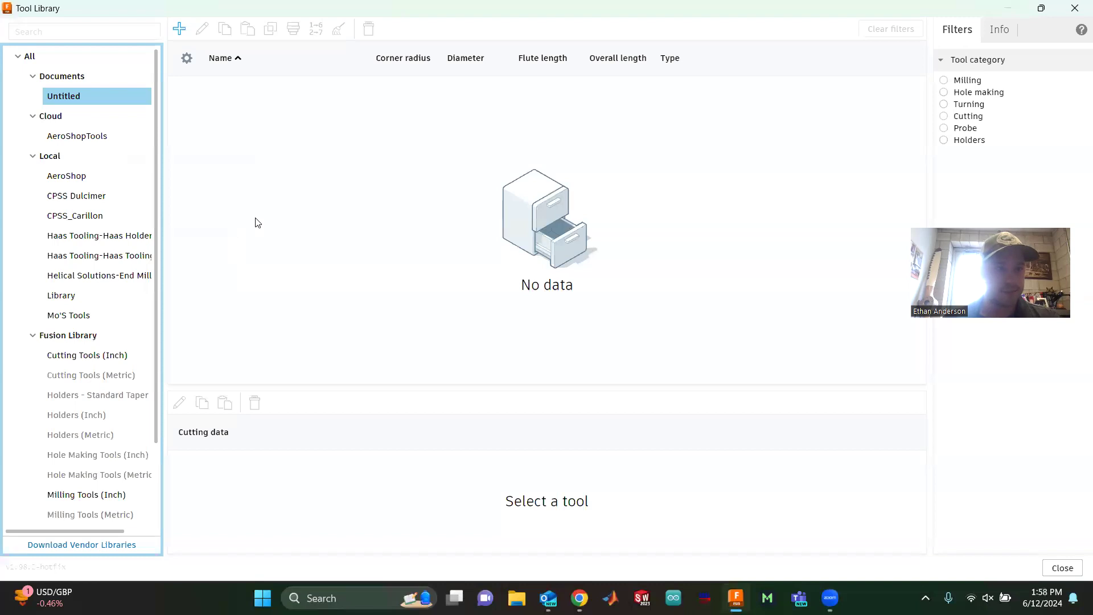
- Create a new flat end mill in the Untitled document library with the description SpeedTiger 1/2"
click(179, 28)
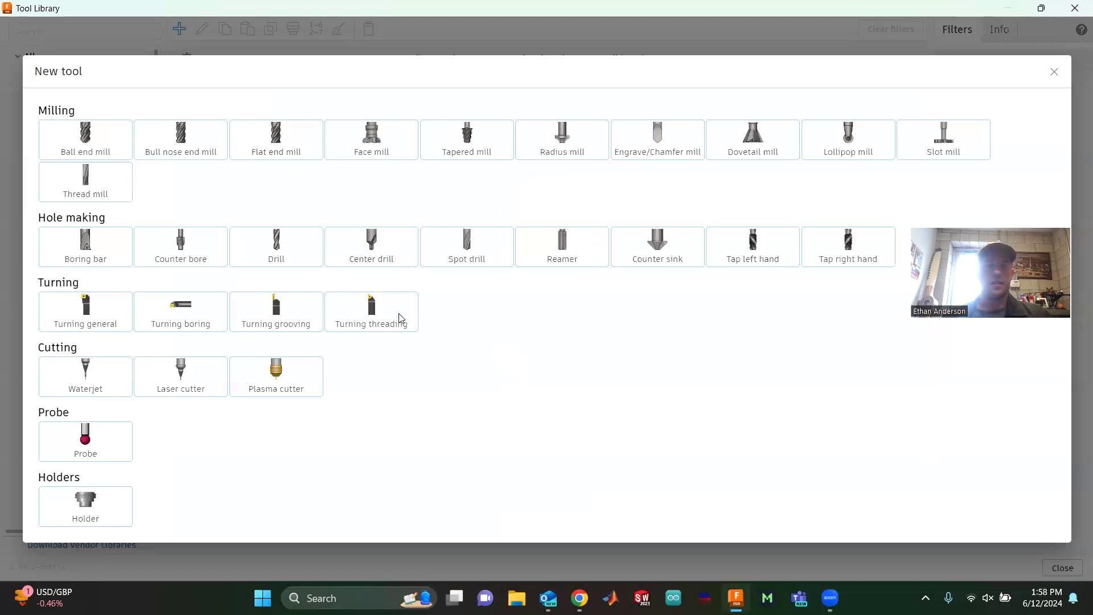
click(291, 141)
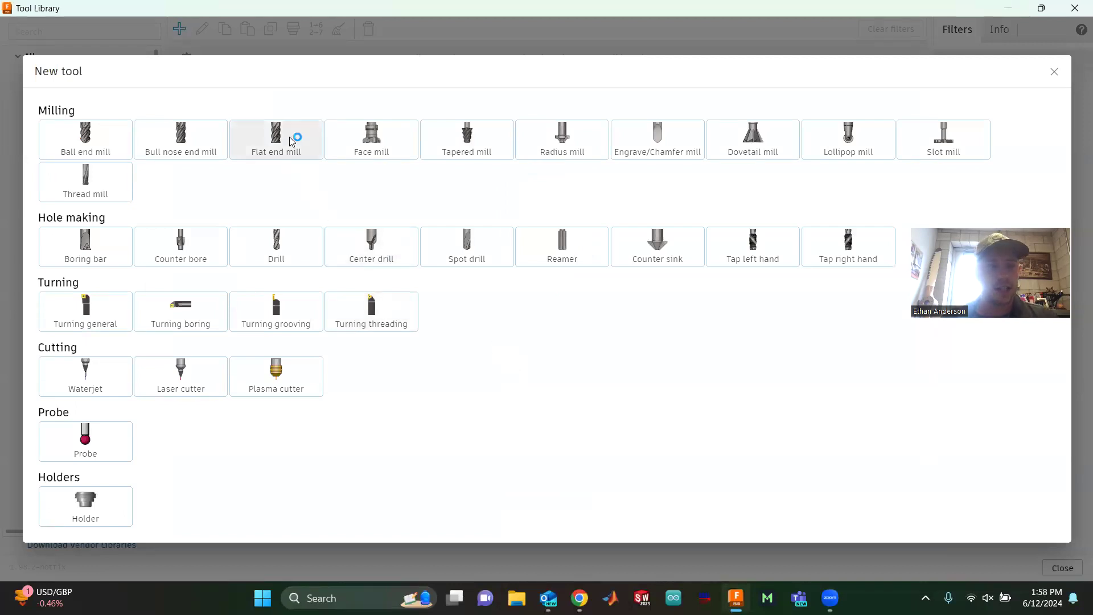
click(290, 142)
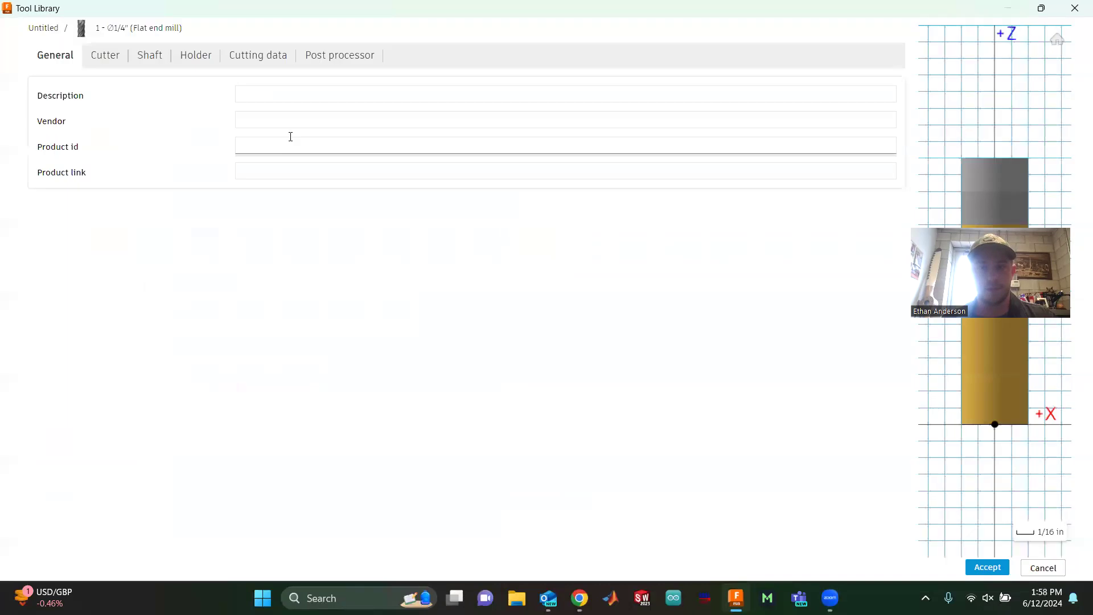
click(298, 93)
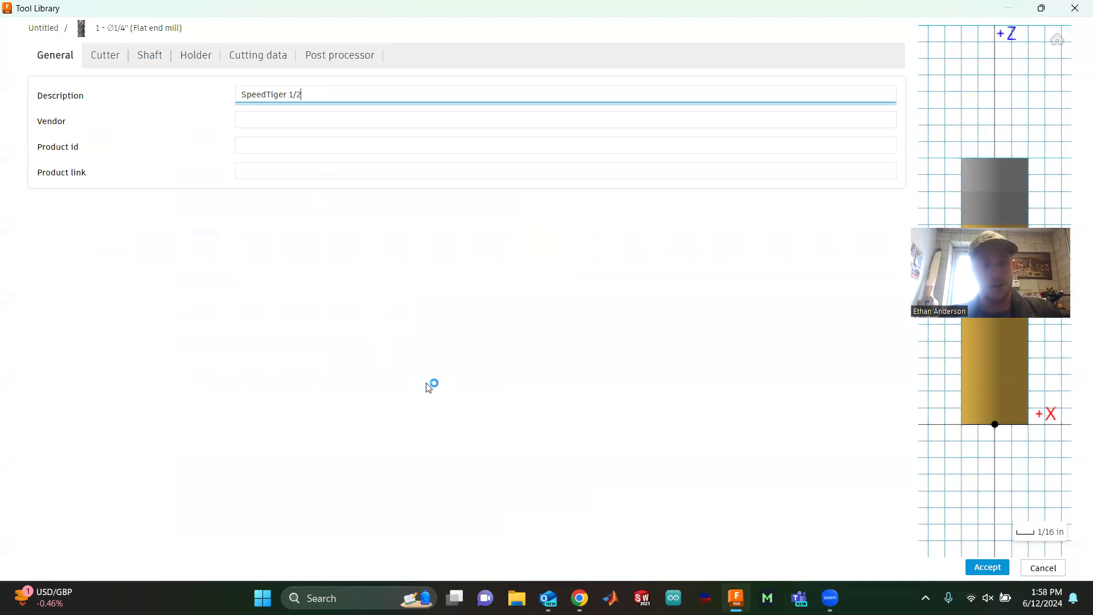
text(")
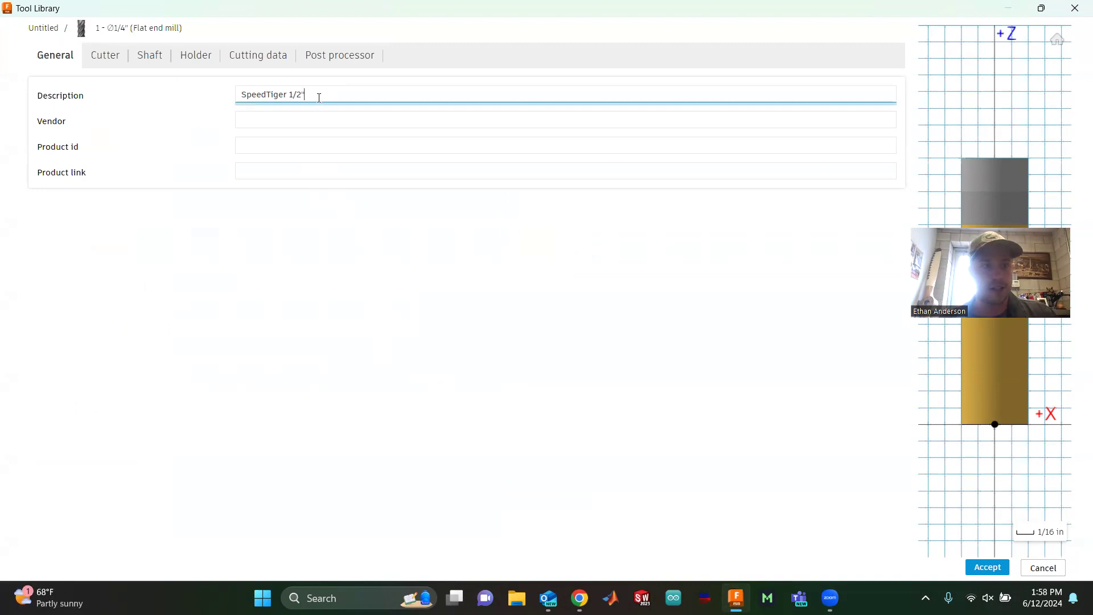
- Set the cutter's number of flutes to 3 and its material to Carbide
click(111, 57)
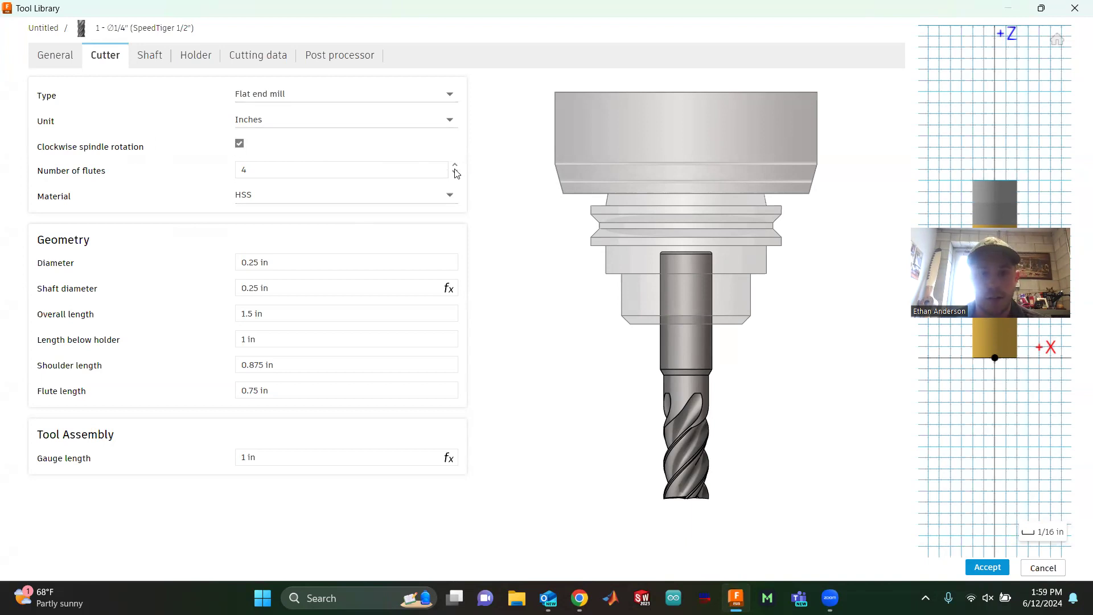
double_click(245, 170)
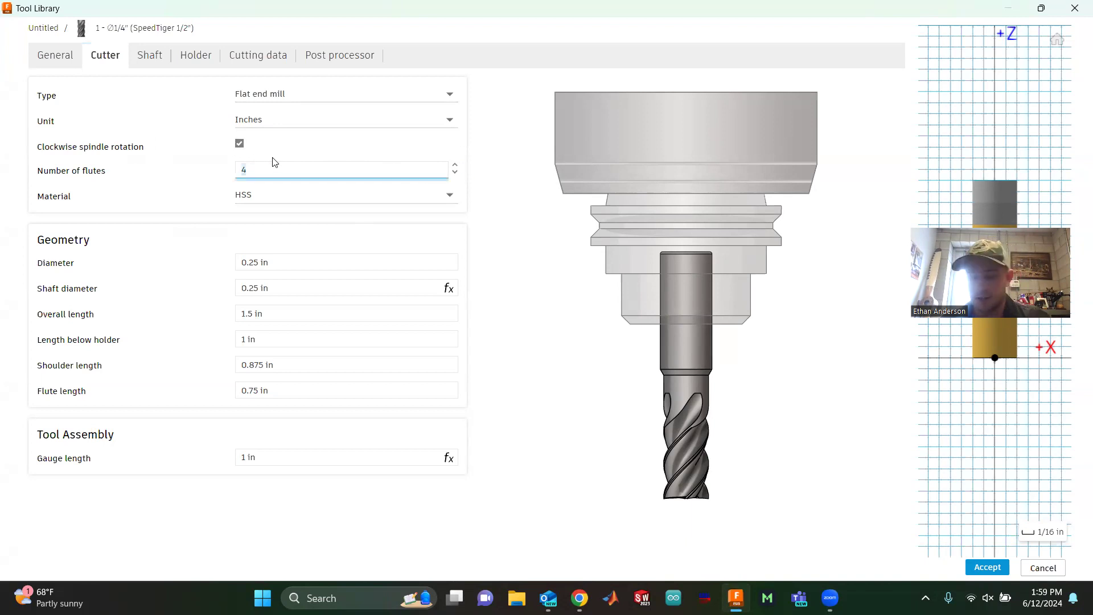
text(3)
click(285, 195)
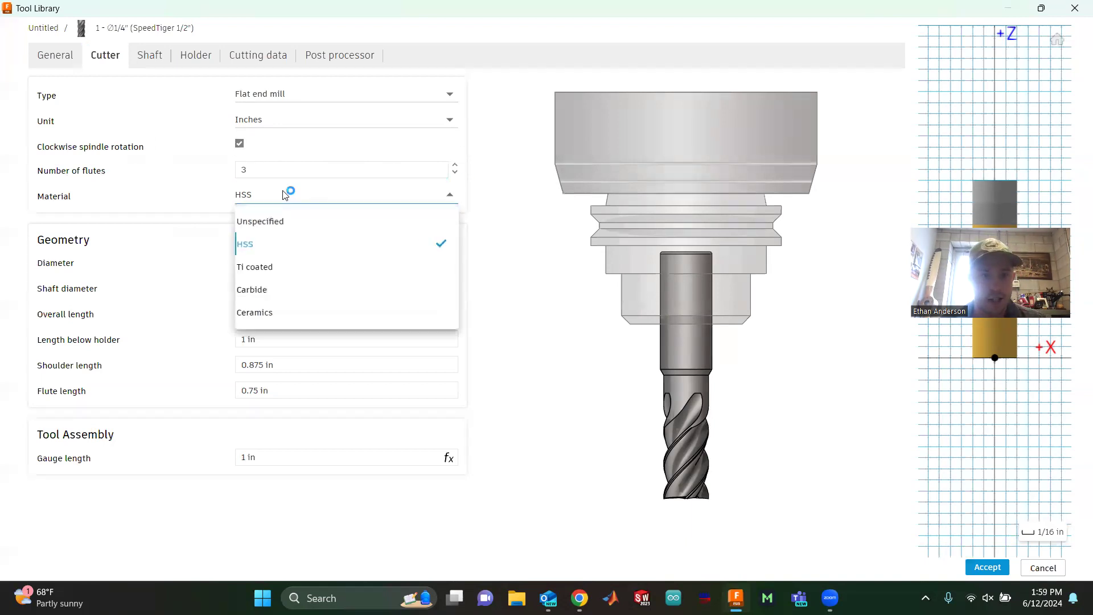
click(280, 287)
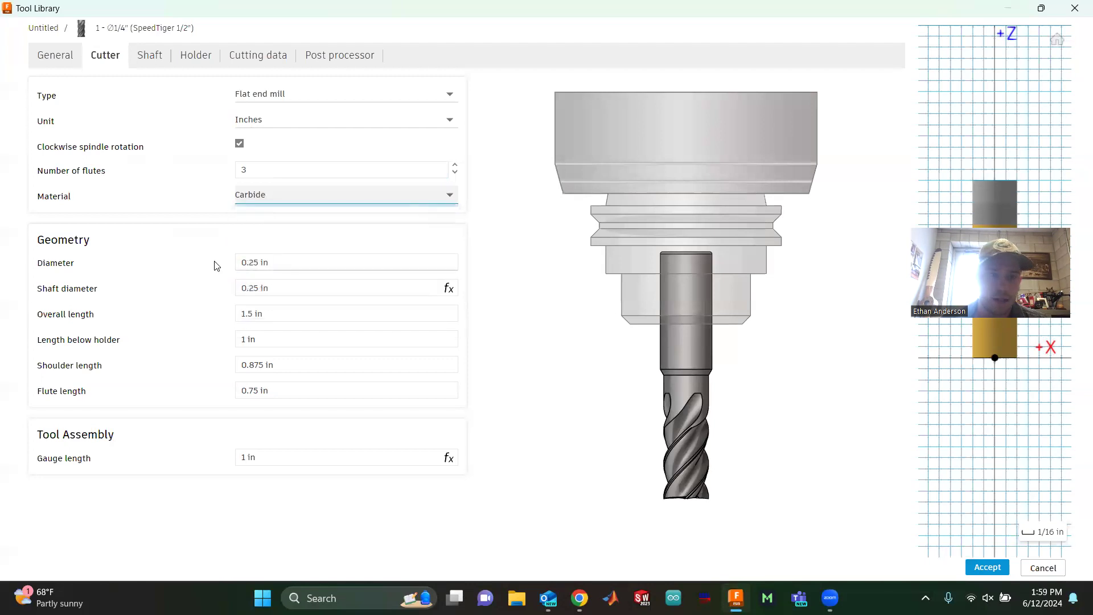
click(214, 222)
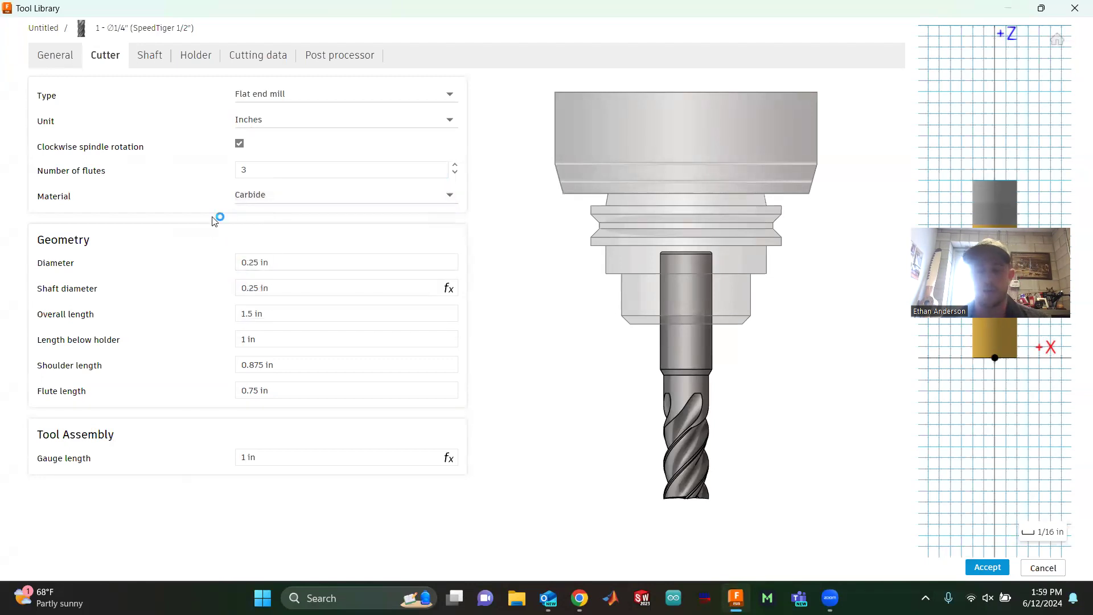
- Set the cutter's diameter to 0.5 in
click(296, 263)
click(200, 279)
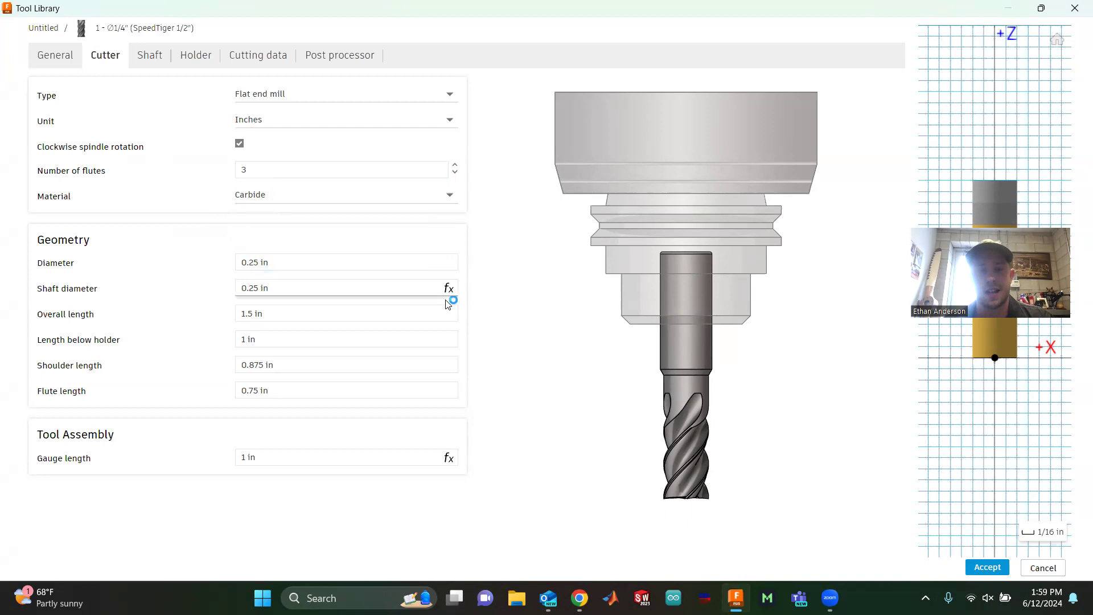
click(358, 290)
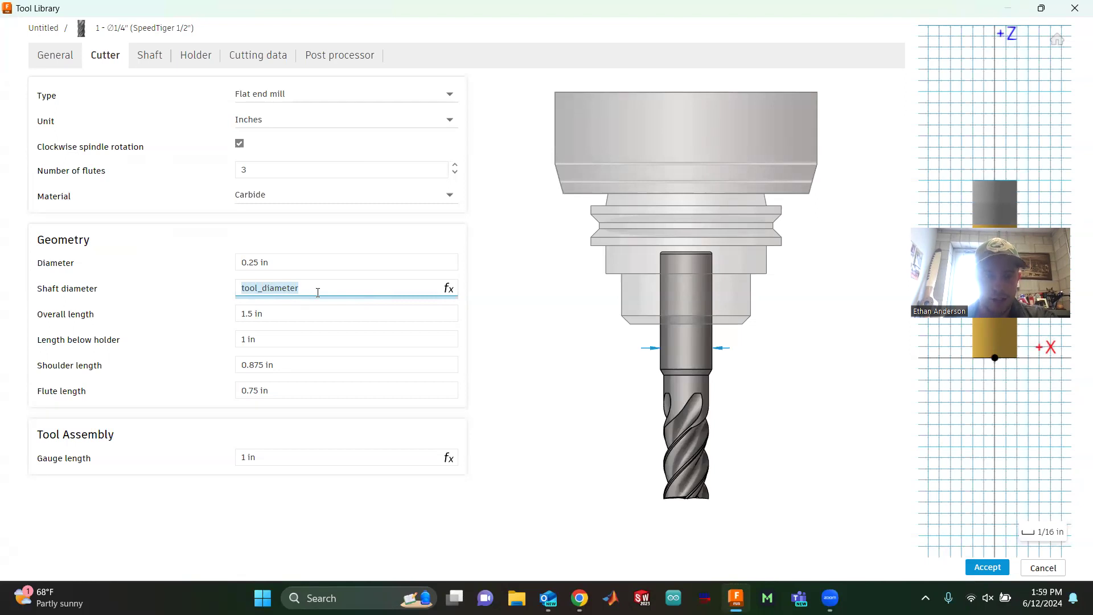
click(303, 260)
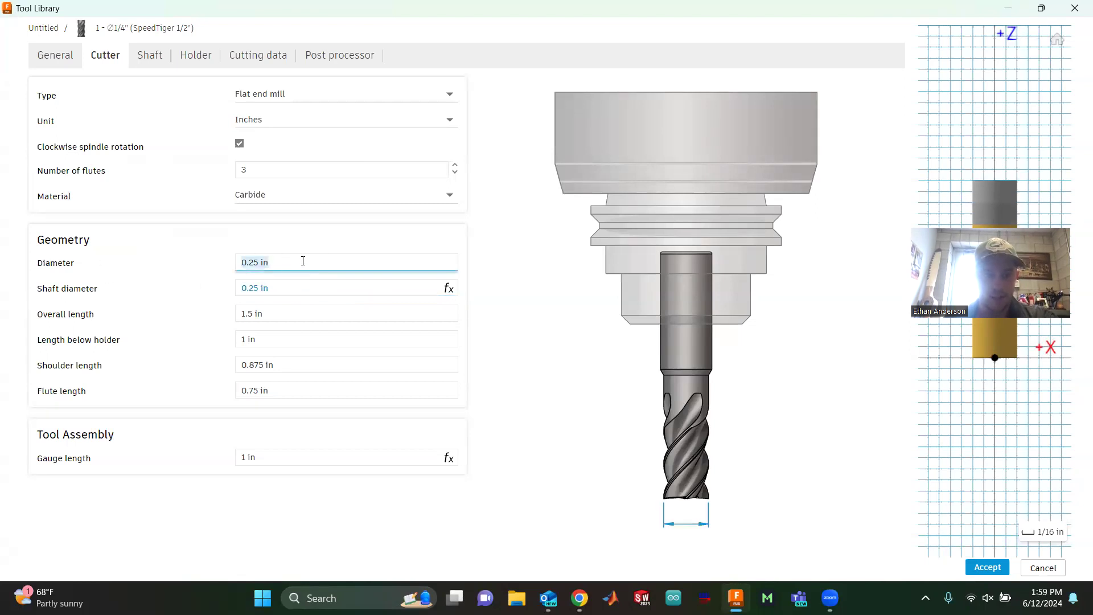
text(0.5)
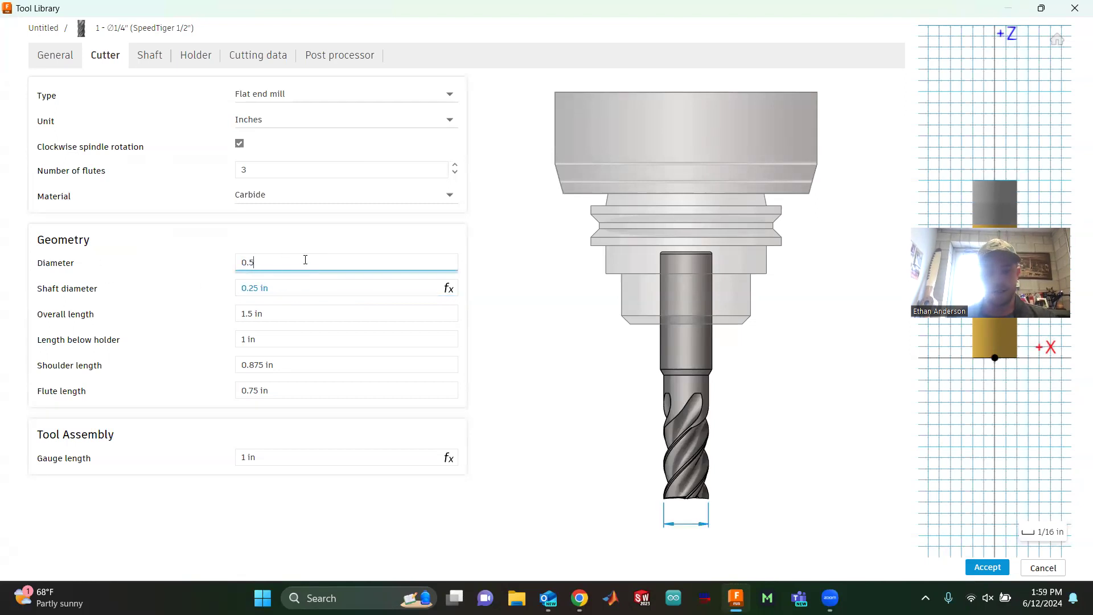
click(493, 293)
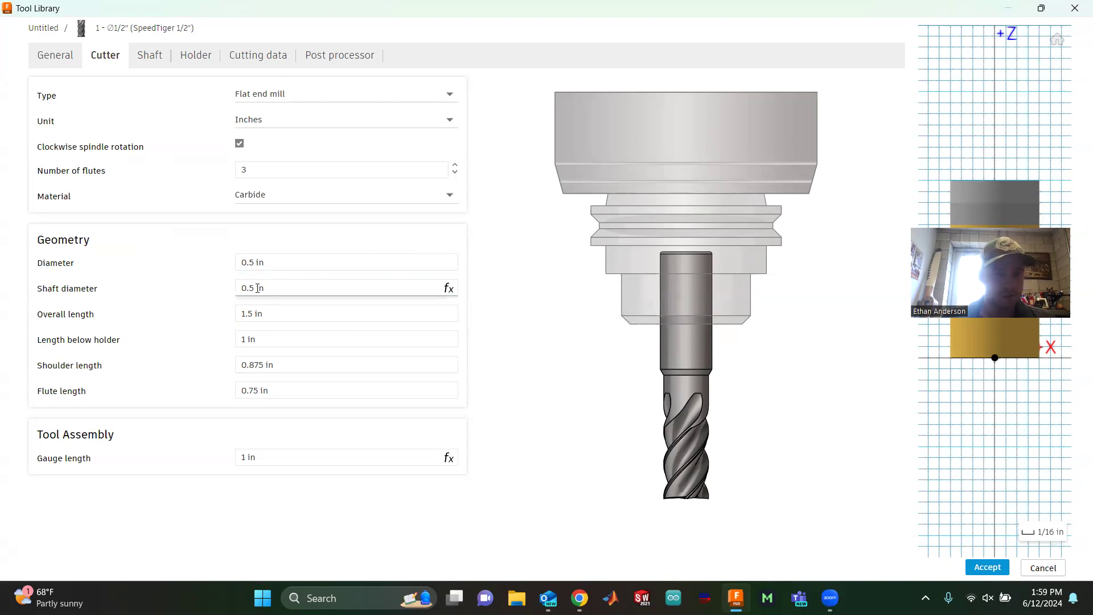
- Set the cutter's shaft diameter to 0.75 in
click(297, 289)
text(0.75)
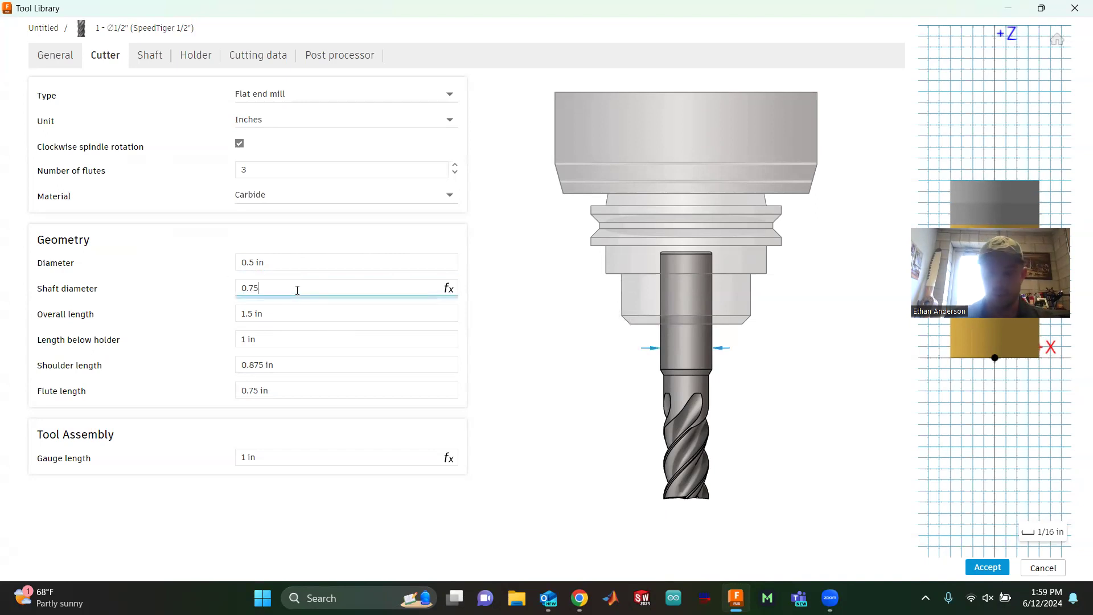
click(510, 357)
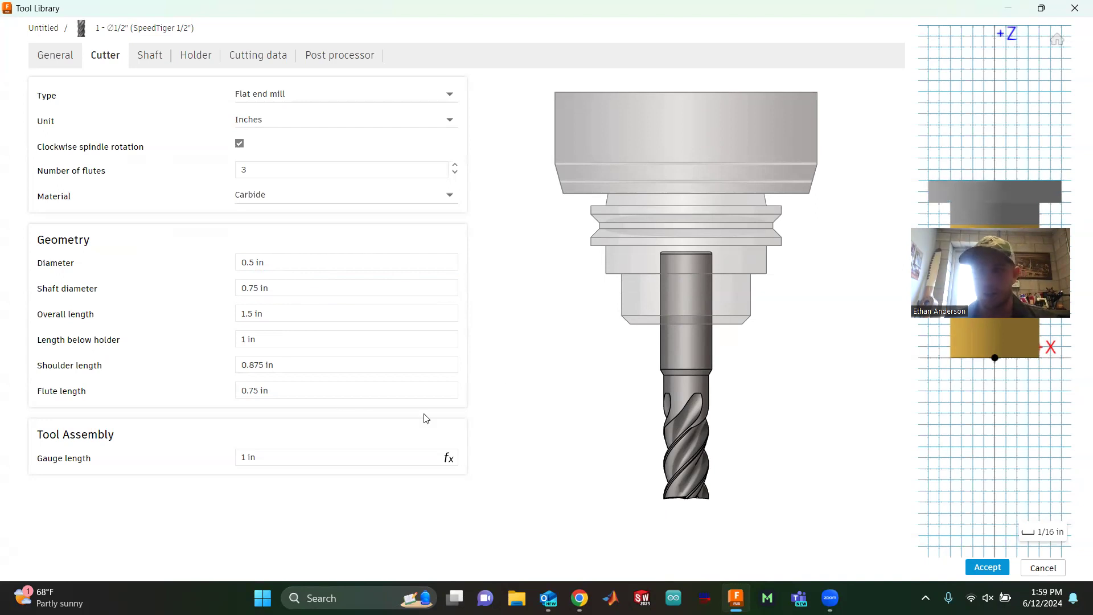
- Set the cutter's shaft diameter to 0.5 in
click(291, 283)
text(0.)
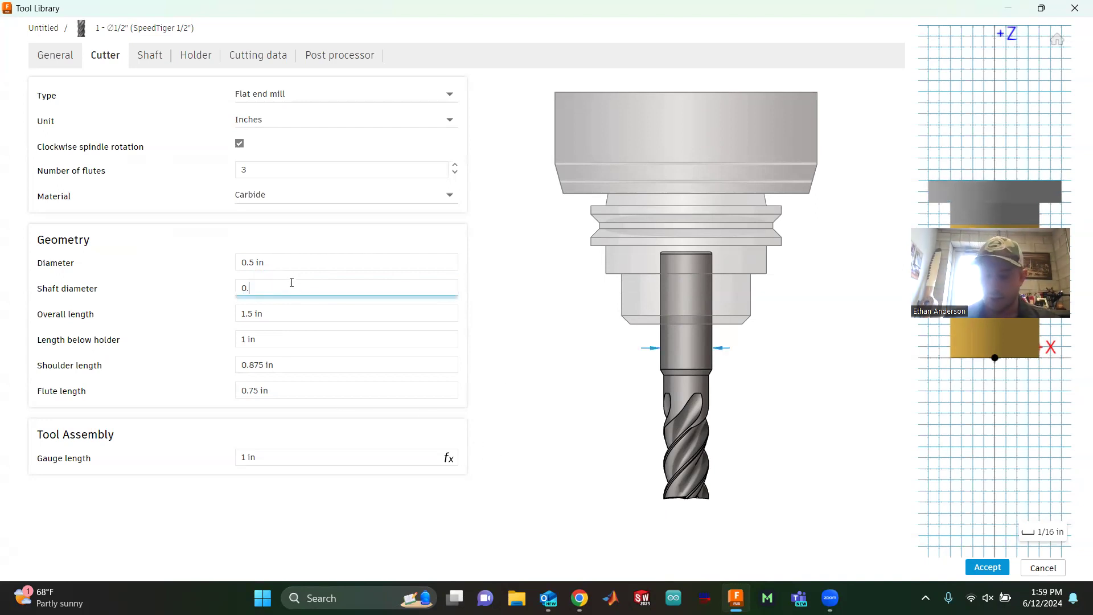
text(5)
click(512, 336)
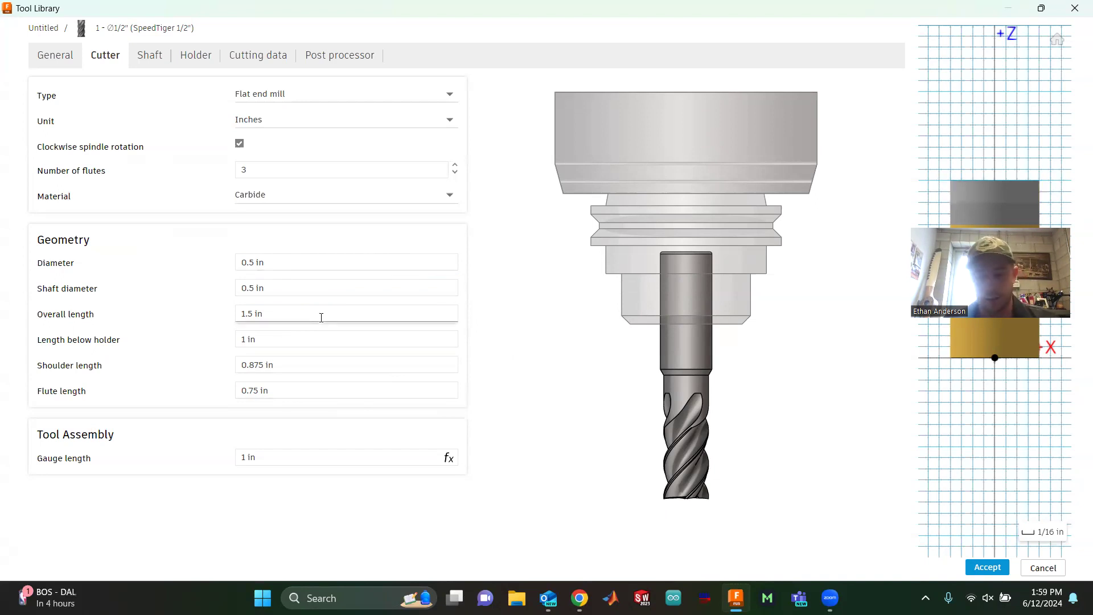
- Set the cutter's flute length to 1 in
click(287, 312)
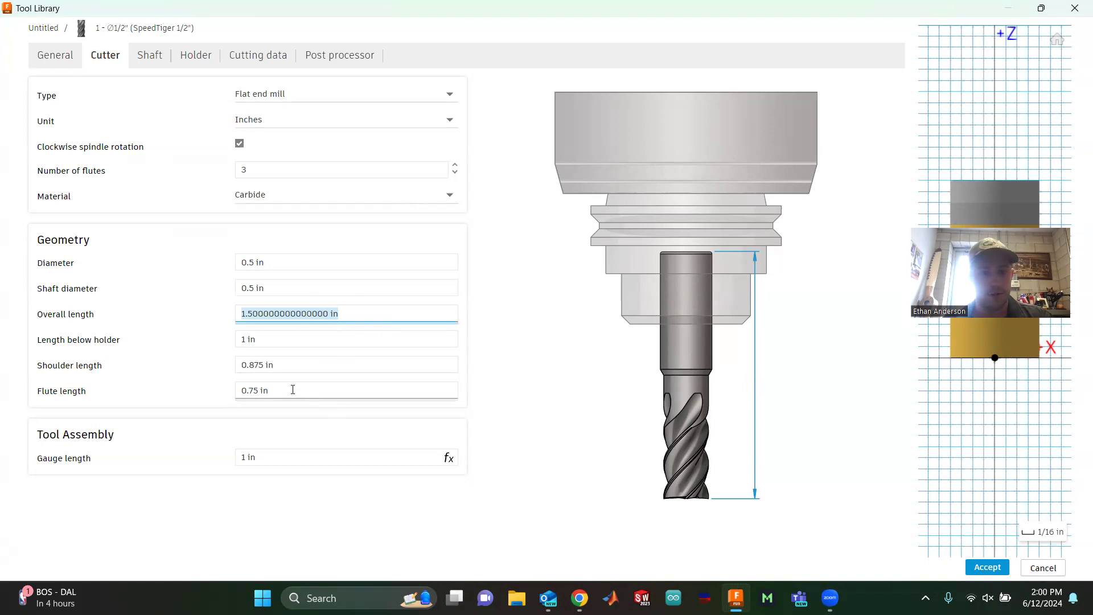
click(320, 392)
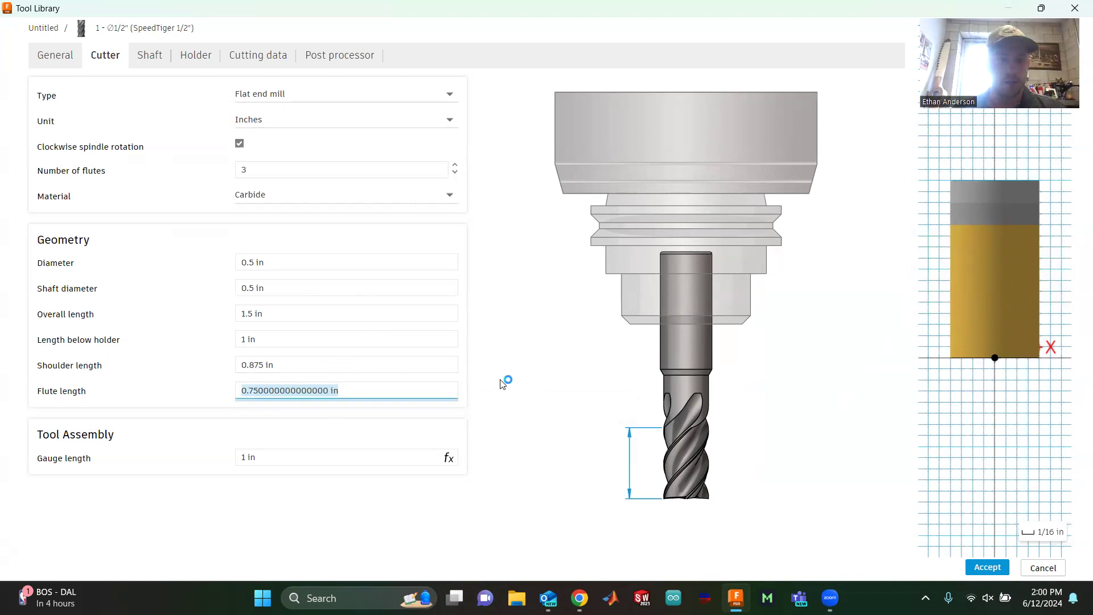
text(1)
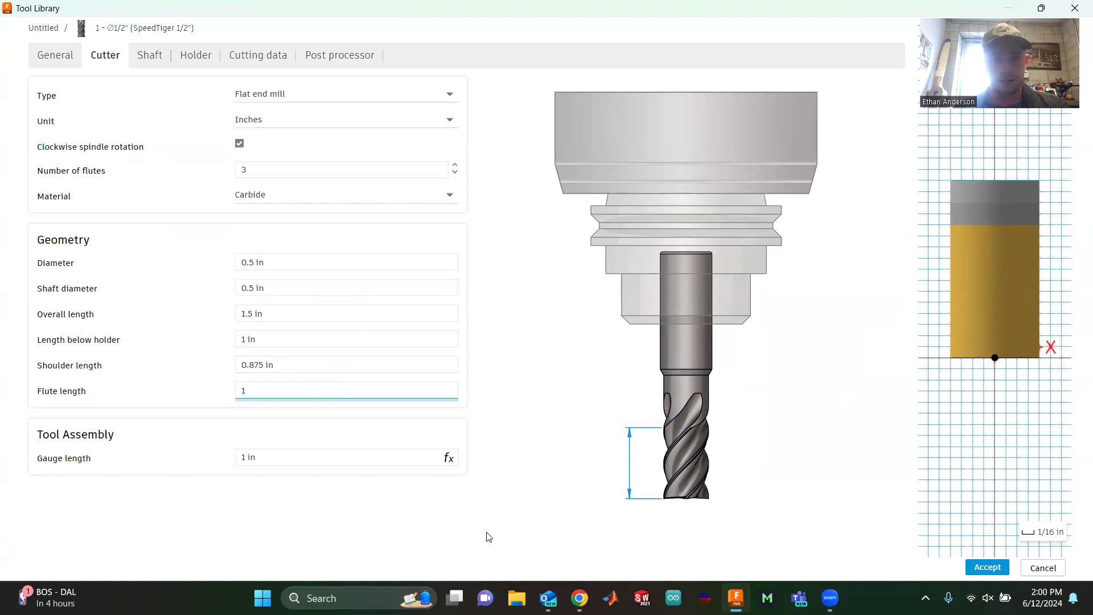
click(515, 404)
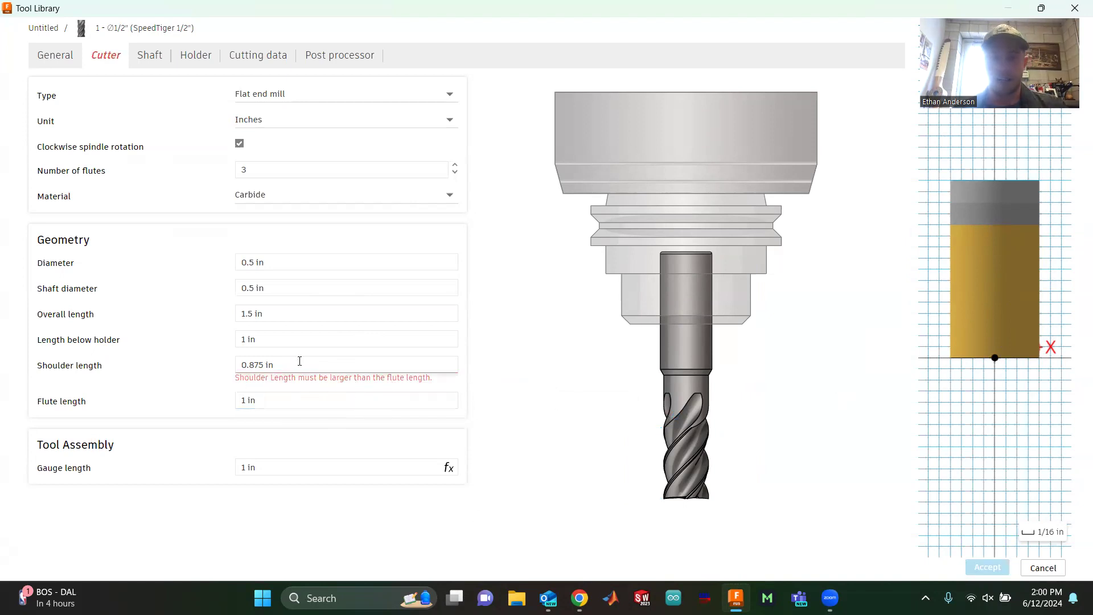
- Set the shoulder length to 1.1 in and the length below holder to 1.25 in
click(326, 365)
text(1.1)
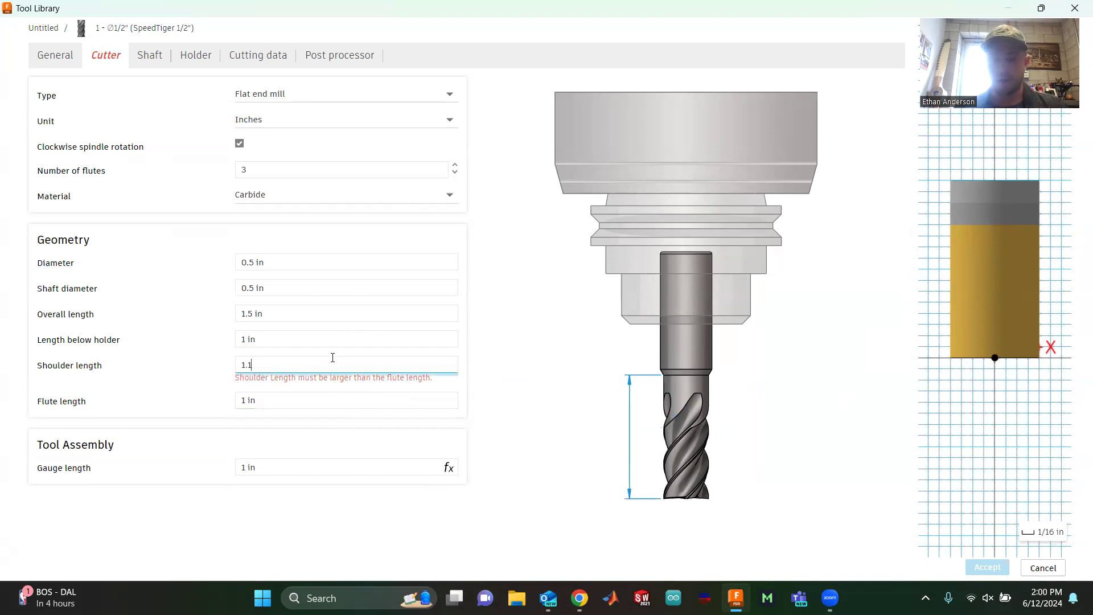
click(514, 397)
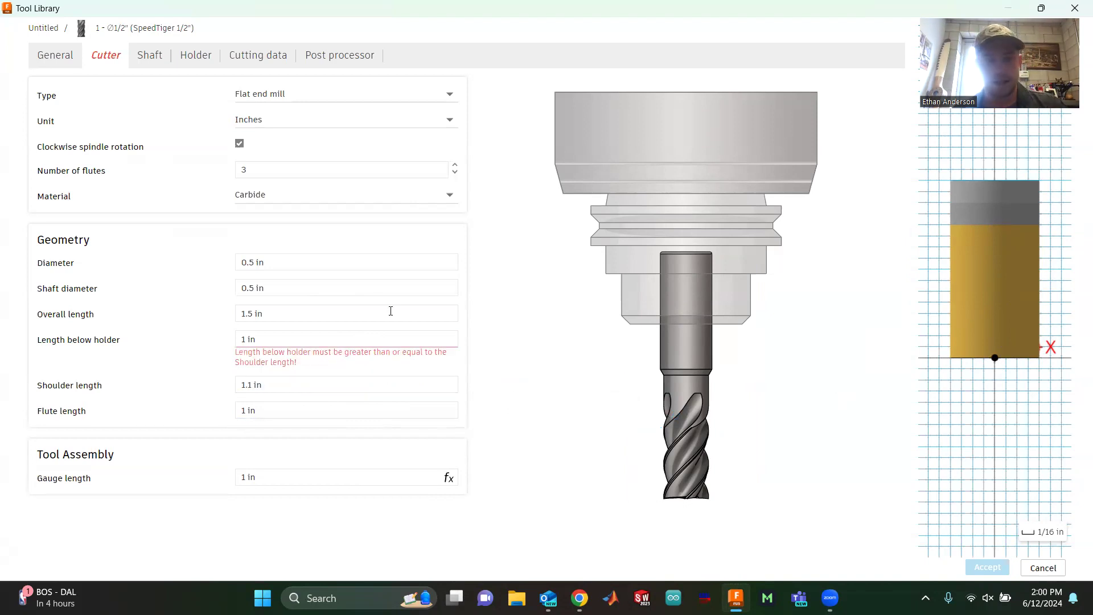
click(286, 334)
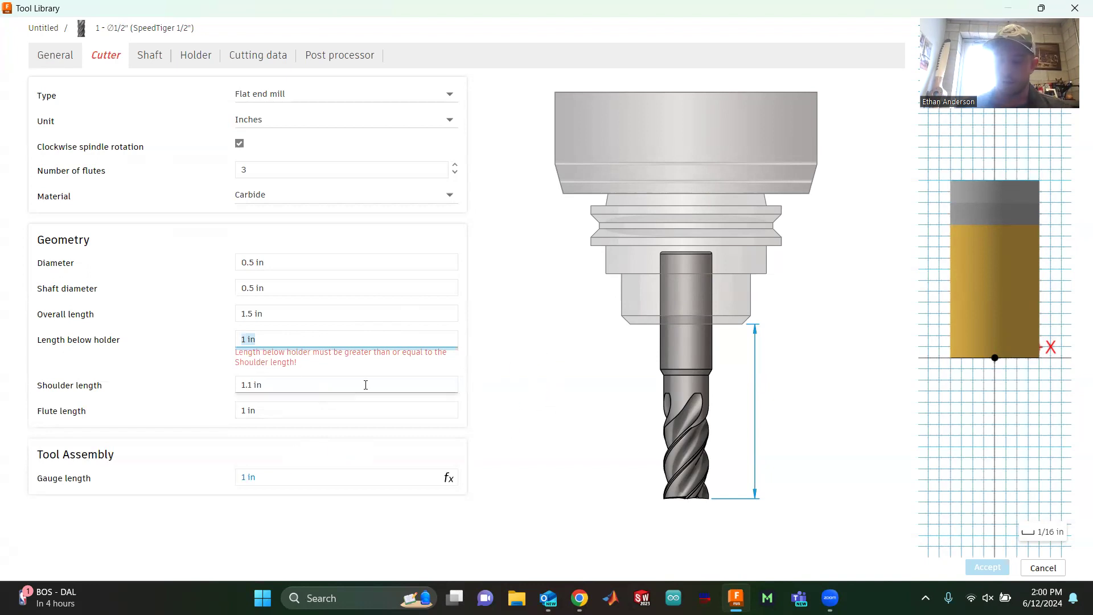
text(1.25)
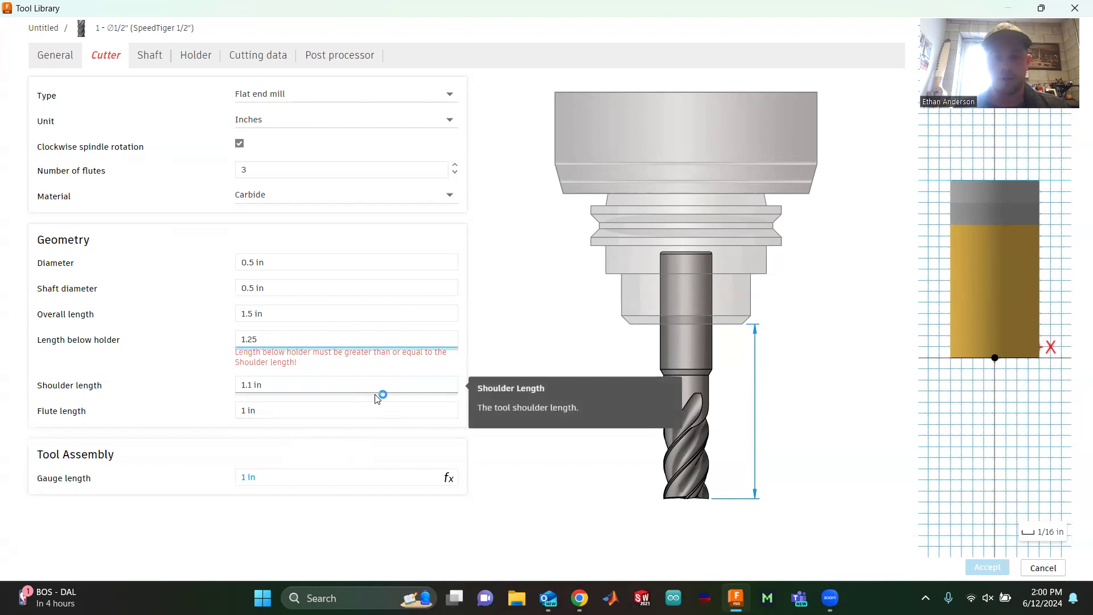
click(562, 323)
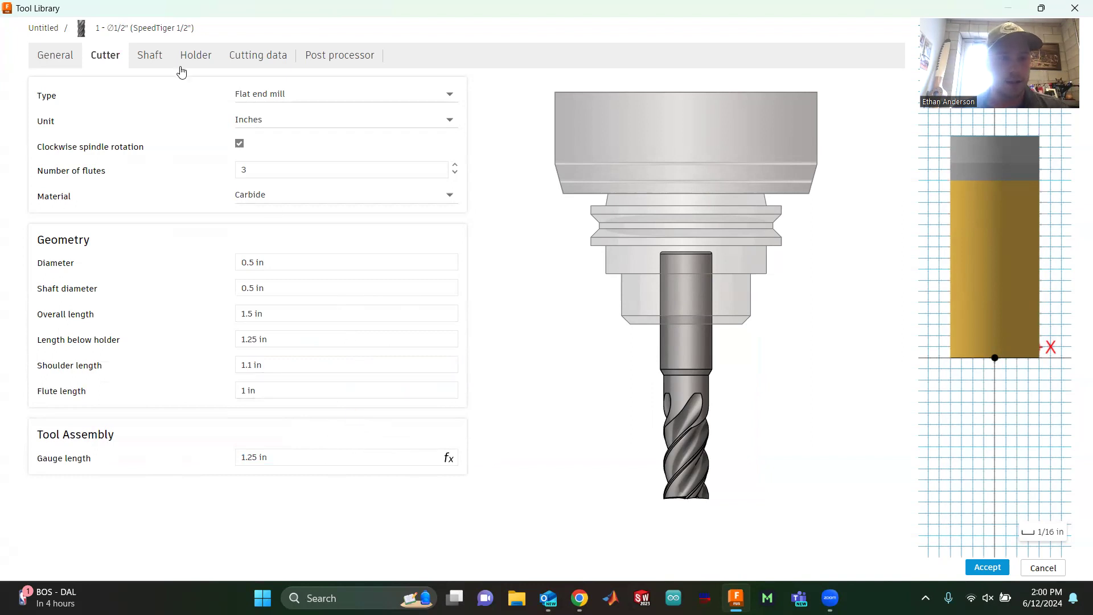
- Assign the Haas CAT40 ER32 collet chuck with 2-1/2" gage length as the tool's holder
click(149, 55)
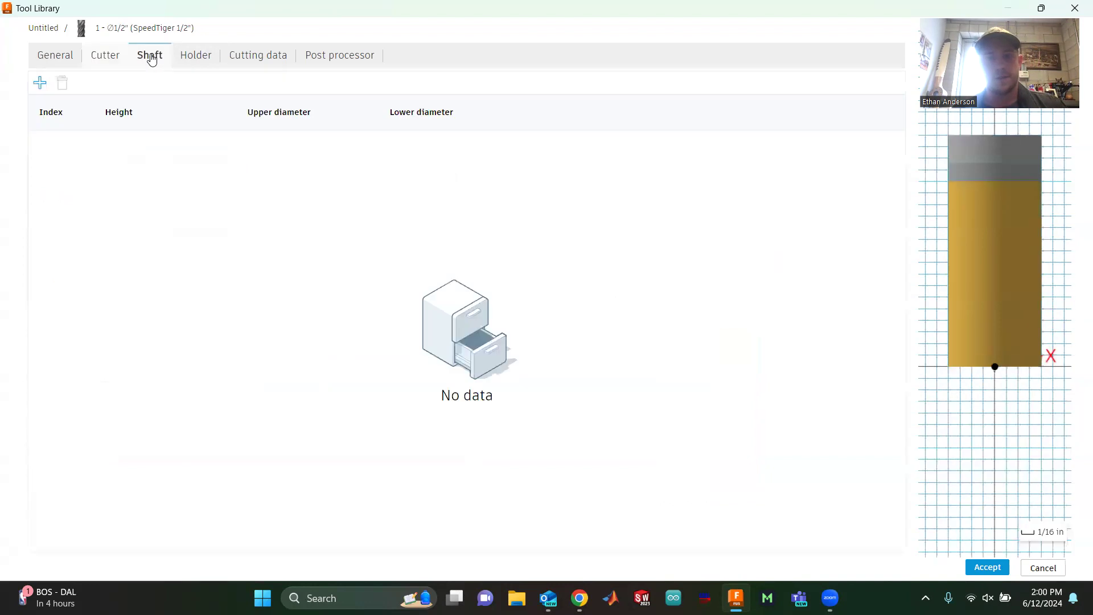
click(201, 58)
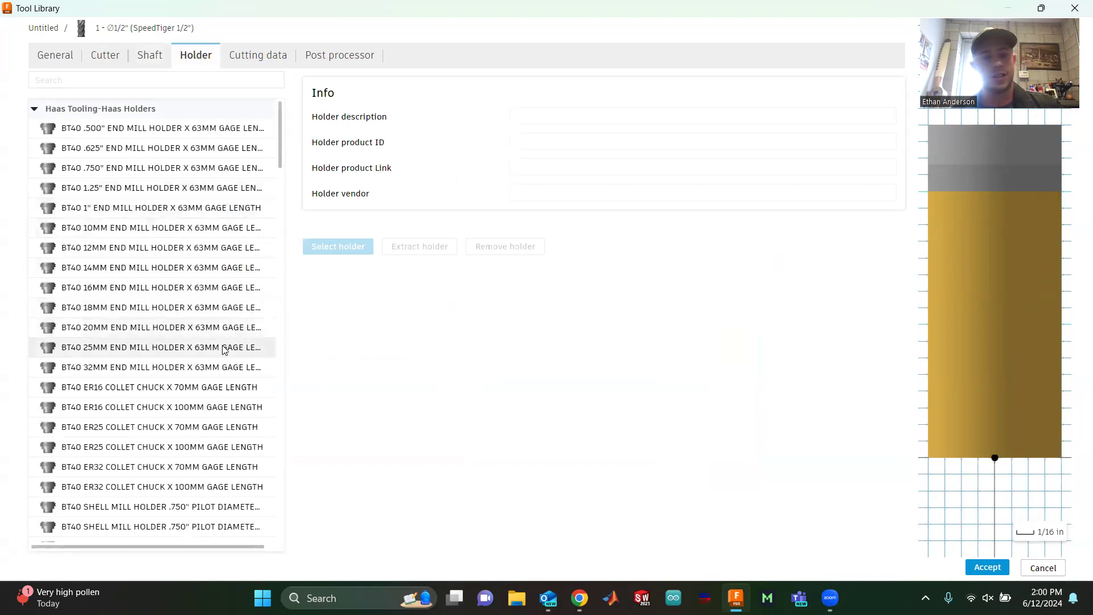
scroll(222, 353, down, 7)
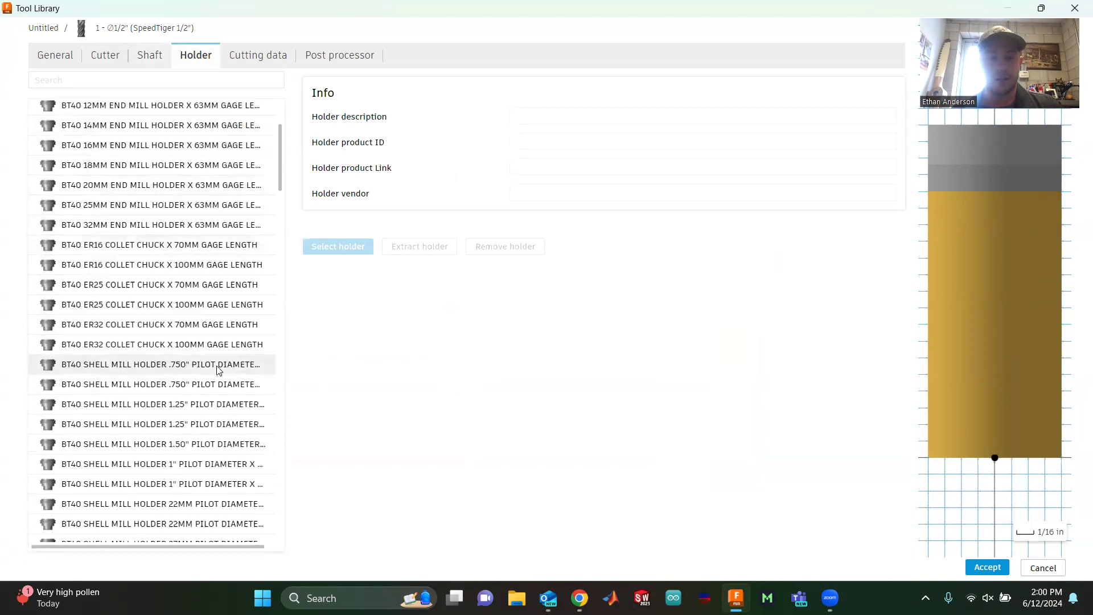
scroll(219, 364, down, 7)
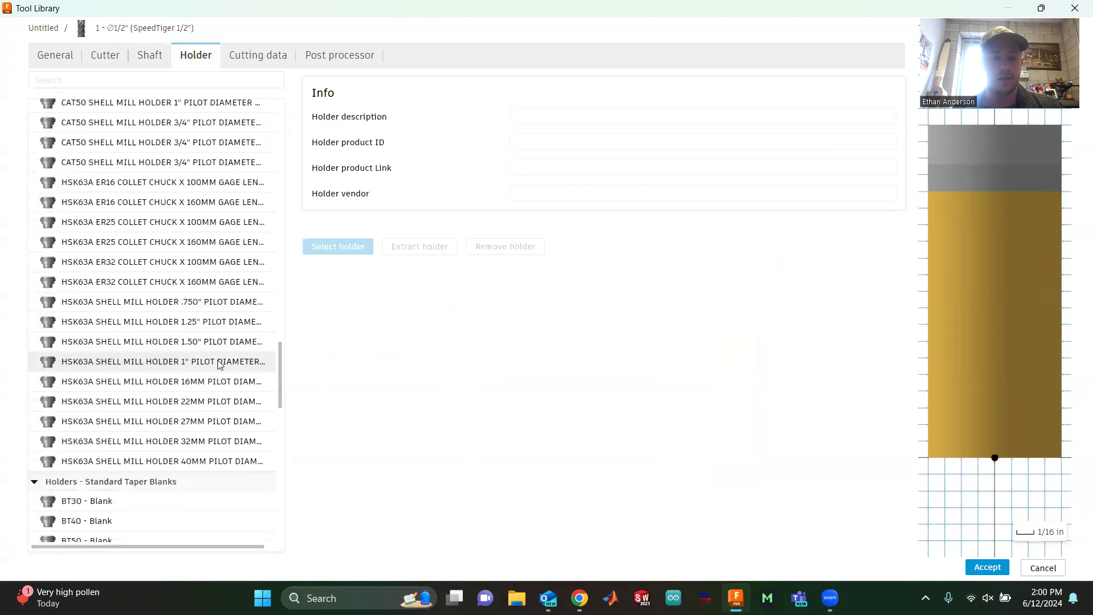
scroll(220, 361, up, 14)
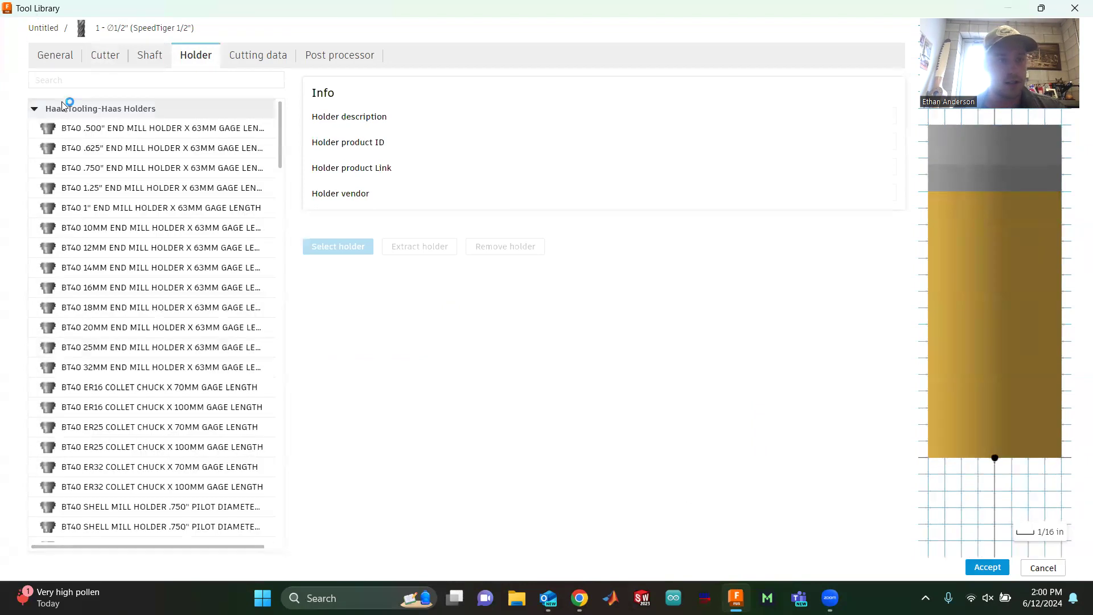
scroll(186, 309, down, 8)
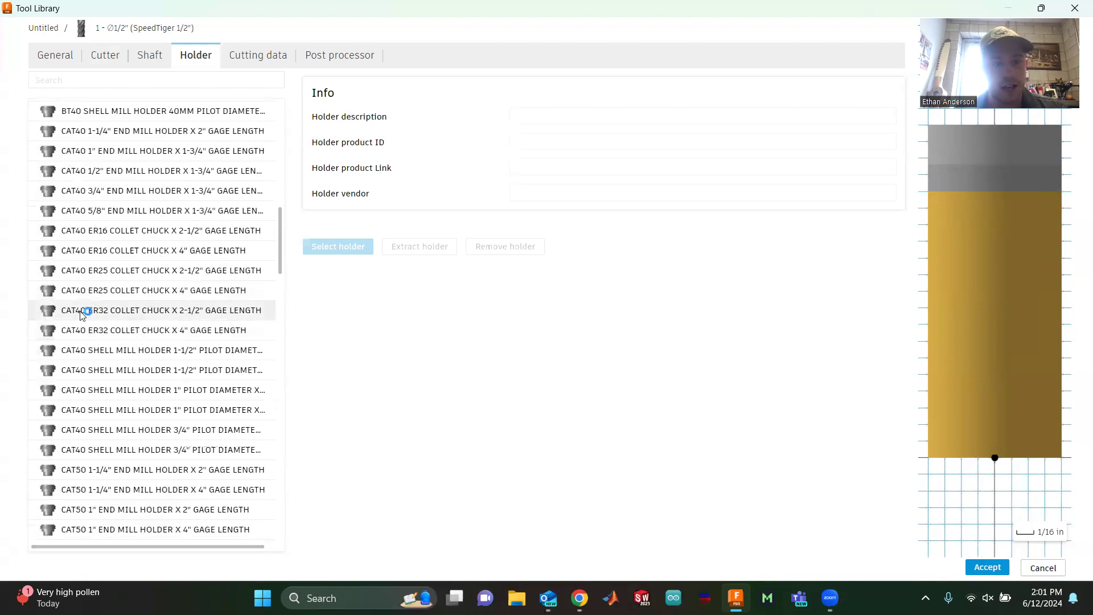
click(219, 312)
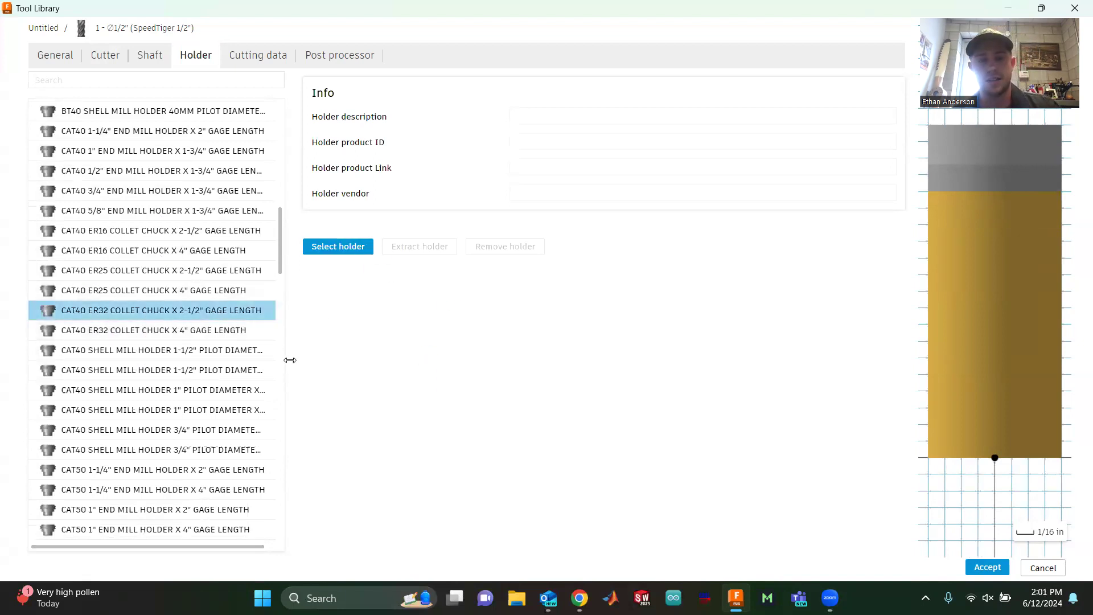
click(343, 249)
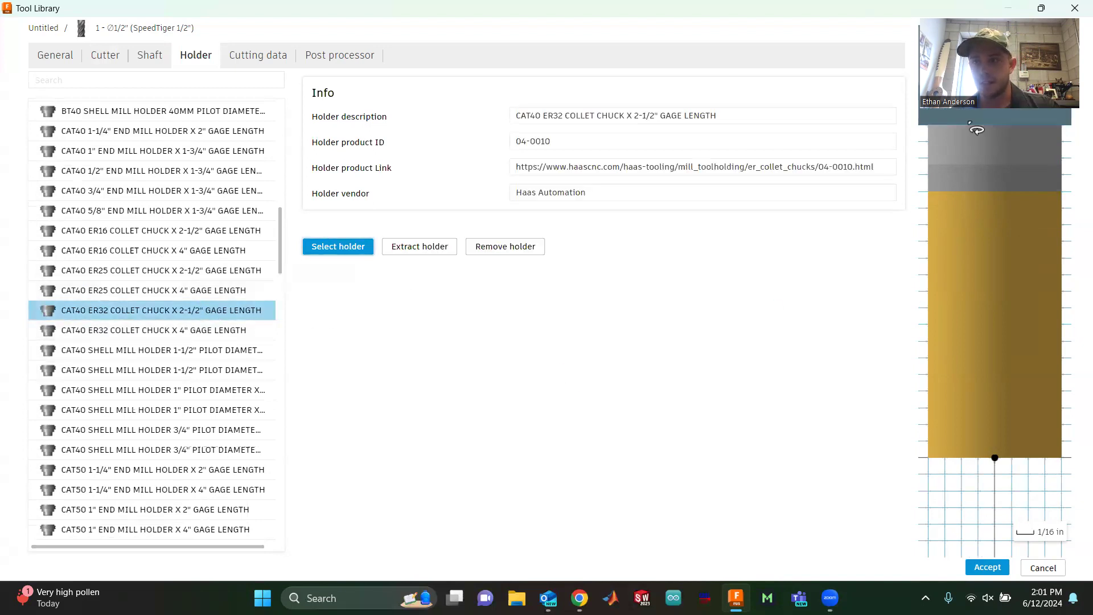
drag(999, 10, 799, 476)
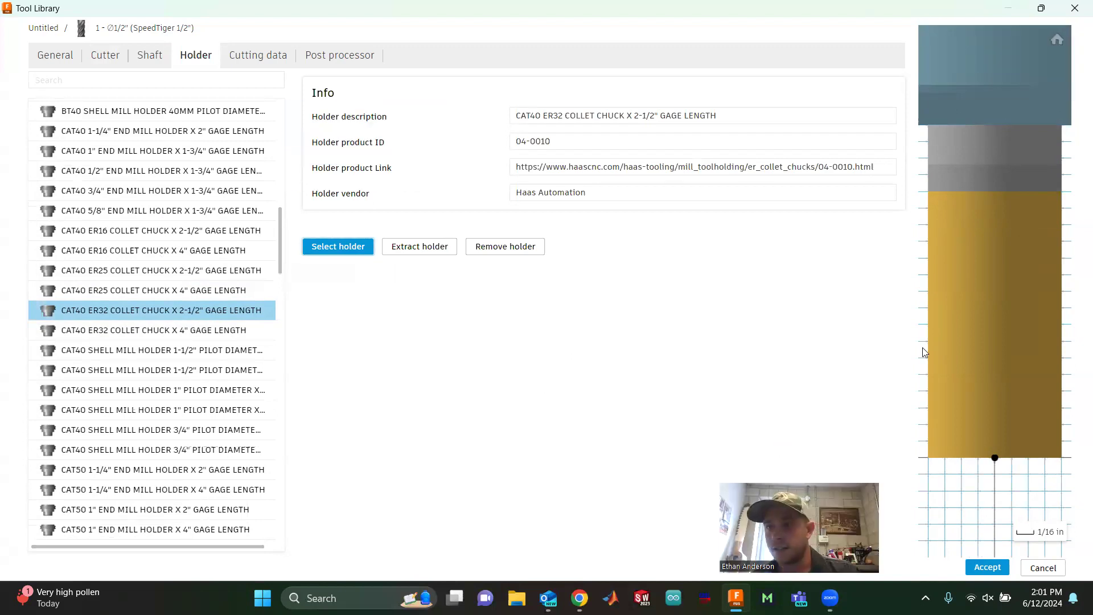
scroll(1015, 250, down, 5)
middle_drag(1034, 371, 1038, 362)
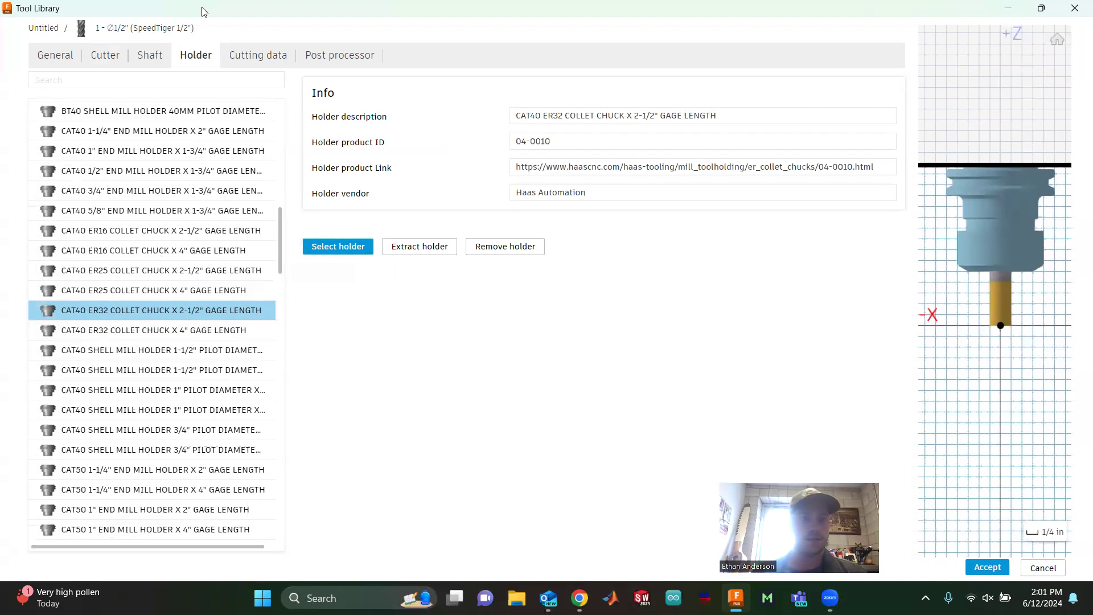
- Display the tool's default cutting data preset with its speeds and feedrates
click(266, 57)
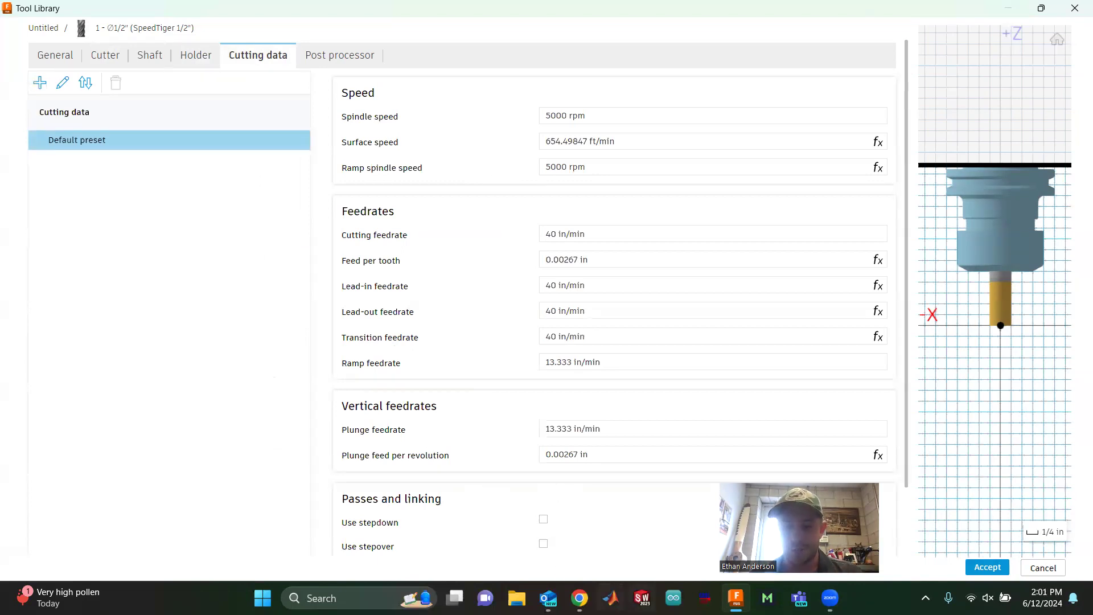
mouse_move(396, 427)
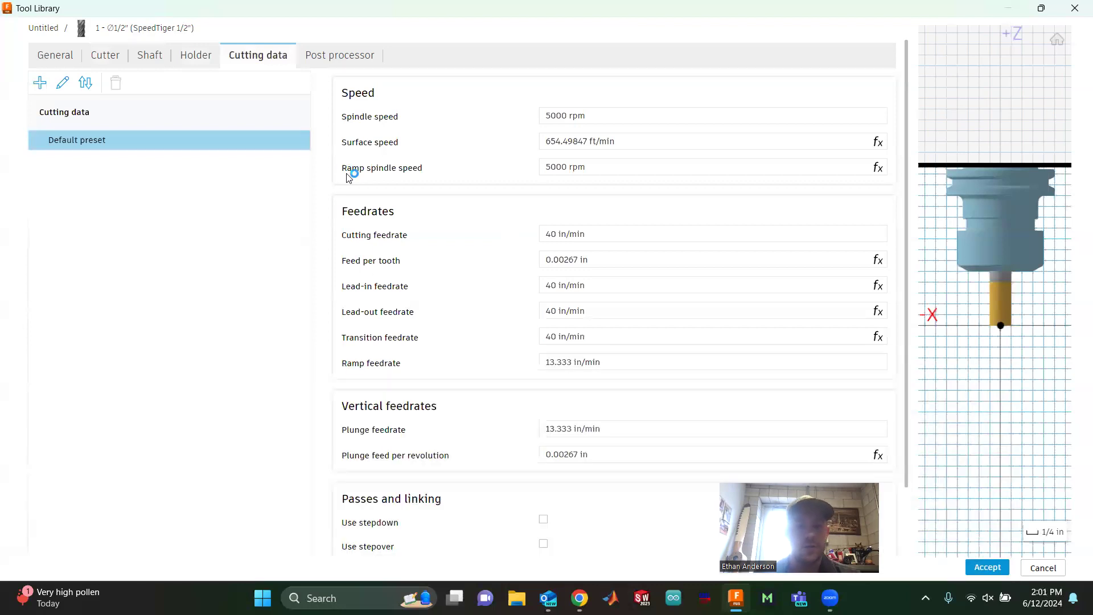
- Switch to Chrome and open haascnc.com in a new browser tab
click(579, 598)
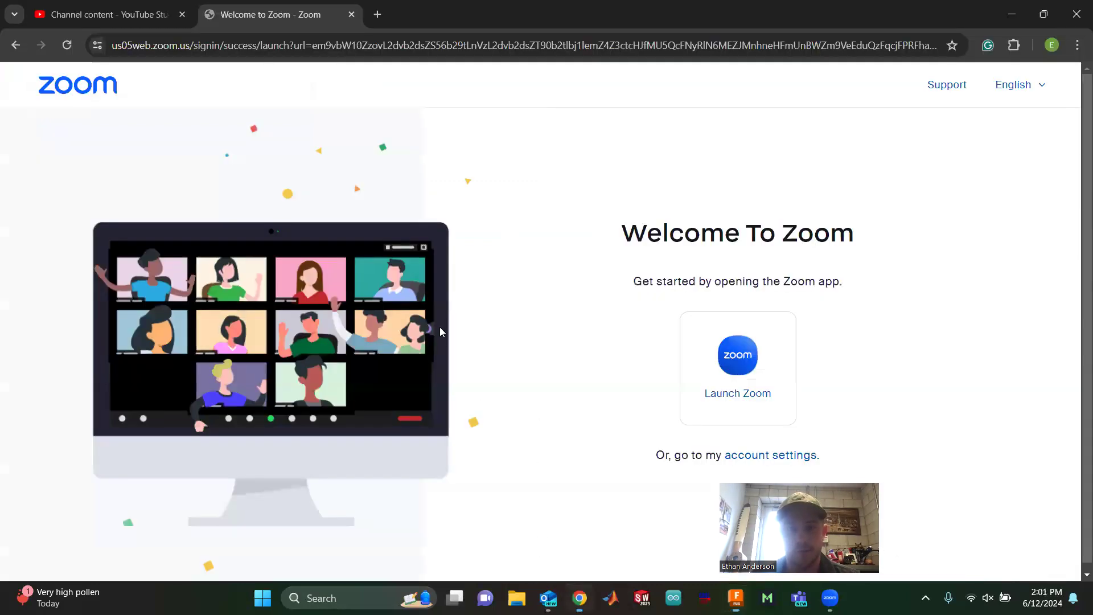
click(379, 17)
text(haascnc.com)
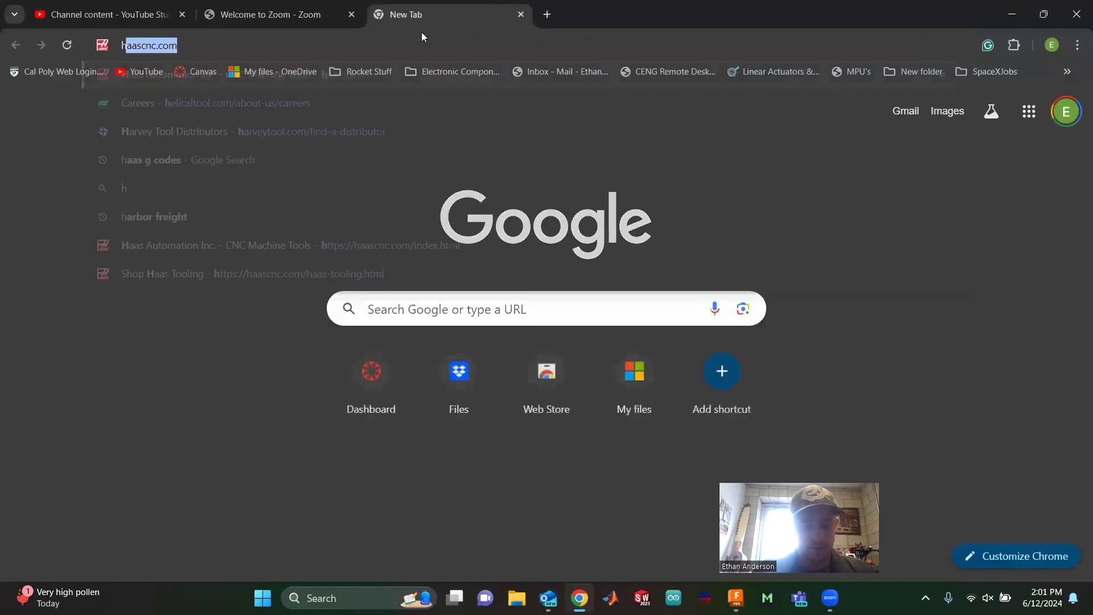
key(Return)
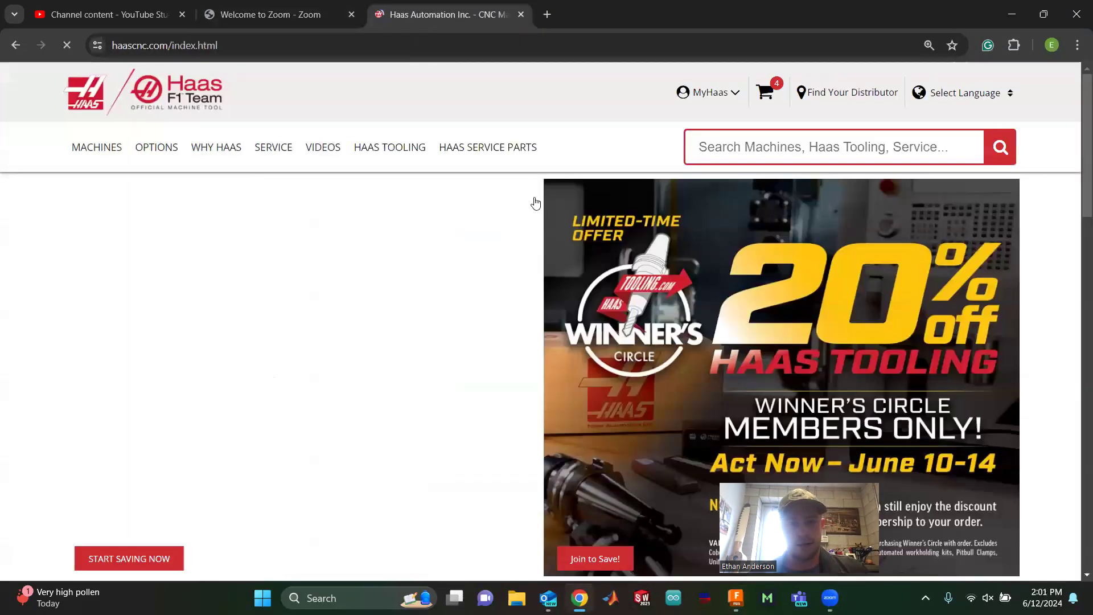
- Go to the Haas Tooling shop and open the End Mills category within Mill Tooling
click(385, 149)
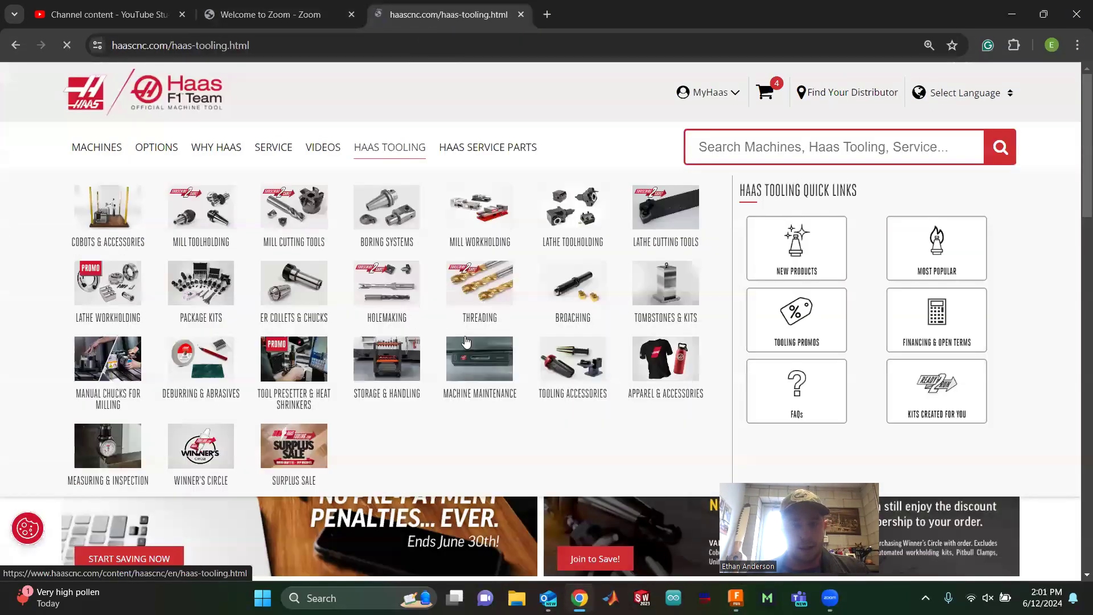
scroll(465, 342, down, 6)
scroll(462, 359, up, 1)
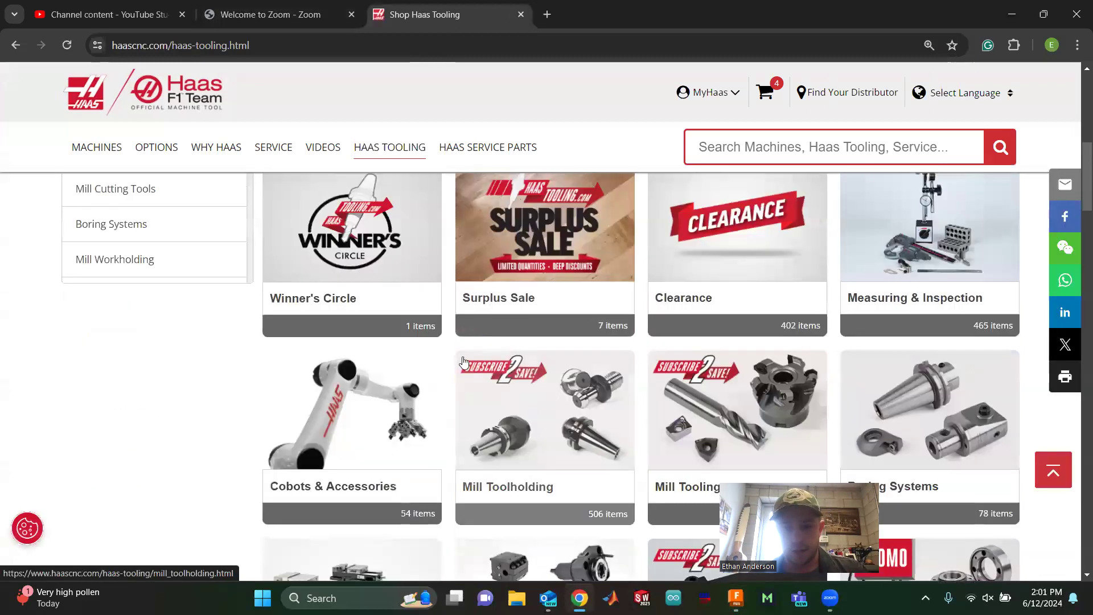
scroll(535, 427, down, 6)
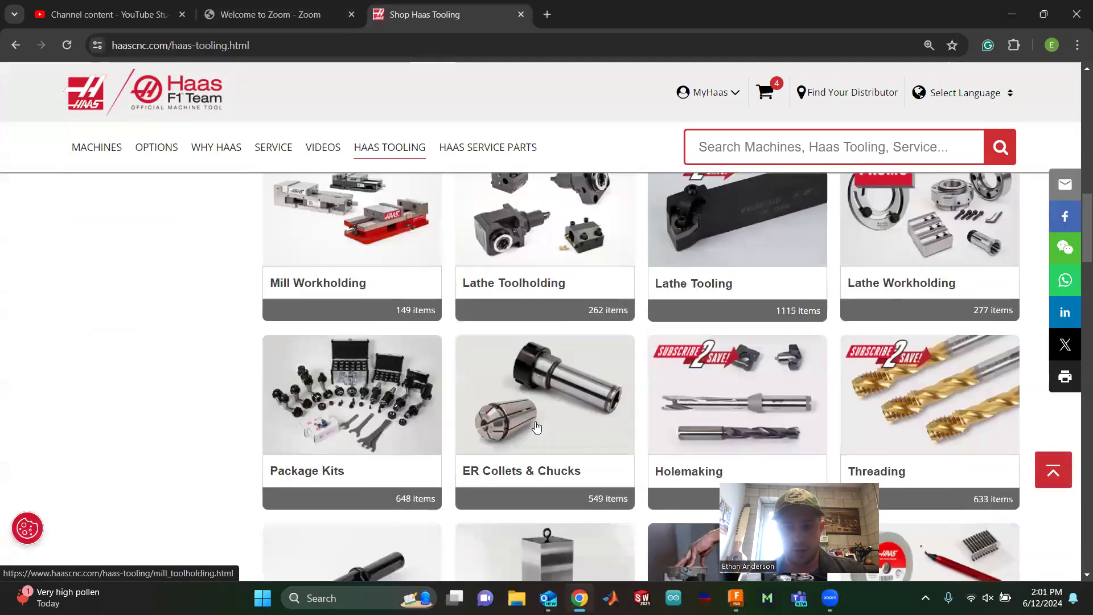
scroll(536, 427, up, 1)
click(712, 395)
scroll(552, 433, down, 9)
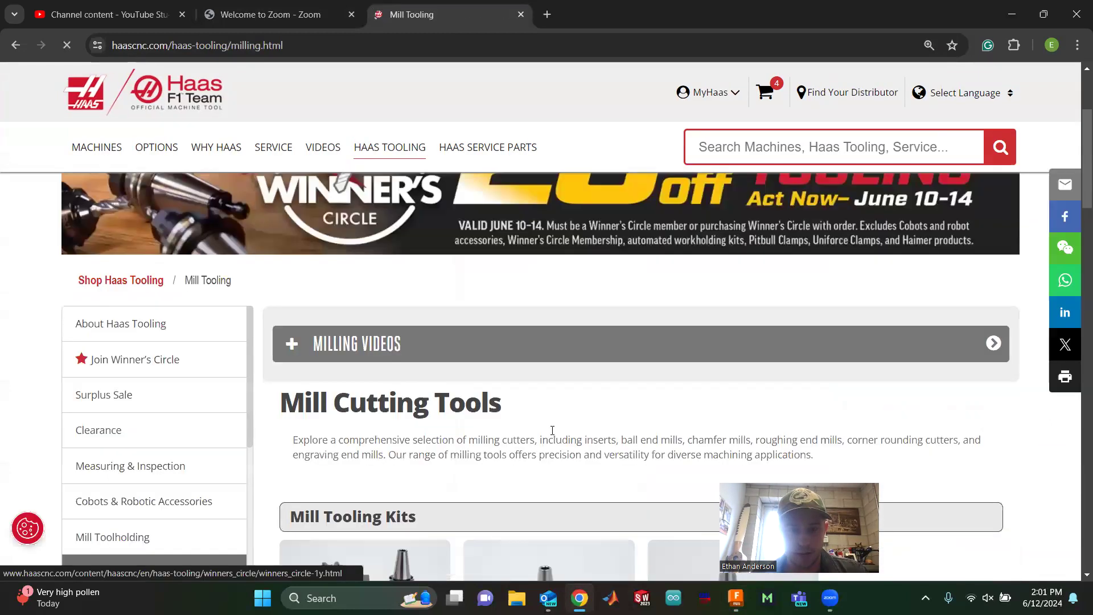
scroll(551, 429, down, 9)
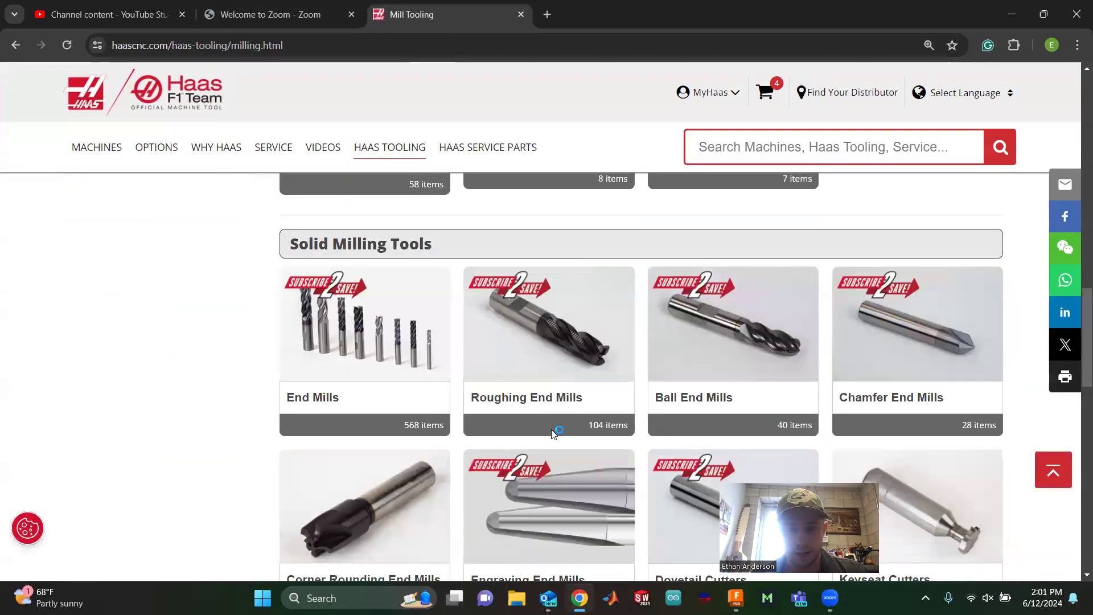
click(326, 307)
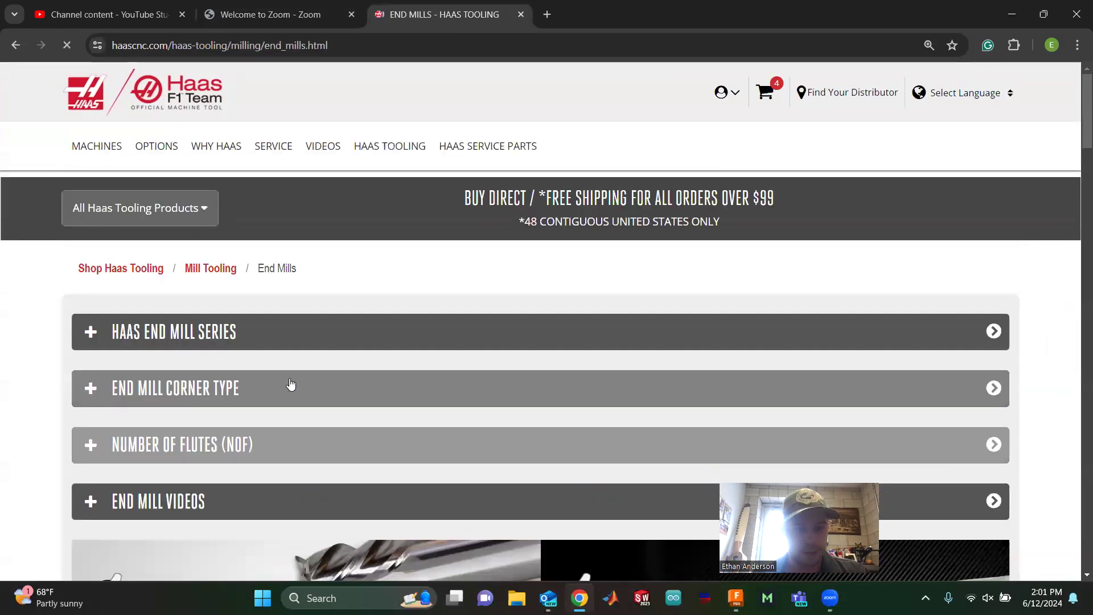
- Filter the end mills by the Inch - ANSI measurement system and a 0.5 in (1/2") cutting diameter
scroll(289, 382, down, 6)
scroll(196, 404, down, 2)
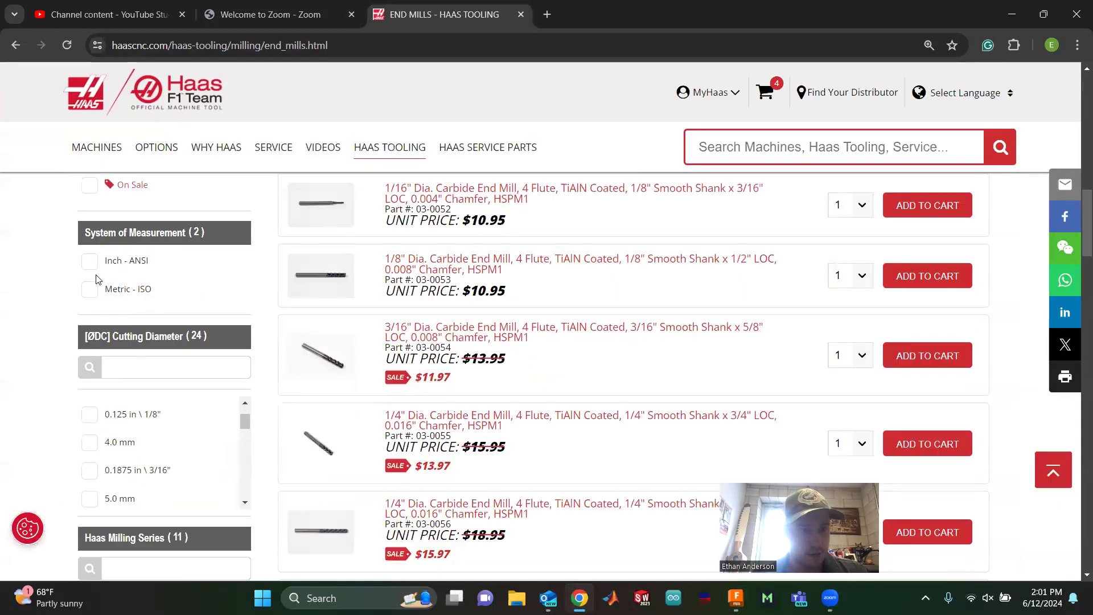
click(91, 263)
scroll(143, 296, down, 5)
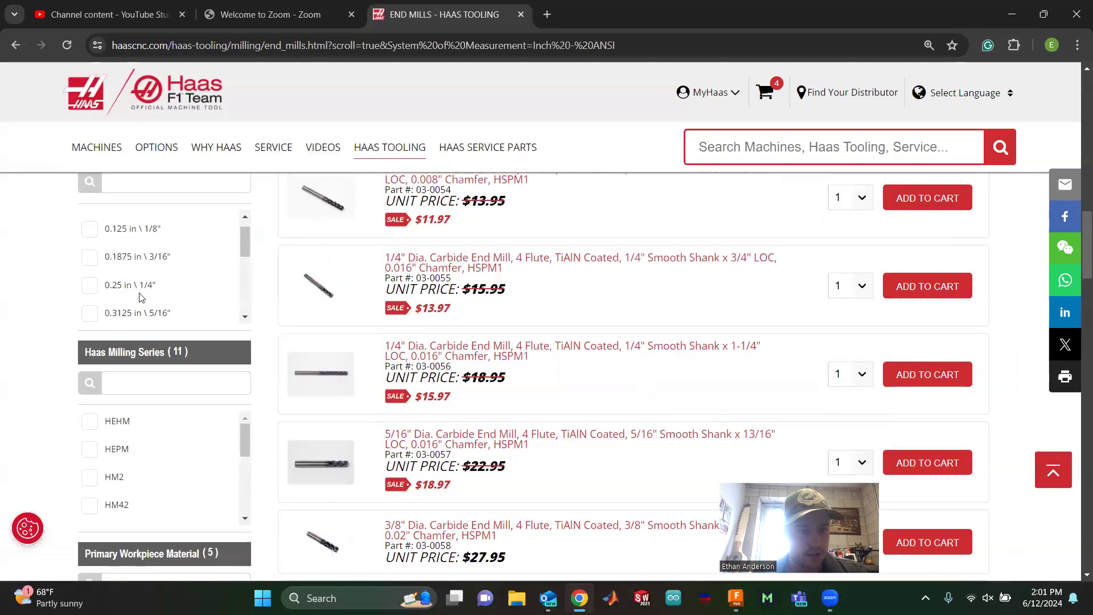
scroll(143, 296, down, 1)
scroll(146, 295, up, 2)
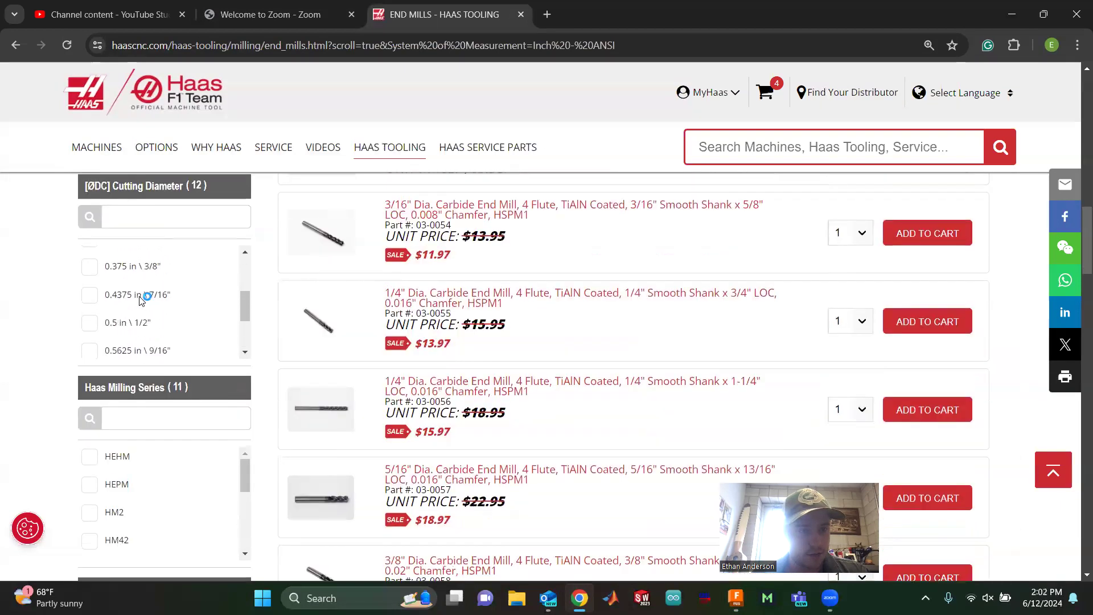
click(94, 320)
- Narrow the end mill list to carbide material and smooth shank type
scroll(382, 421, down, 4)
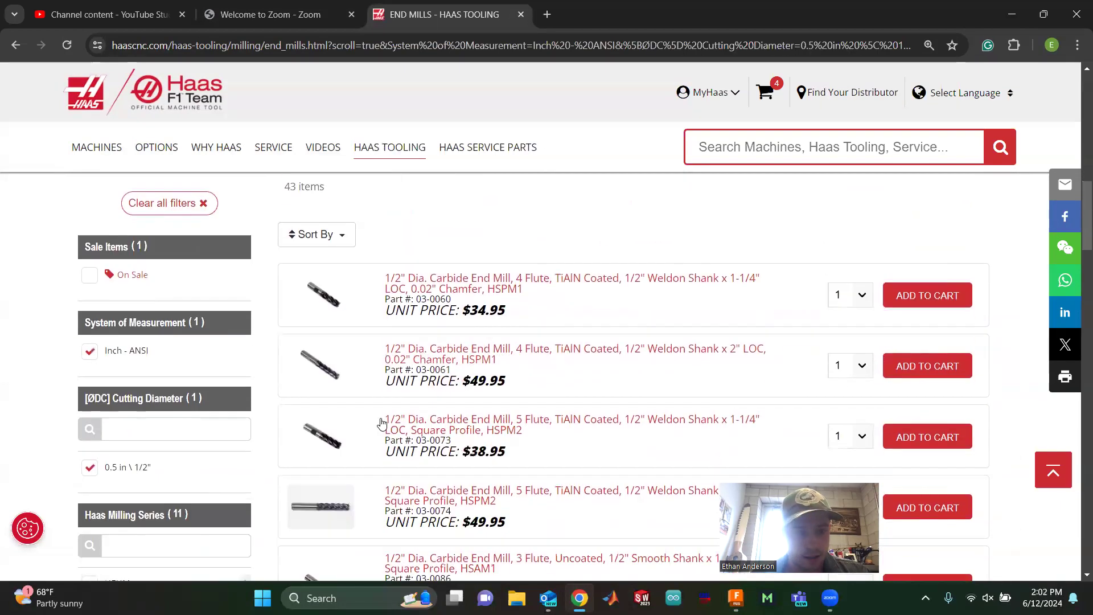
scroll(382, 421, down, 13)
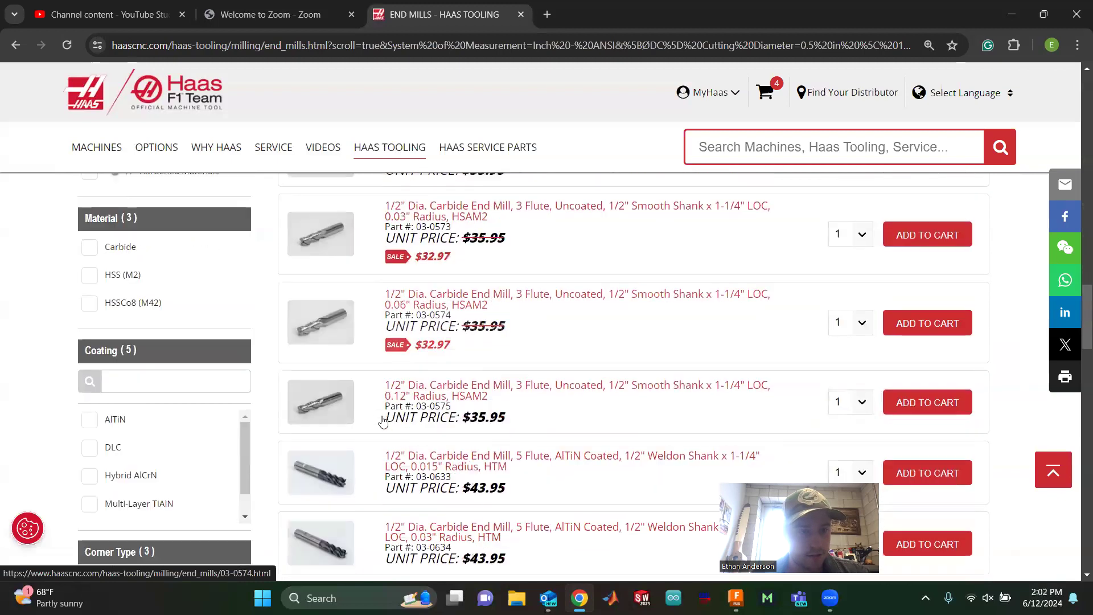
click(89, 222)
scroll(373, 430, up, 10)
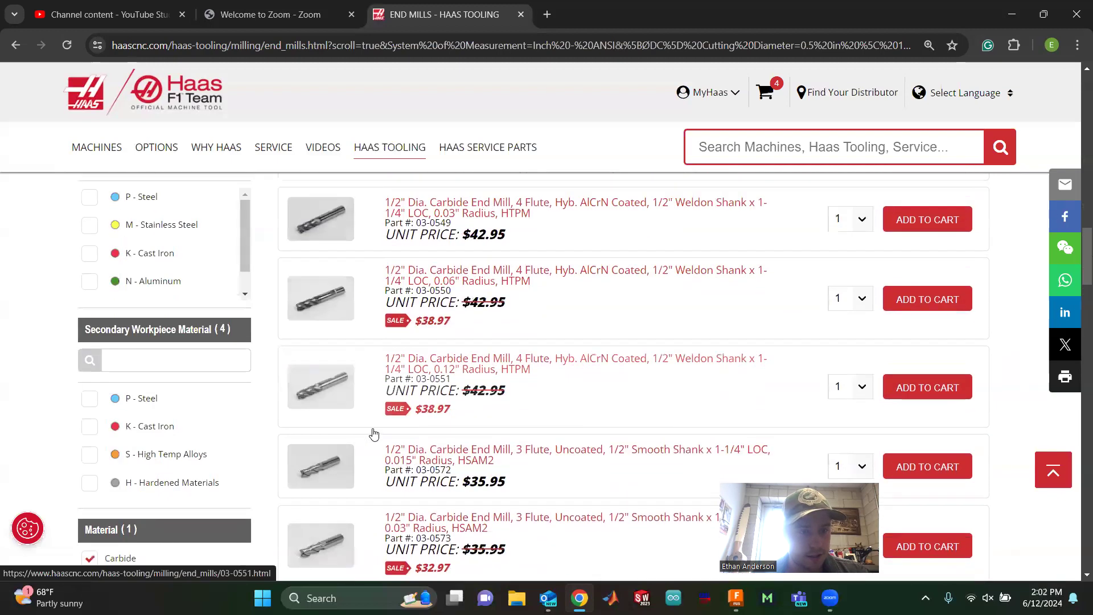
scroll(373, 428, down, 12)
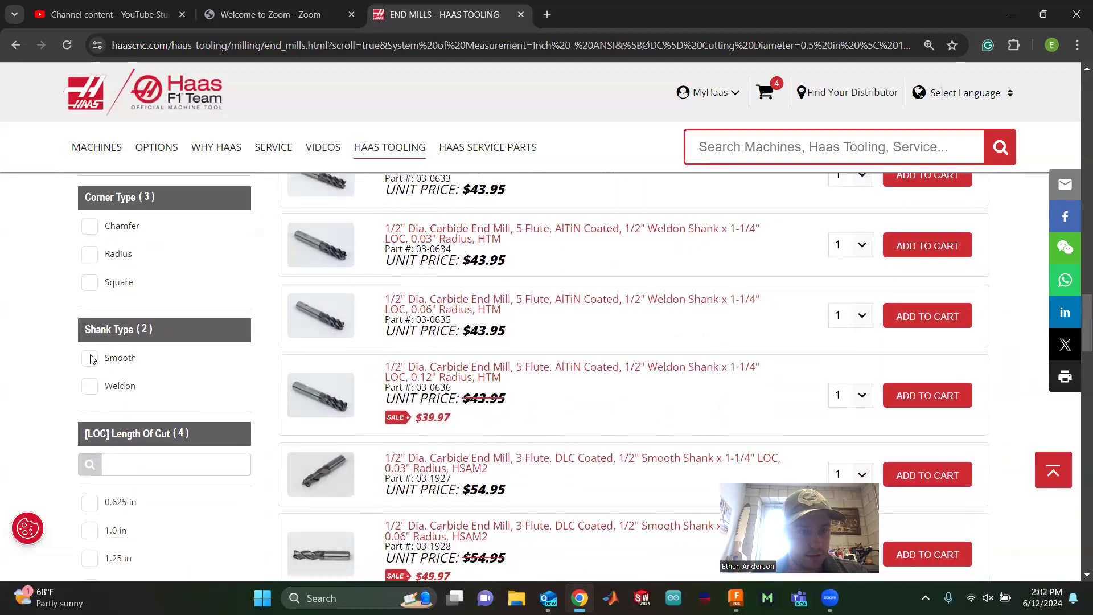
click(90, 356)
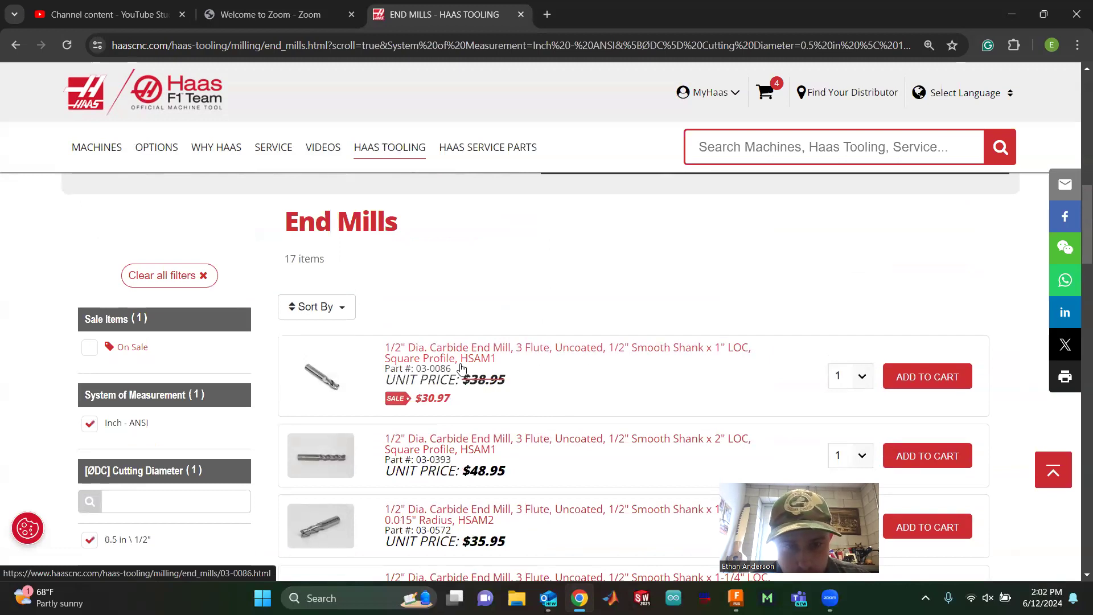
- Open the 1/2" 3-flute uncoated carbide end mill with 1" LOC and square profile, and bring up its Speeds & Feeds document
click(578, 355)
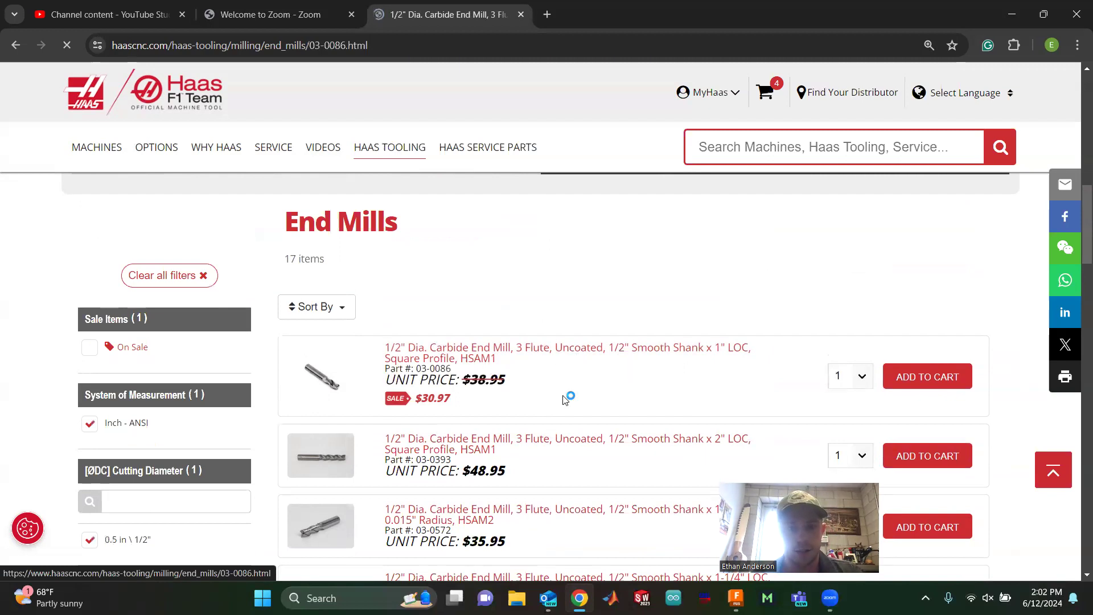
scroll(535, 396, down, 5)
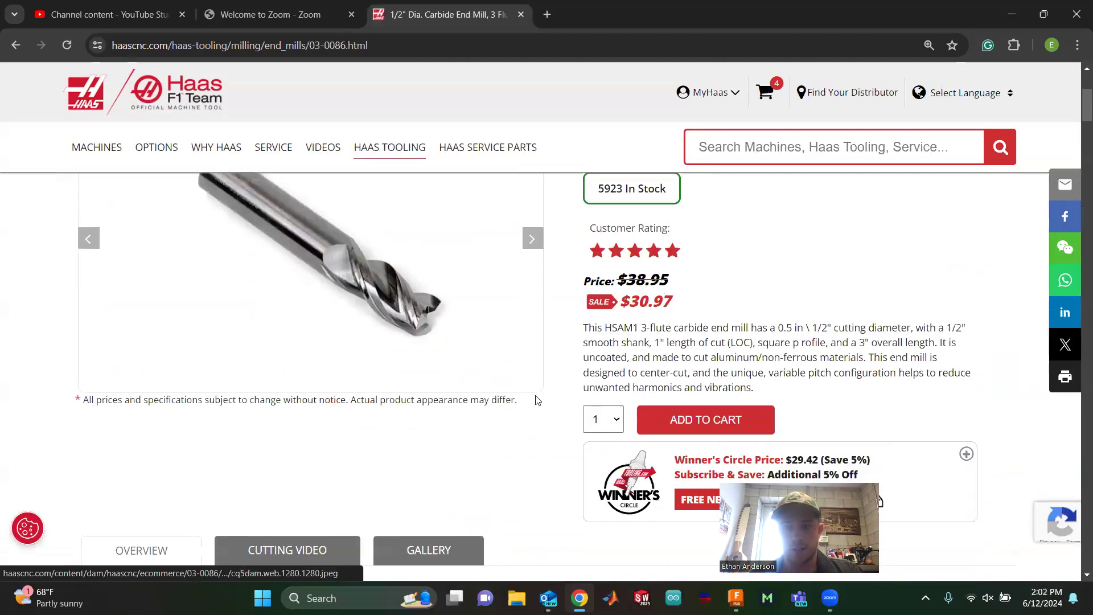
scroll(532, 356, down, 4)
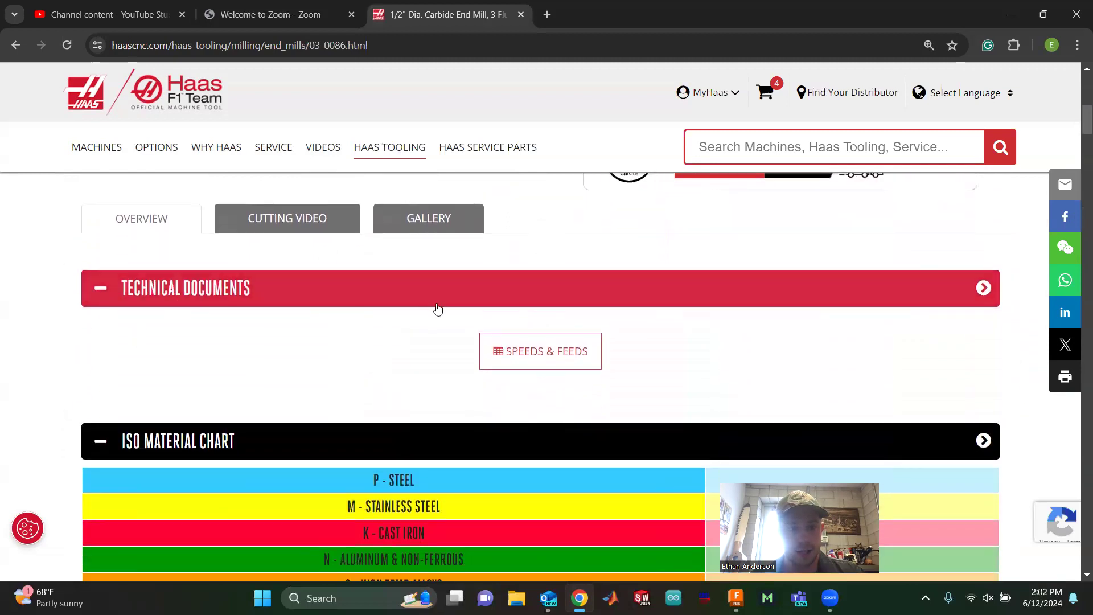
scroll(468, 329, up, 4)
scroll(478, 341, down, 4)
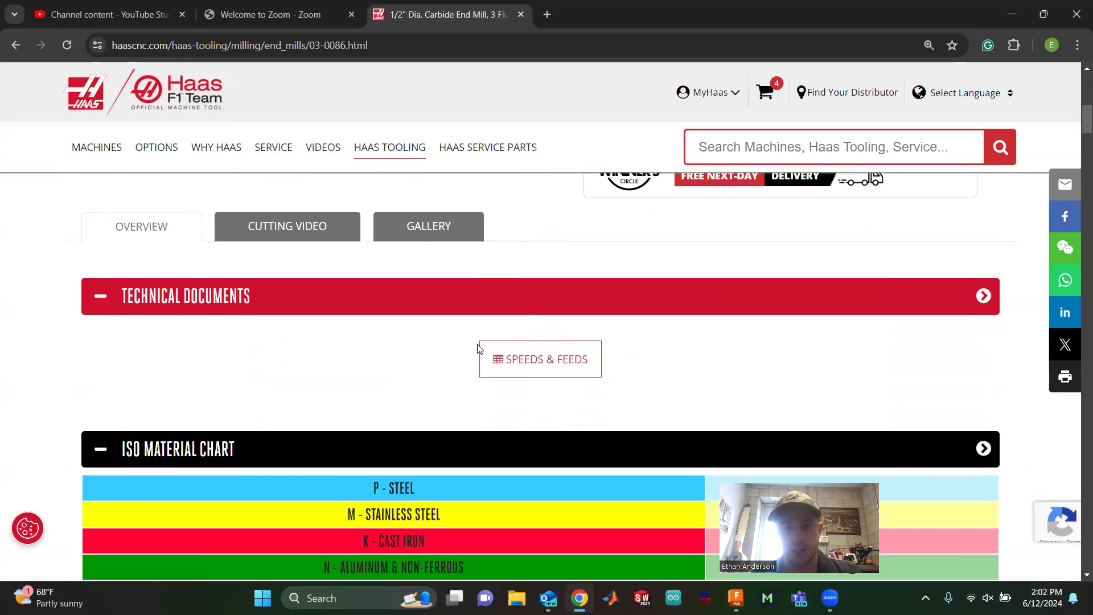
click(548, 350)
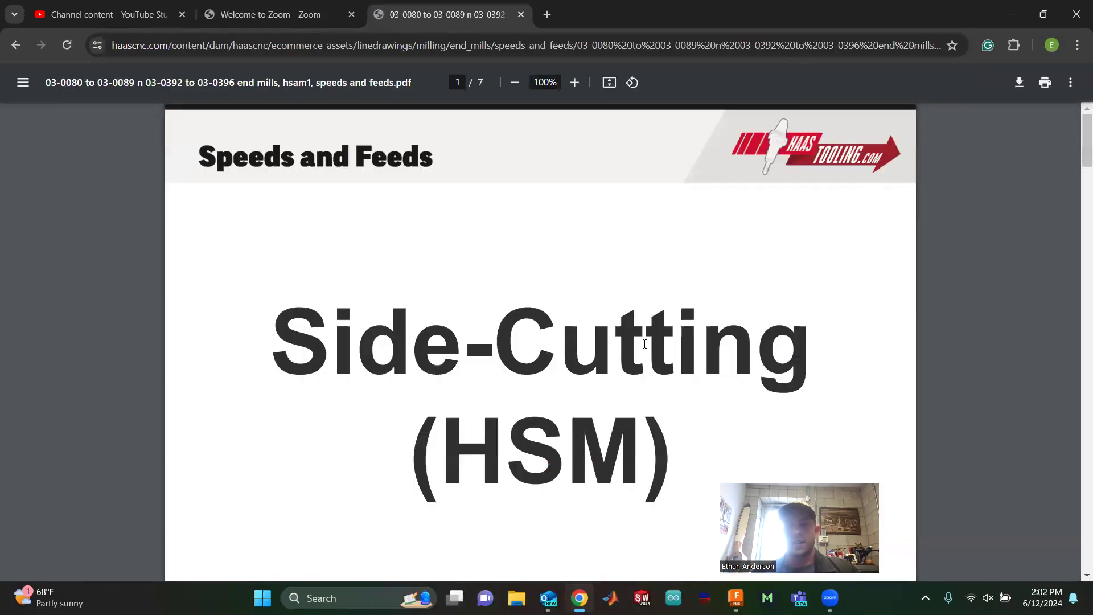
scroll(667, 338, down, 2)
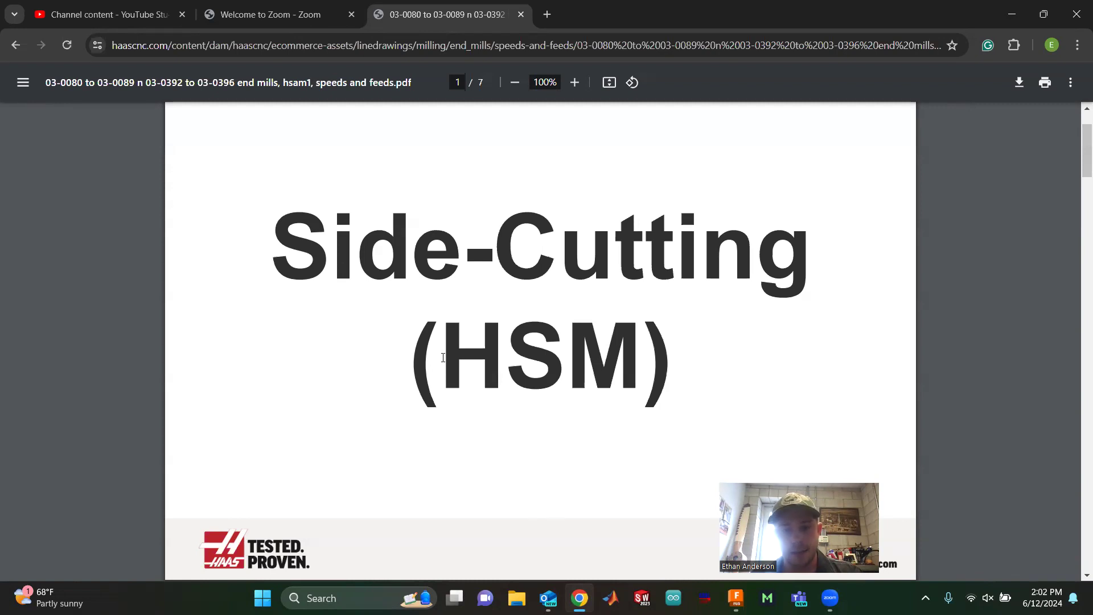
- Examine the title page of the speeds and feeds document to see which cutting type, Side-Cutting (HSM), it covers
drag(443, 357, 636, 364)
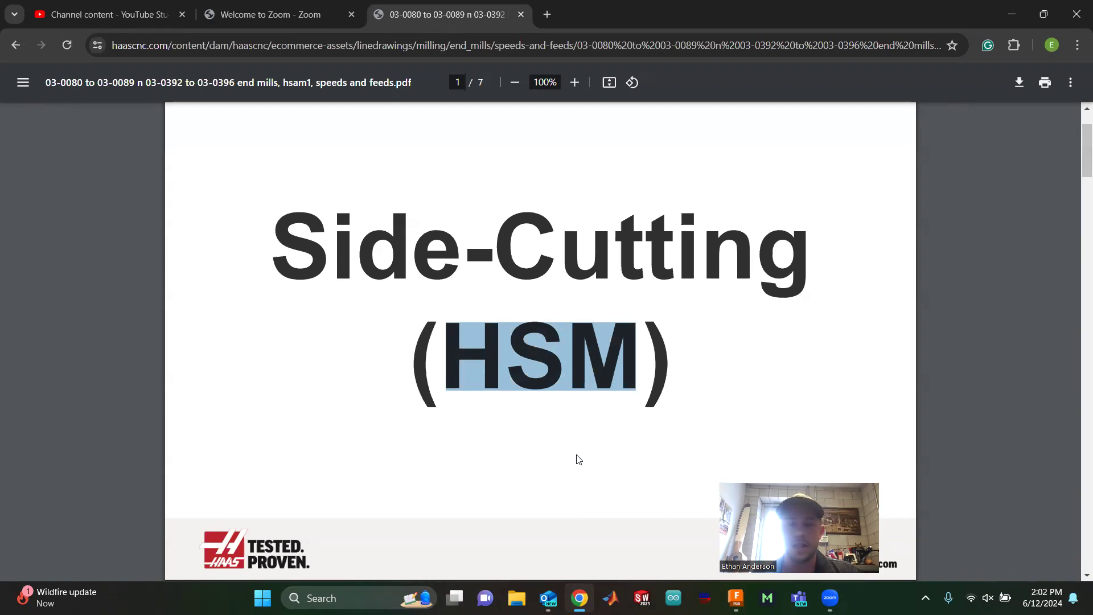
click(525, 444)
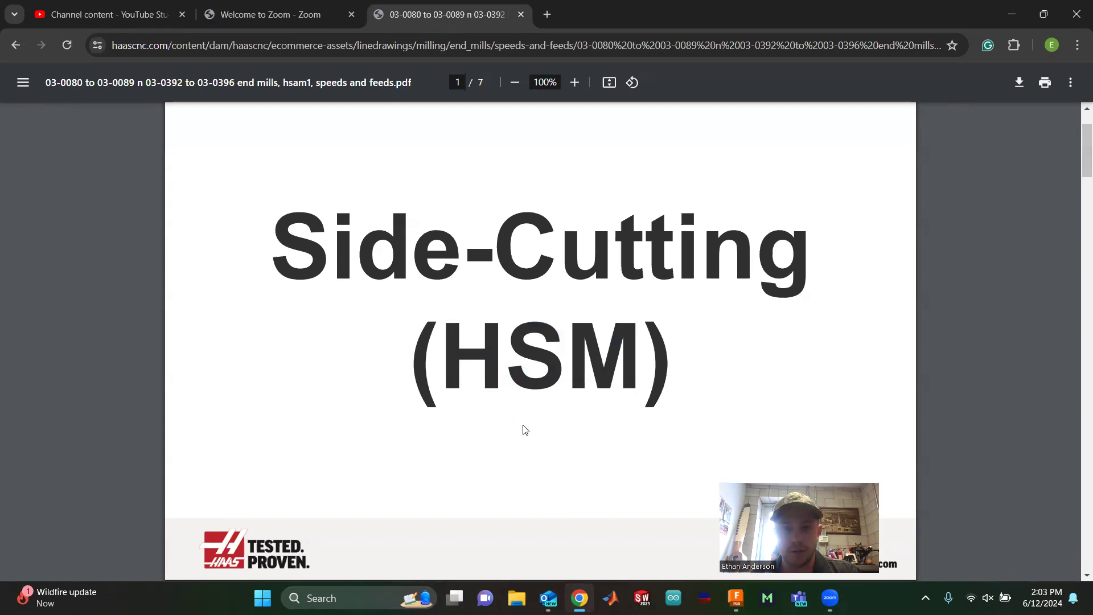
scroll(263, 397, down, 3)
scroll(265, 397, down, 5)
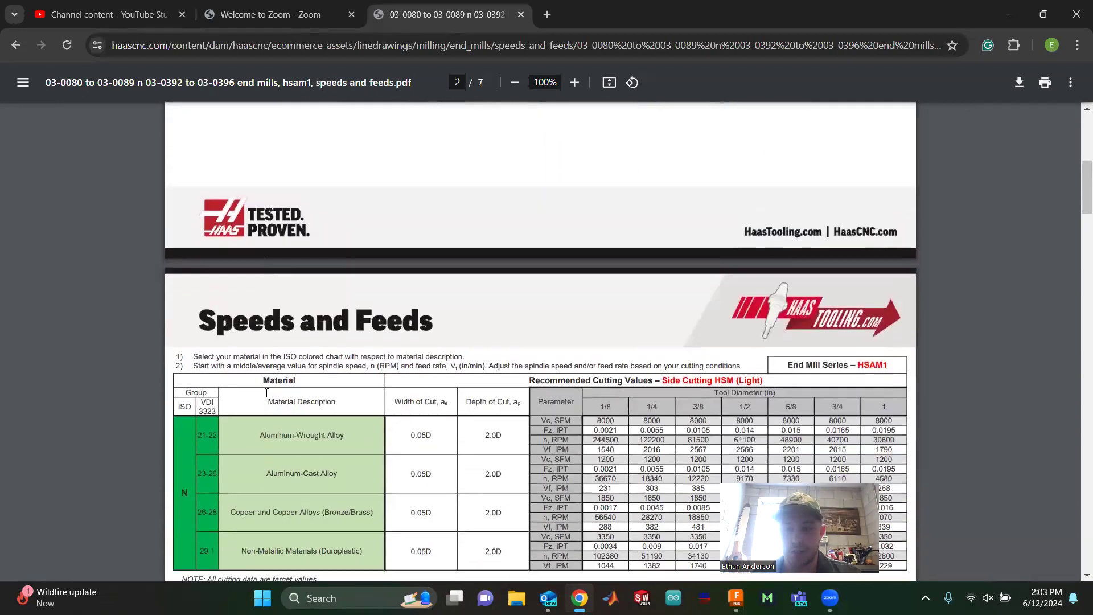
scroll(266, 389, up, 7)
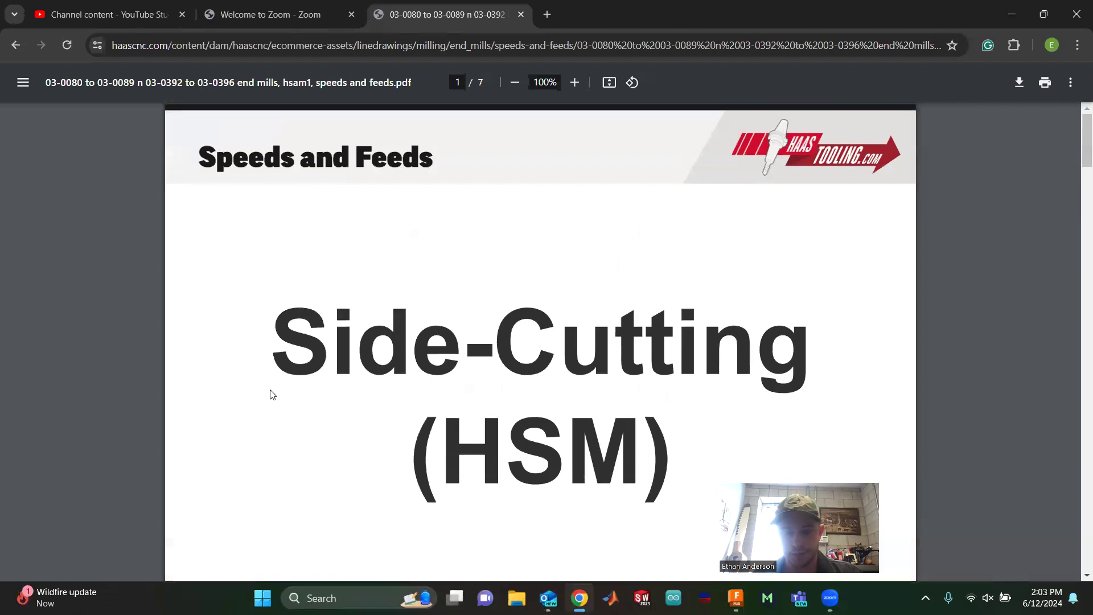
scroll(273, 389, down, 1)
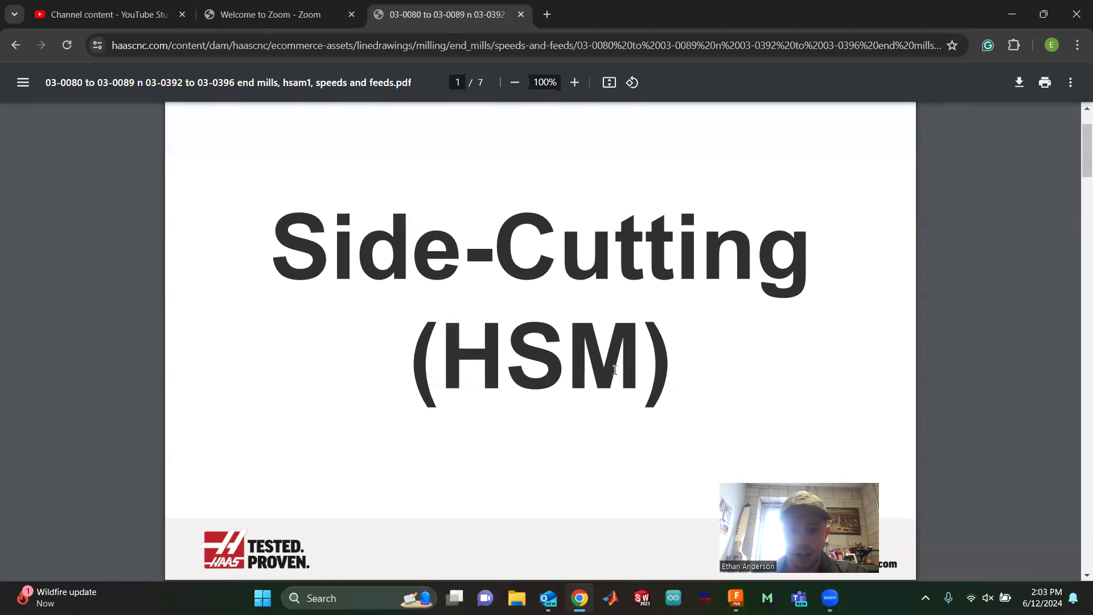
scroll(599, 373, down, 1)
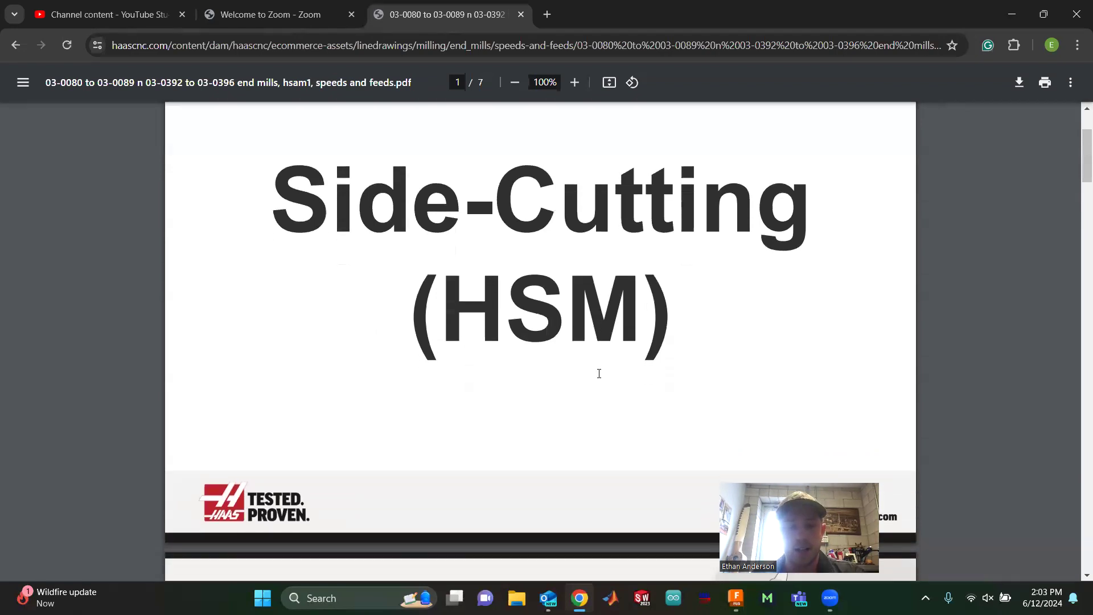
scroll(598, 372, up, 1)
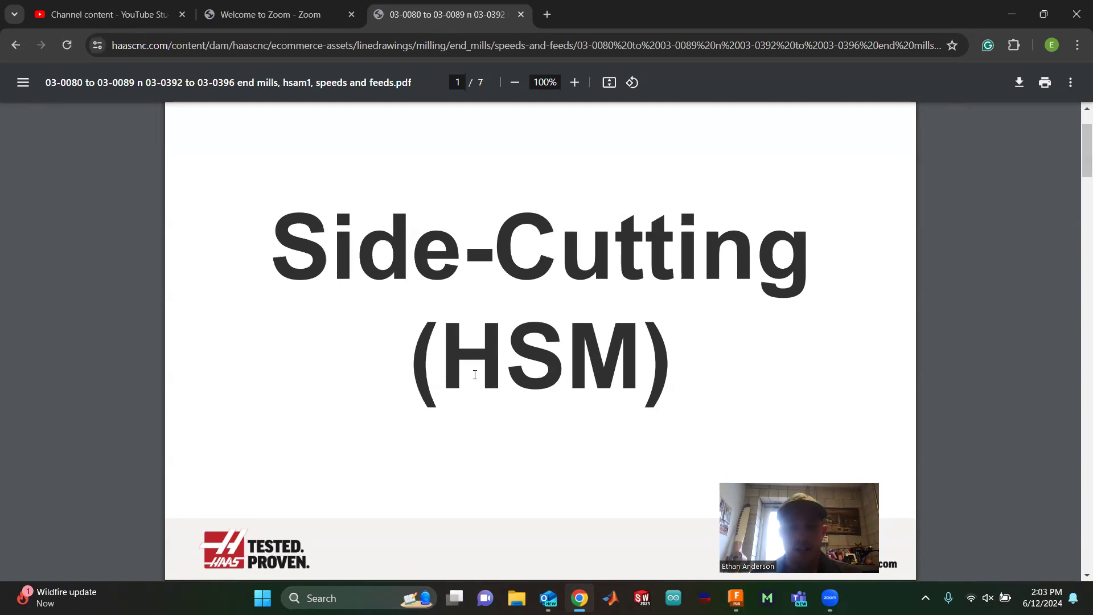
- Examine the Aluminum-Wrought Alloy row for width of cut, depth of cut, surface speed and RPM at the 1/2" tool diameter
scroll(475, 374, down, 8)
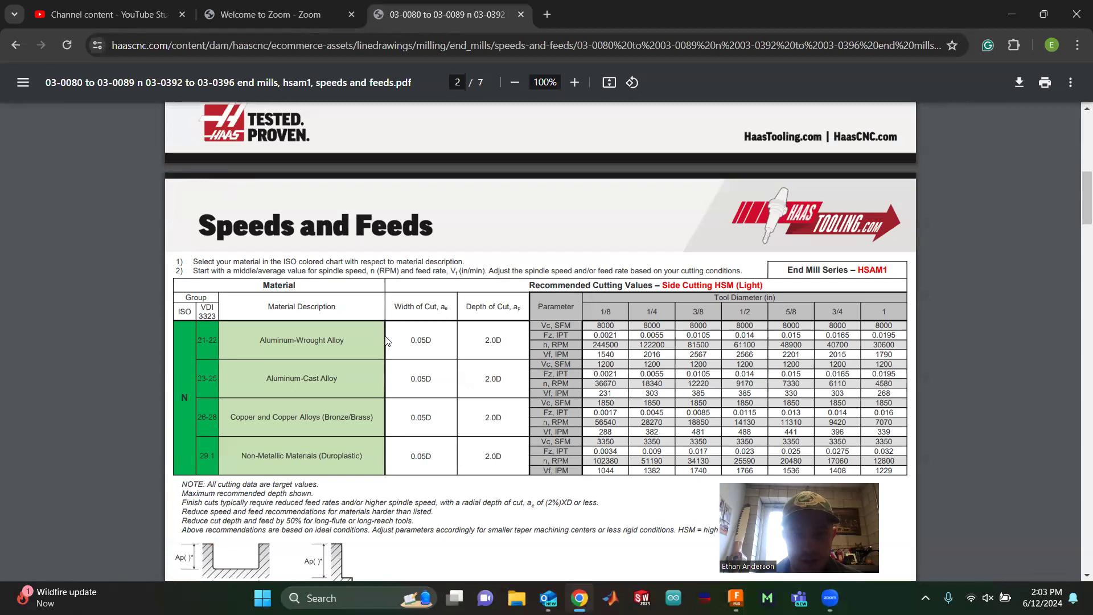
scroll(514, 350, down, 1)
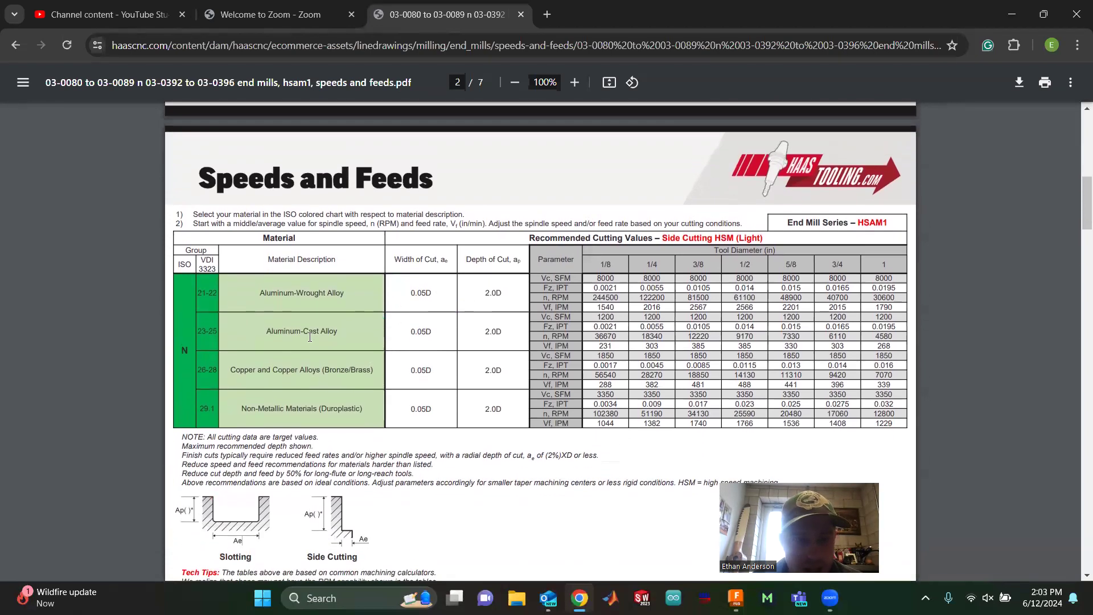
drag(259, 293, 351, 292)
click(362, 301)
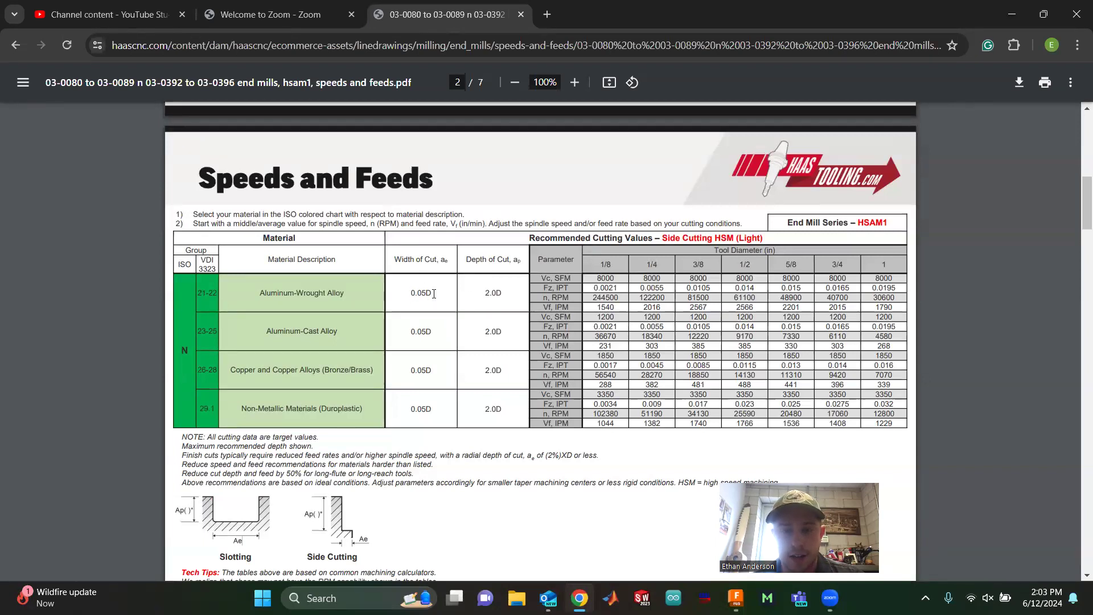
scroll(410, 428, up, 1)
scroll(410, 428, down, 1)
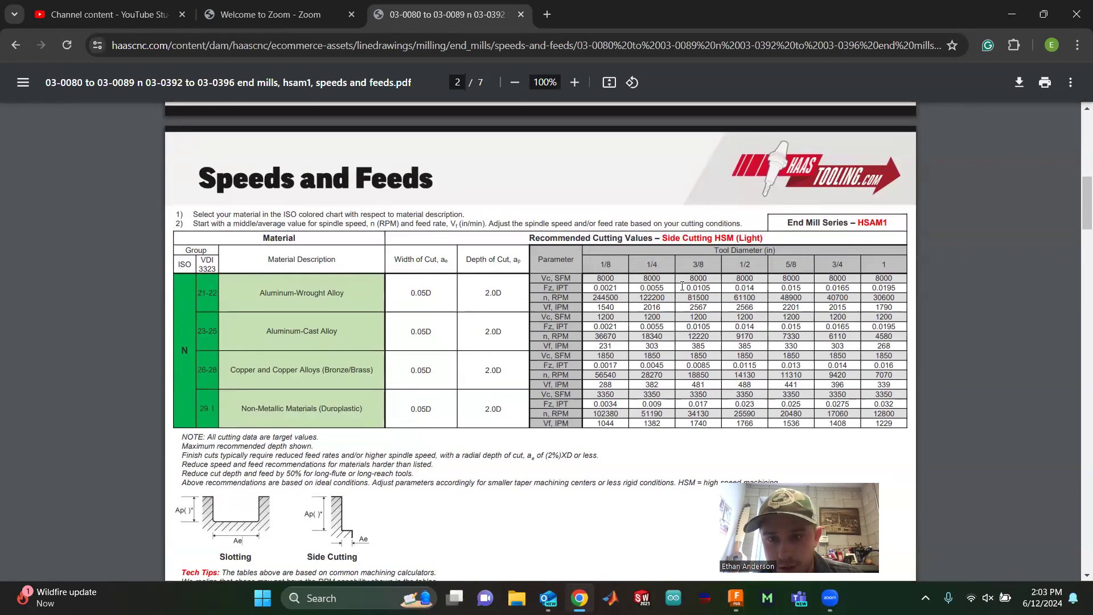
drag(738, 266, 751, 279)
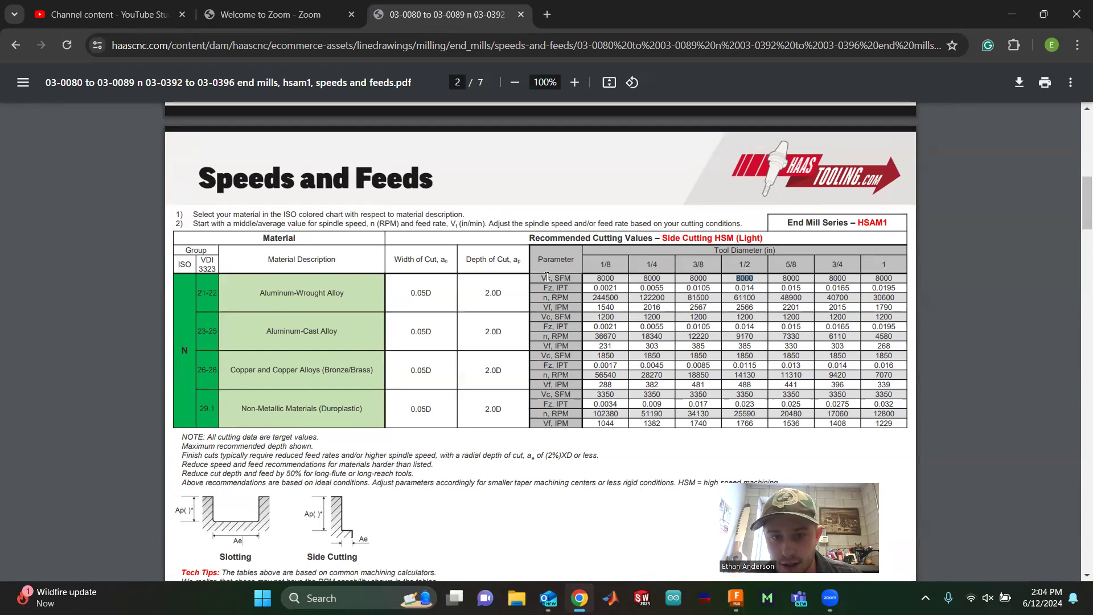
drag(540, 277, 571, 279)
click(745, 285)
drag(542, 296, 568, 297)
drag(733, 297, 756, 298)
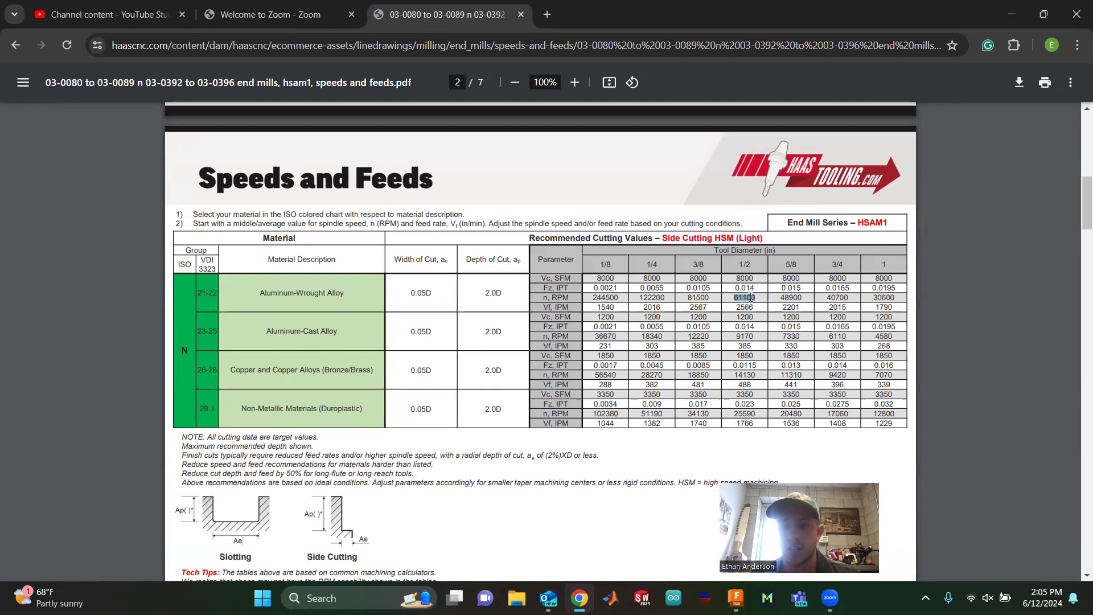
drag(734, 298, 760, 297)
click(742, 288)
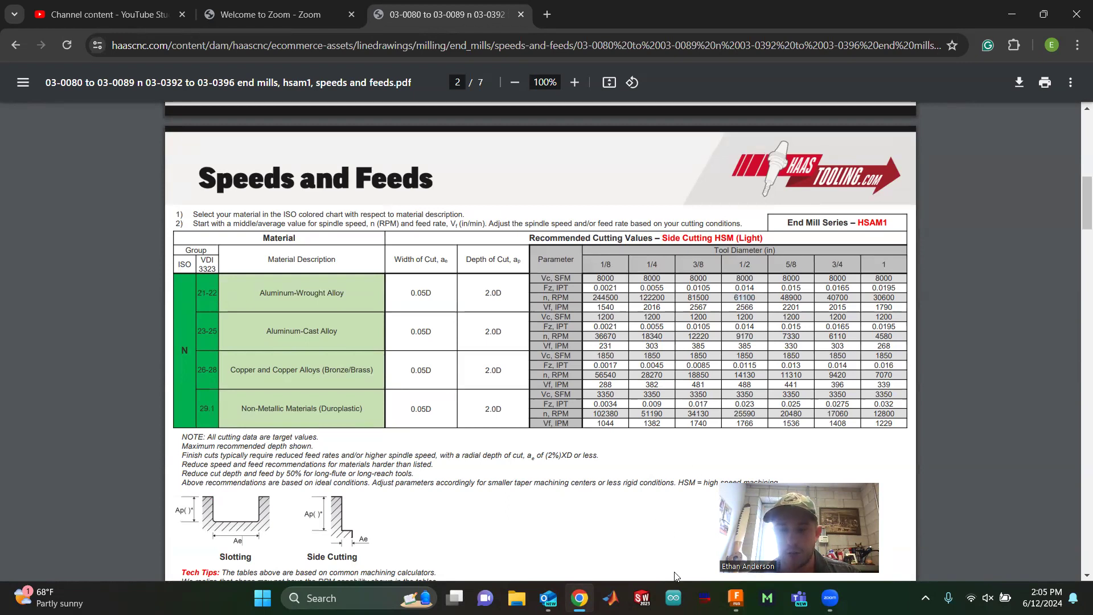
- Switch to the Fusion Tool Library and set the default preset's spindle speed to 10000 rpm
mouse_move(736, 597)
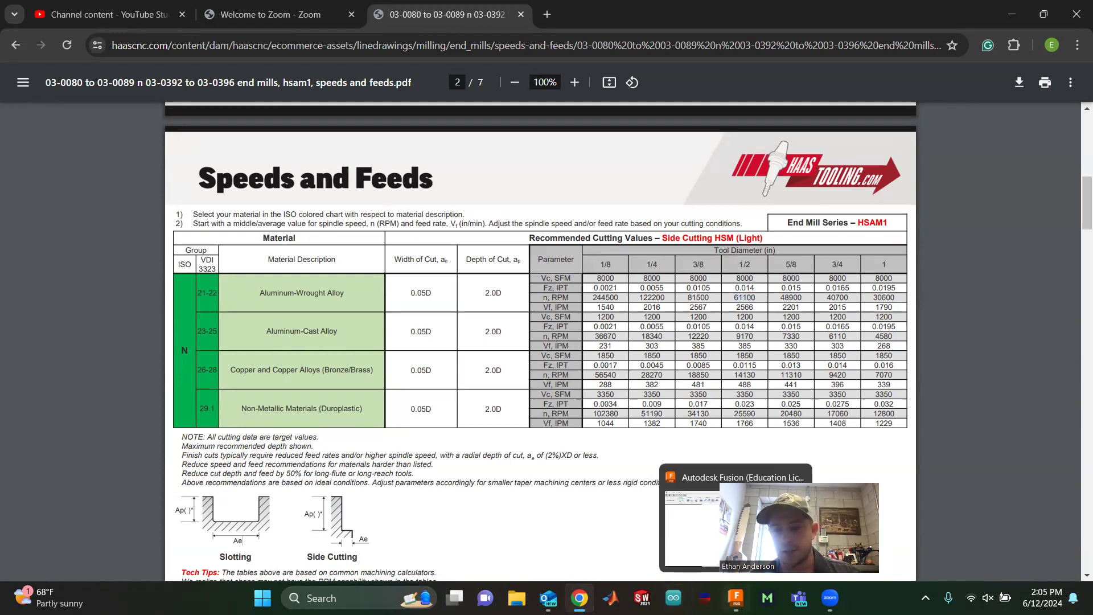
click(734, 598)
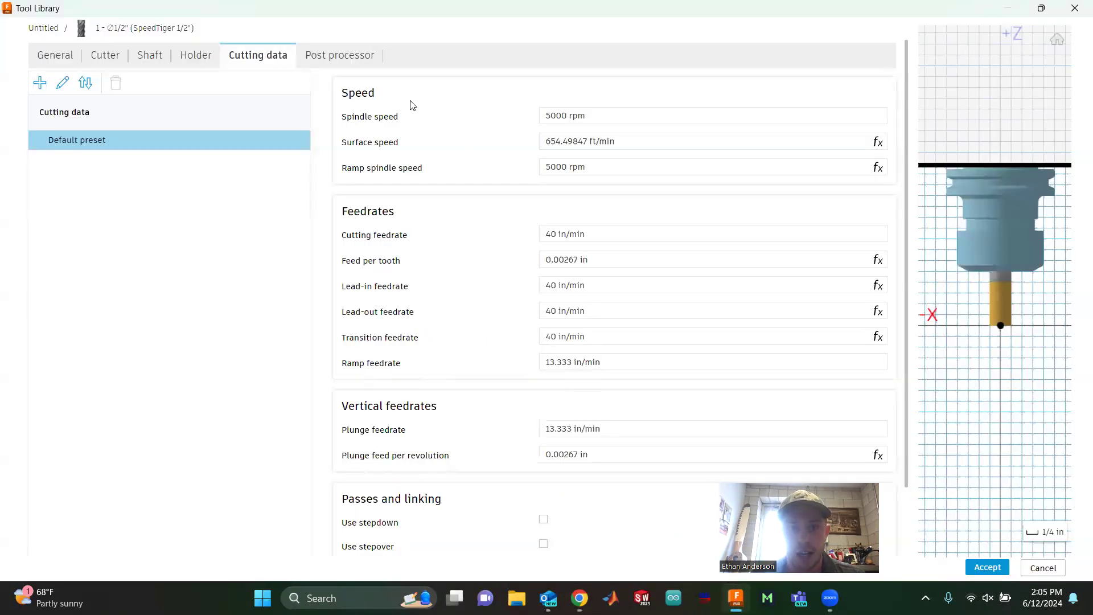
click(596, 115)
text(10000)
click(492, 136)
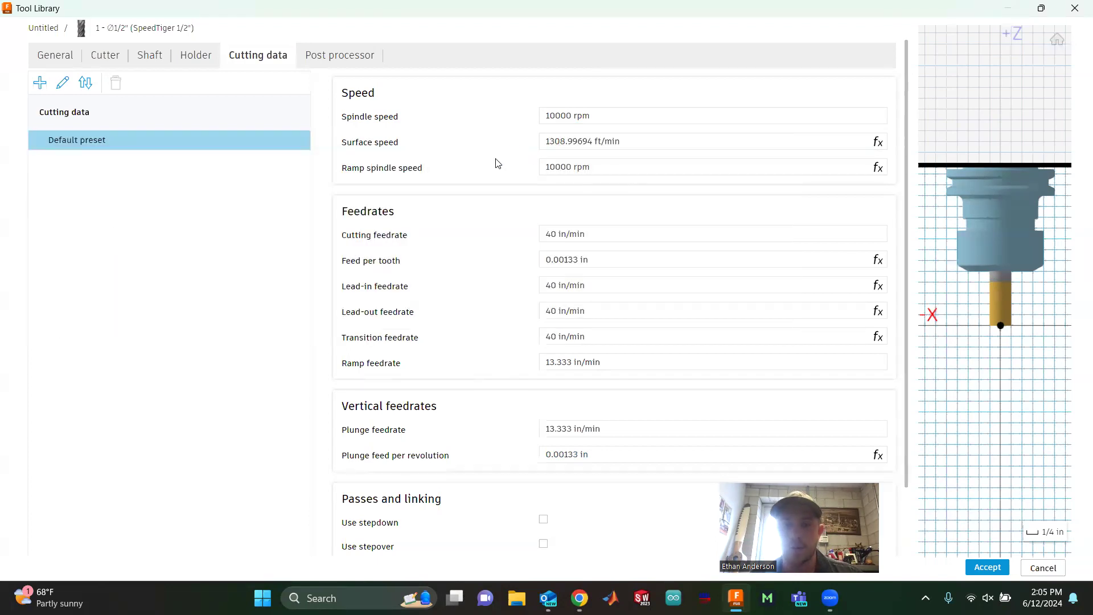
mouse_move(497, 163)
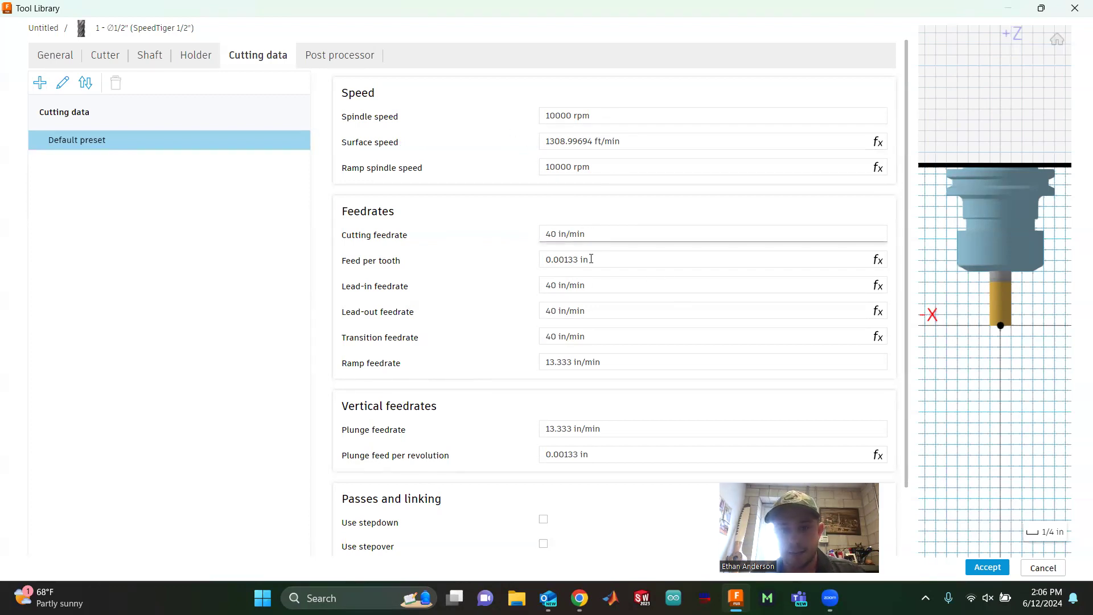
- Change the spindle speed to 5000 rpm to compare the dependent values, and set it back to 10000 rpm
click(640, 115)
text(5000)
key(Return)
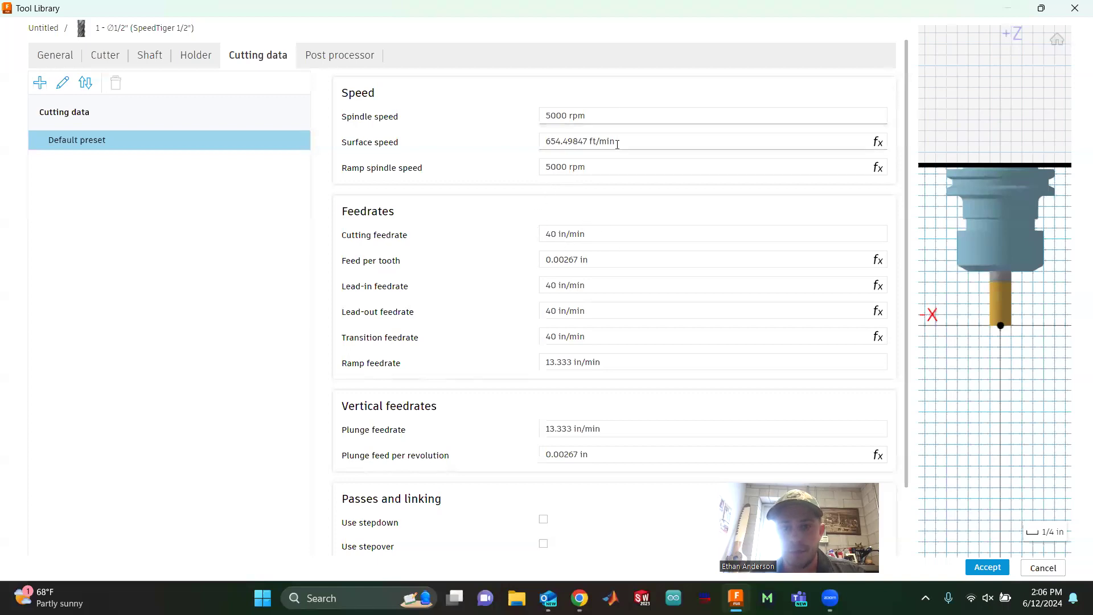
click(617, 116)
text(10000)
click(518, 196)
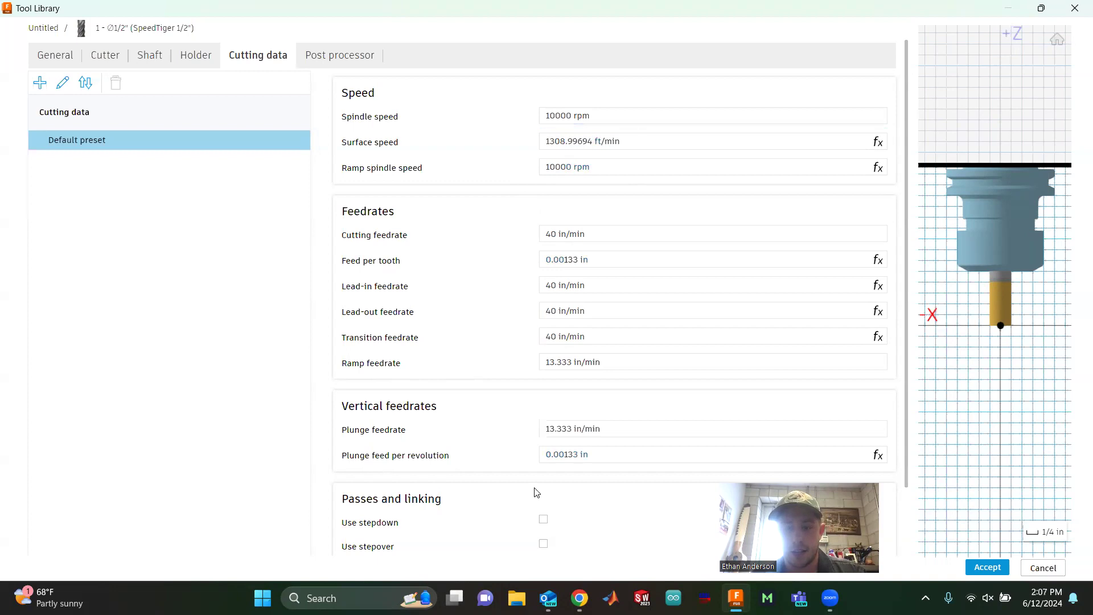
- Look up the 1/2" wrought-aluminum feed per tooth in the Haas chart in Chrome, and set Feed per tooth to 0.014 in in Fusion
click(578, 596)
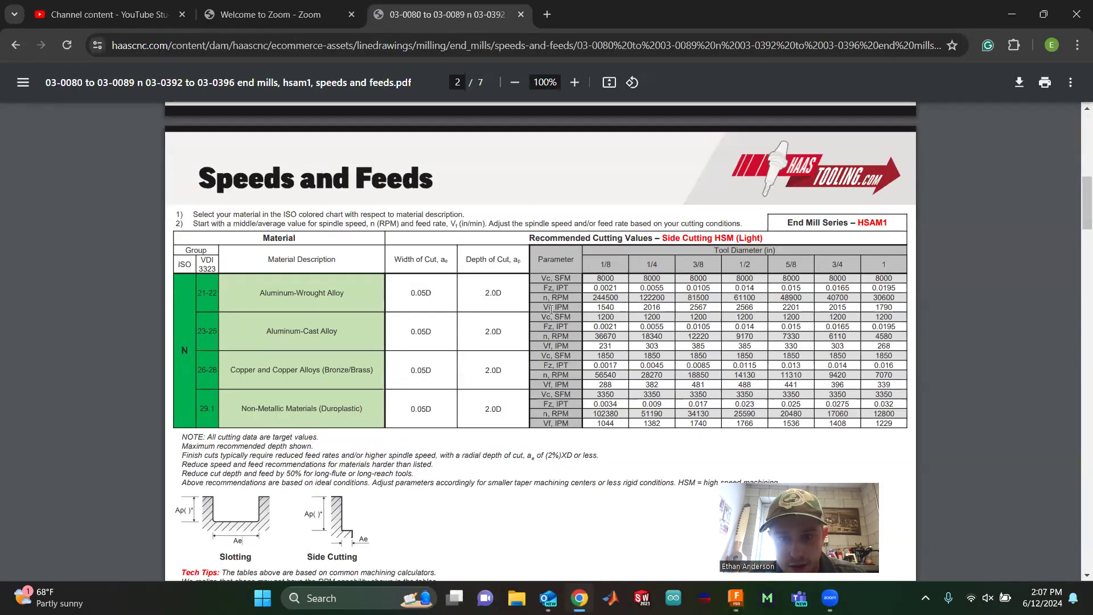
drag(545, 307, 552, 307)
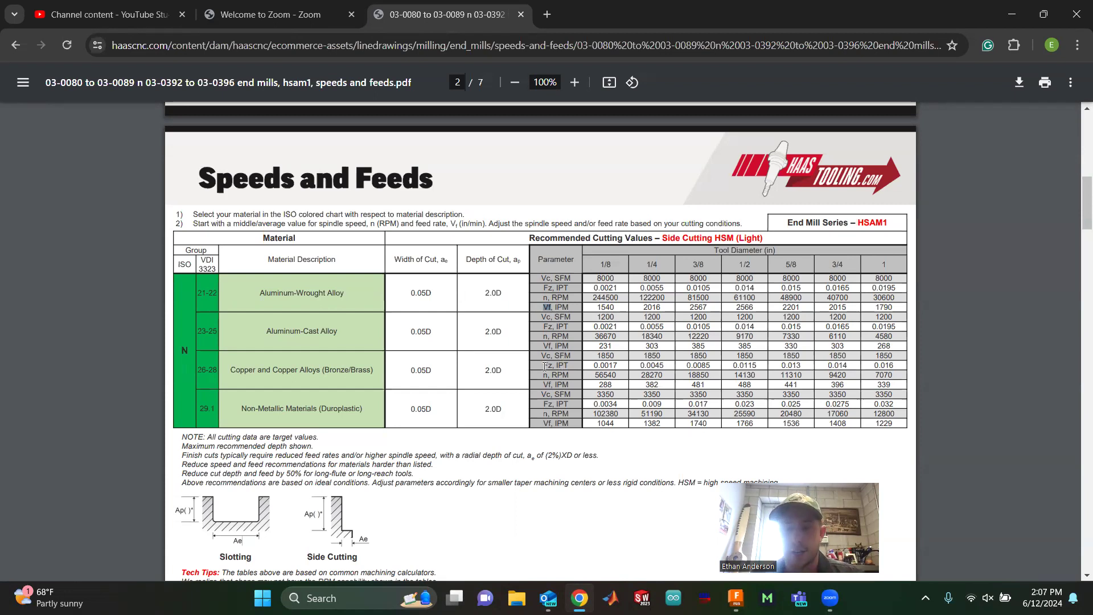
drag(543, 279, 573, 286)
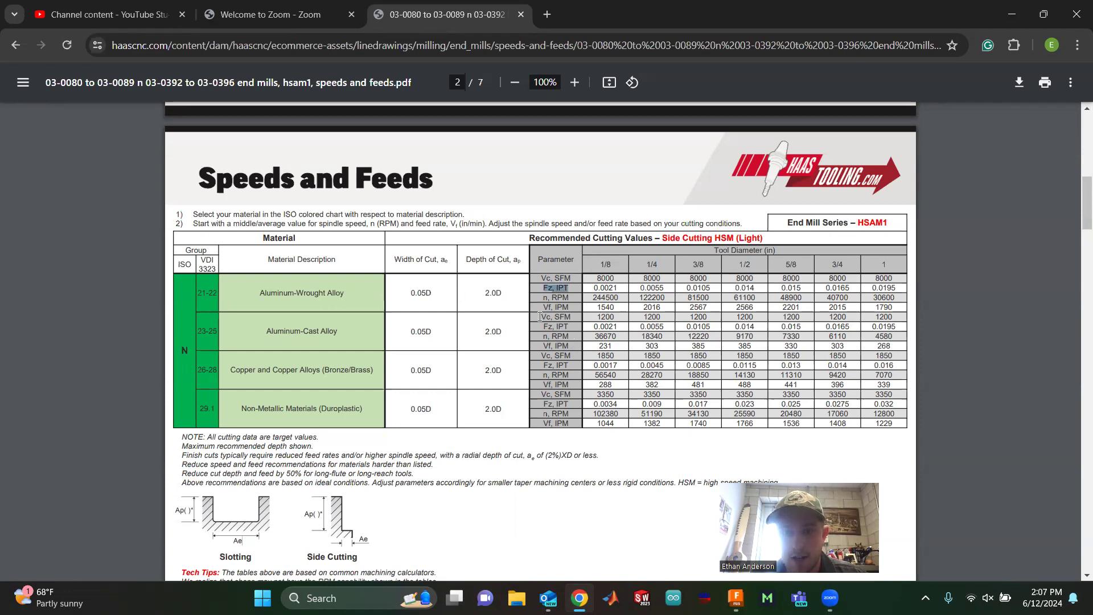
mouse_move(543, 298)
mouse_down()
mouse_move(568, 296)
mouse_move(555, 305)
mouse_move(570, 306)
mouse_move(542, 298)
mouse_up()
click(574, 302)
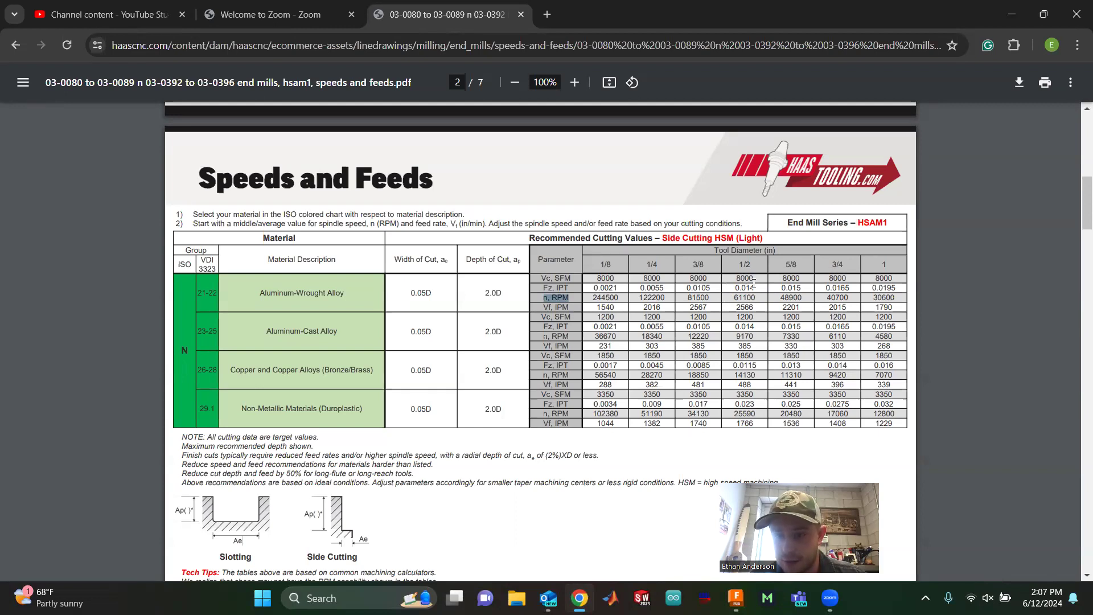
drag(543, 288, 569, 288)
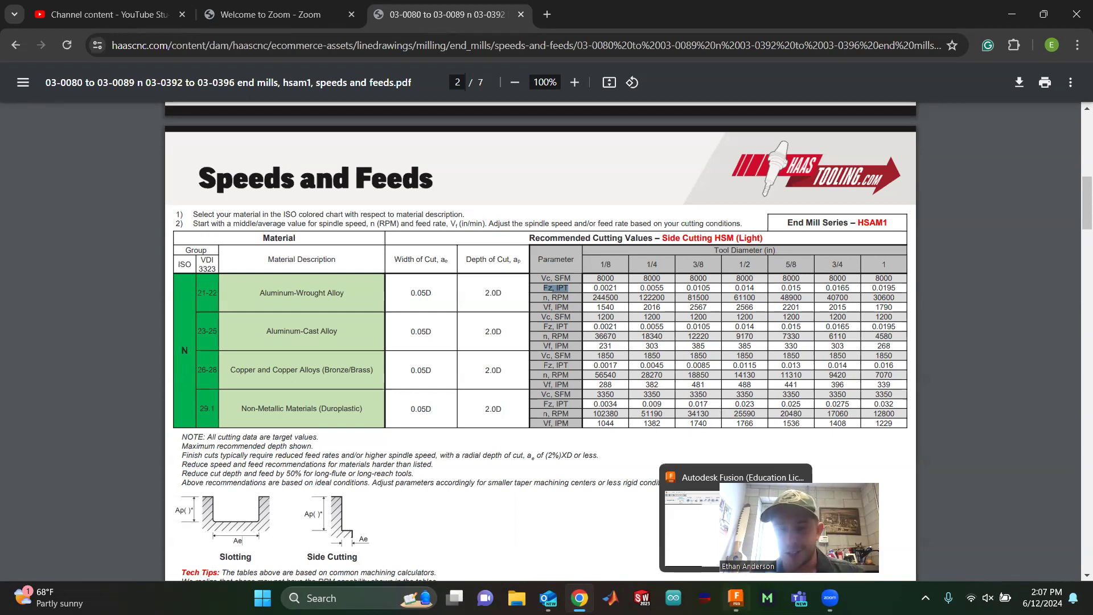
click(736, 598)
click(626, 264)
text(0.014)
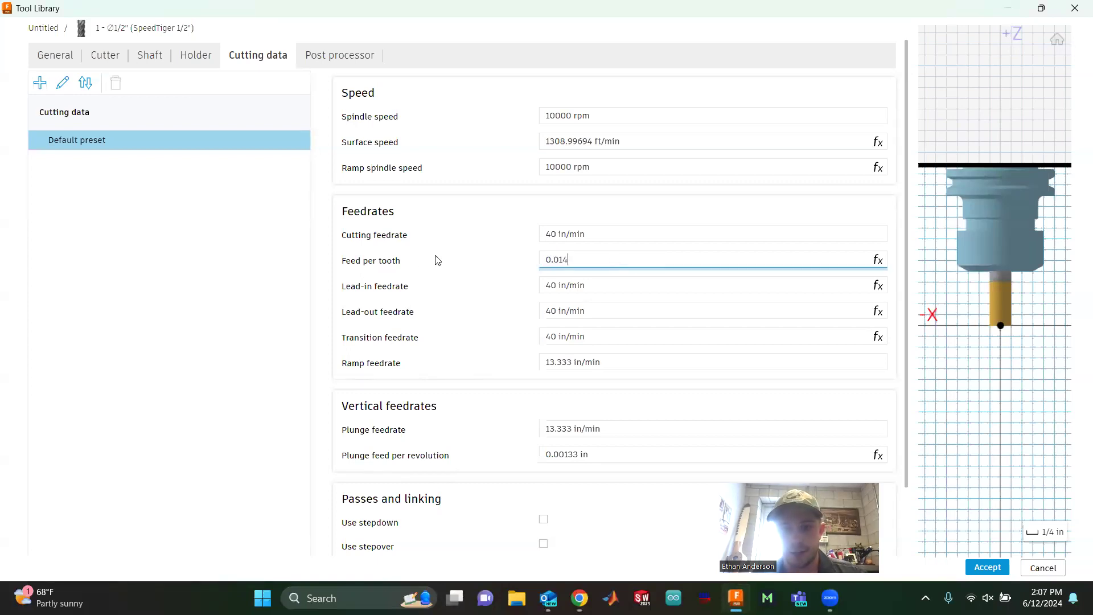
key(Return)
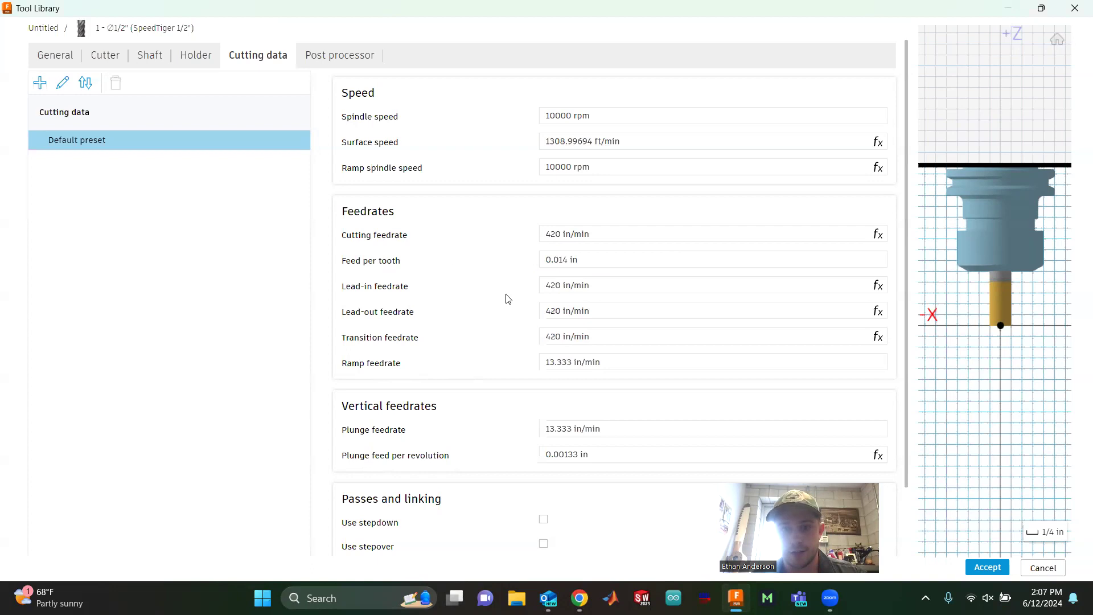
click(579, 231)
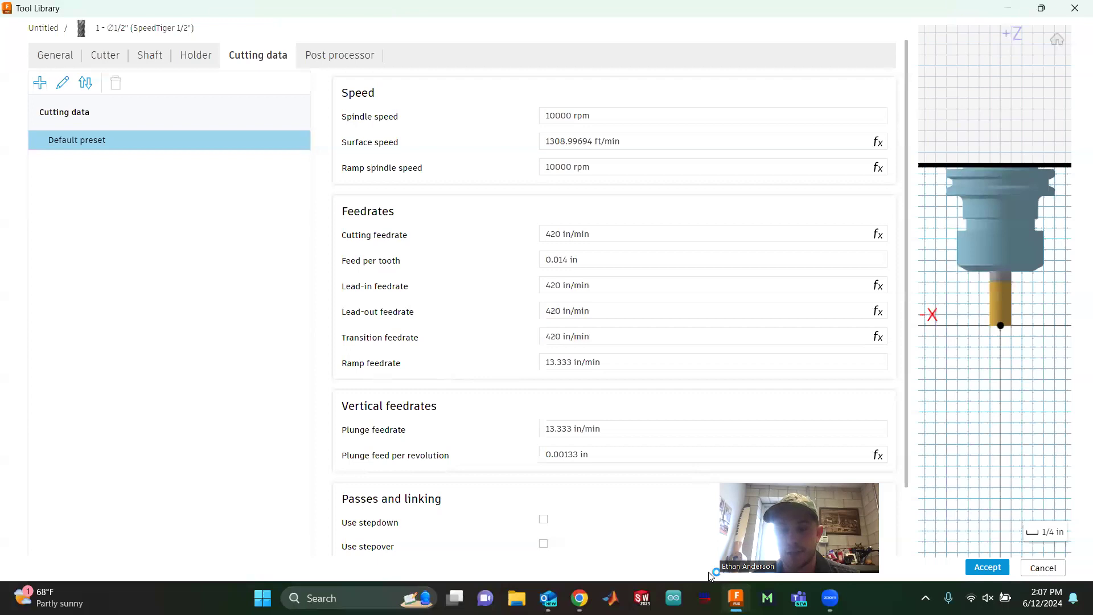
- Recheck the Side-Cutting (HSM) pages in Chrome, and return to the Fusion Tool Library to review the feedrates, passes and coolant settings
click(579, 597)
scroll(509, 304, up, 4)
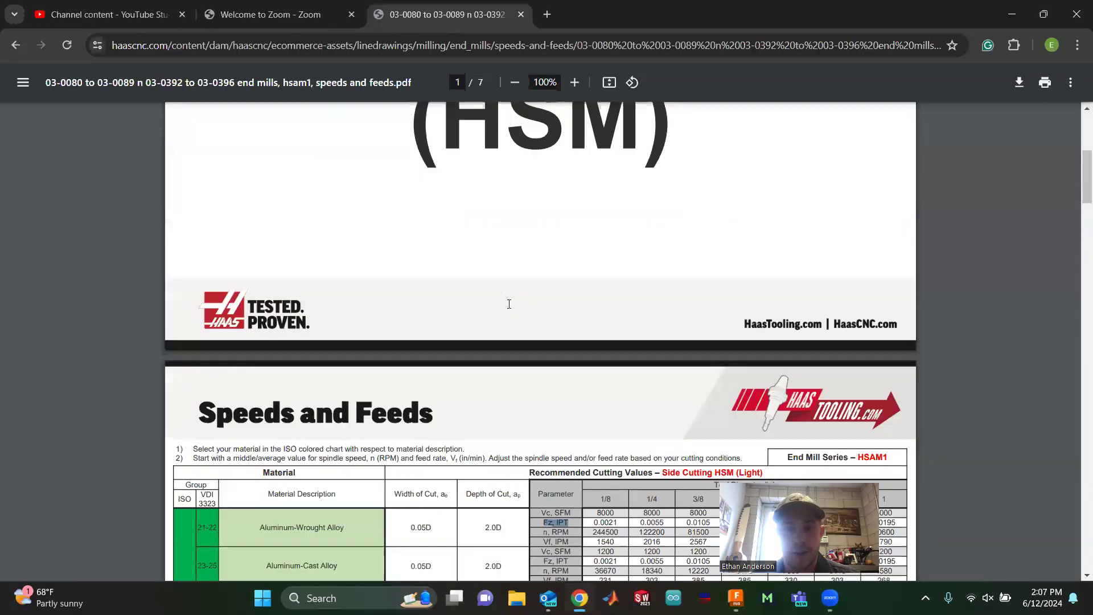
scroll(357, 424, up, 5)
drag(431, 405, 619, 390)
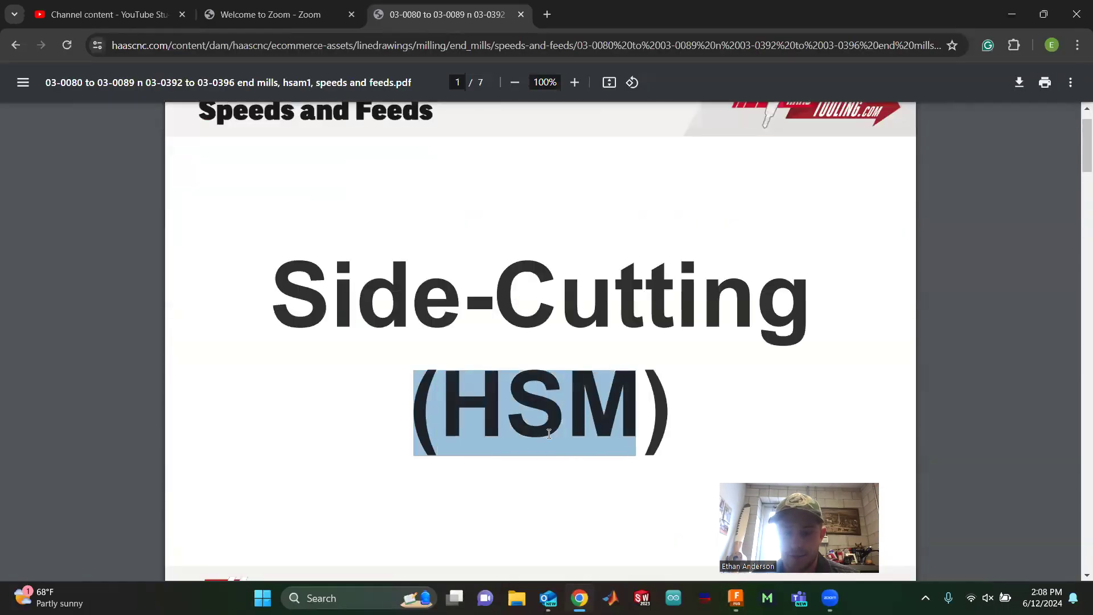
click(509, 481)
scroll(507, 483, down, 7)
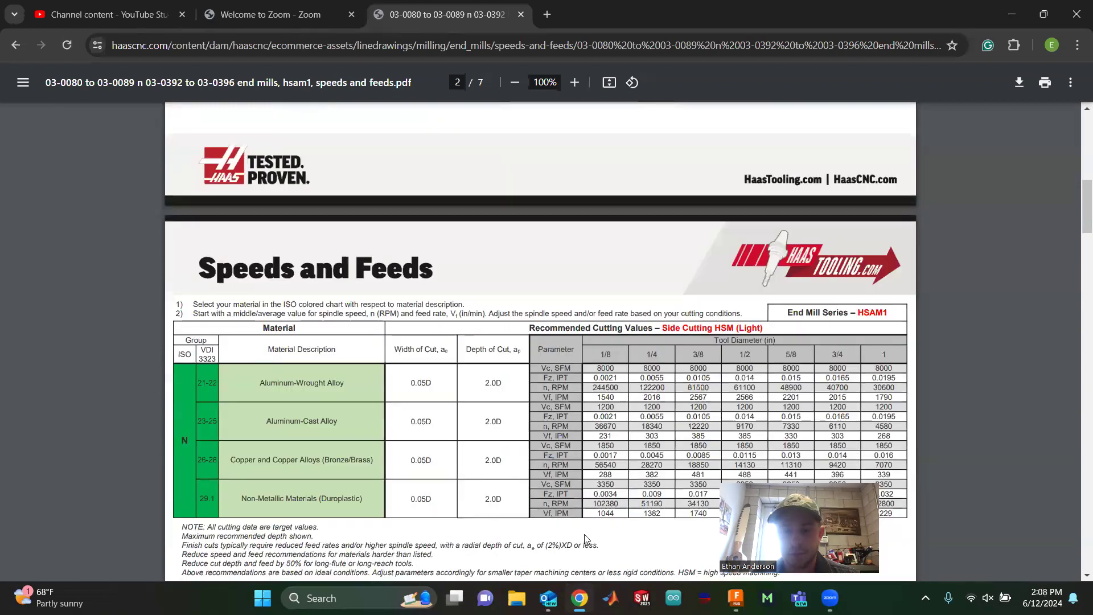
scroll(584, 534, down, 4)
click(736, 598)
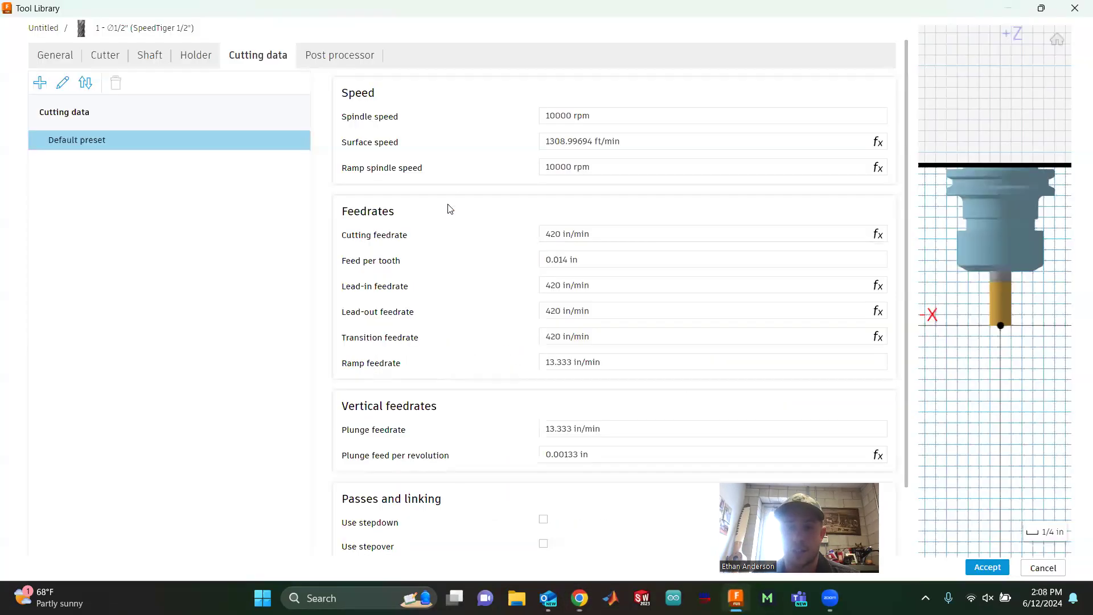
scroll(439, 259, down, 3)
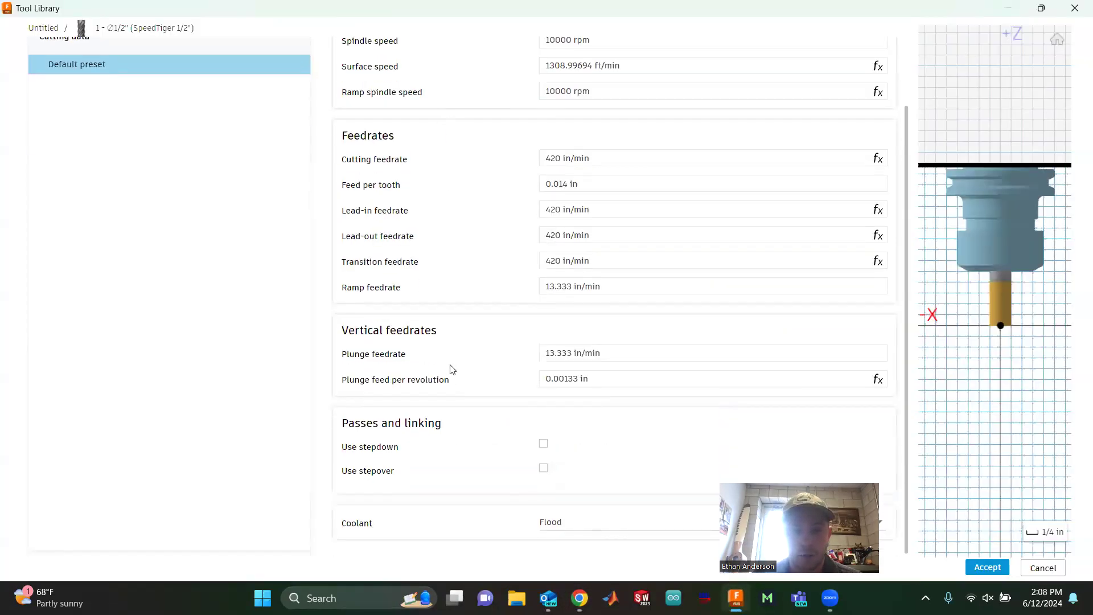
scroll(450, 369, up, 3)
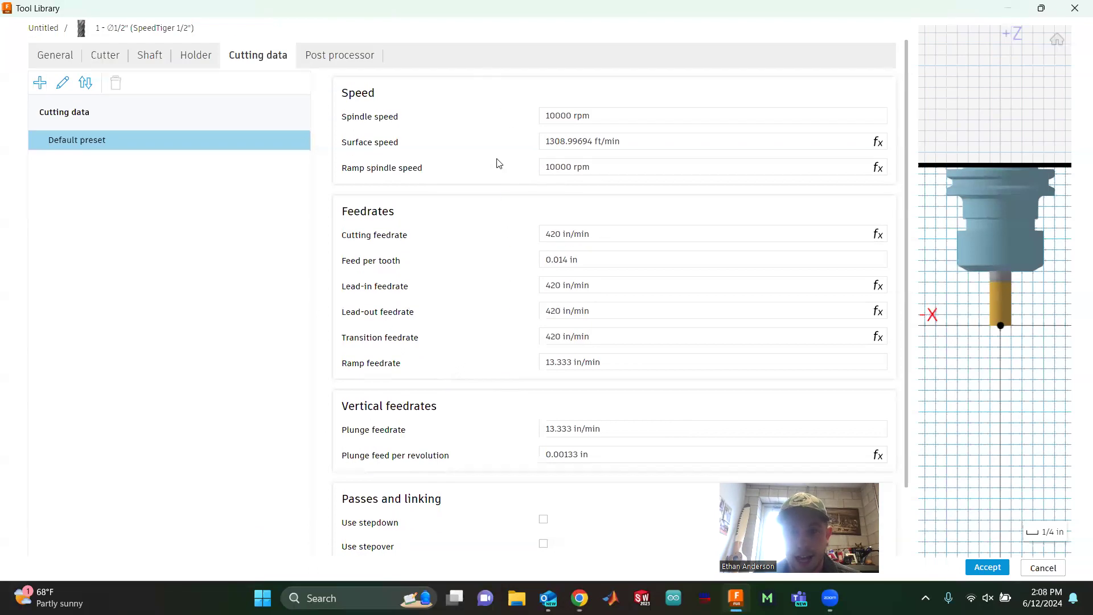
mouse_move(510, 335)
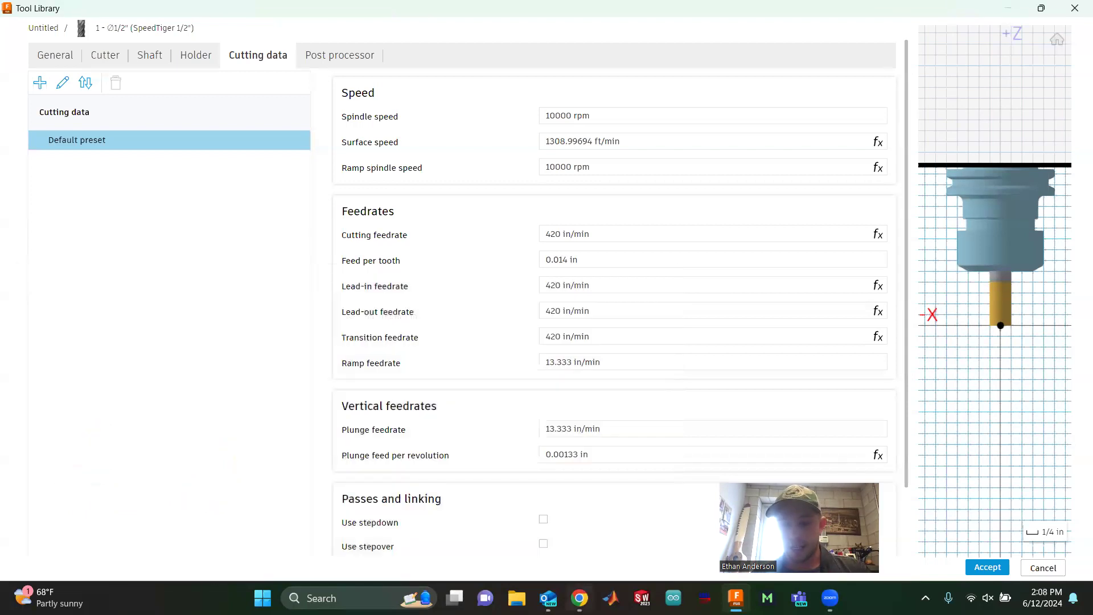
- Look up the recommended width of cut for wrought aluminum in the Haas Side Cutting HSM (Light) chart in Chrome
click(578, 598)
scroll(477, 278, up, 8)
scroll(391, 352, down, 6)
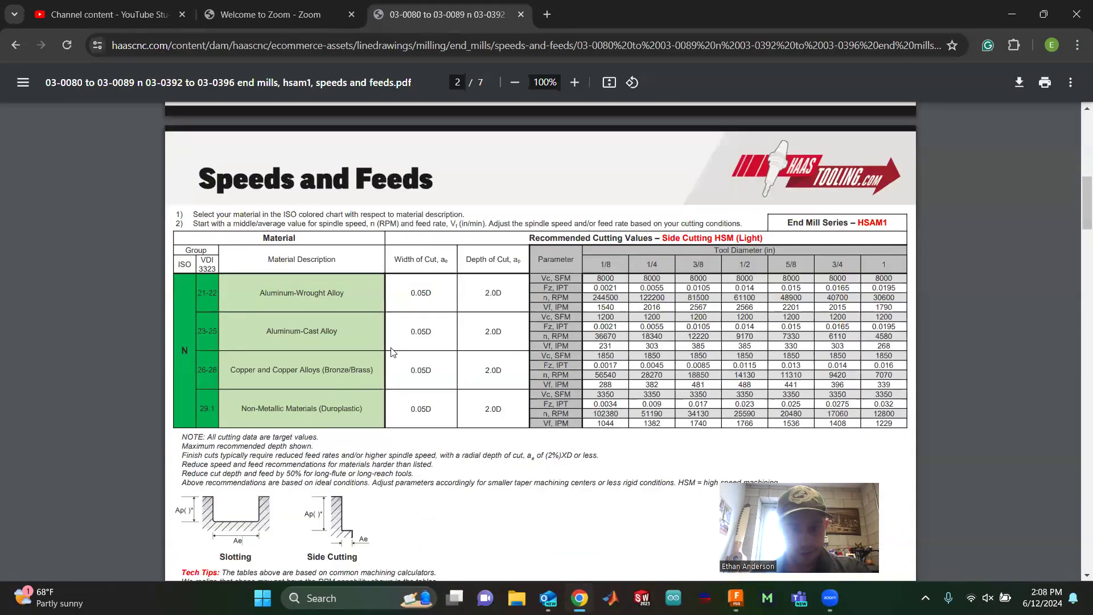
drag(409, 292, 433, 291)
click(441, 294)
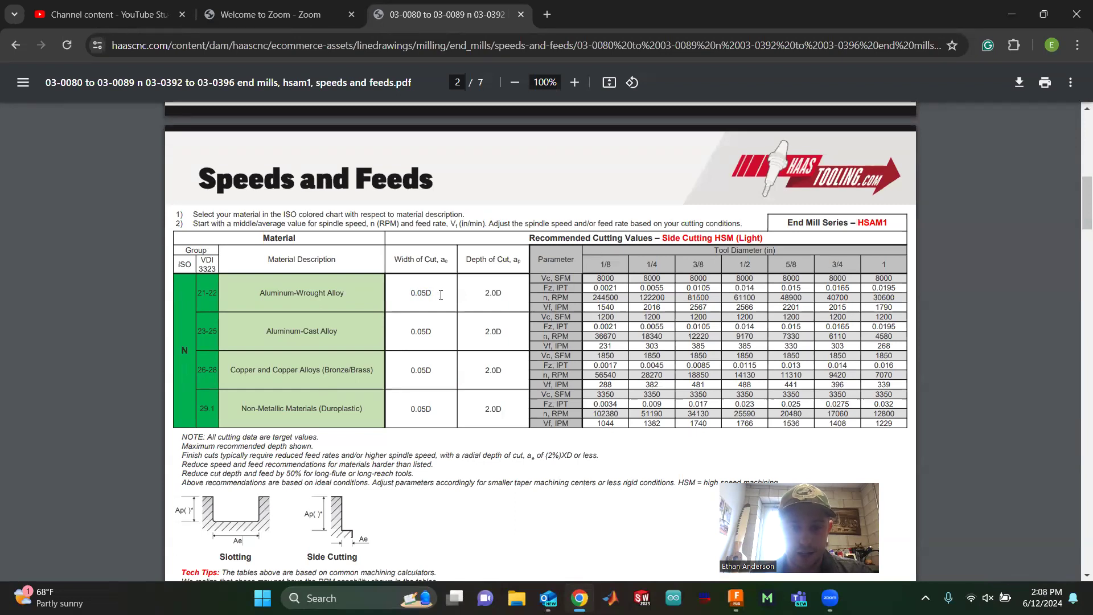
mouse_move(580, 545)
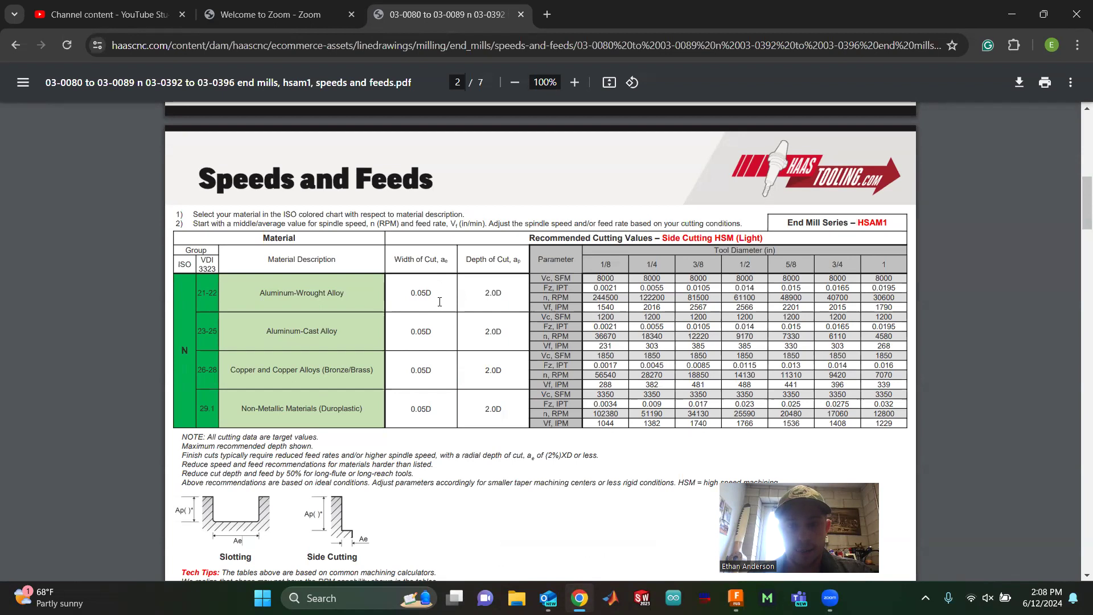
- Return to the Fusion Tool Library, enable Use stepover for the preset and set the stepover to 0.5*0.05
click(736, 597)
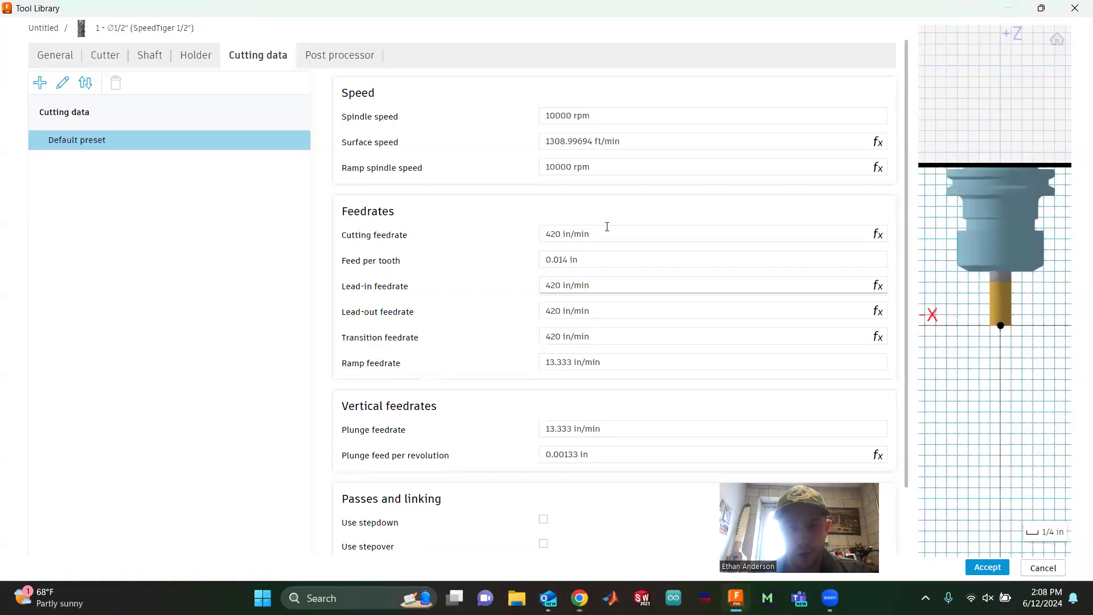
scroll(575, 476, down, 2)
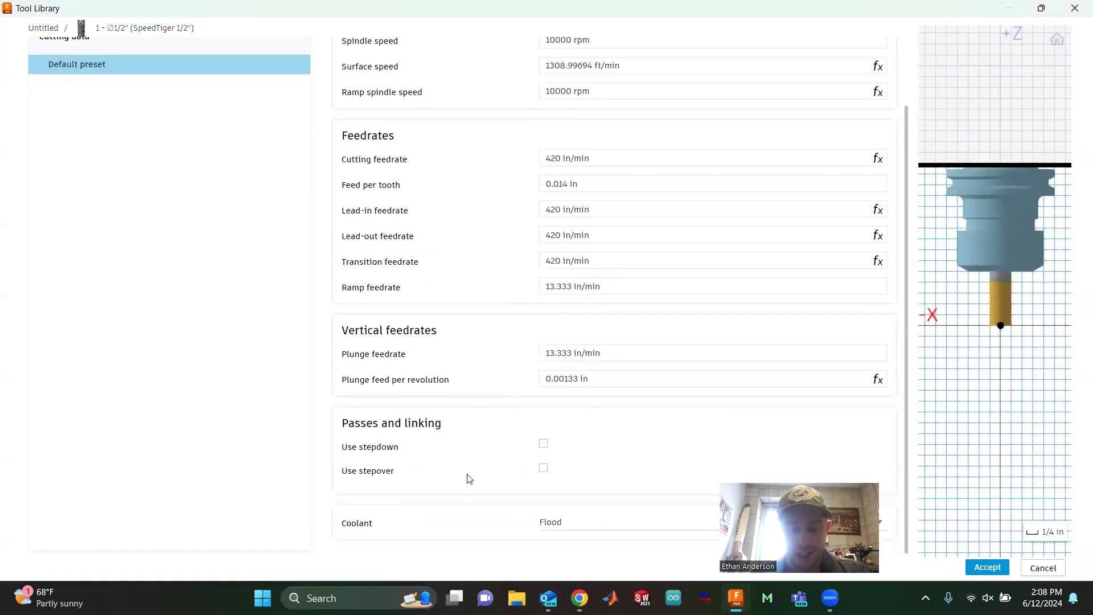
click(543, 468)
click(592, 474)
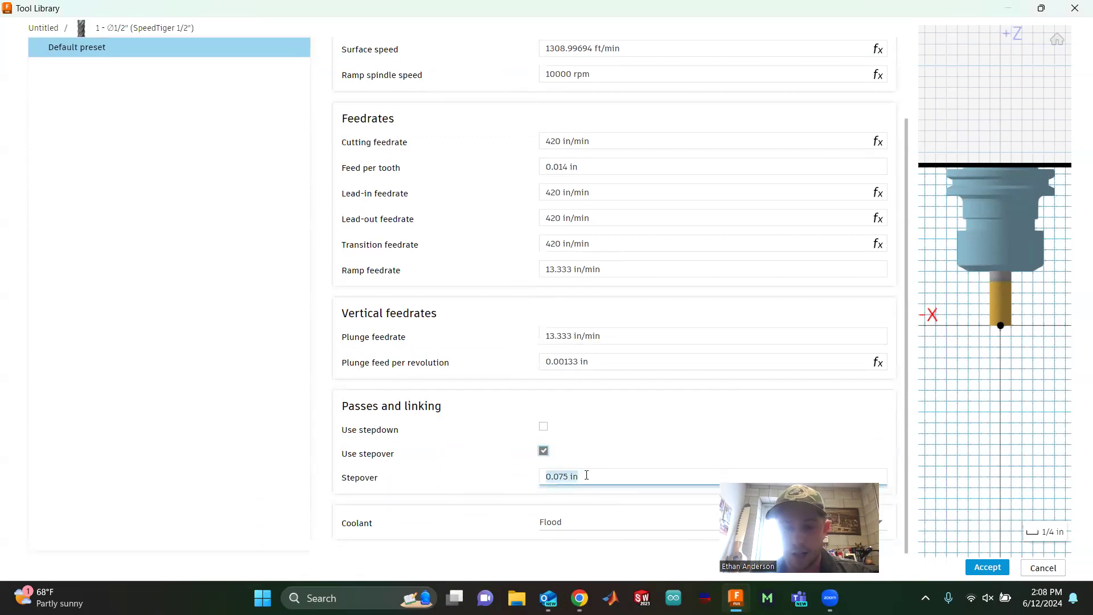
drag(566, 476, 528, 480)
text(0.)
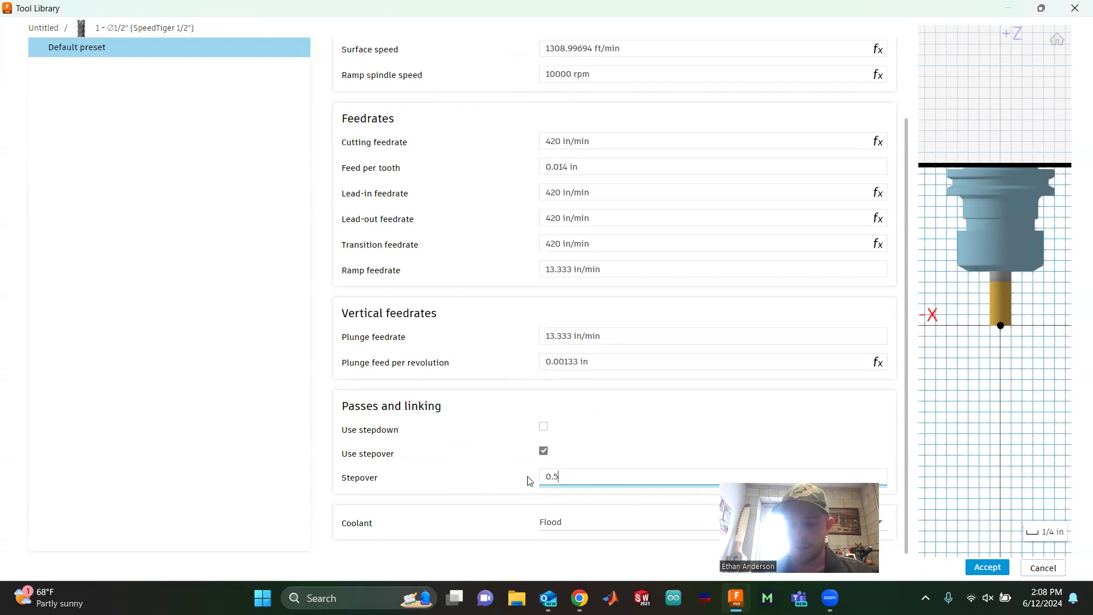
text(5*0.05)
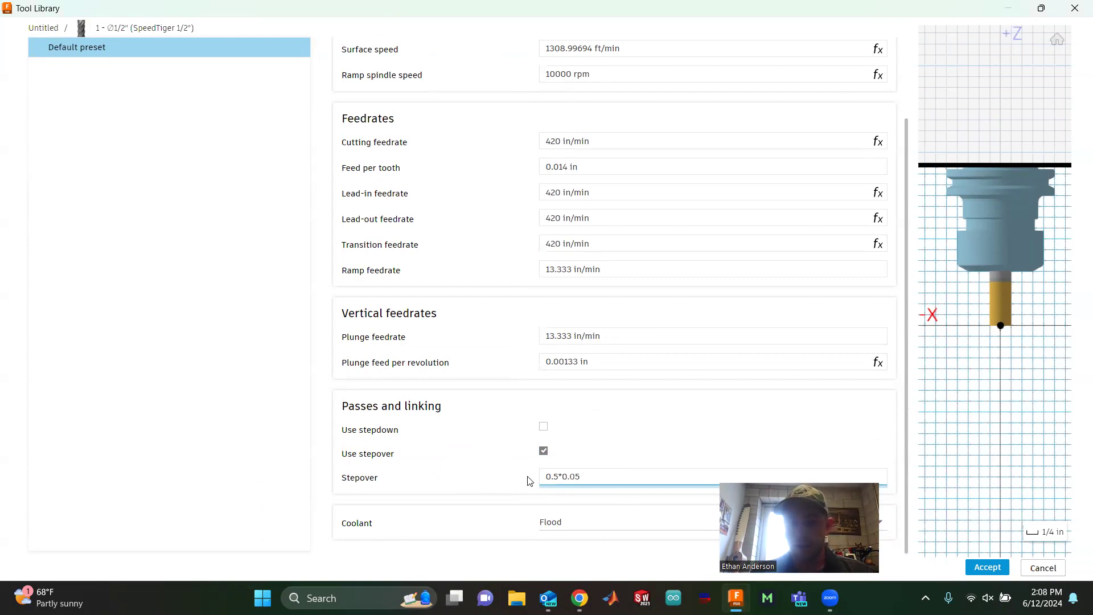
key(Return)
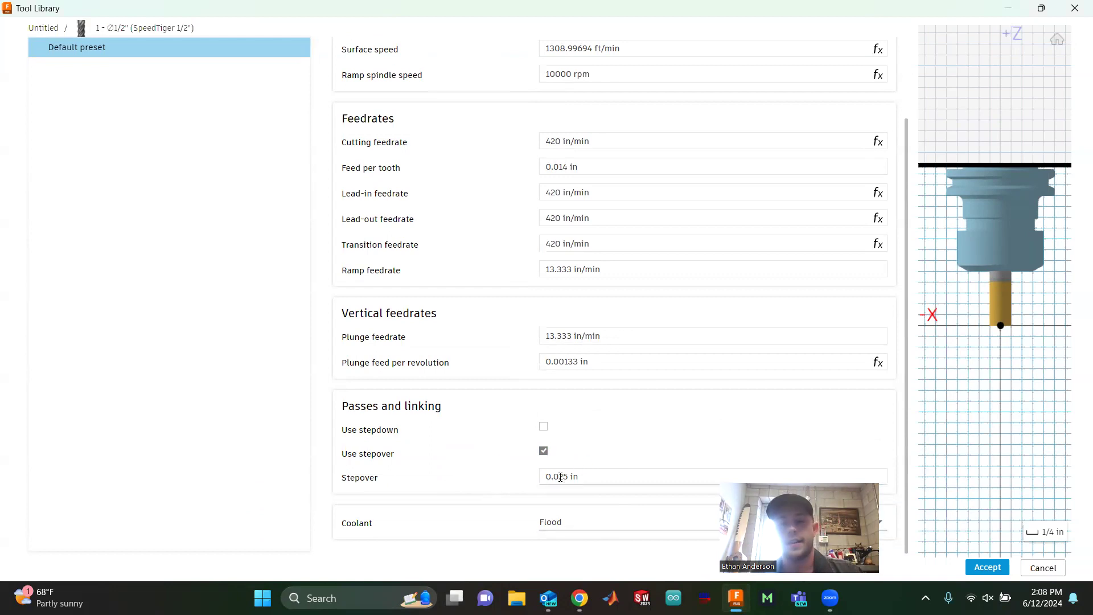
- Review the stepover expression, feed per tooth and feedrate values in the preset's cutting data
click(593, 477)
click(622, 480)
click(629, 446)
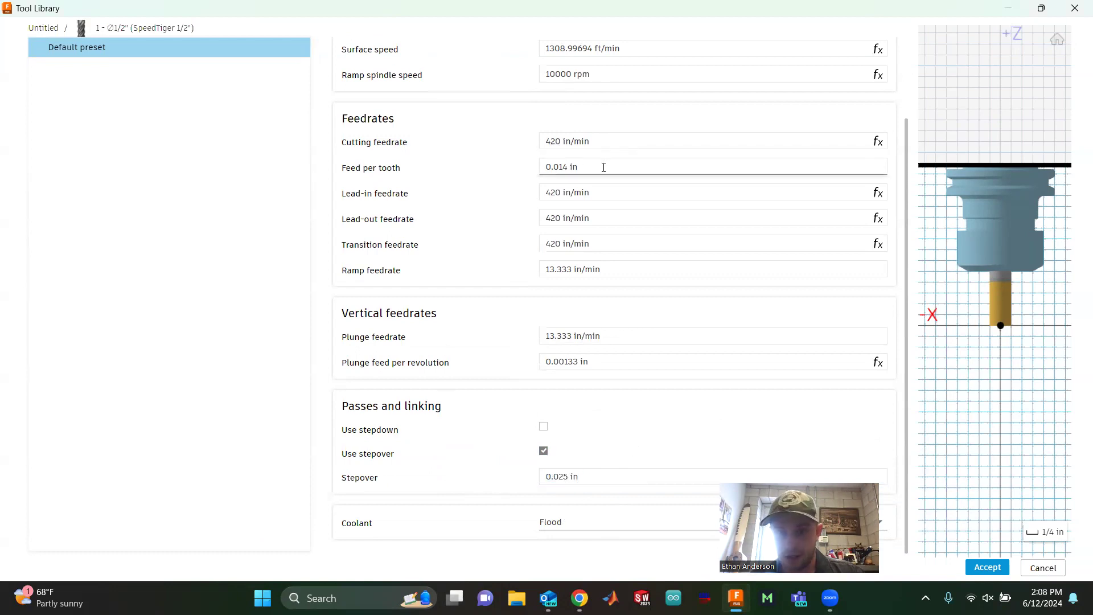
scroll(514, 296, up, 2)
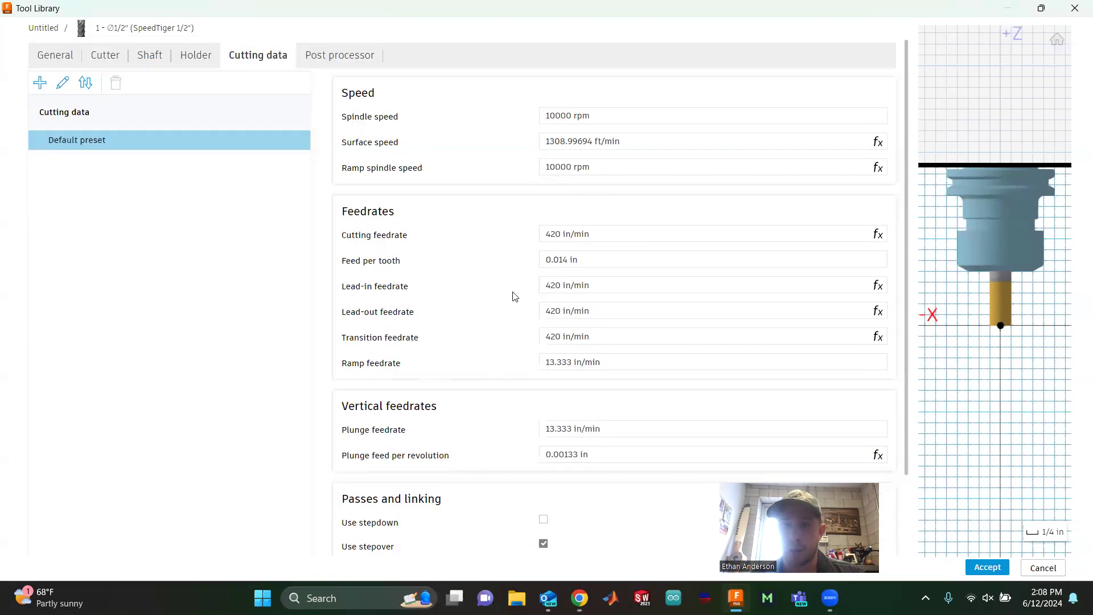
scroll(512, 415, down, 3)
click(567, 179)
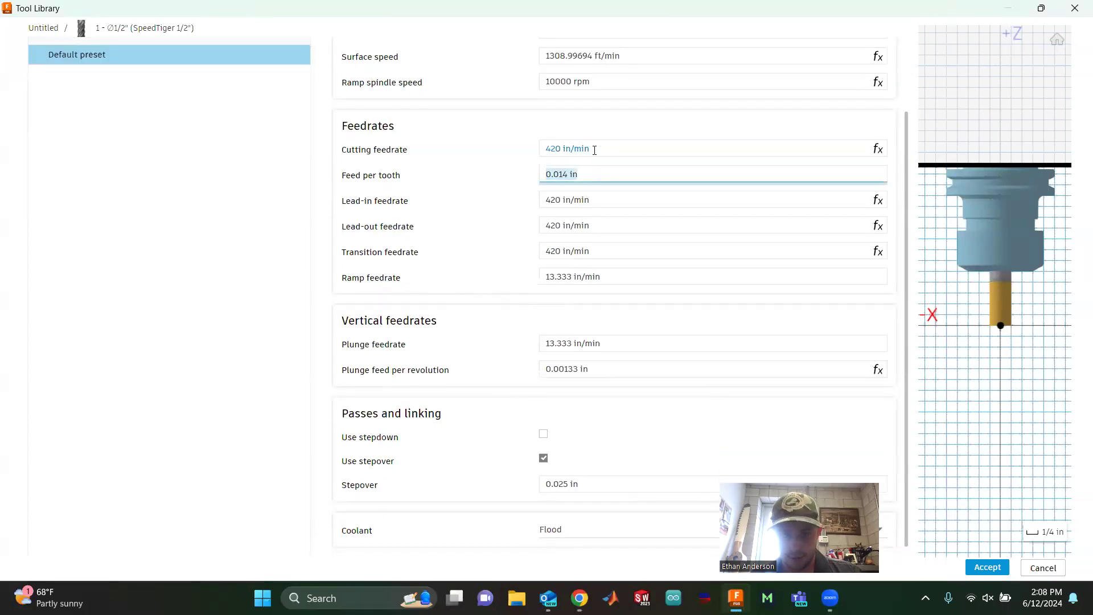
click(597, 151)
click(594, 172)
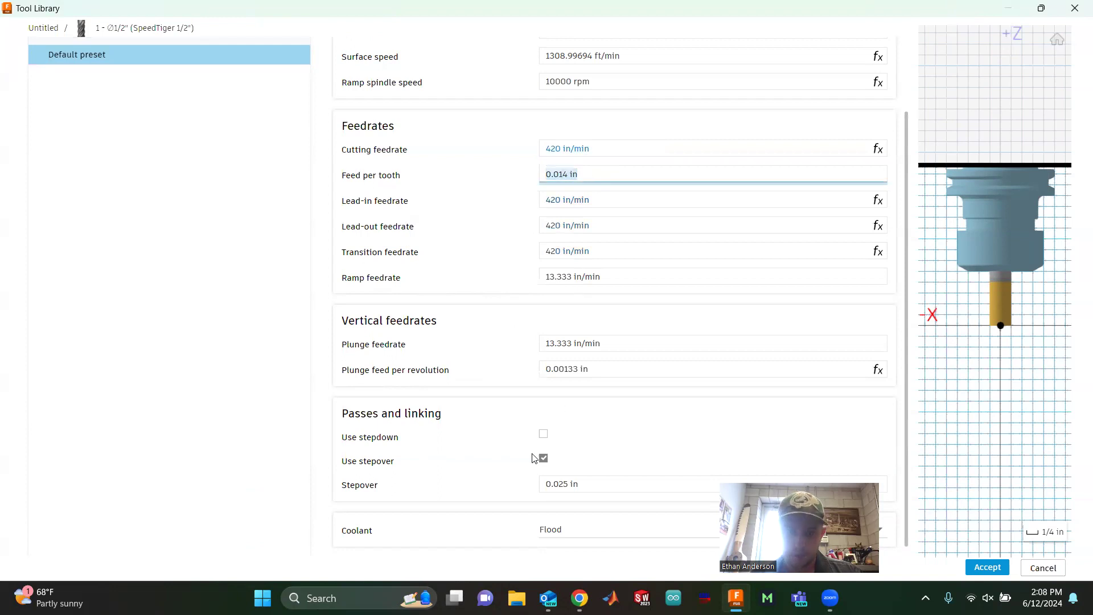
click(595, 483)
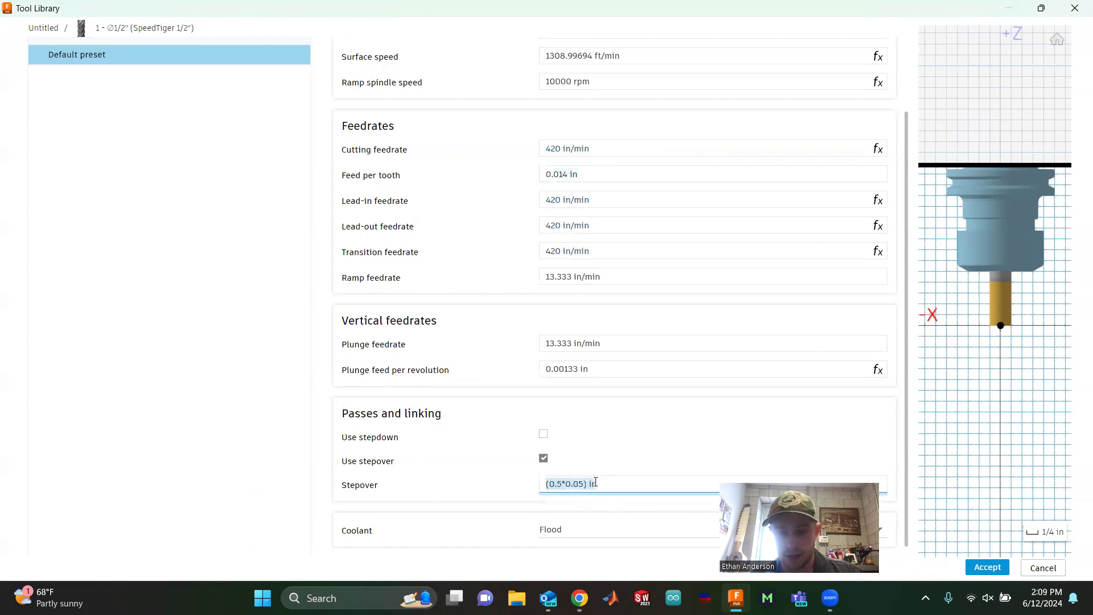
click(483, 475)
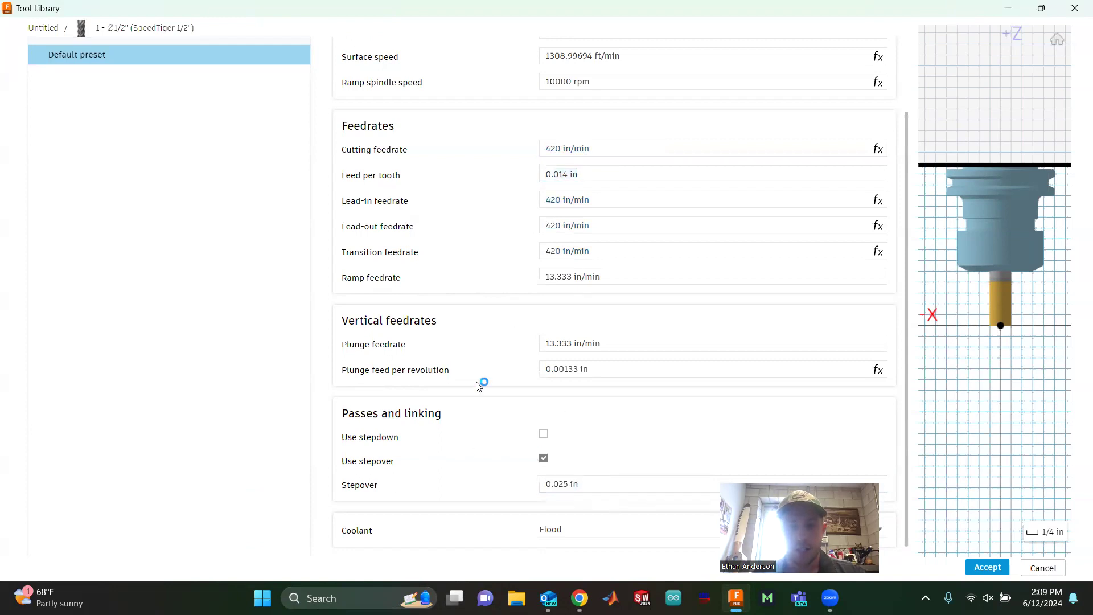
scroll(481, 382, up, 2)
scroll(478, 386, down, 2)
scroll(479, 387, up, 2)
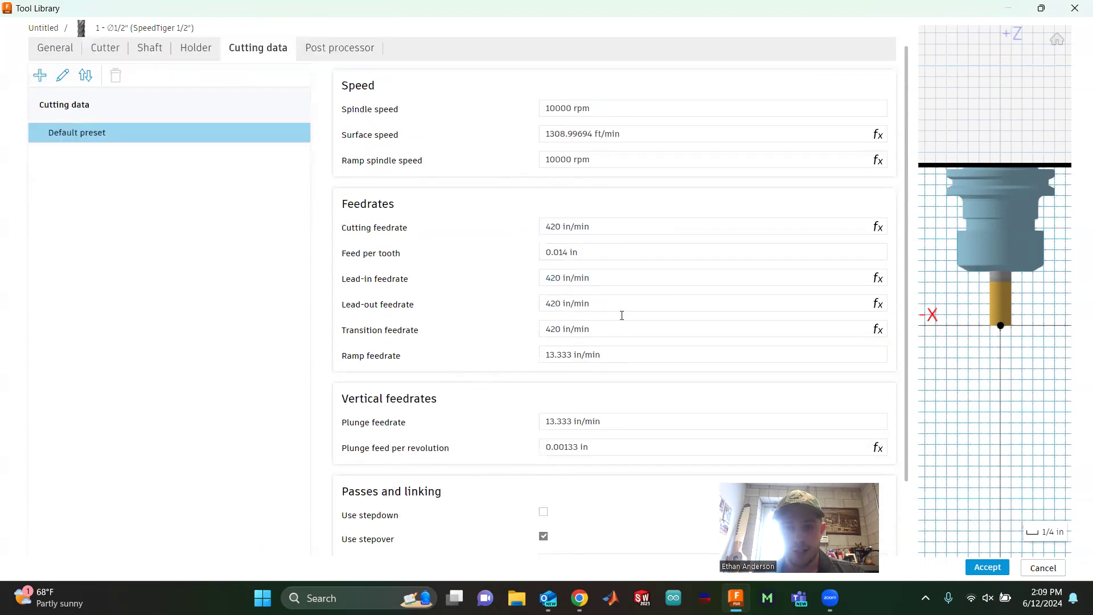
- Set the ramp feedrate to 210 in/min and the plunge feedrate to 100 in/min
click(630, 354)
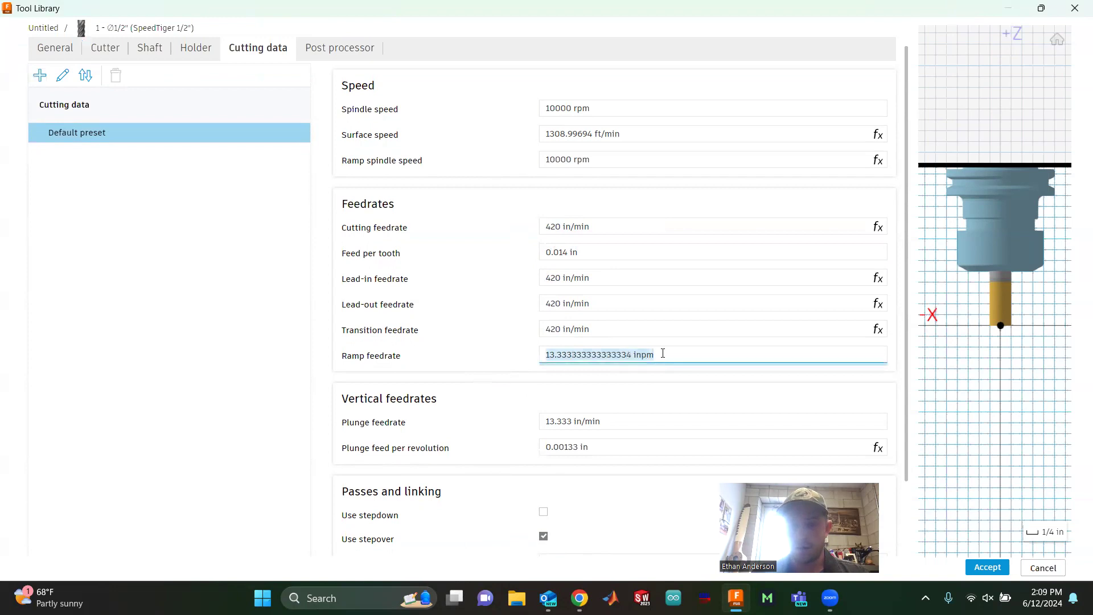
text(1)
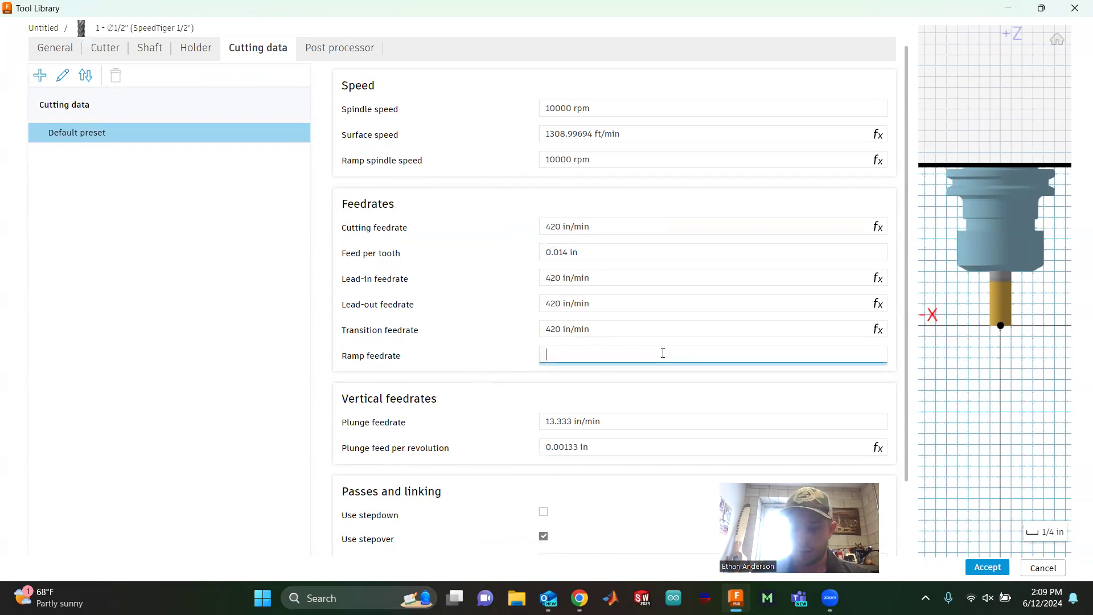
text(210)
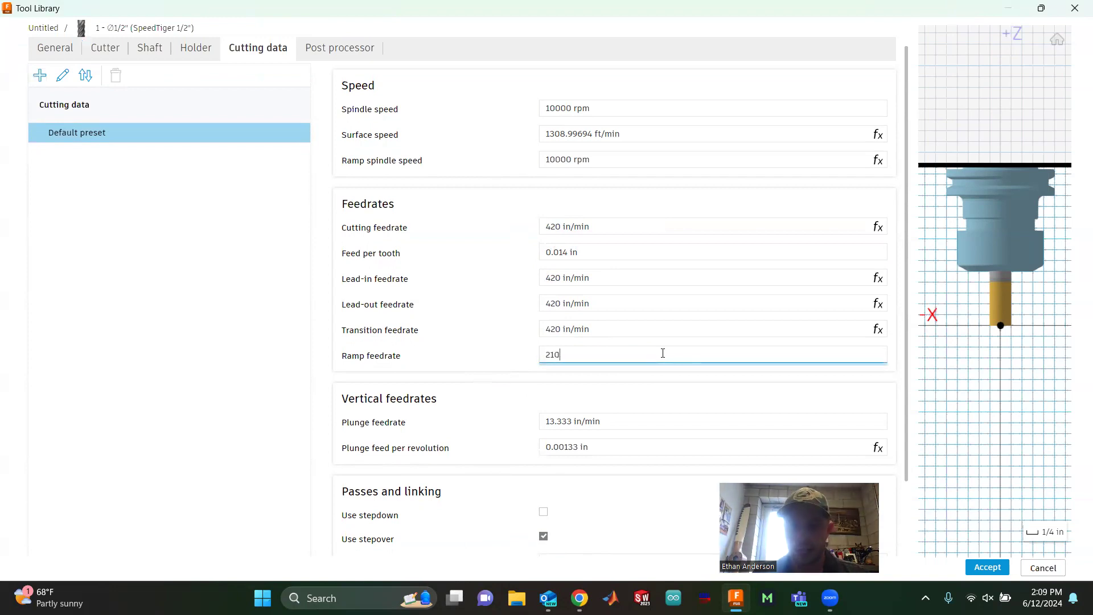
key(Return)
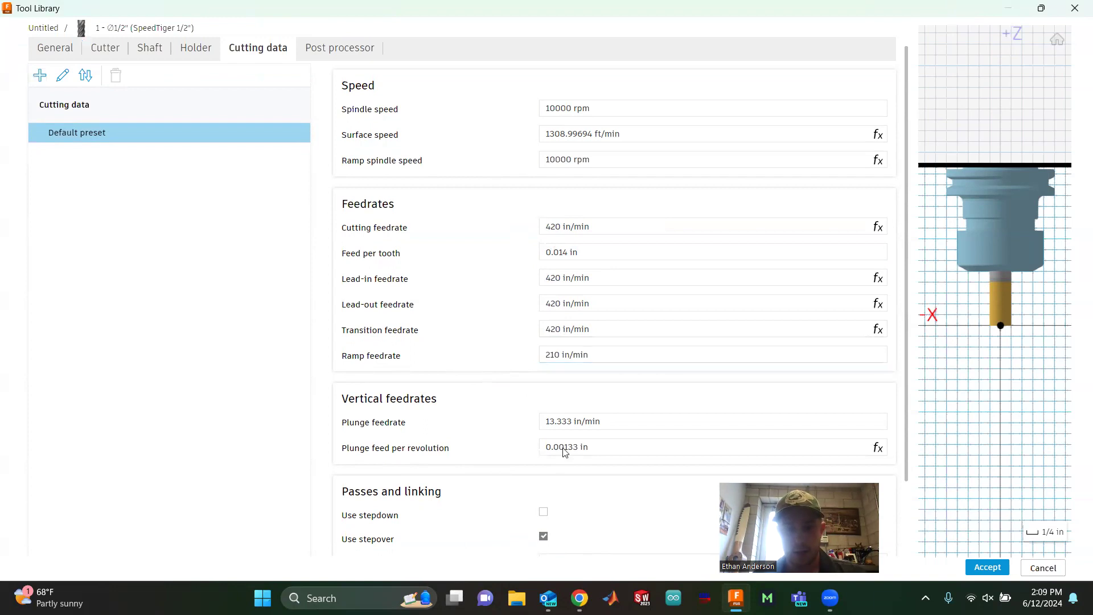
click(625, 423)
text(100)
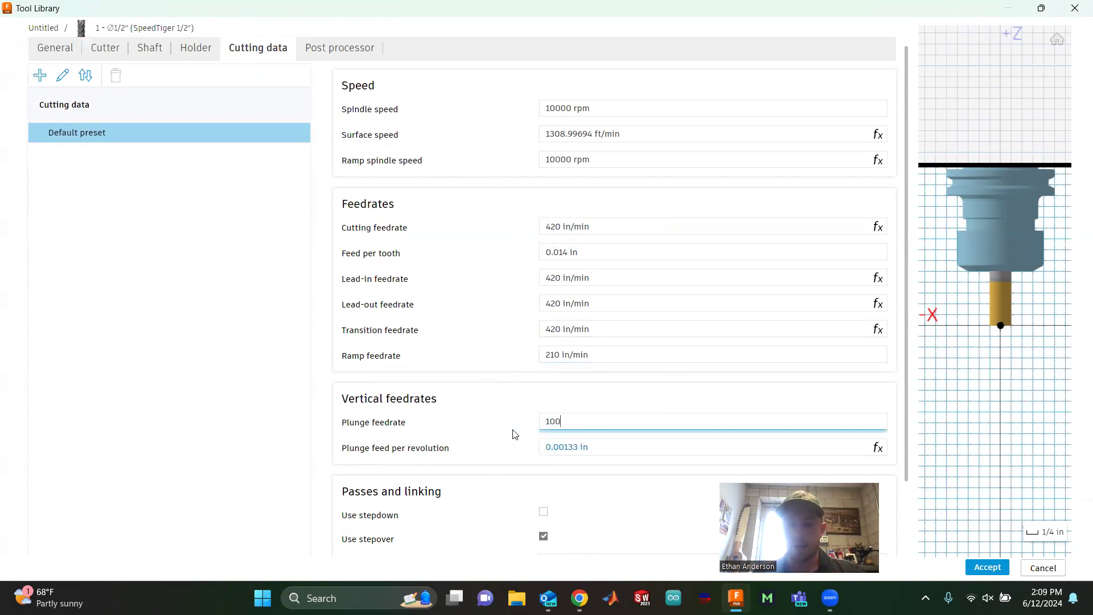
key(Return)
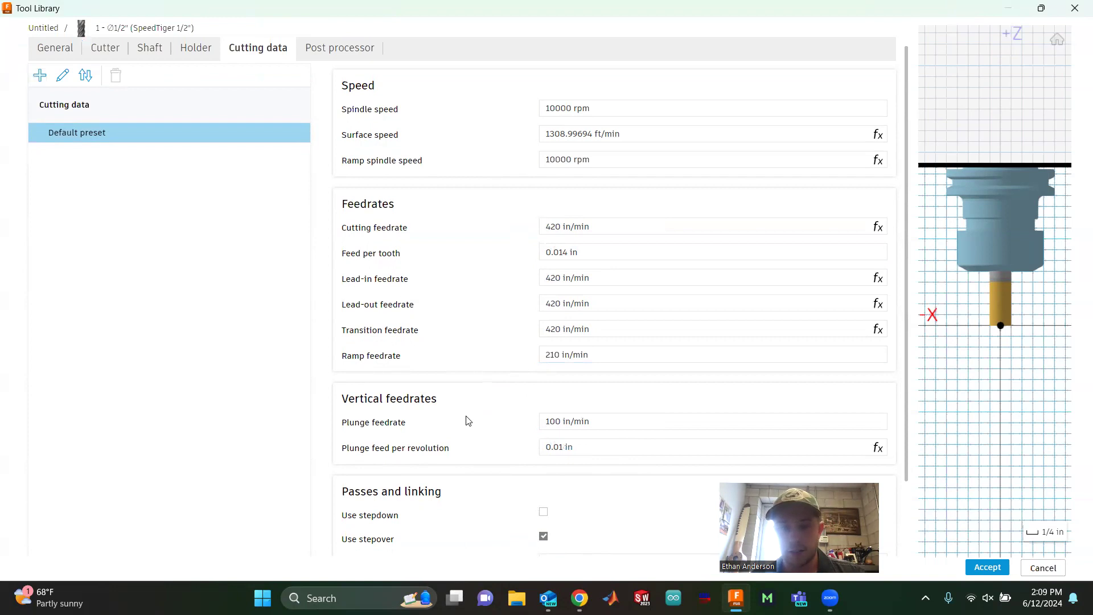
- Rename the default cutting data preset as "Aluminum Wrought HSM"
scroll(323, 460, down, 1)
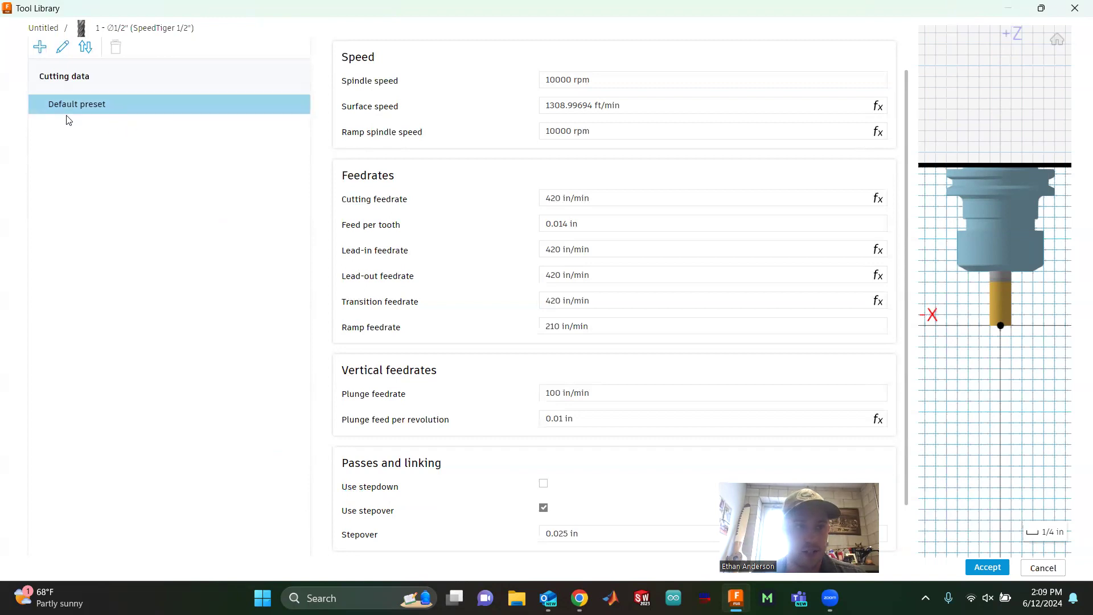
right_click(86, 107)
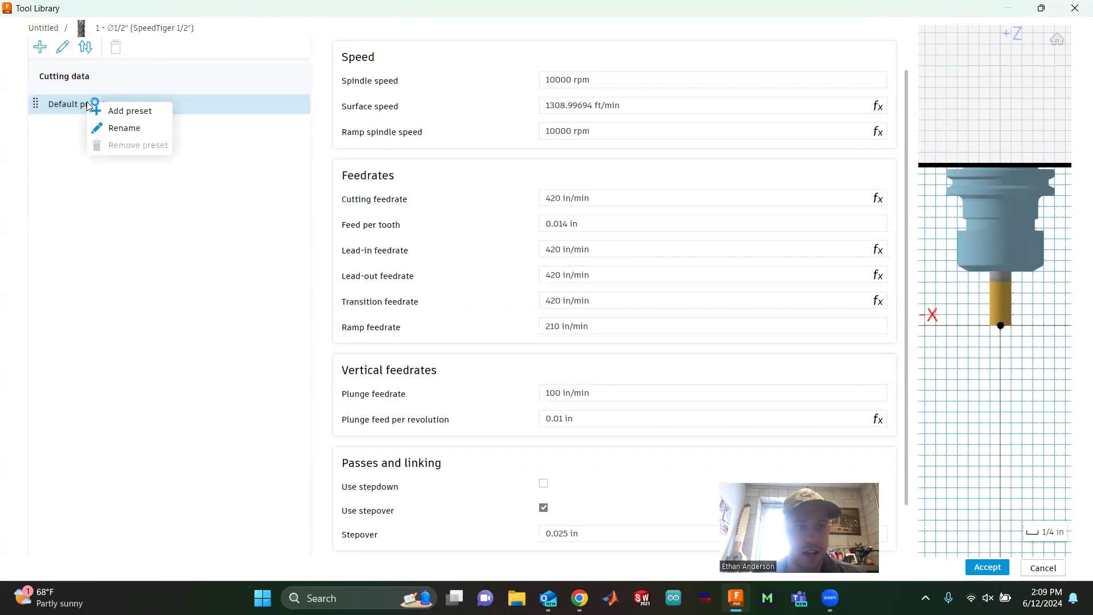
click(143, 129)
text(Aluminum Wrought HSM)
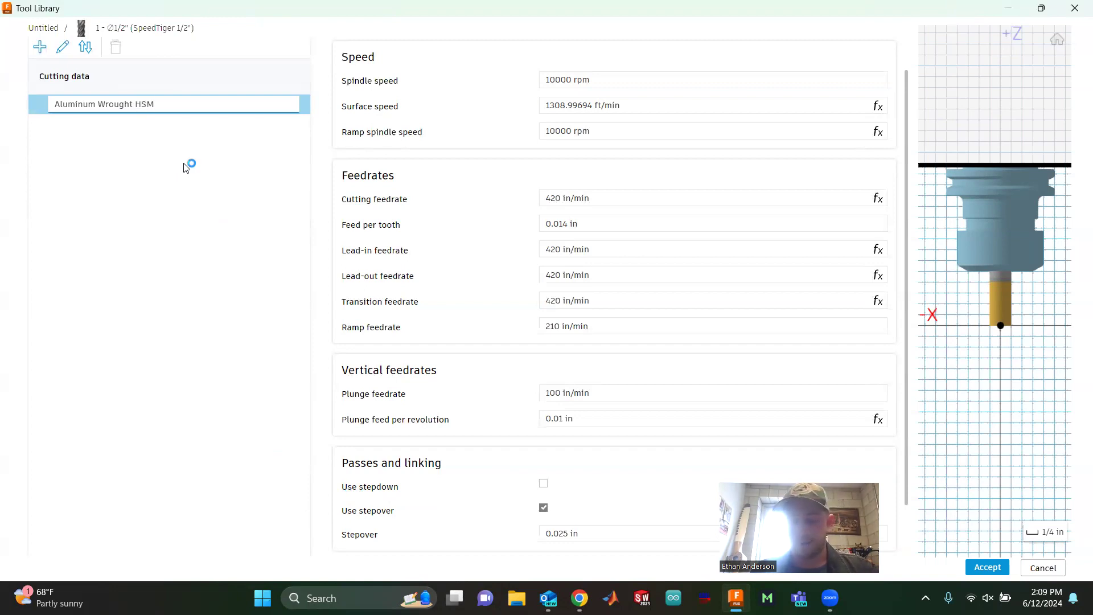
key(Return)
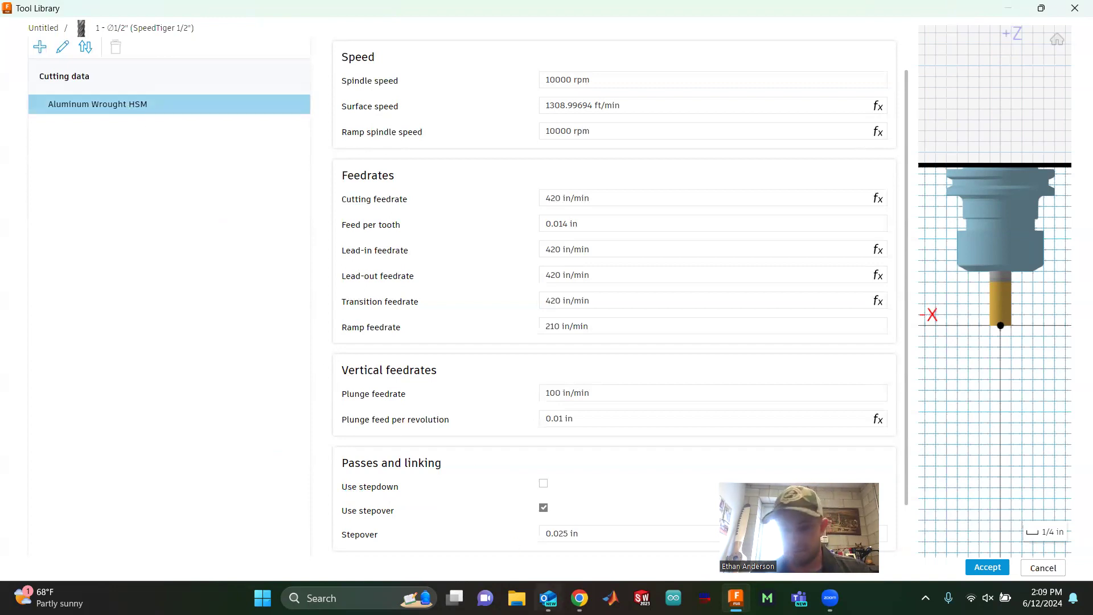
- Switch to the Haas PDF in Chrome and examine the regular Side-Cutting section after the HSM chart
click(579, 598)
scroll(432, 455, down, 10)
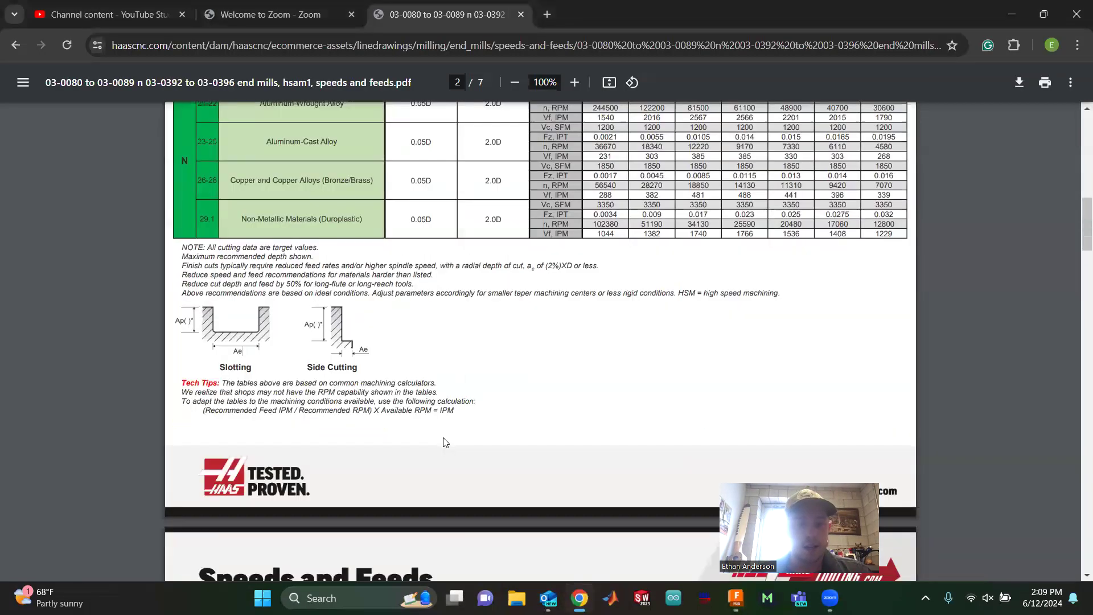
scroll(446, 440, down, 5)
scroll(243, 341, up, 4)
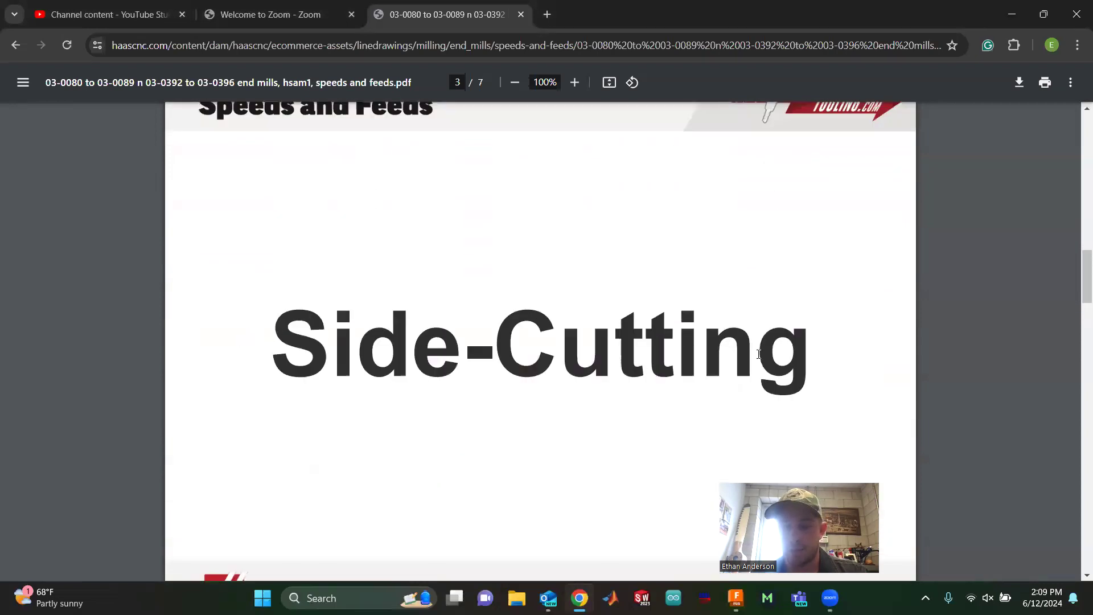
scroll(646, 363, down, 3)
scroll(648, 356, up, 3)
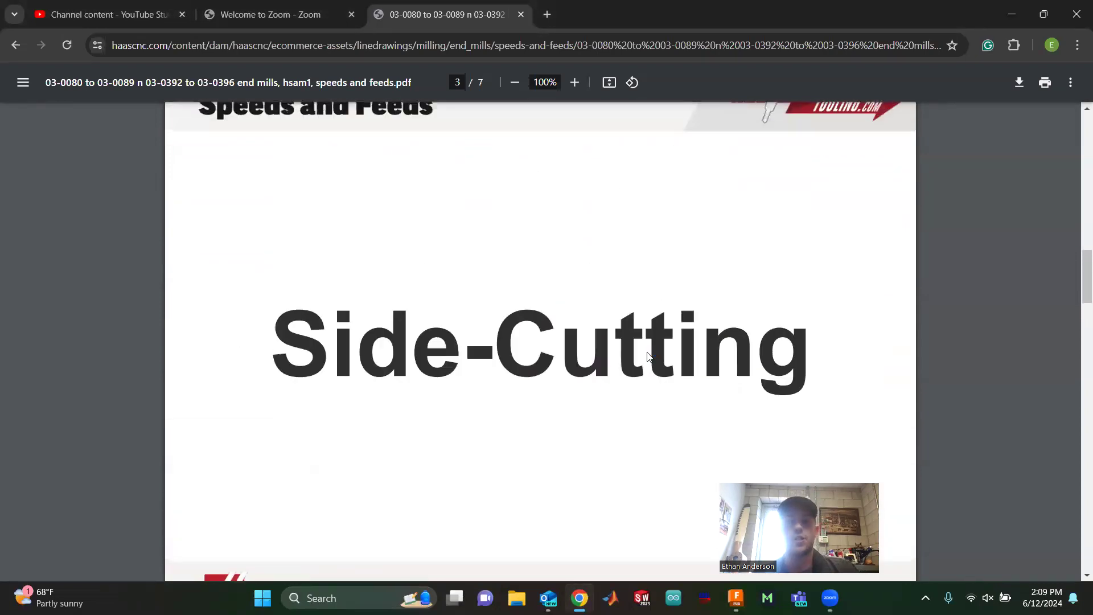
scroll(655, 376, down, 1)
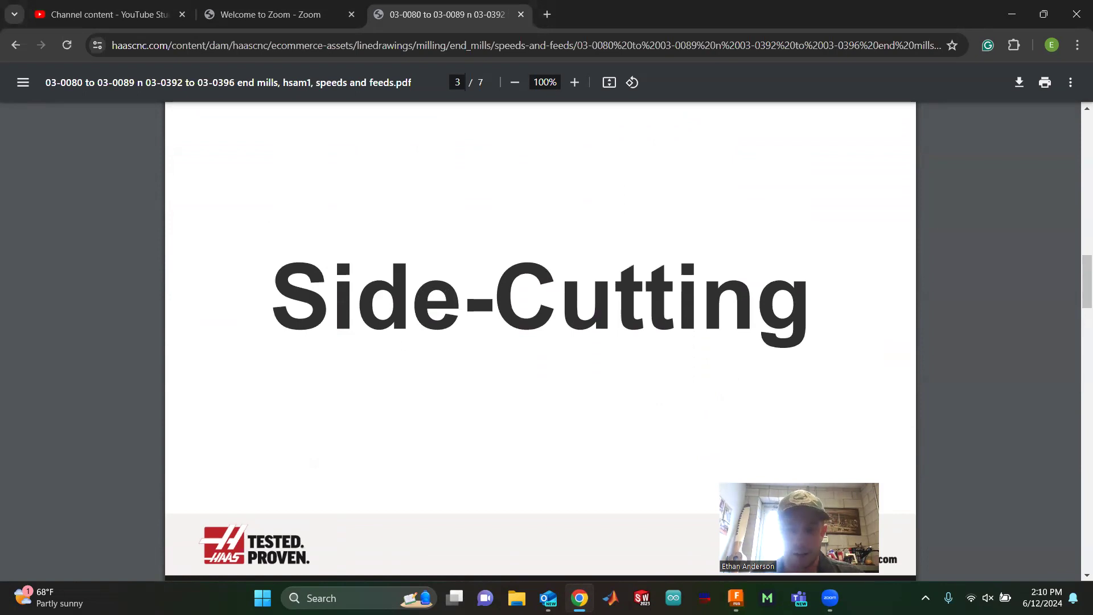
- Return to Fusion, save the 1/2" SpeedTiger tool's changes and close the Tool Library
click(736, 598)
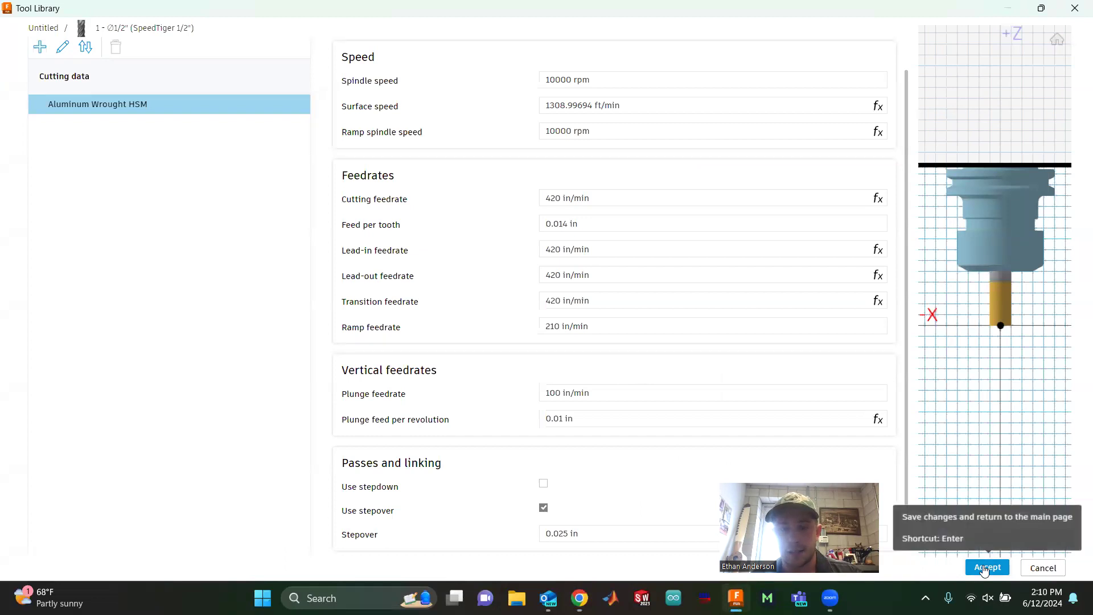
key(Return)
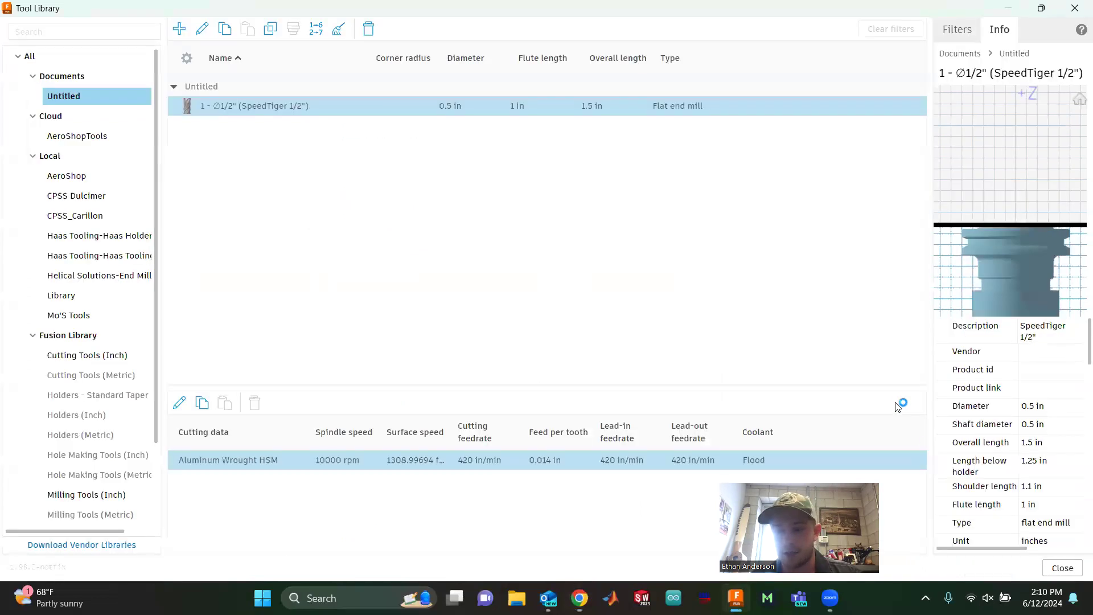
click(1069, 567)
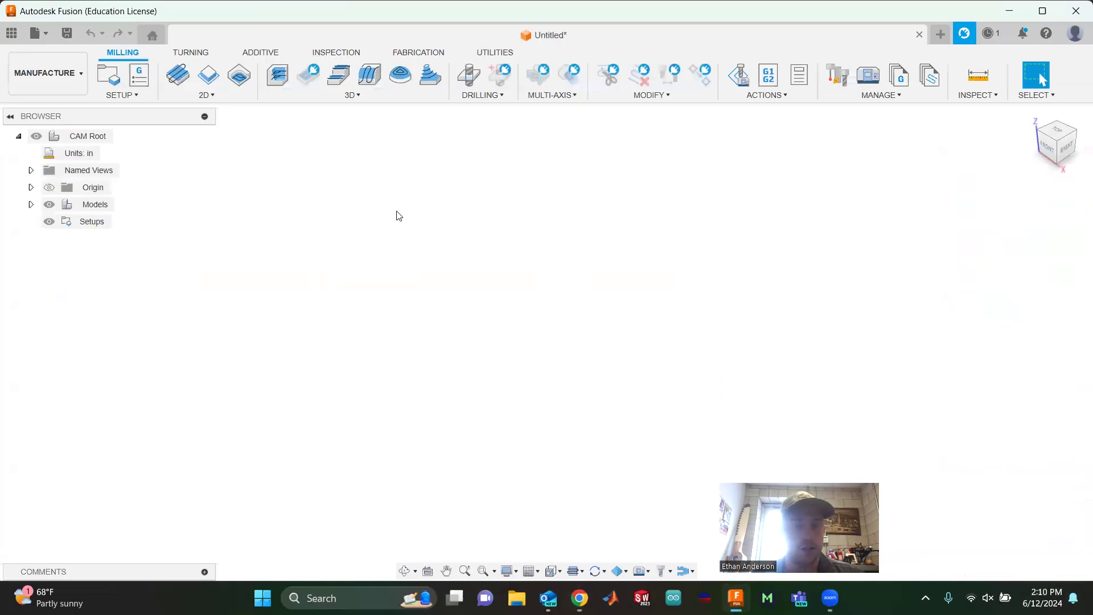
- Look over the available 2D milling operations, and reopen the Tool Library
click(207, 95)
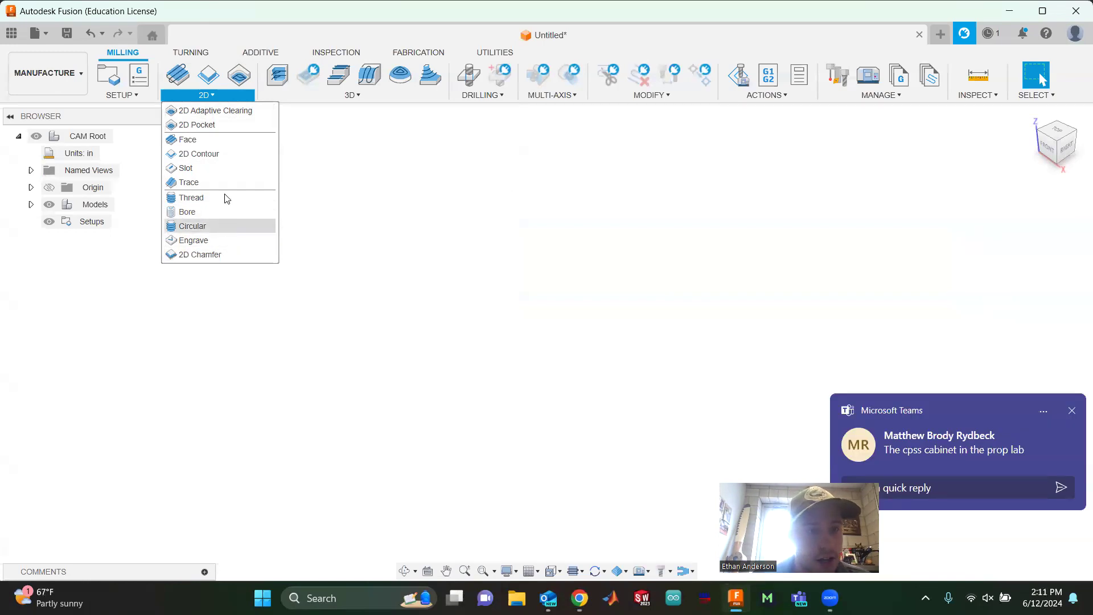
click(673, 199)
click(837, 75)
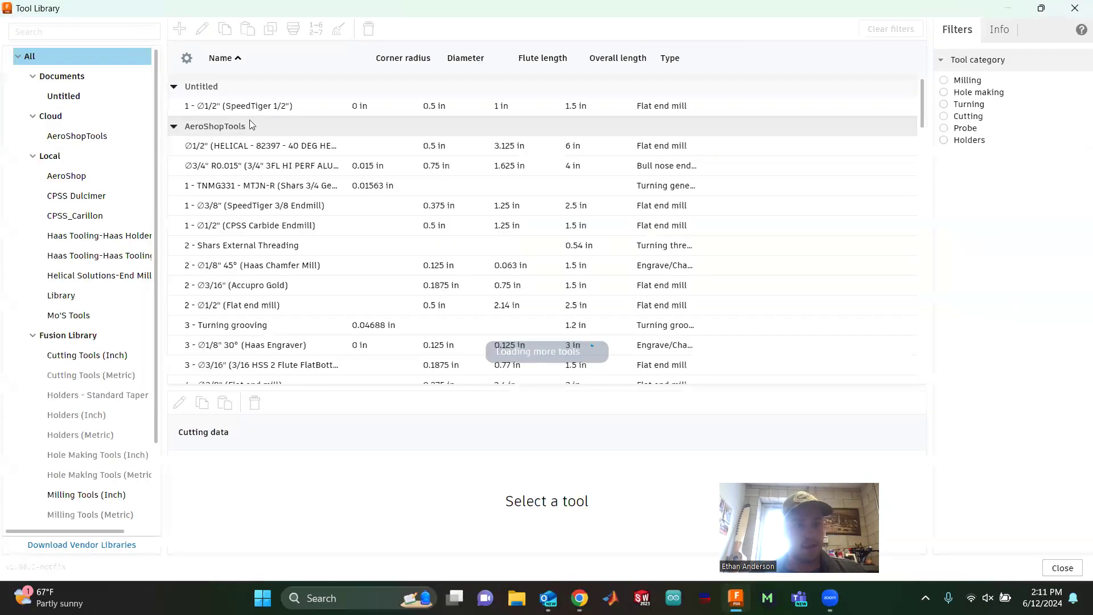
- Open the 1/2" SpeedTiger end mill in the Untitled document for editing and show its cutting data
click(85, 96)
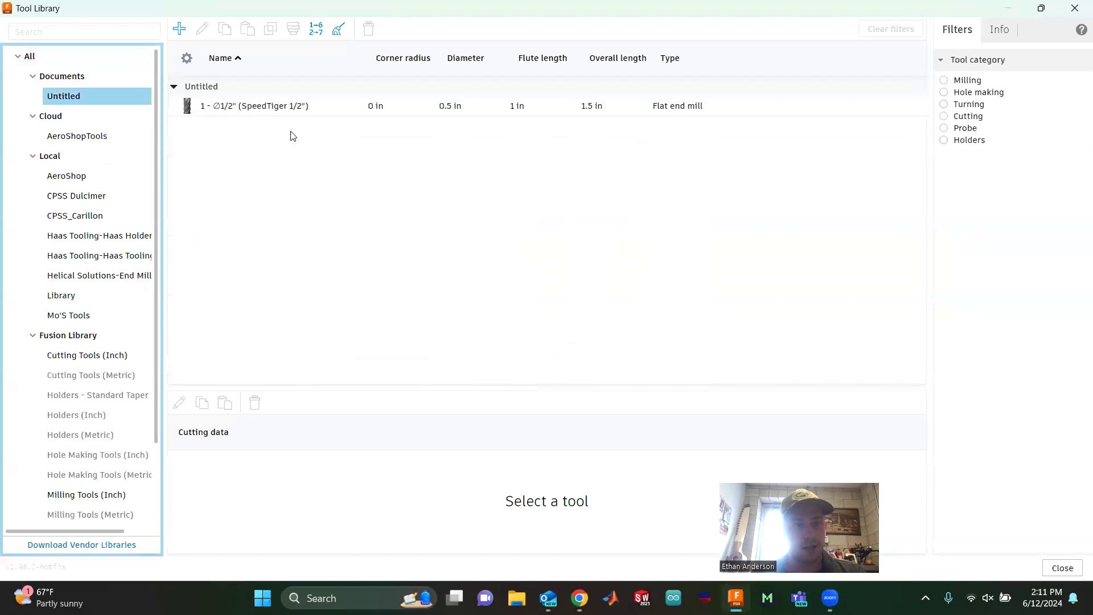
right_click(286, 106)
click(357, 116)
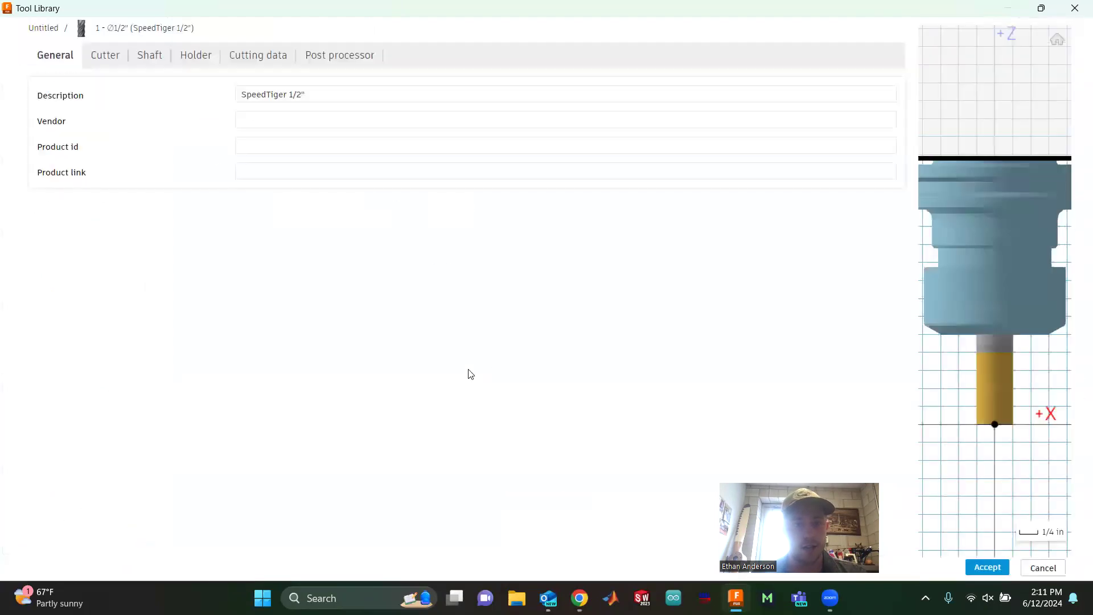
click(275, 54)
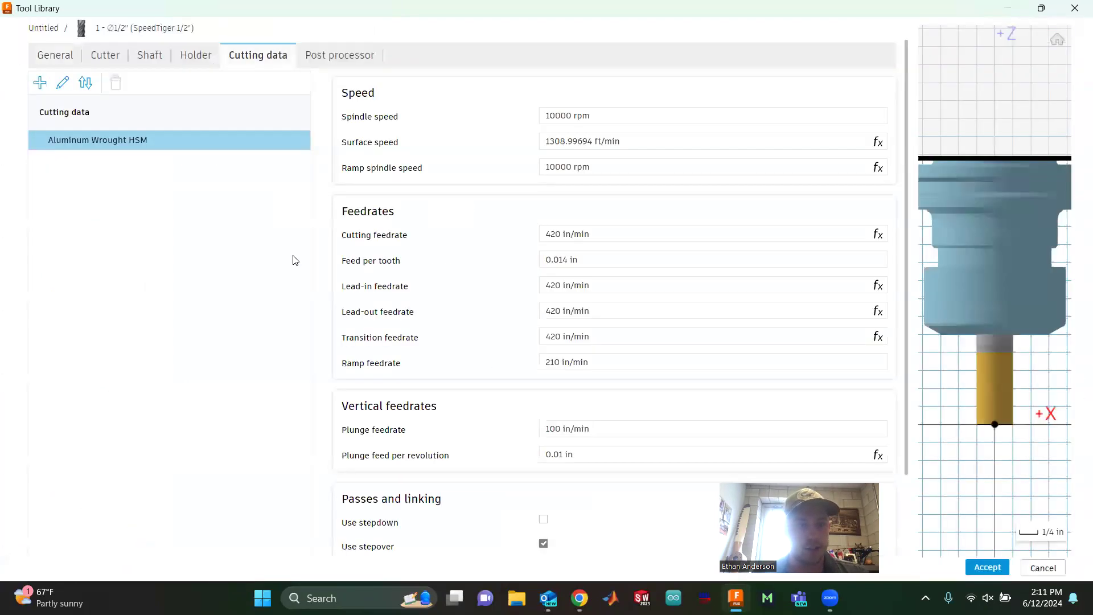
- Add a second cutting data preset named "Aluminum Wrought Finishing"
right_click(117, 147)
click(163, 156)
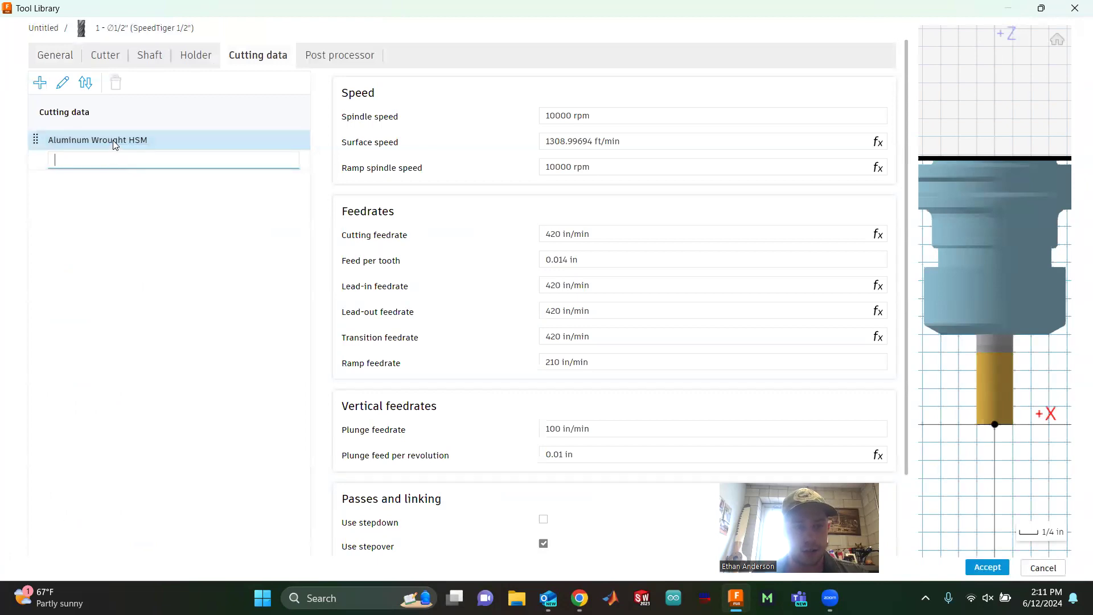
text(Aluminum Wrought)
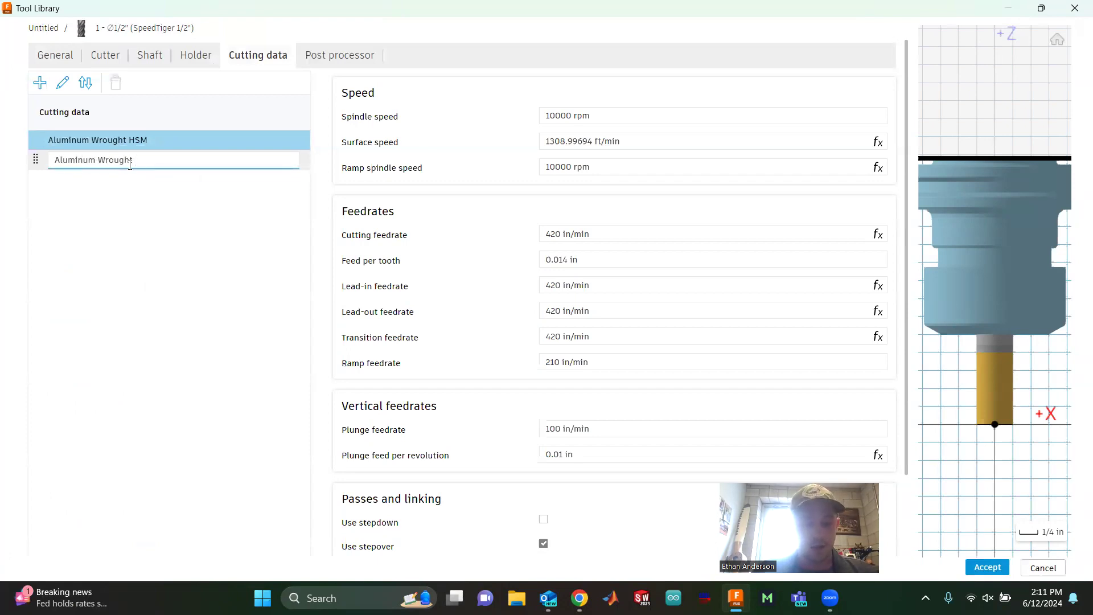
text( Finishing)
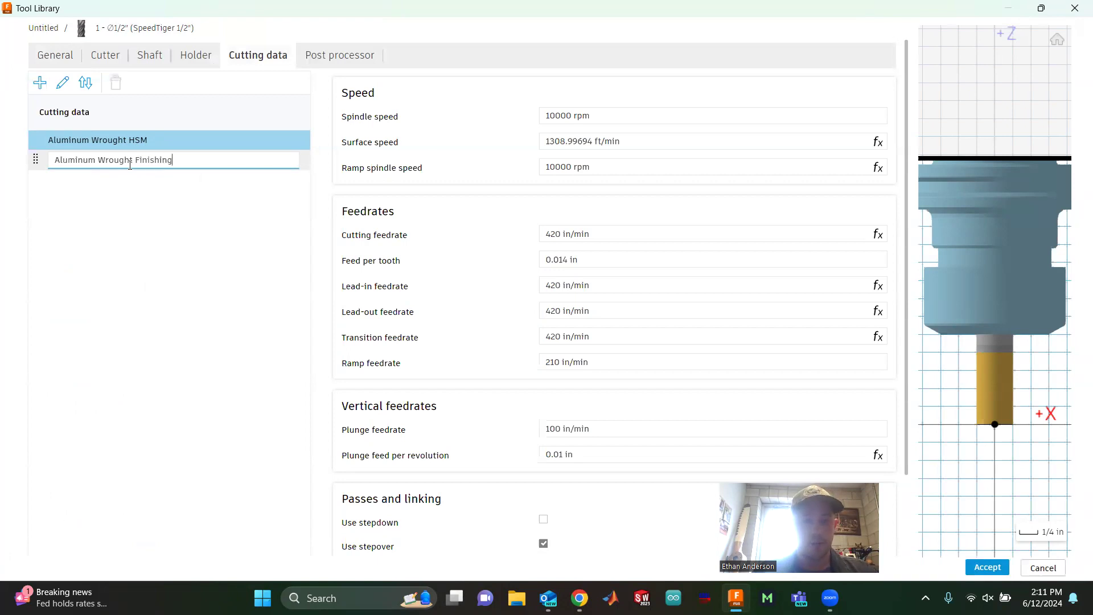
key(Return)
- Compare the cutting data of the two aluminum presets and leave Aluminum Wrought Finishing selected
drag(125, 139, 159, 150)
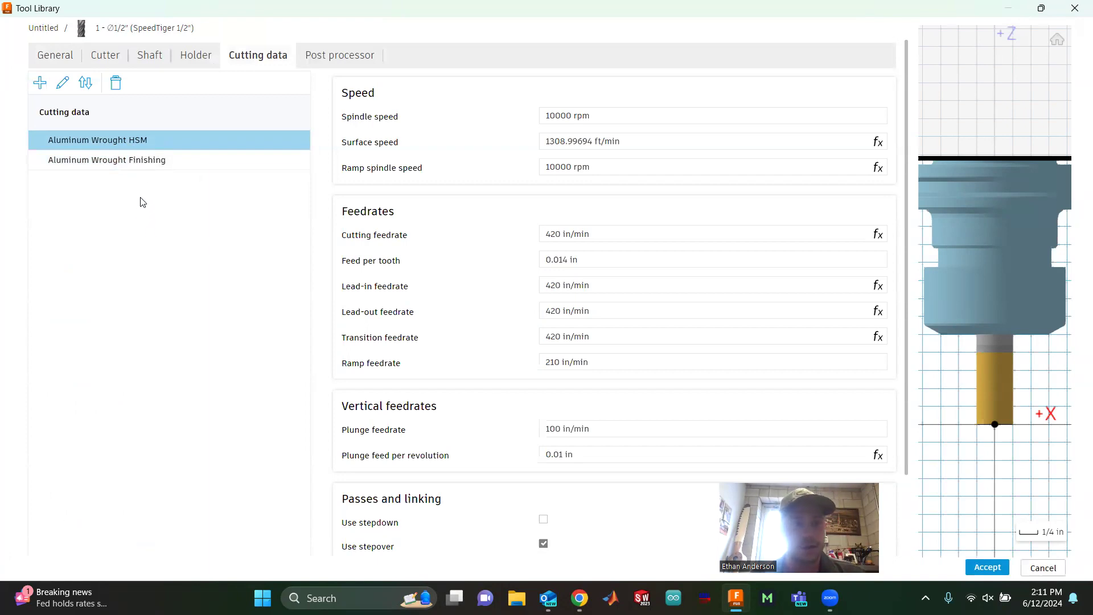
click(148, 163)
click(135, 140)
click(136, 157)
scroll(481, 322, up, 2)
scroll(481, 322, down, 2)
scroll(481, 322, up, 2)
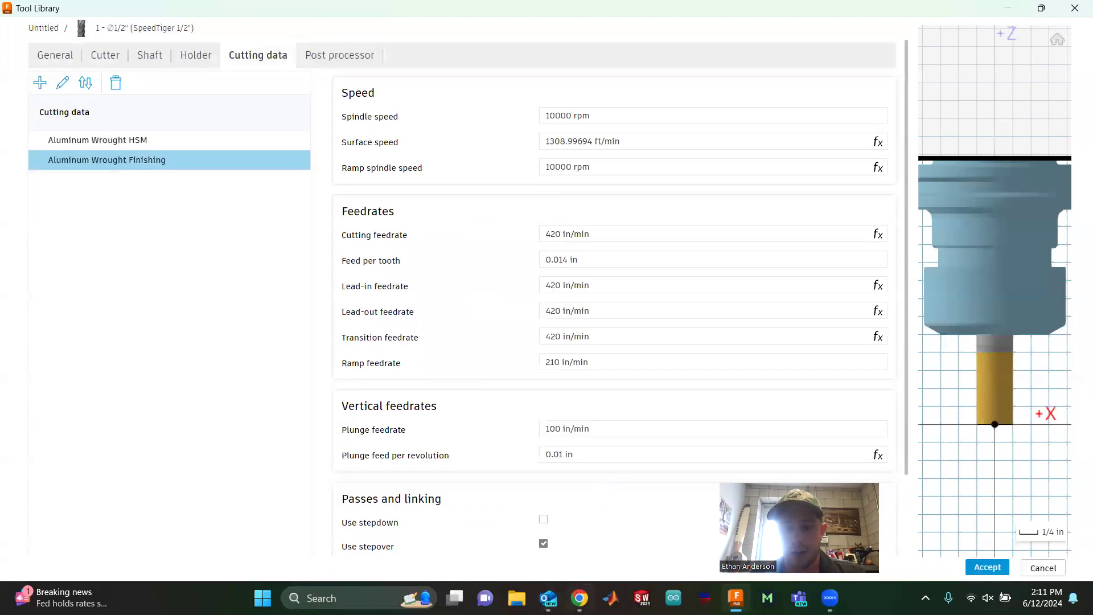
- Switch to the Haas PDF in Chrome and examine the Side Cutting values for wrought aluminum with a 1/2" tool
click(547, 529)
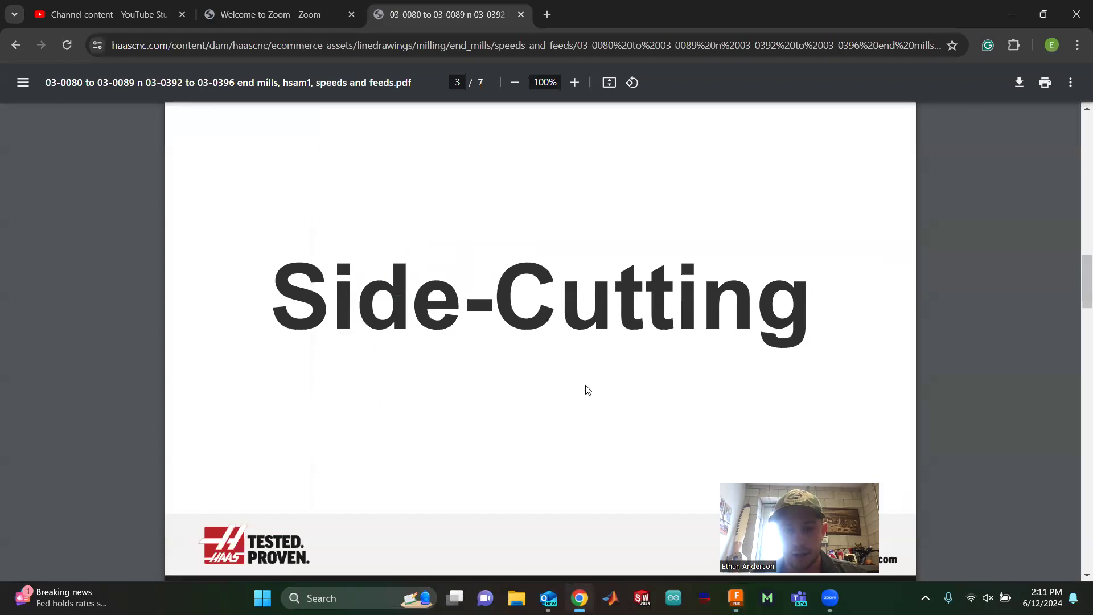
scroll(588, 390, down, 8)
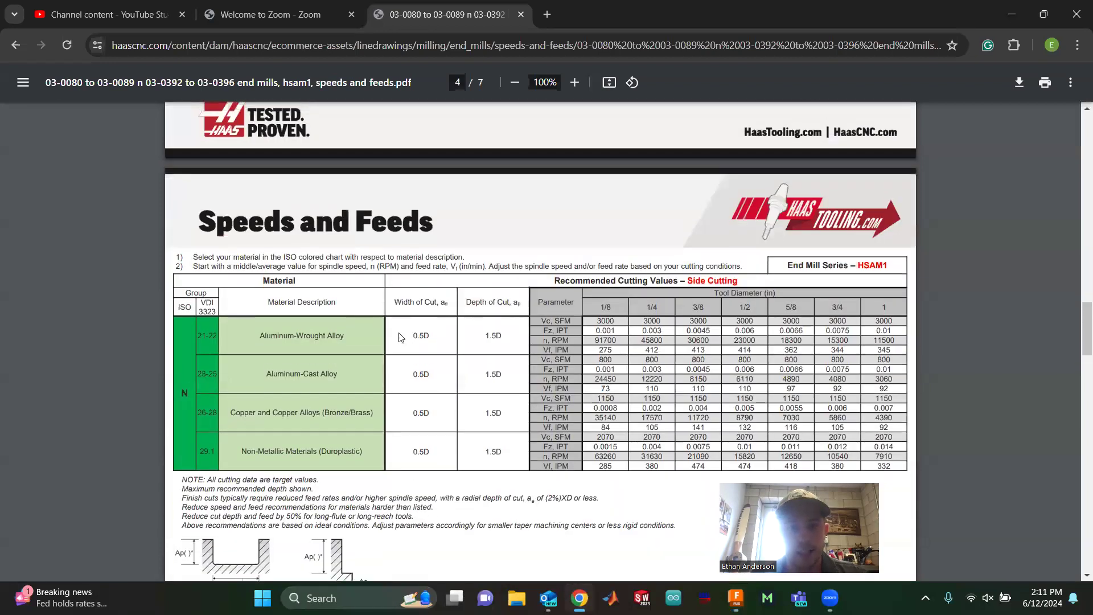
drag(413, 338, 434, 336)
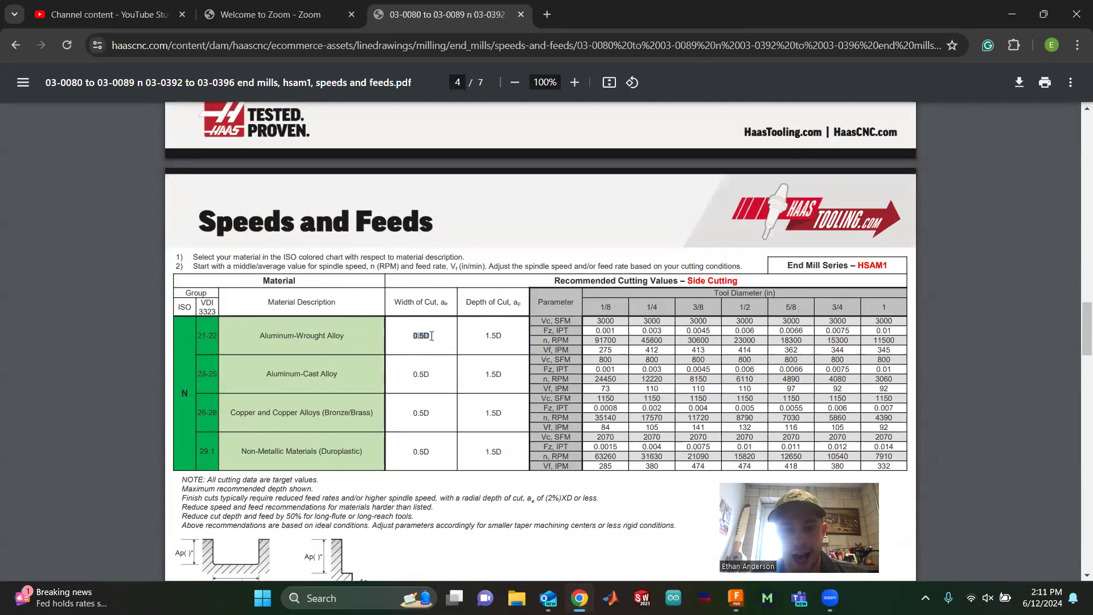
click(439, 335)
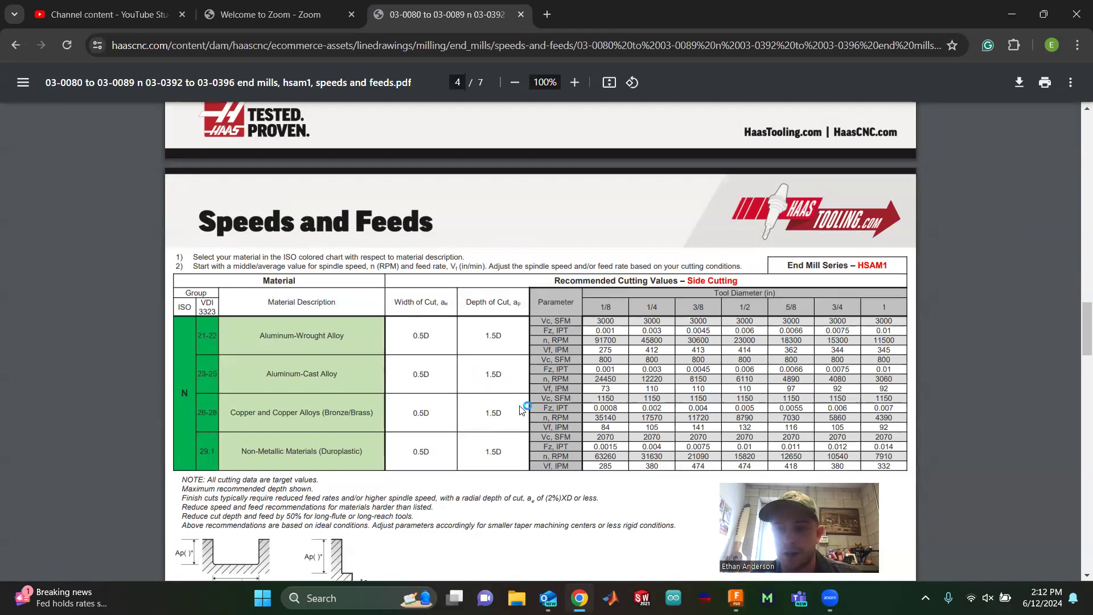
double_click(417, 336)
click(500, 348)
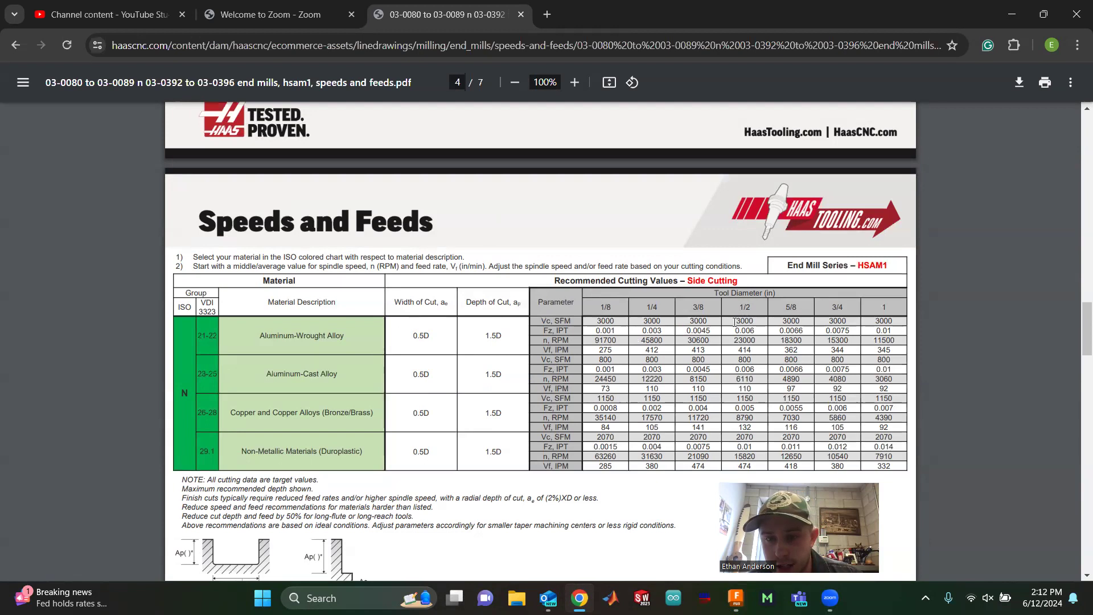
drag(734, 322, 760, 321)
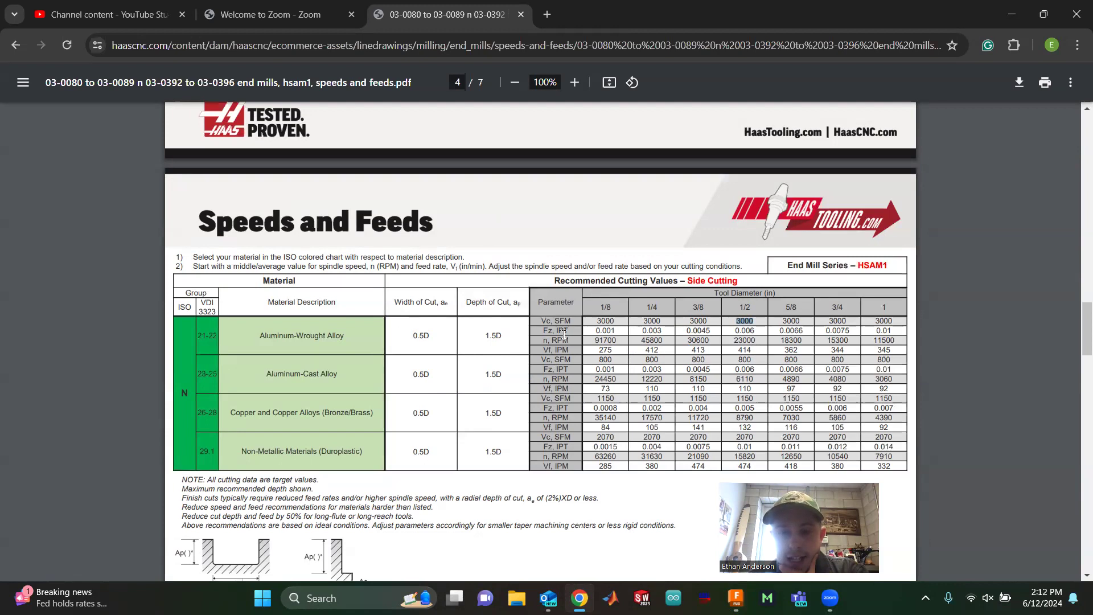
drag(556, 330, 571, 329)
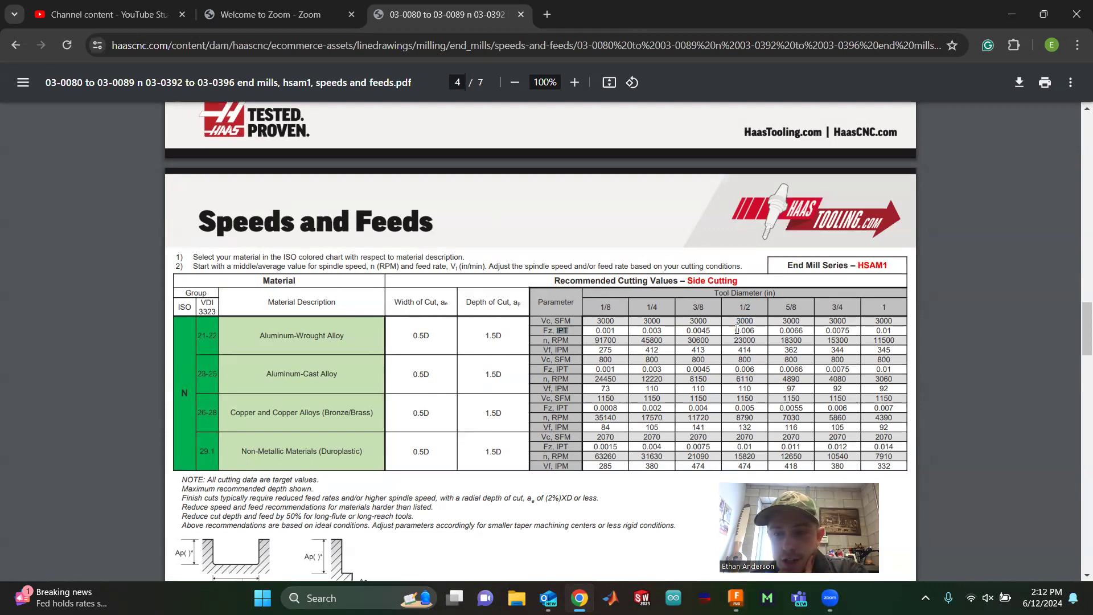
drag(735, 329, 761, 329)
click(682, 408)
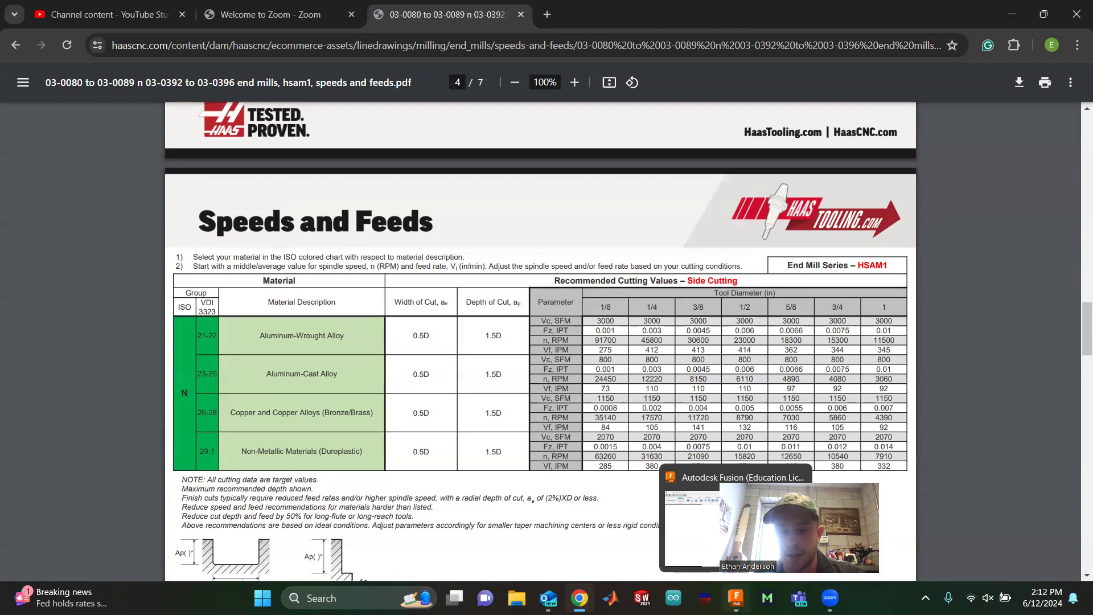
- Return to Fusion and set the finishing preset's feed per tooth to 0.006 in
click(736, 597)
click(623, 256)
text(0.006)
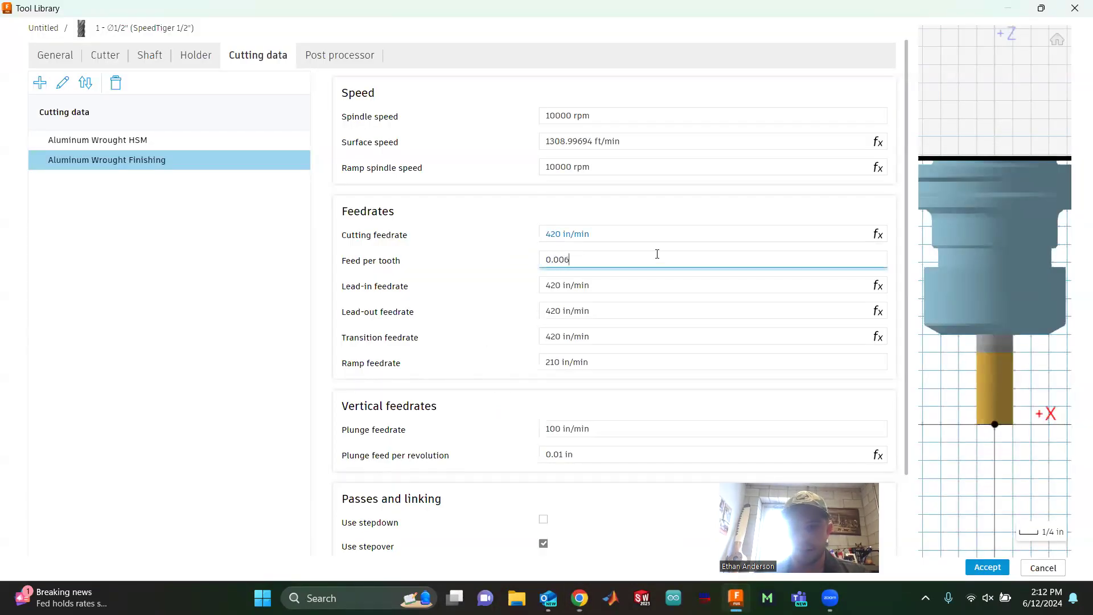
click(493, 265)
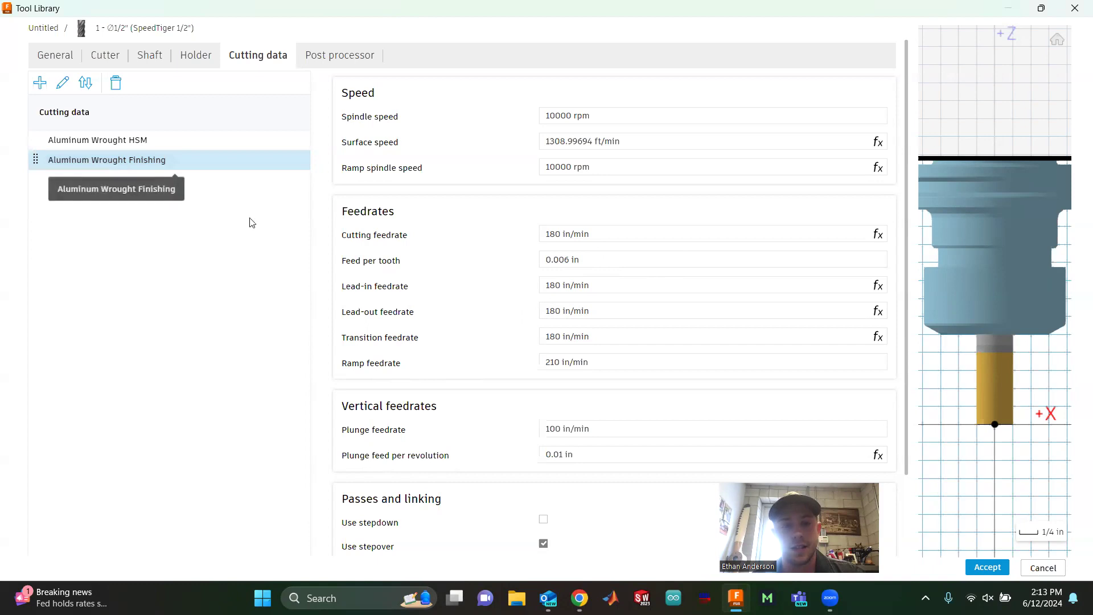
- Set the finishing preset's feed per tooth to 0.002 in
scroll(448, 358, down, 2)
scroll(450, 359, up, 2)
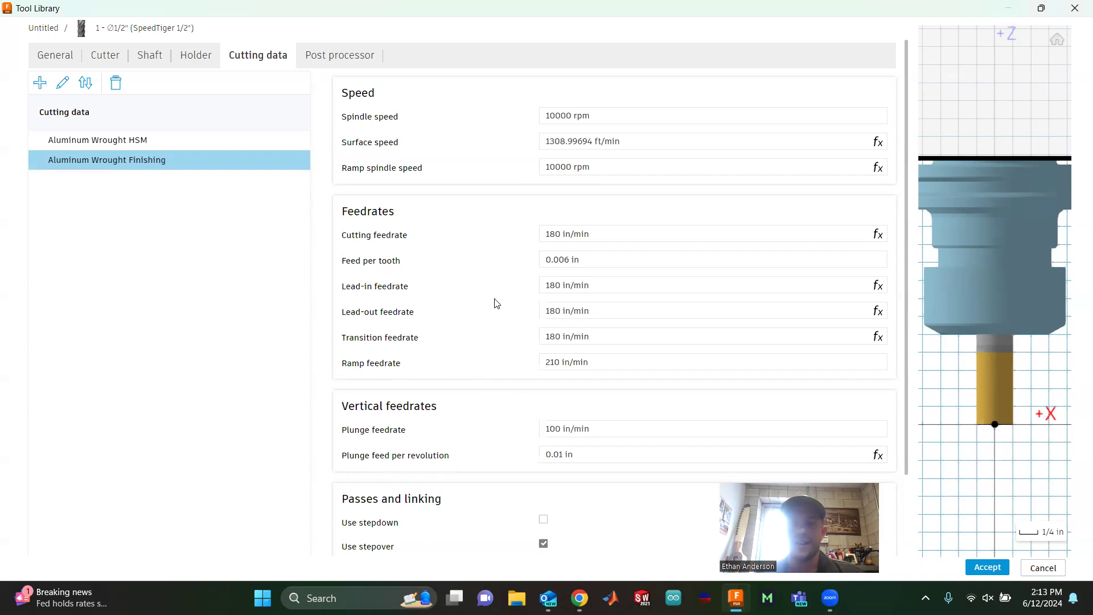
click(597, 259)
text(0.002)
key(Return)
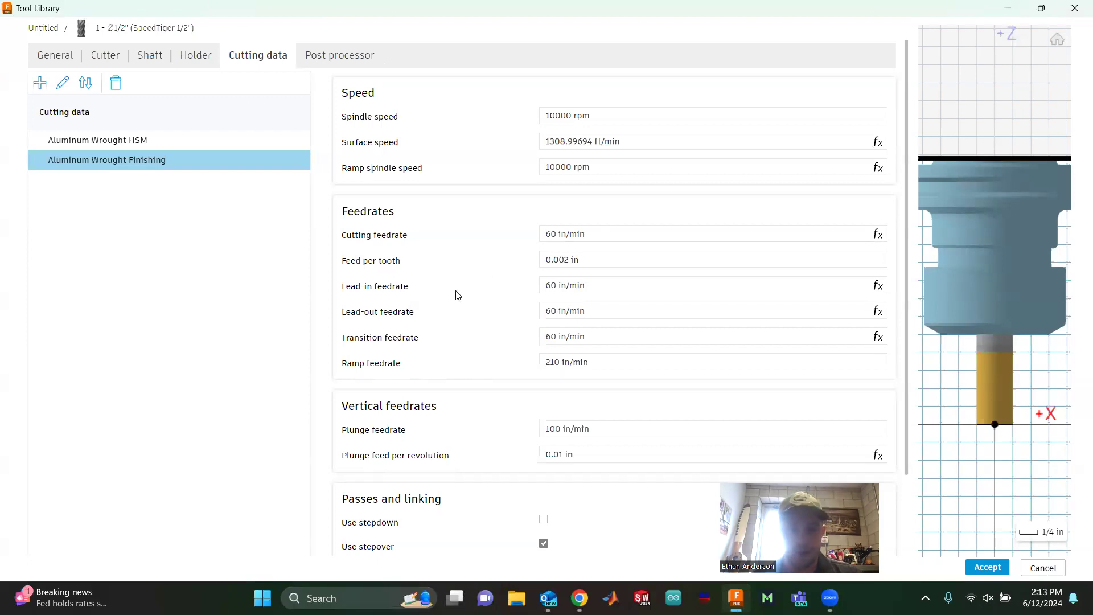
- Set both the ramp feedrate and the plunge feedrate of the finishing preset to 30 in/min
scroll(518, 431, down, 1)
scroll(518, 431, up, 1)
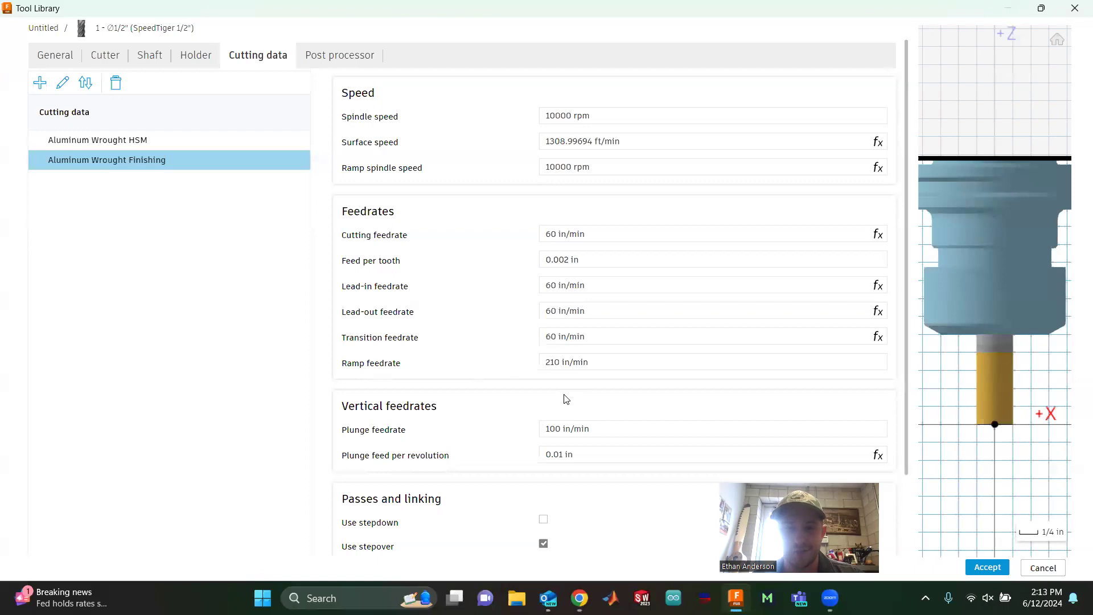
click(602, 361)
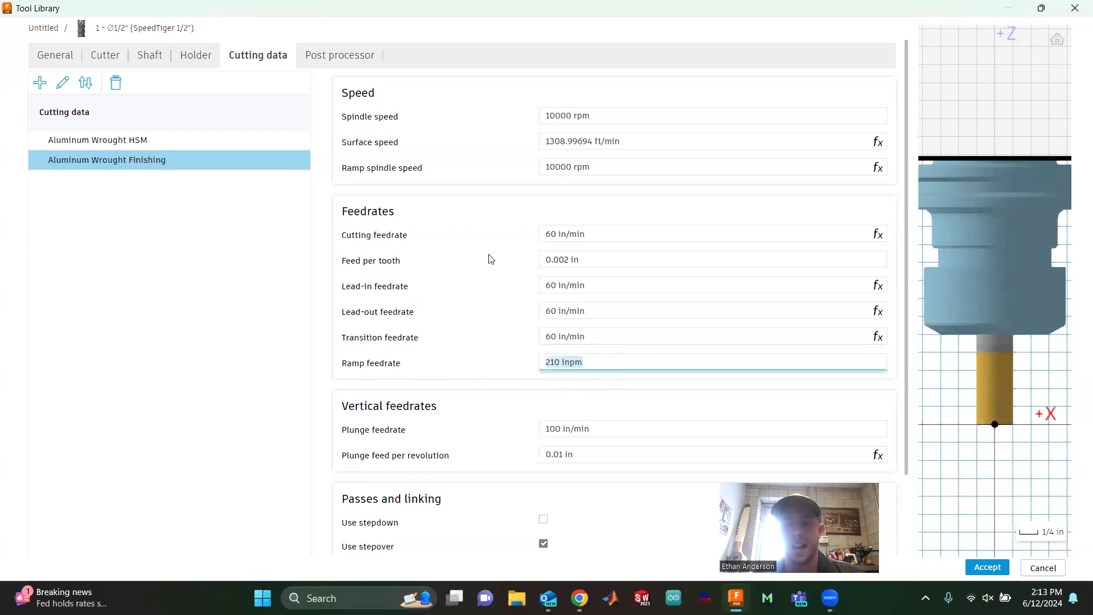
key(Return)
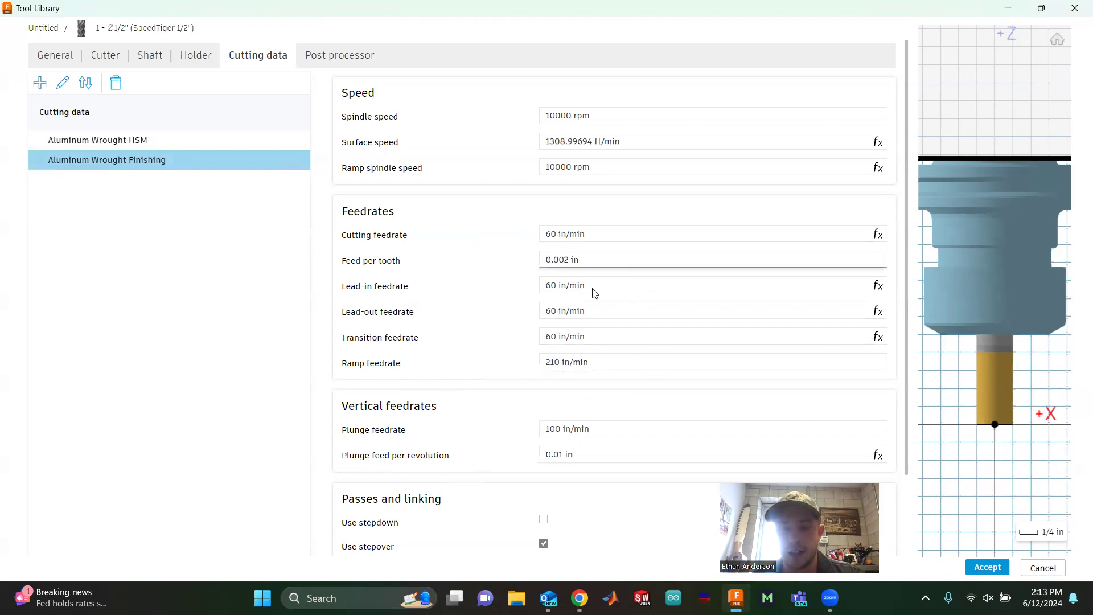
click(621, 359)
text(30)
click(510, 362)
click(622, 427)
text(30)
click(512, 408)
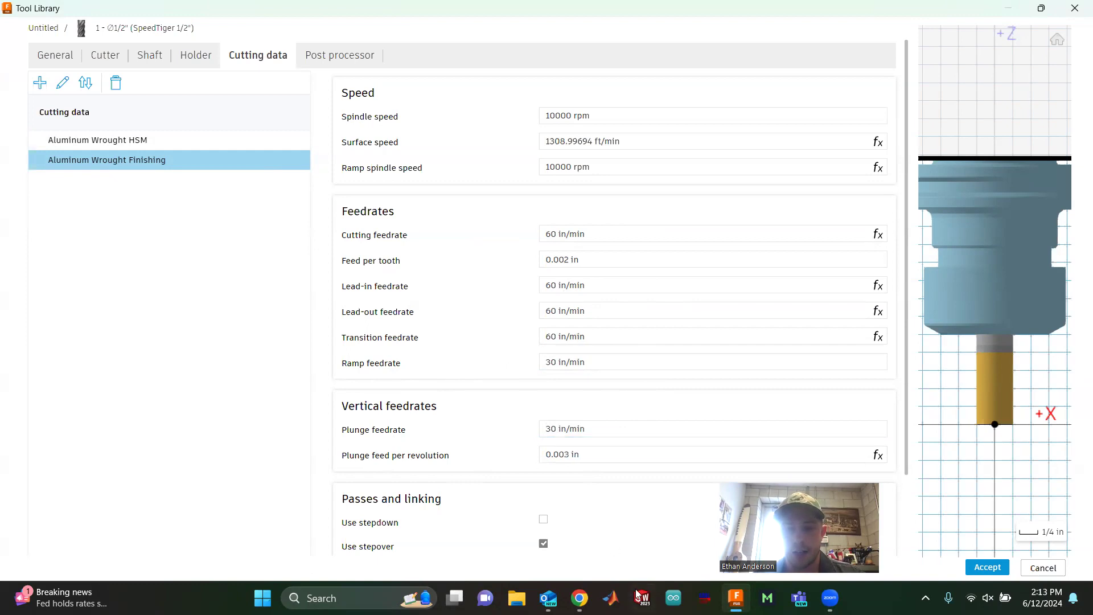
- Set the finishing preset's stepover to 0.02 in
scroll(452, 450, down, 2)
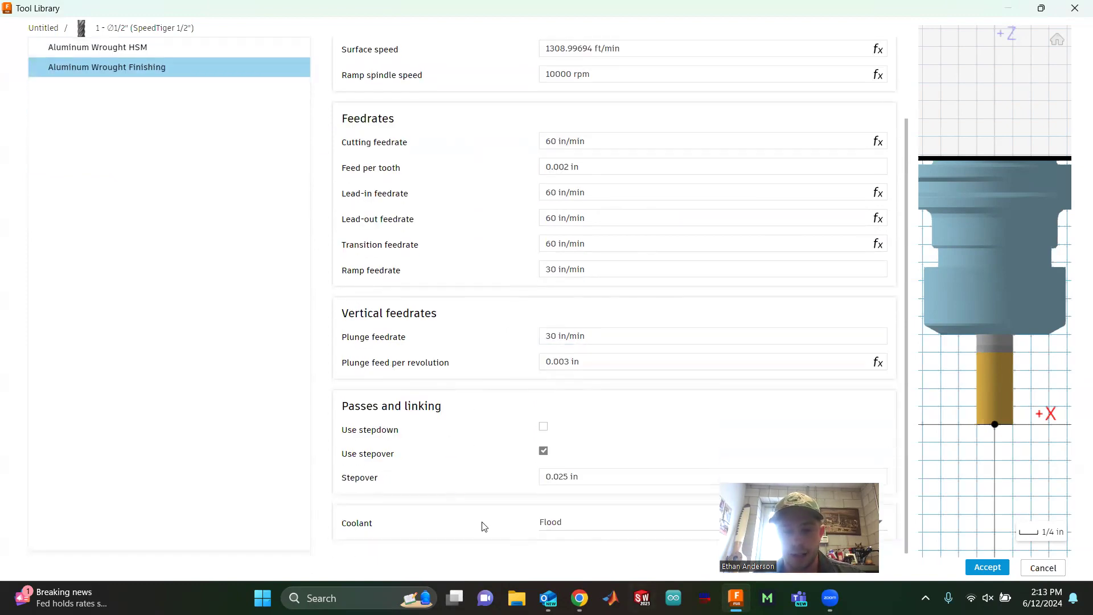
click(604, 476)
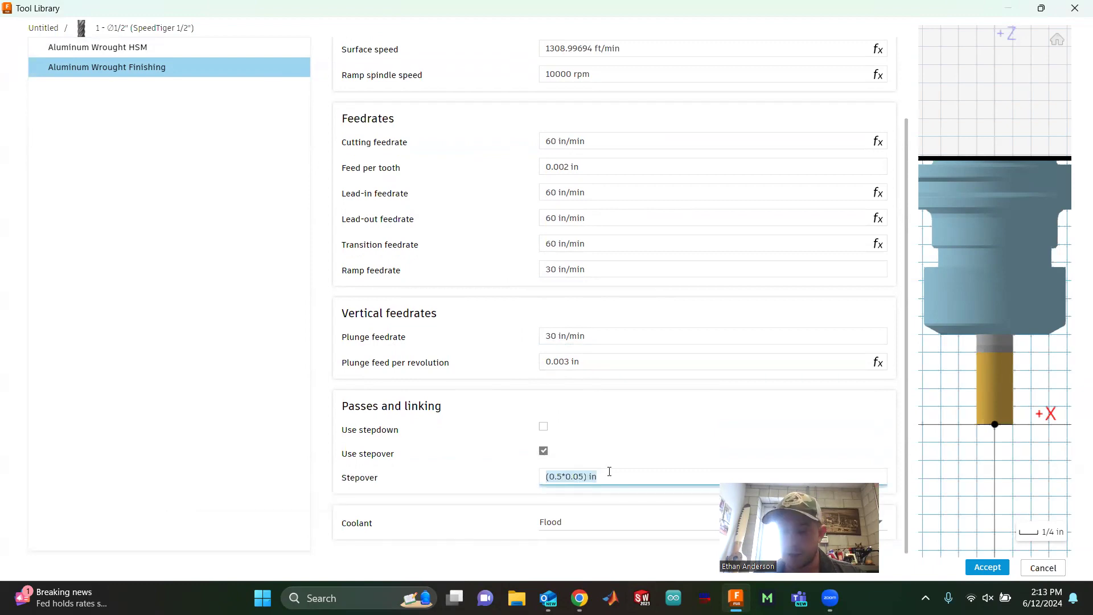
text(0.02)
key(Return)
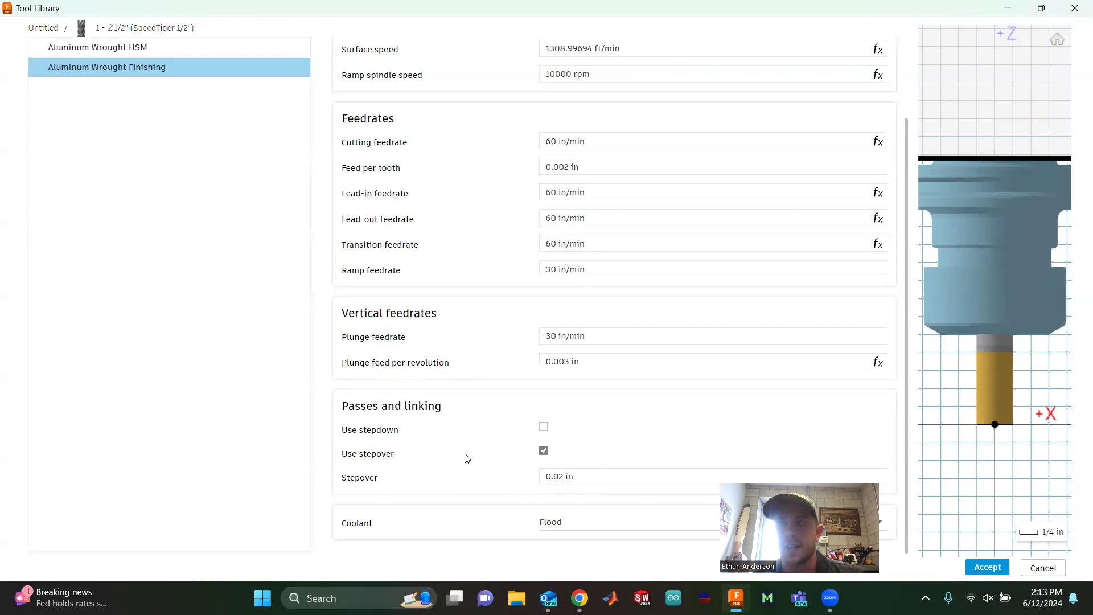
mouse_move(460, 450)
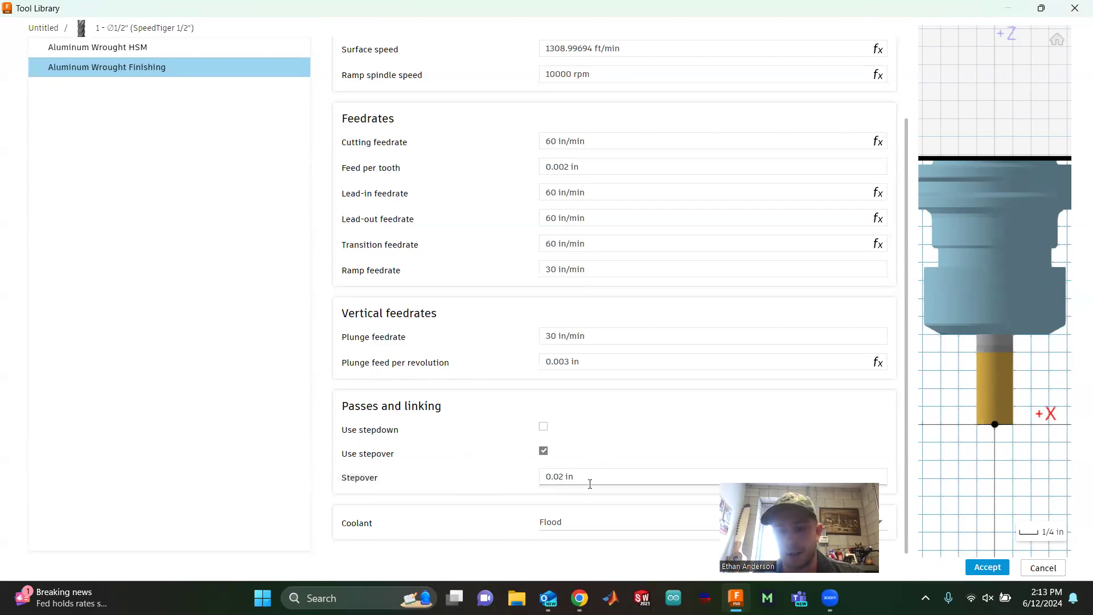
mouse_move(589, 478)
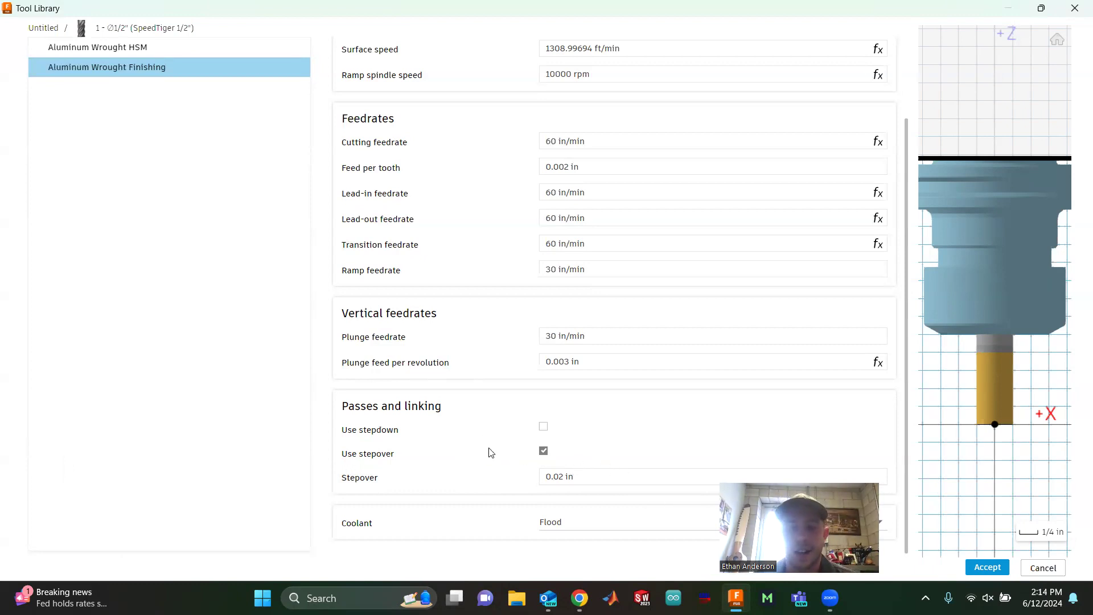
scroll(491, 453, up, 3)
scroll(492, 448, down, 1)
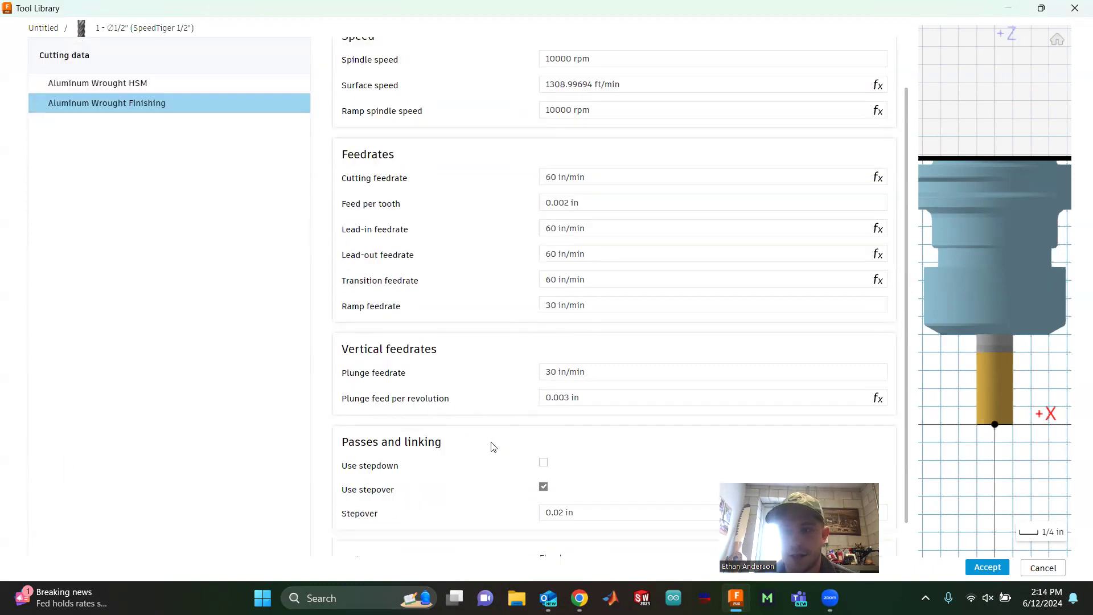
scroll(493, 446, down, 1)
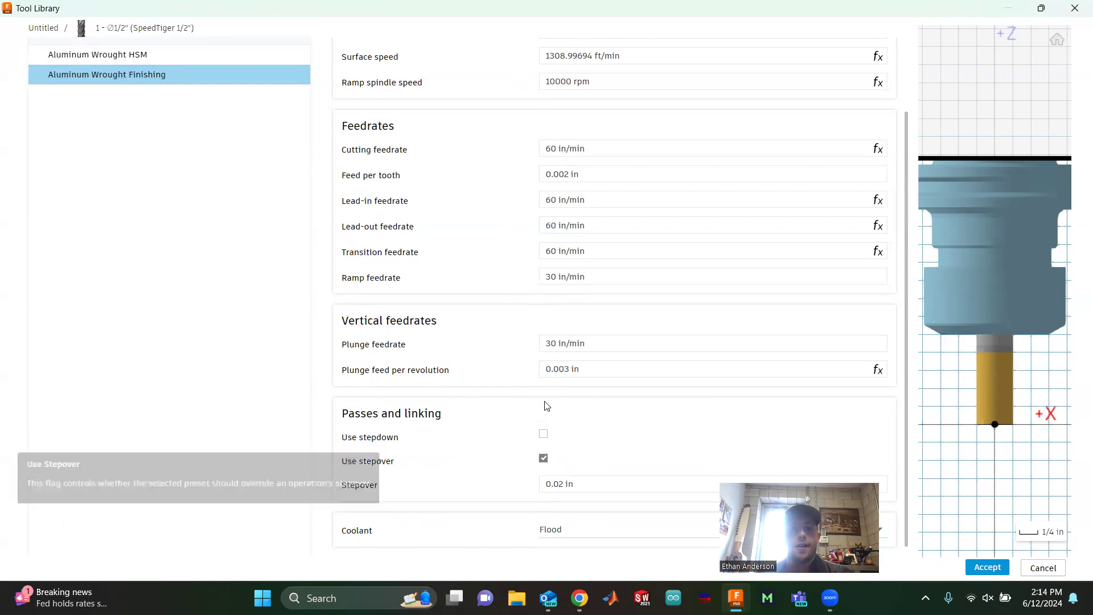
click(983, 570)
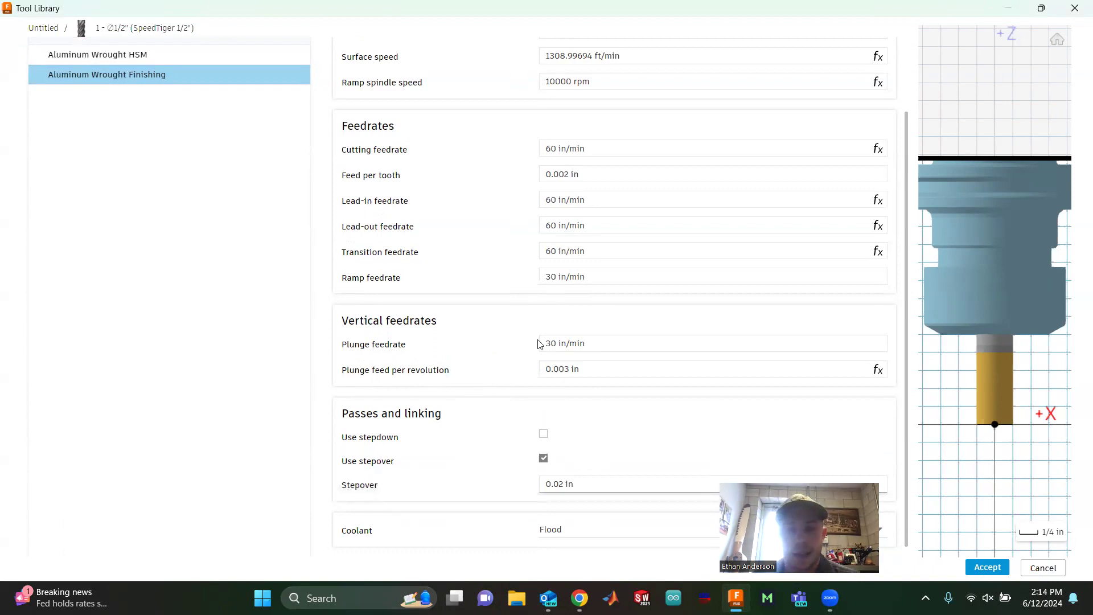
- Change the brand in the existing tool's description from SpeedTiger to Haas, making it Haas 1/2", and accept the tool
scroll(538, 343, up, 3)
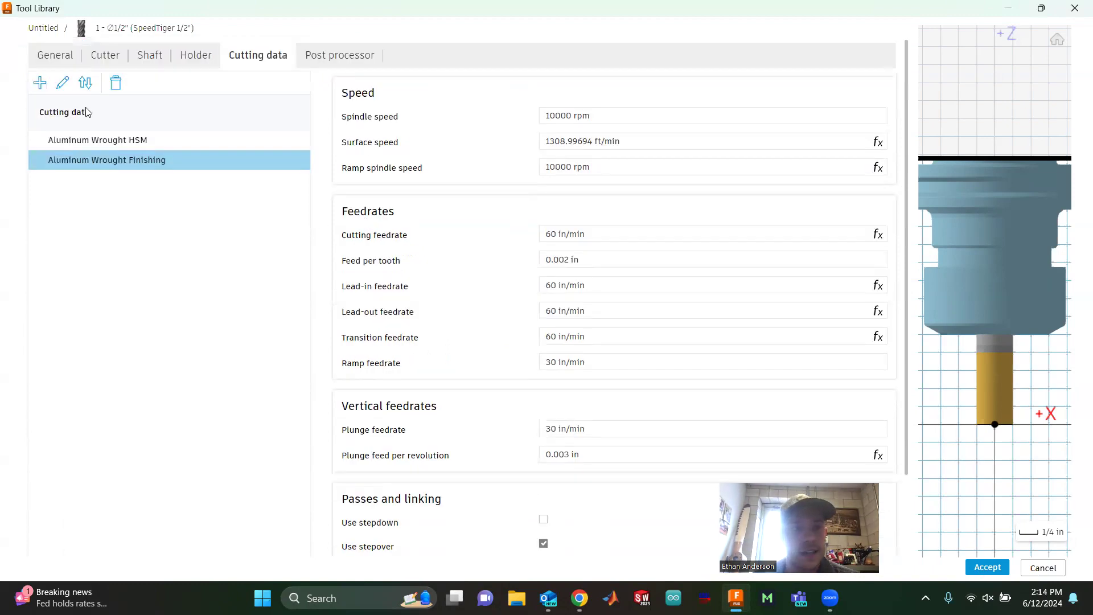
click(71, 55)
click(302, 94)
drag(302, 95, 242, 95)
click(271, 95)
text(SH 1/2)
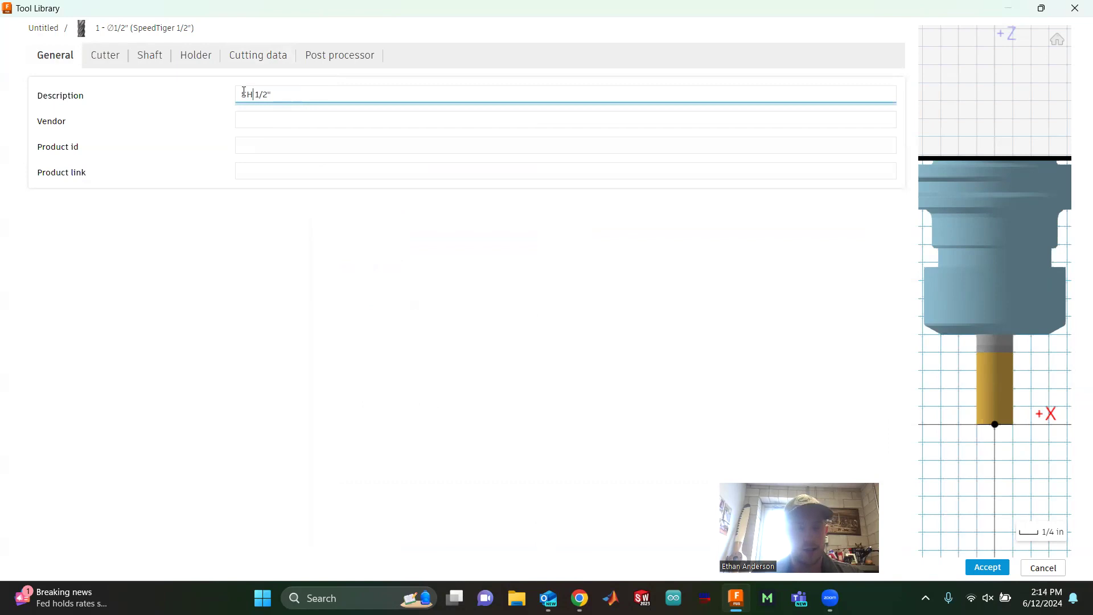
text(aas)
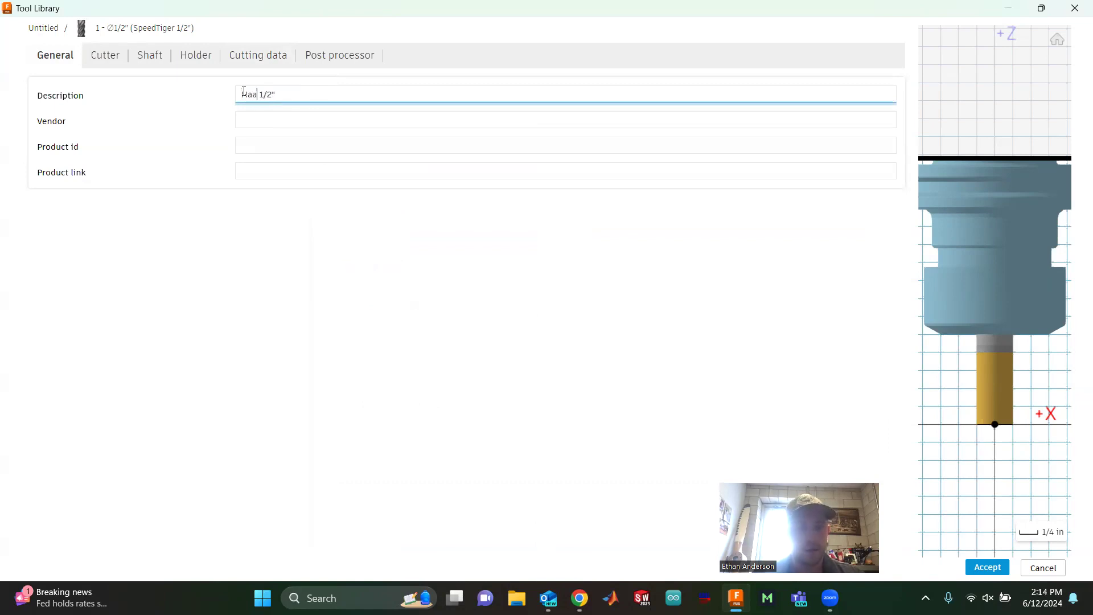
click(181, 171)
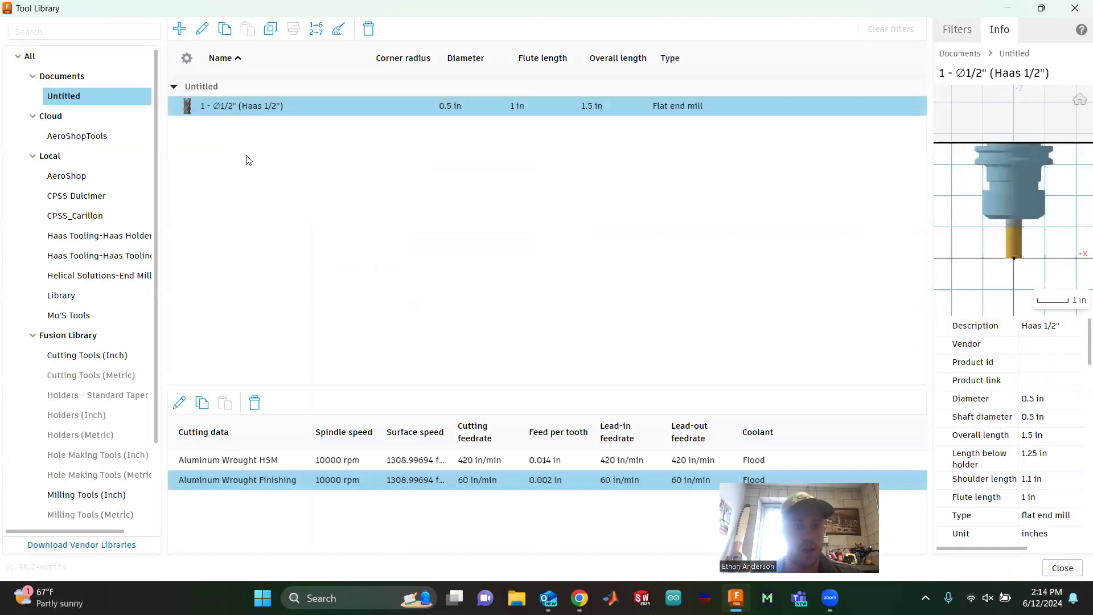
- Create another flat end mill in the document library with the description SpeedTiger
click(178, 29)
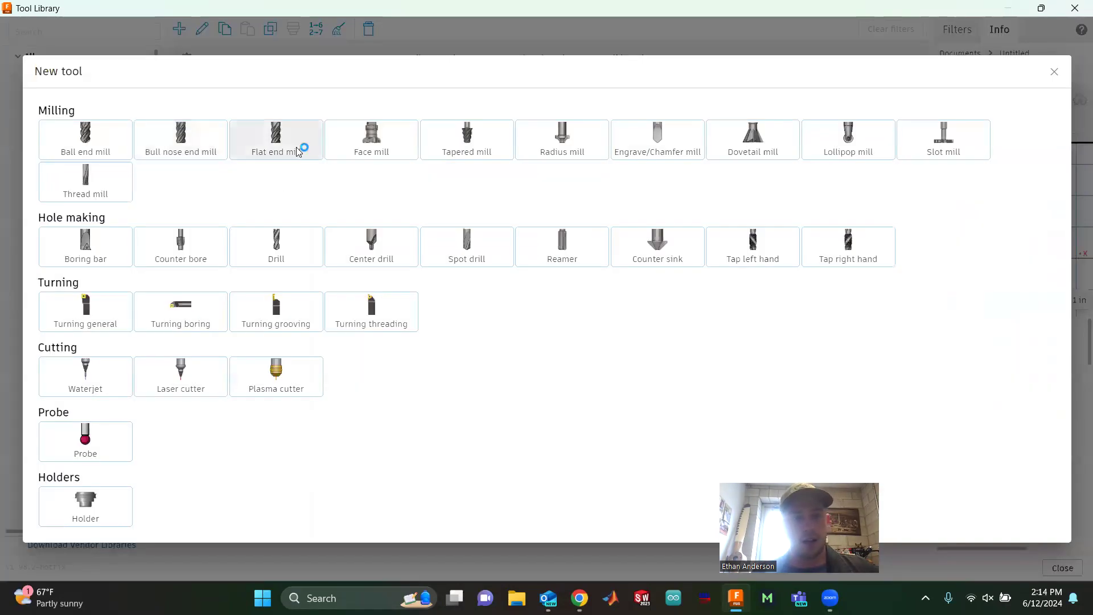
click(296, 150)
click(268, 91)
text(SpeedTiger)
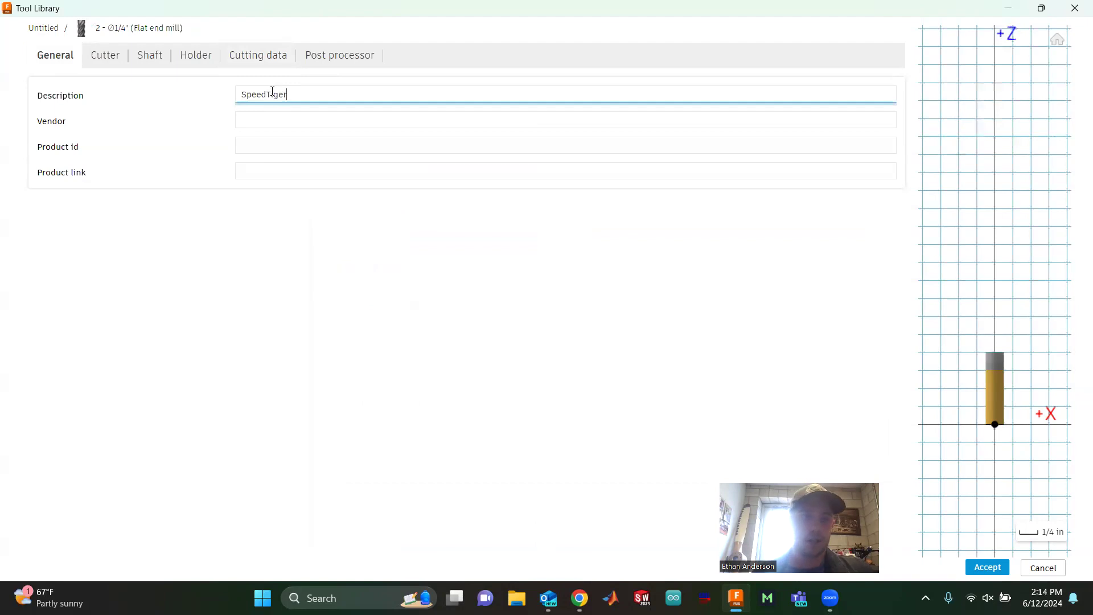
- Set the new end mill's cutter diameter to 0.5 in and bring up its cutting data
click(105, 57)
click(284, 264)
key(ctrl+a)
text(0.5)
key(Return)
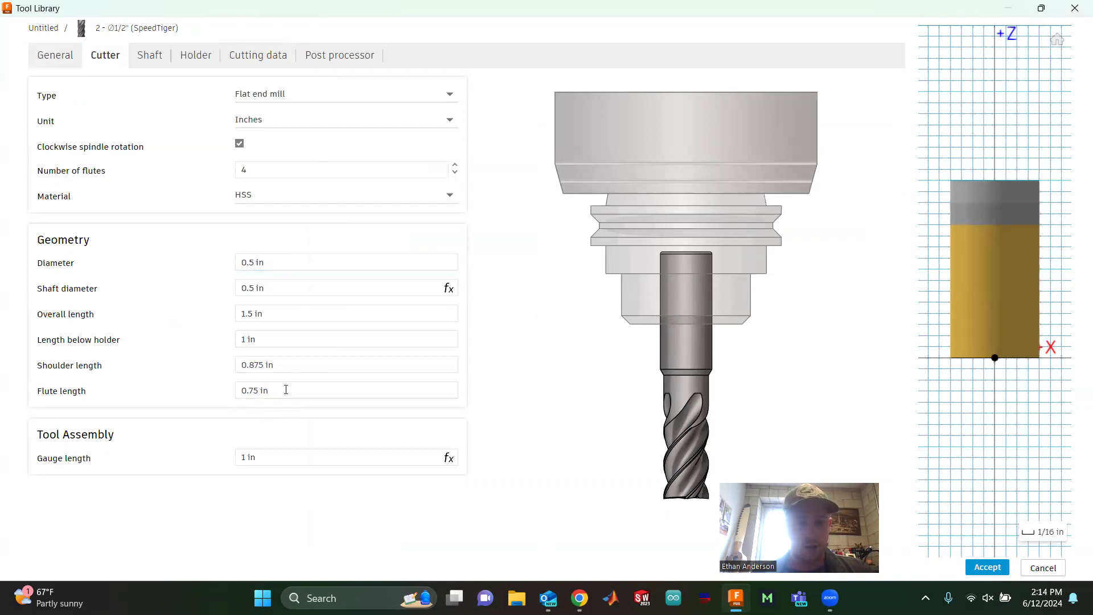
click(256, 62)
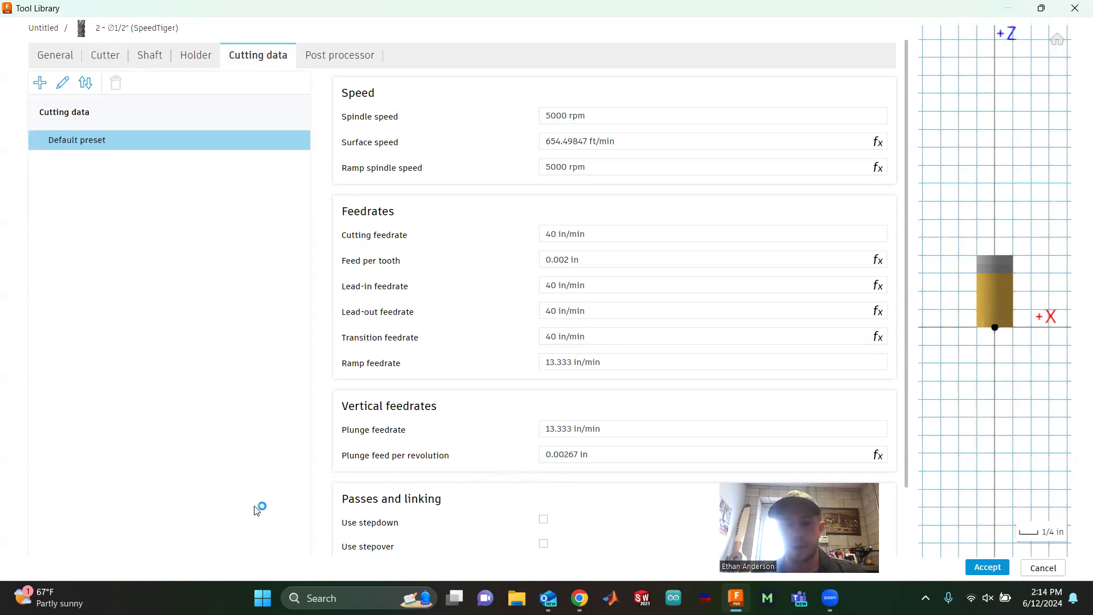
- Switch to Chrome, open Machining Advisor Pro at map.harveyperformance.com in a new tab, and dismiss its welcome message
mouse_move(579, 598)
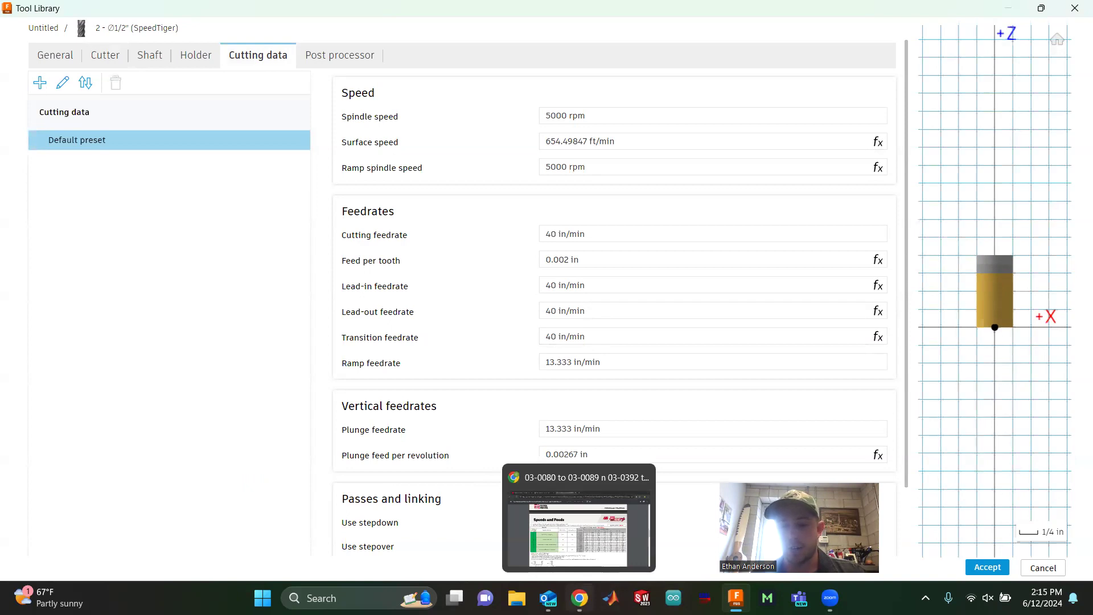
click(578, 529)
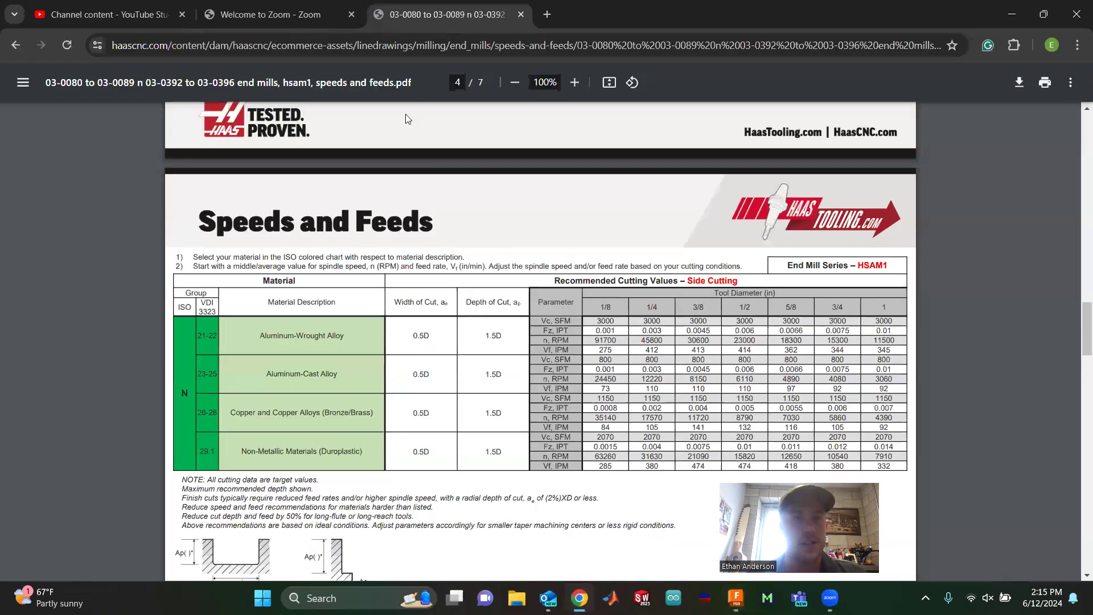
click(351, 15)
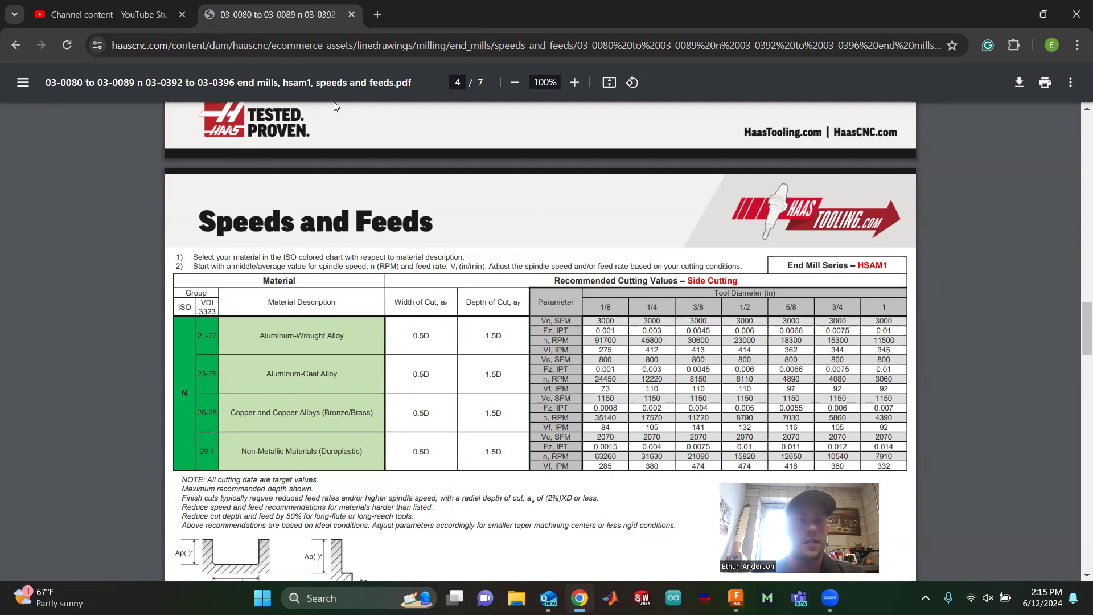
click(378, 14)
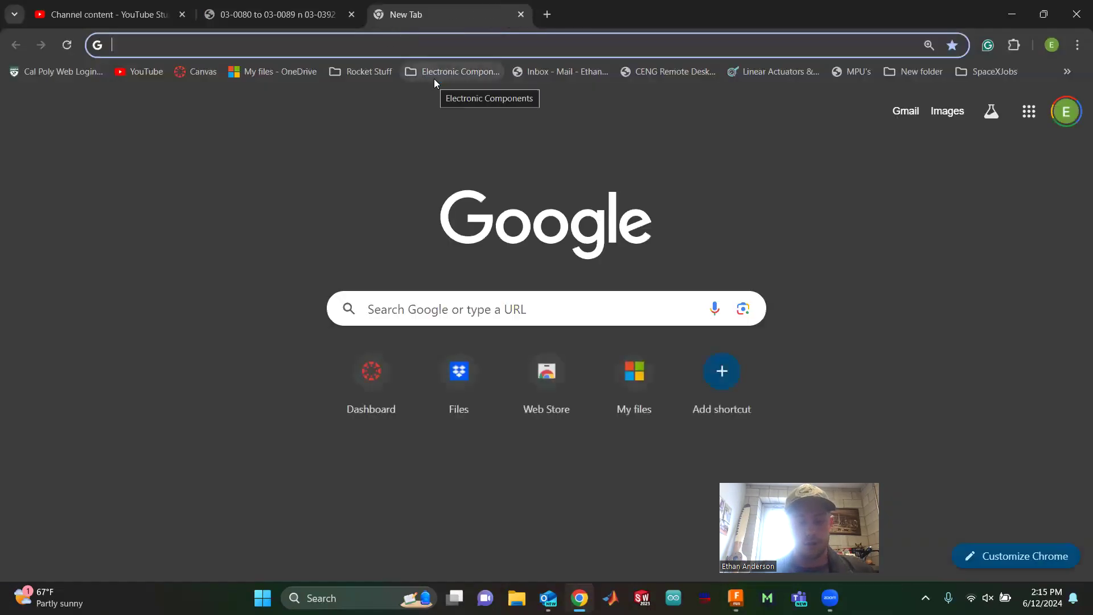
text(map)
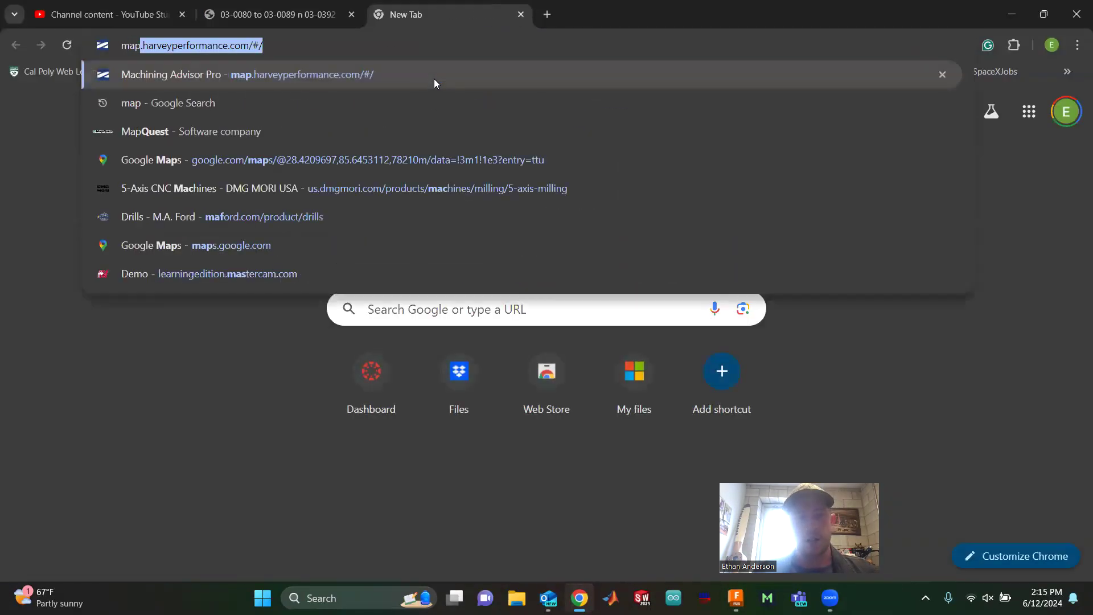
key(Return)
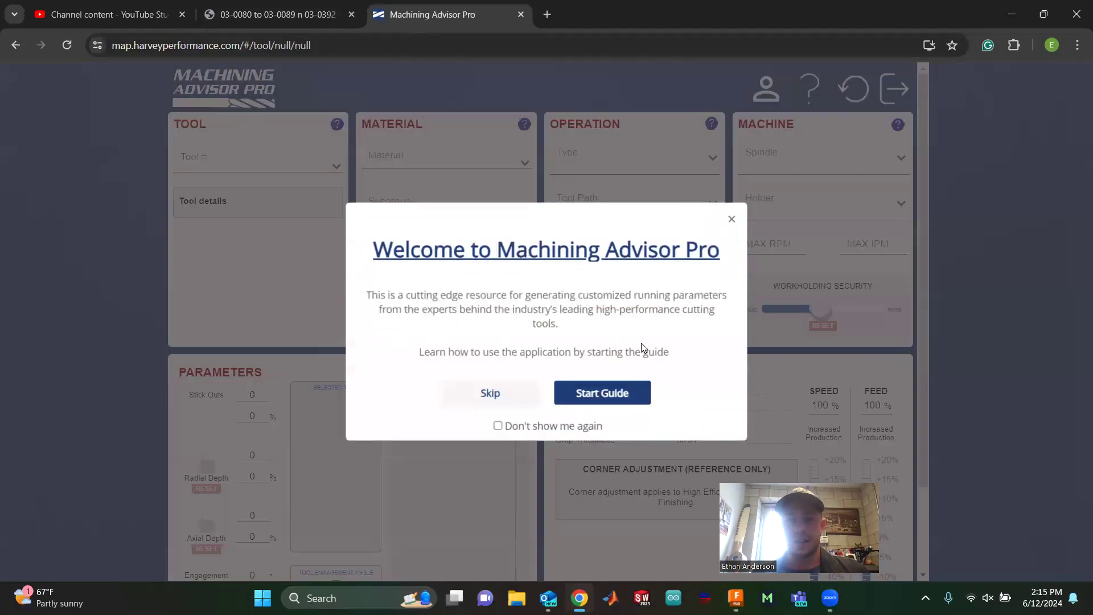
click(733, 220)
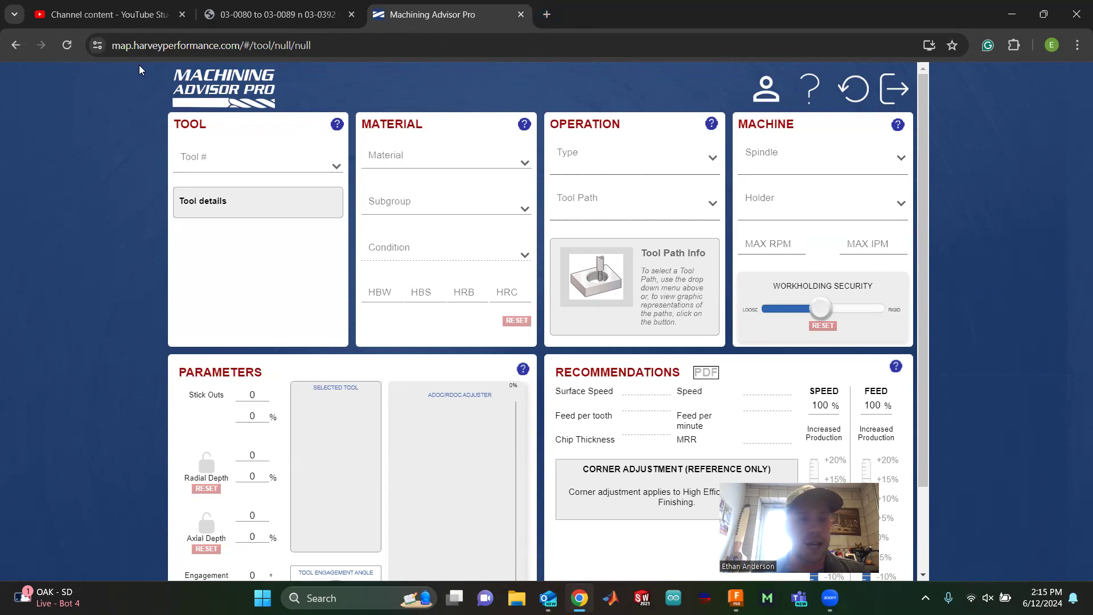
- Open the Harvey Tool website in a new tab and look through its product categories
click(547, 14)
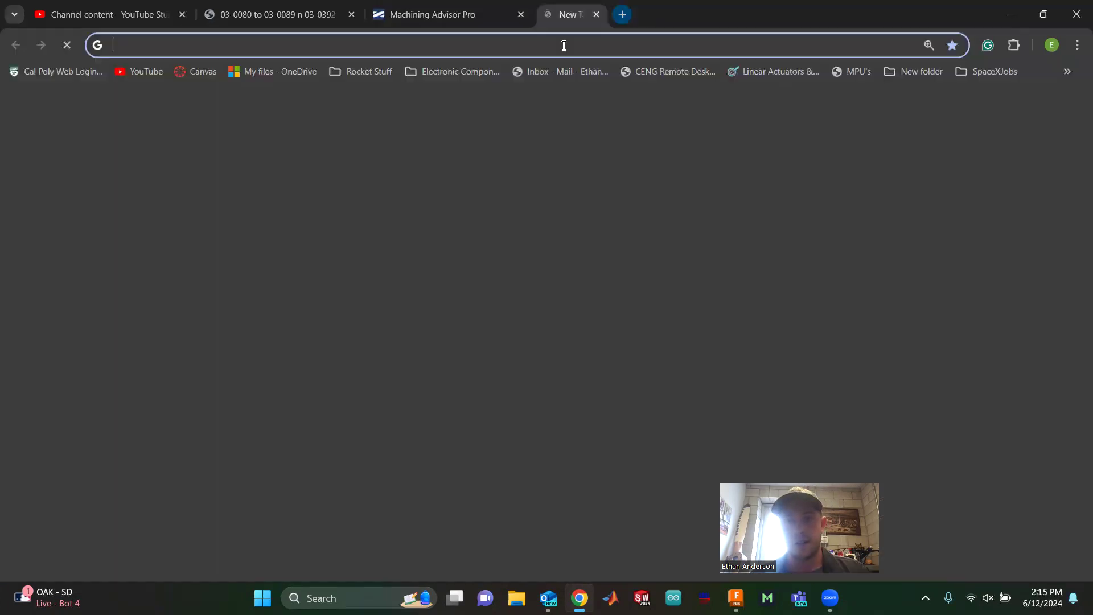
text(harveytool.com/find-a-distributor)
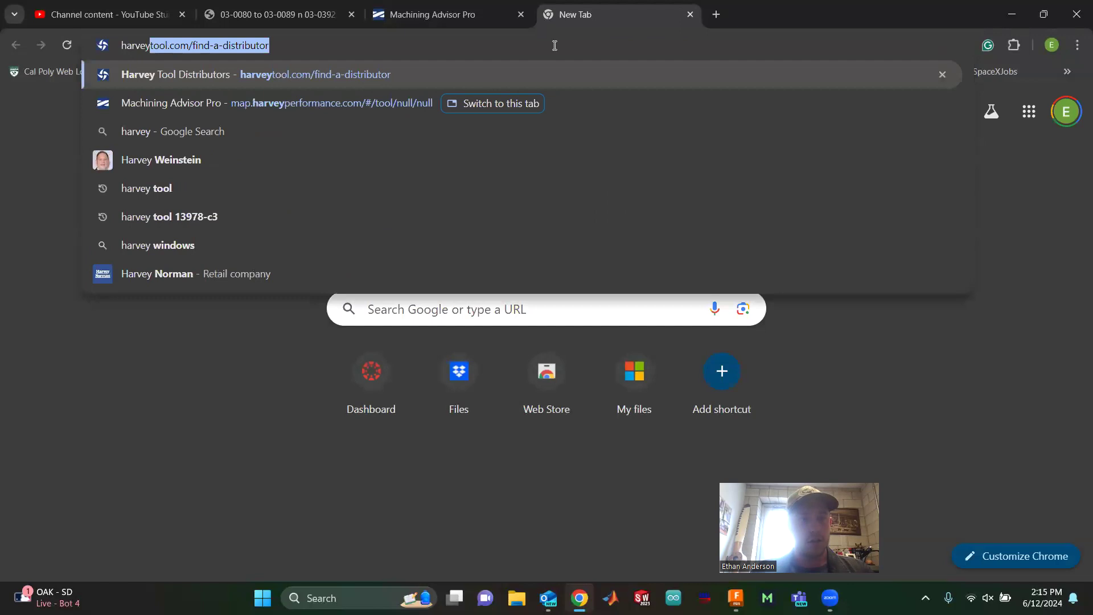
key(Return)
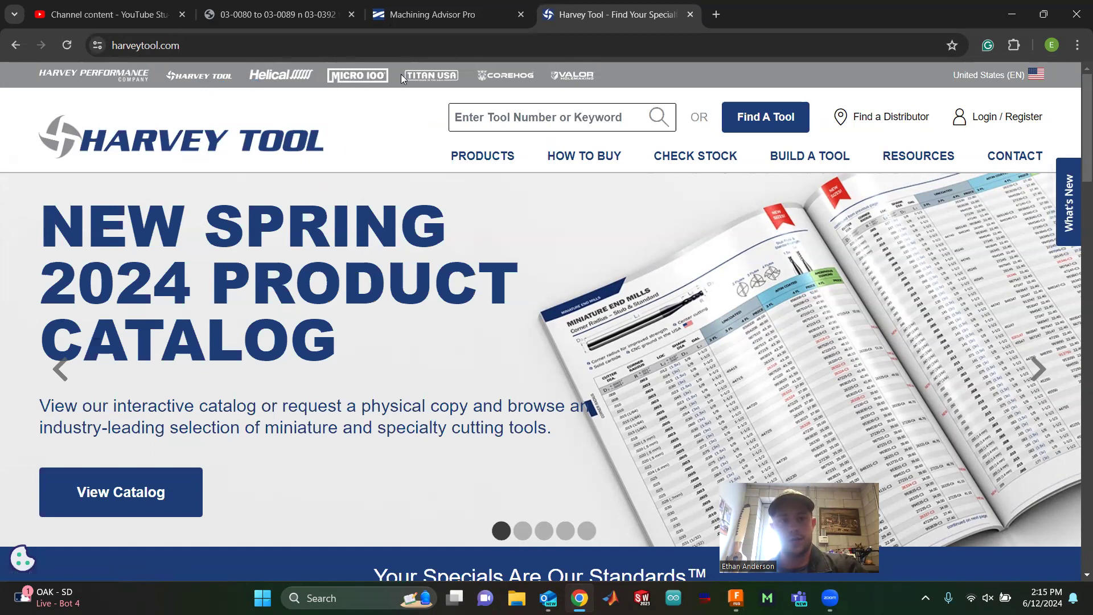
click(483, 154)
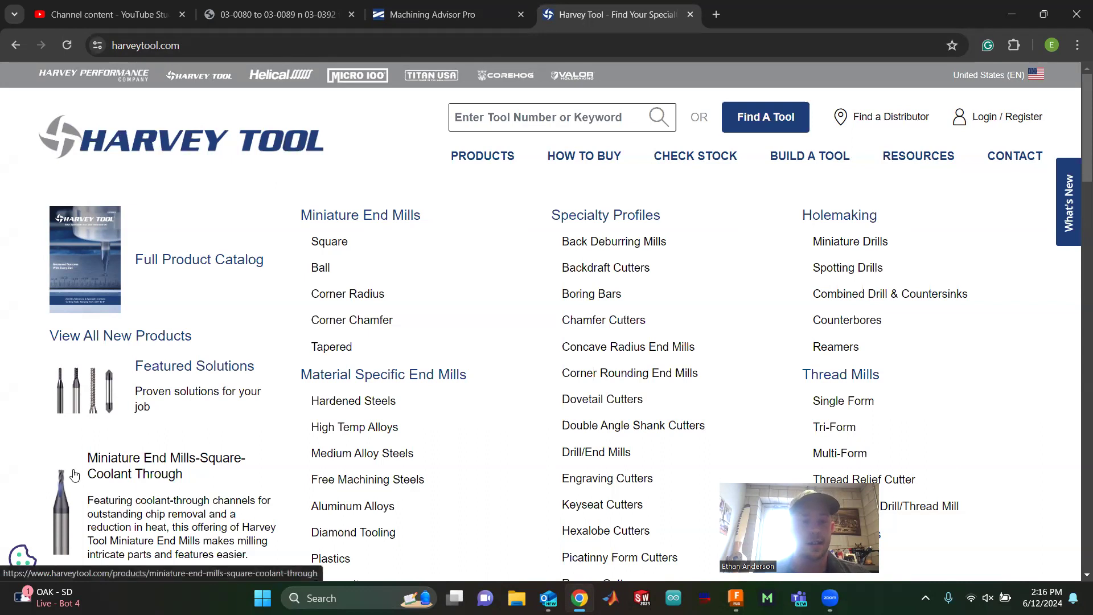
scroll(243, 422, down, 3)
scroll(241, 418, down, 3)
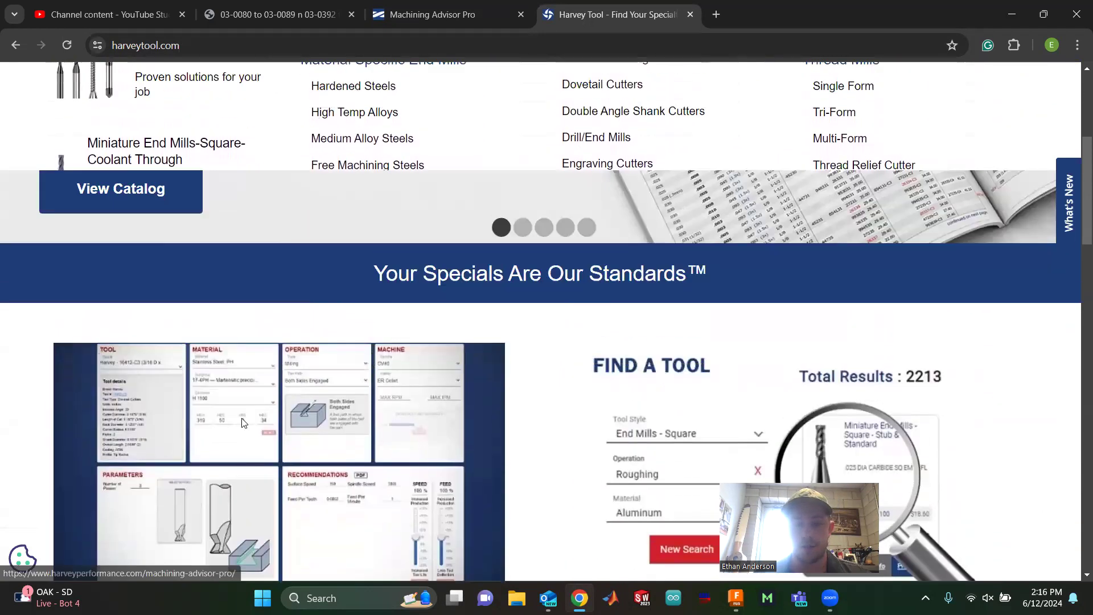
scroll(477, 165, up, 5)
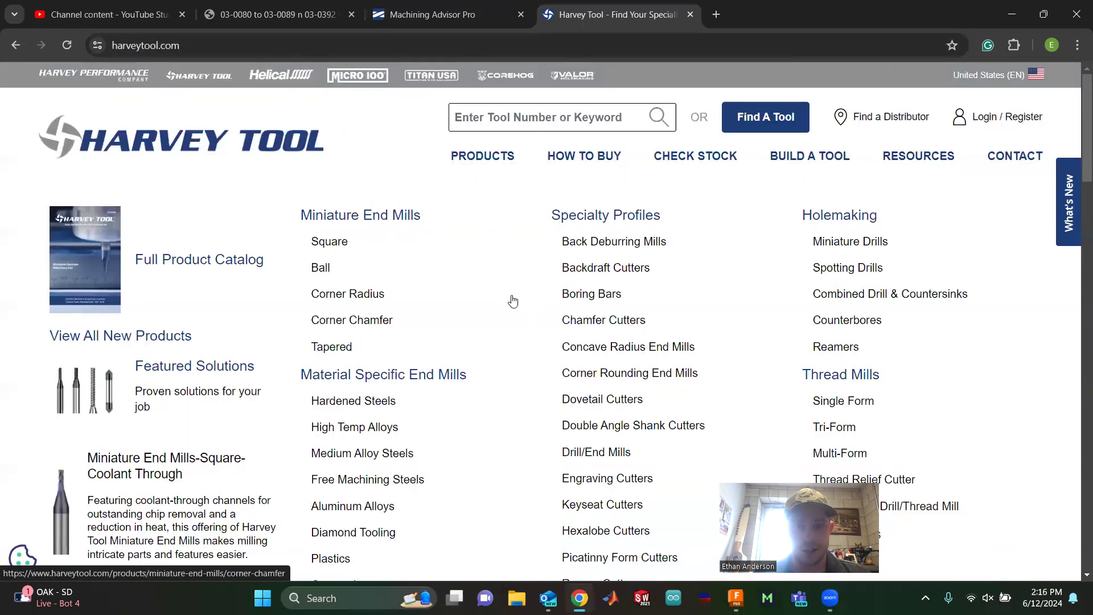
scroll(456, 318, down, 2)
scroll(569, 278, up, 2)
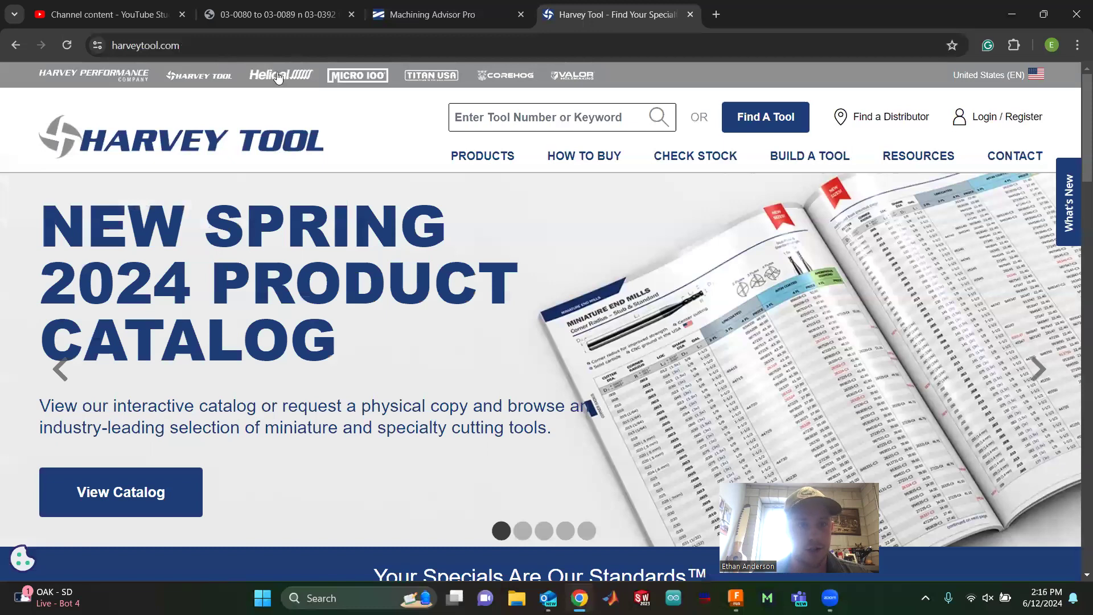
- Go to the Helical website and open the 3 Flute end mills for aluminum and non-ferrous materials
click(277, 74)
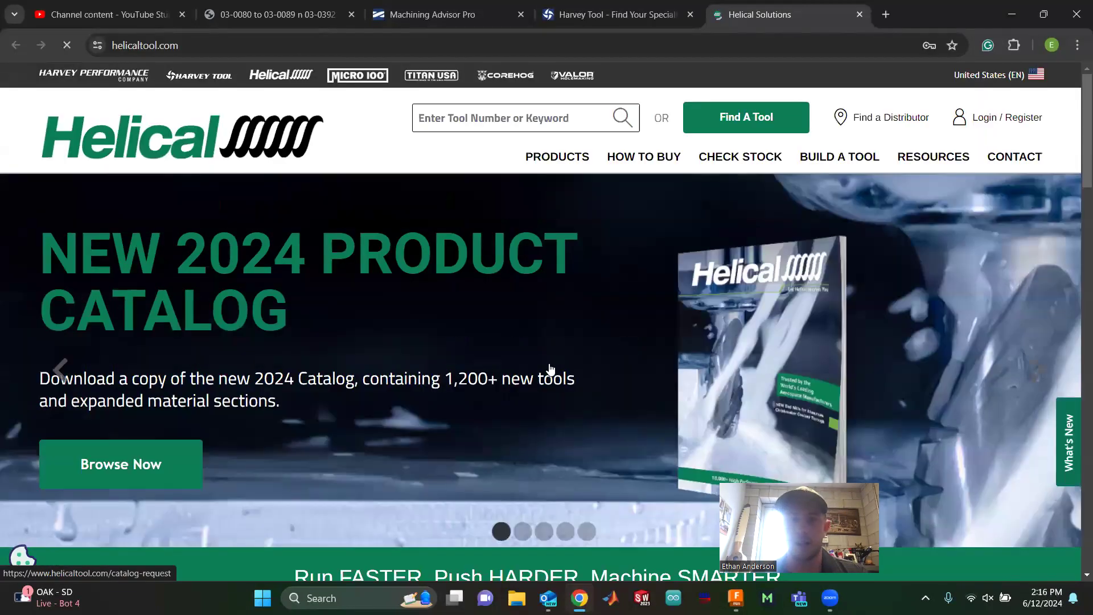
scroll(541, 332, down, 3)
scroll(541, 332, up, 3)
mouse_move(569, 157)
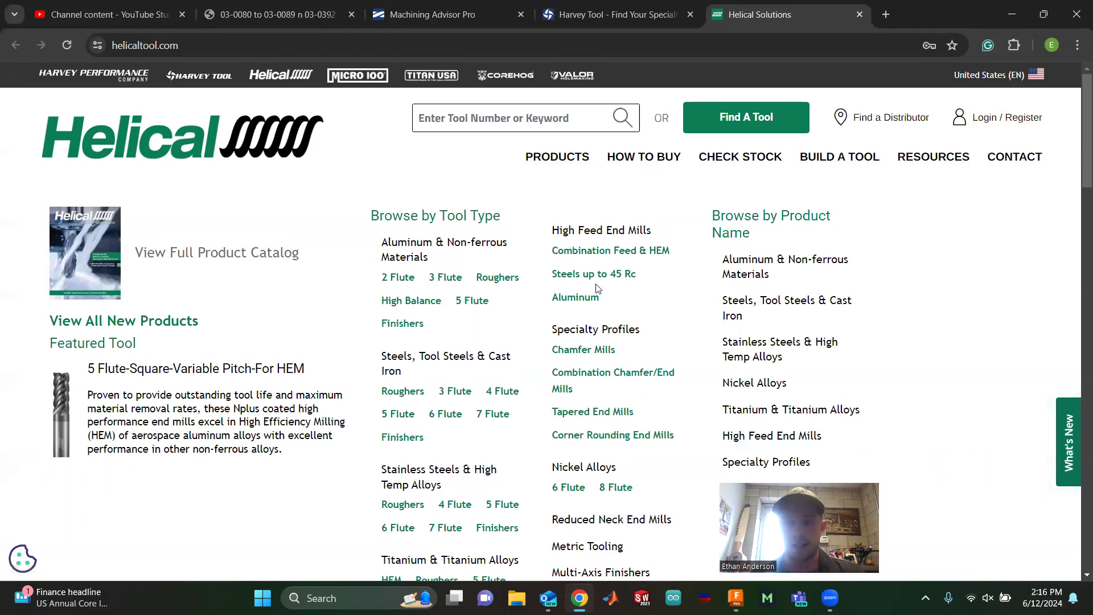
click(450, 282)
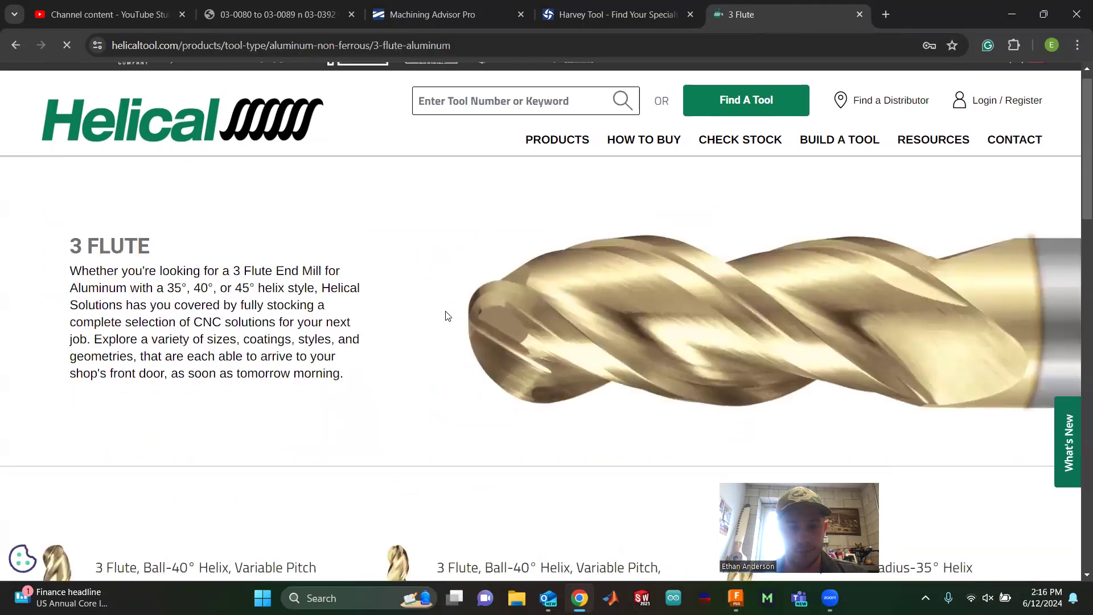
- Examine the range of 3 flute aluminum end mills, comparing corner styles, helix angles and reduced-neck versions
scroll(446, 314, down, 4)
scroll(342, 230, down, 2)
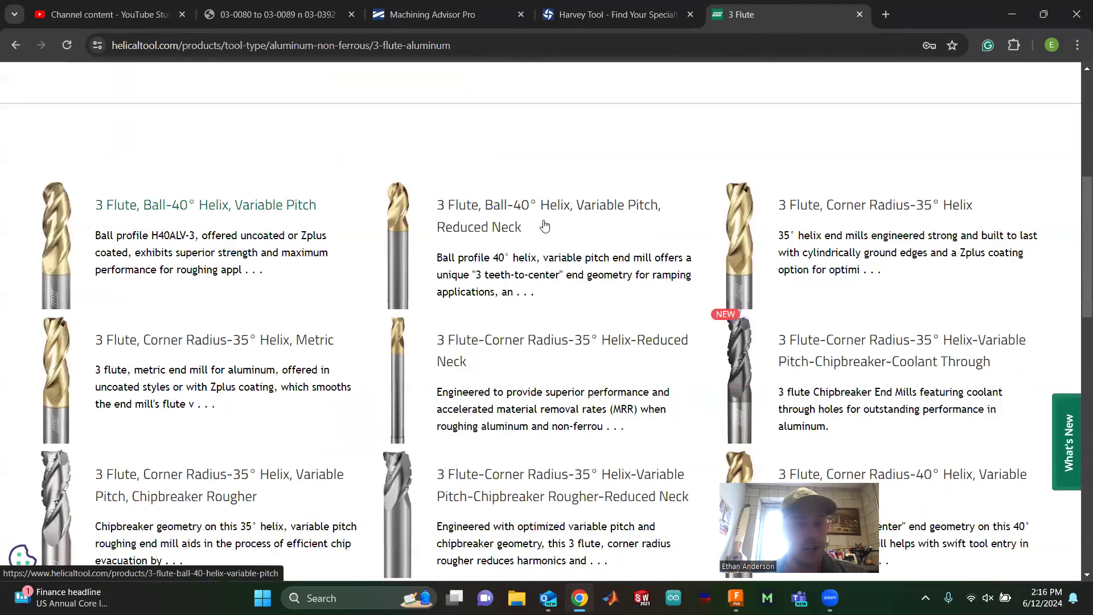
scroll(569, 245, down, 6)
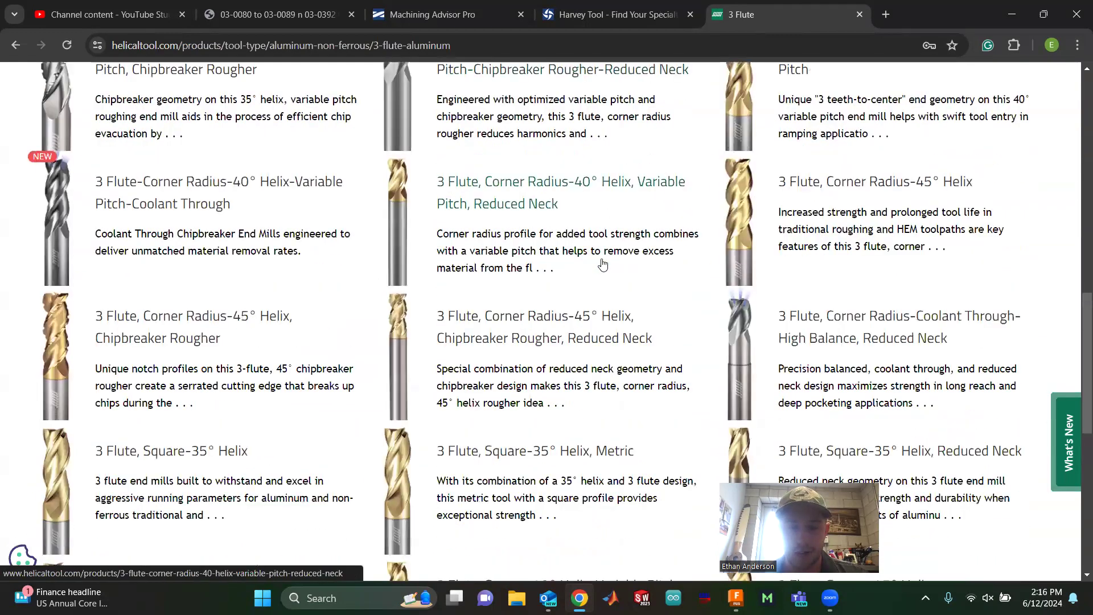
scroll(603, 265, down, 3)
scroll(603, 265, up, 3)
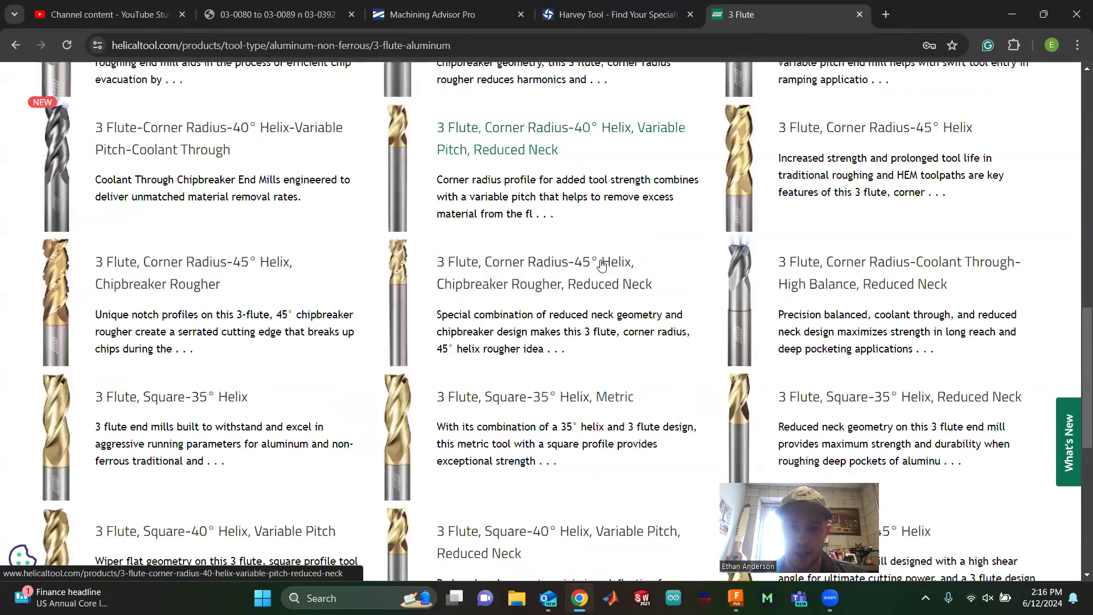
scroll(598, 266, down, 6)
scroll(595, 274, up, 10)
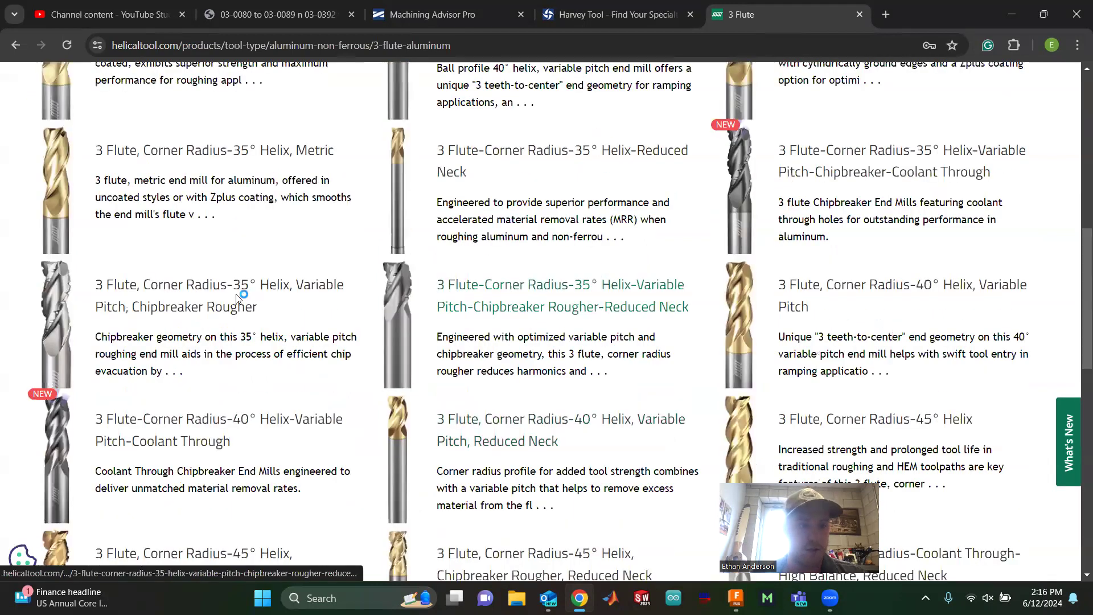
scroll(239, 294, up, 3)
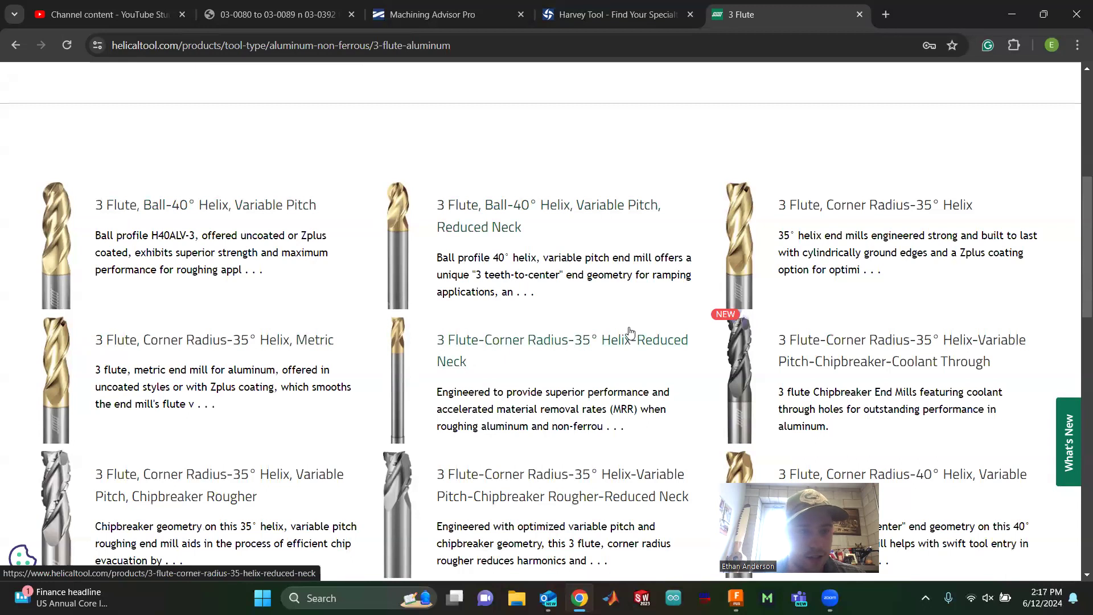
- Find the 3 Flute, Square-35° Helix end mill in the listing and open its product page
scroll(626, 335, down, 2)
scroll(467, 325, down, 2)
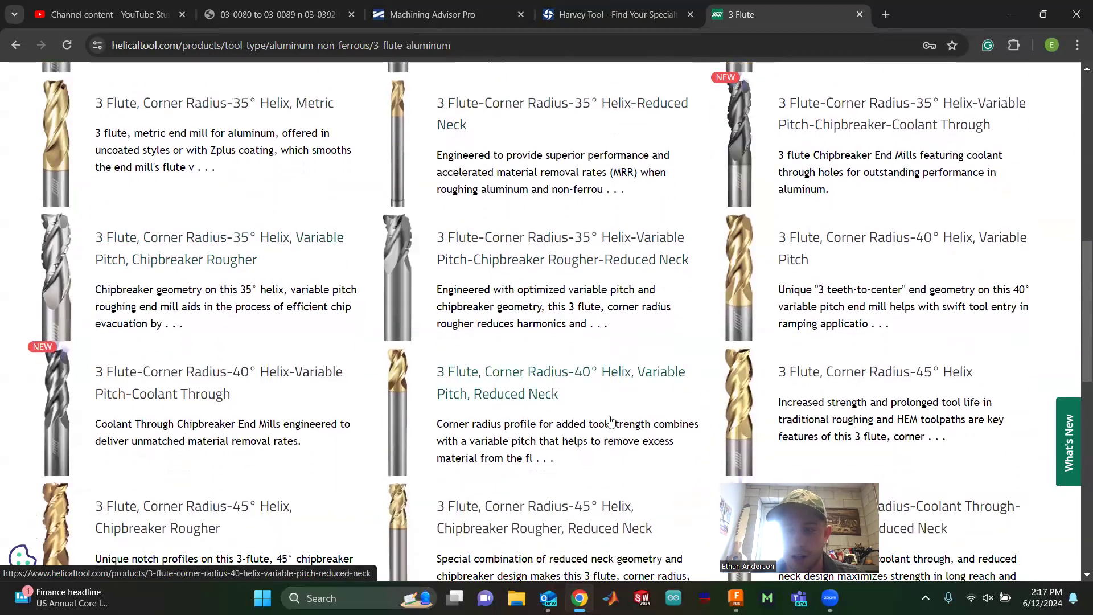
scroll(609, 424, down, 3)
scroll(609, 424, down, 2)
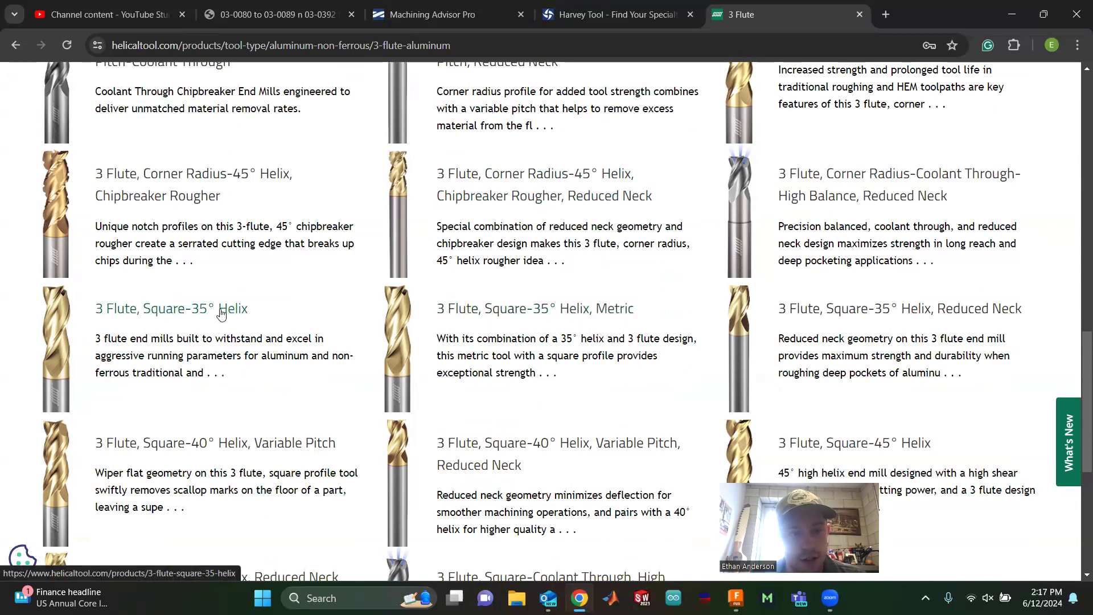
scroll(221, 314, down, 1)
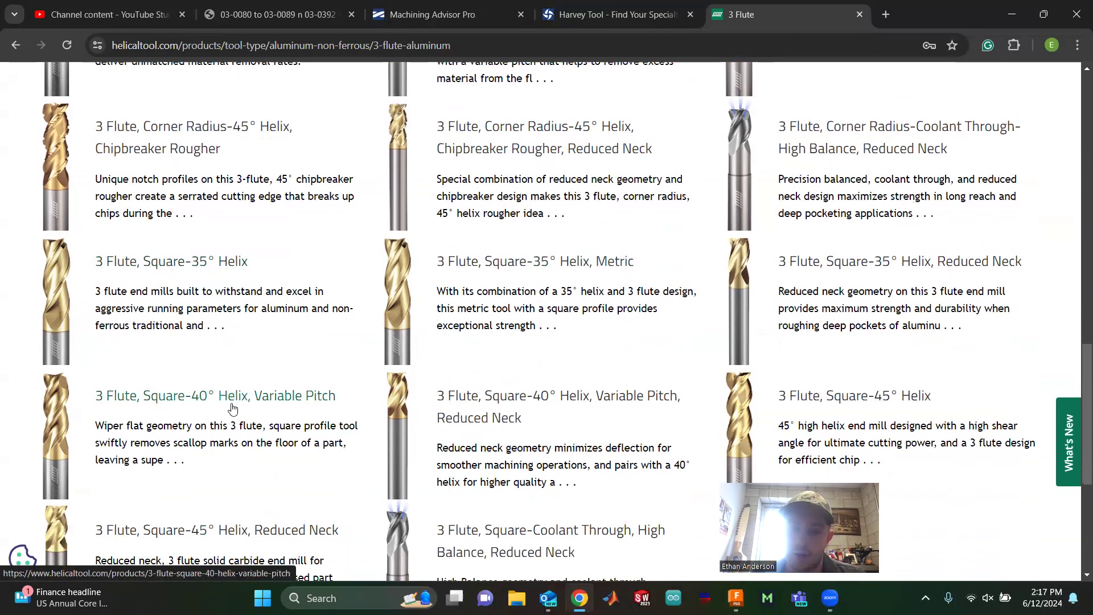
click(196, 260)
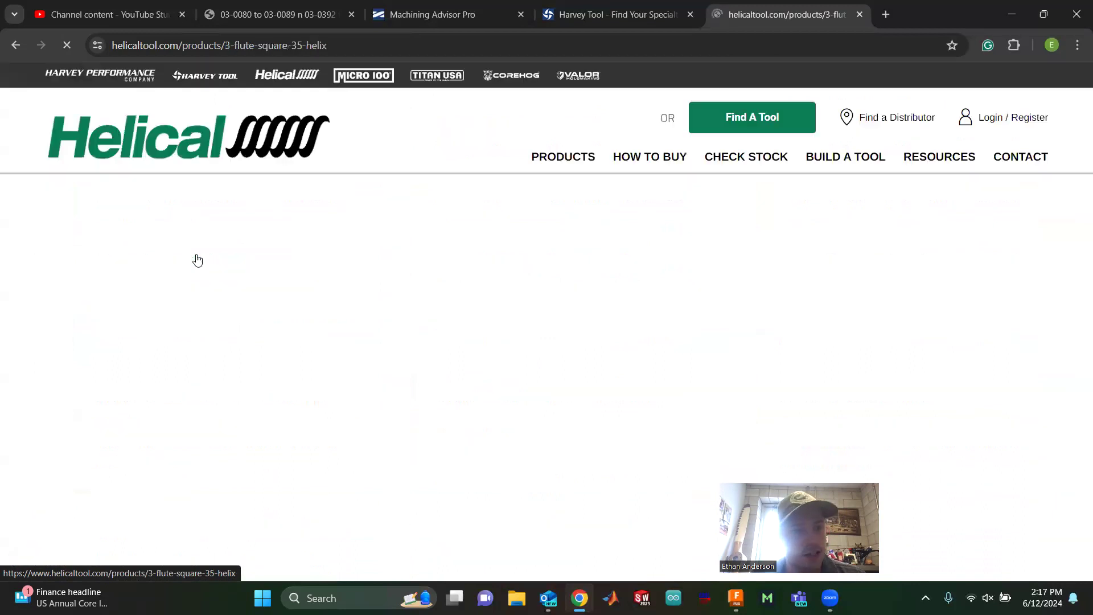
scroll(556, 383, down, 2)
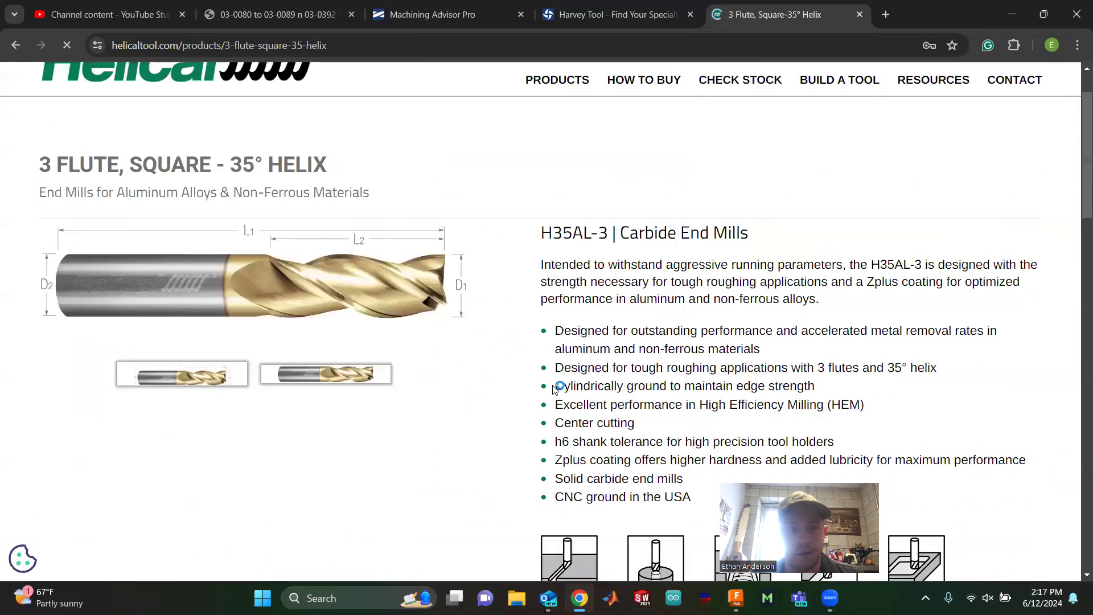
- Filter the 3 Flute, Square-35° Helix product table to a cutter diameter of 0.5
scroll(555, 386, down, 8)
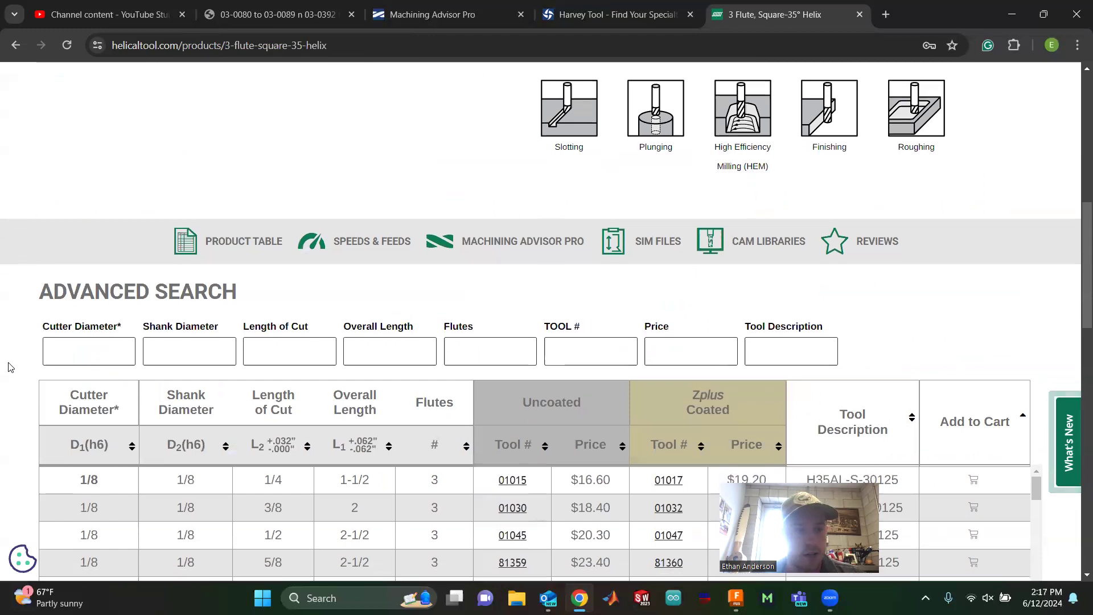
scroll(9, 367, down, 2)
click(129, 278)
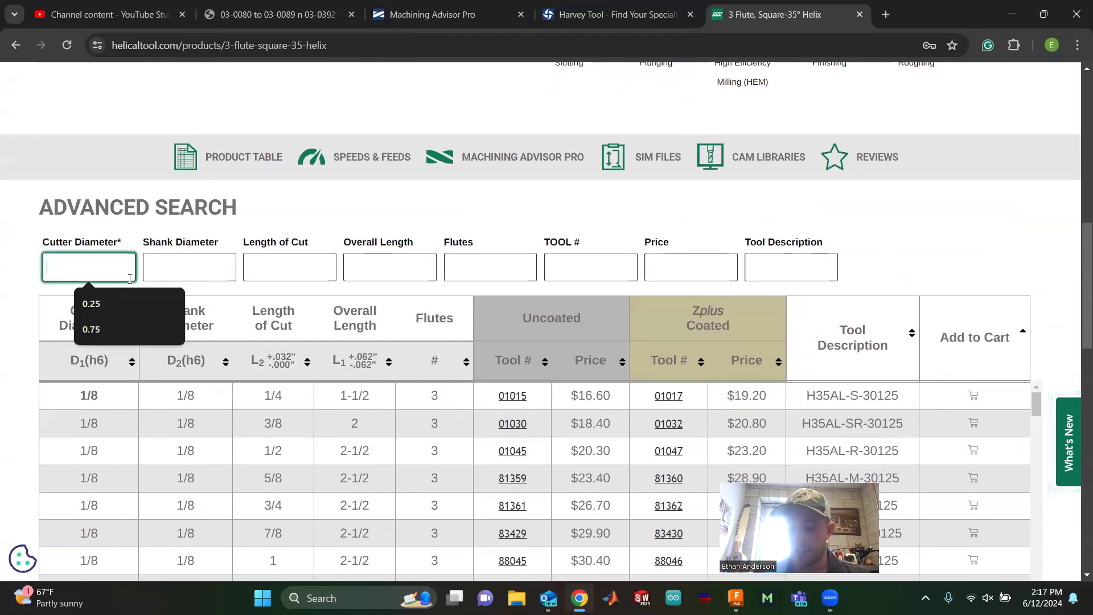
text(0.5)
click(37, 316)
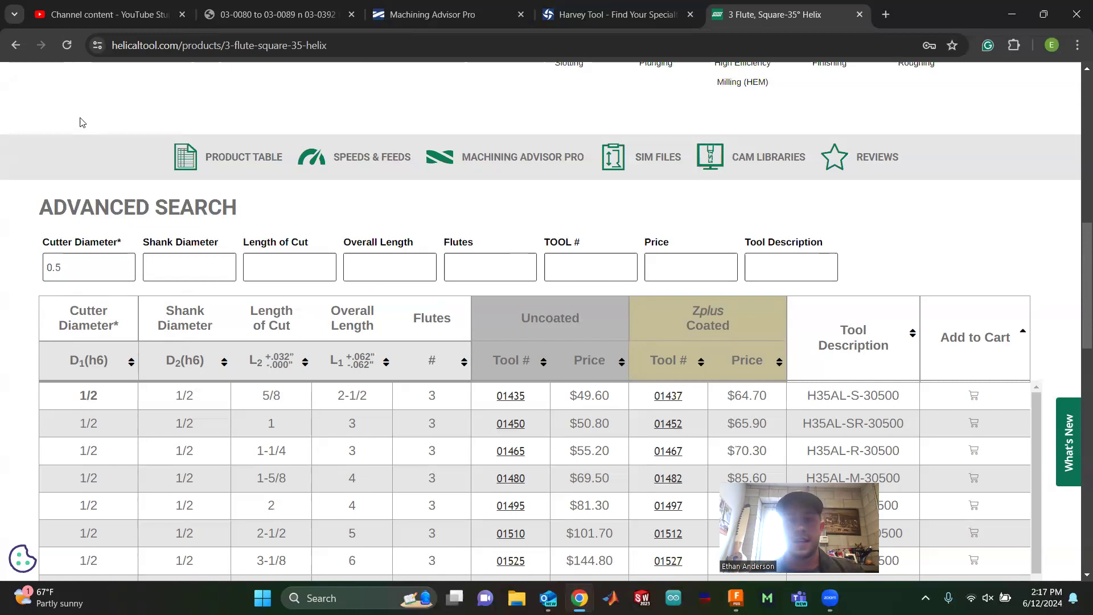
click(408, 22)
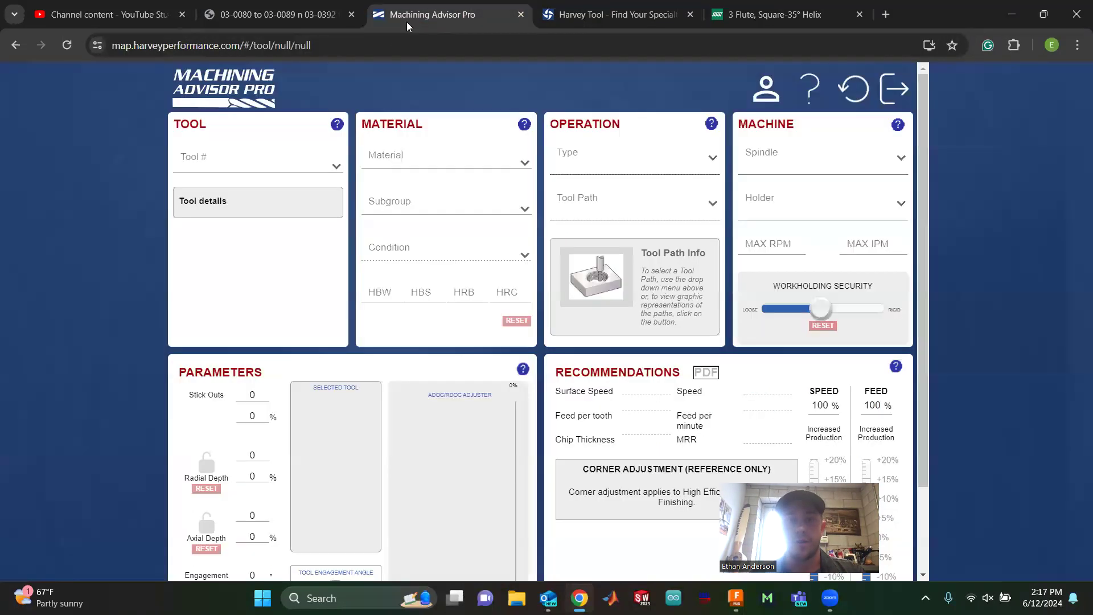
click(203, 165)
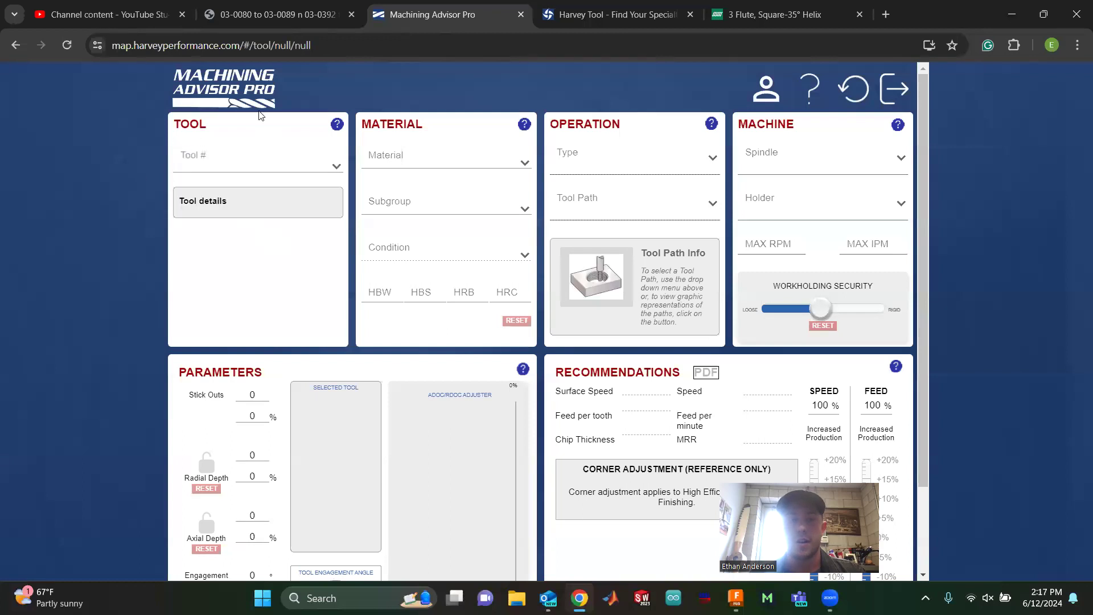
click(609, 14)
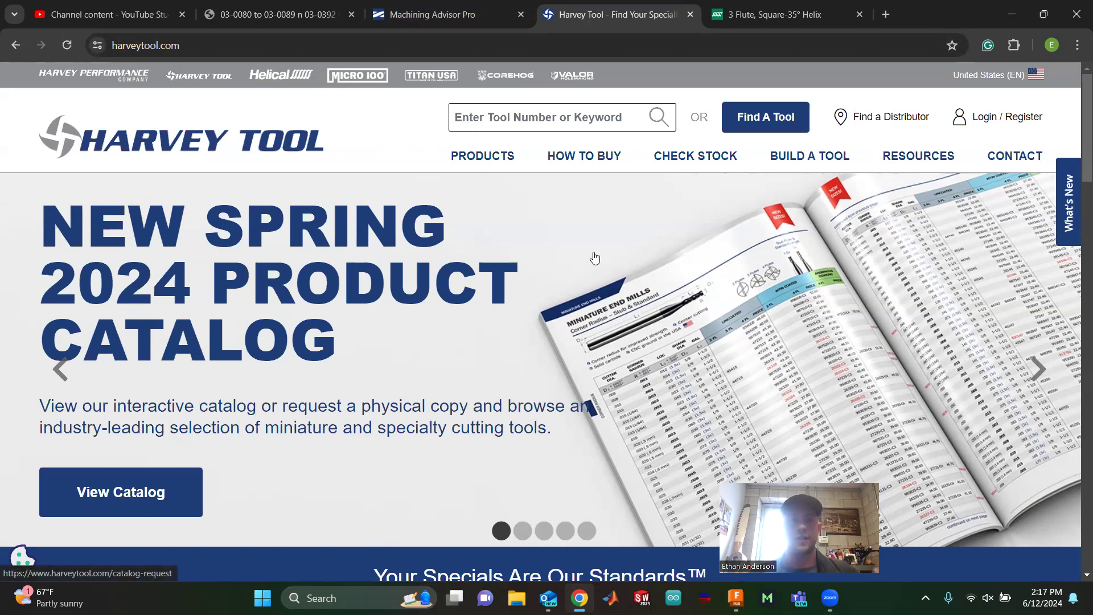
click(796, 20)
- Copy uncoated tool number 01450 from the row for the 1/2" end mill with 1" length of cut and 3" overall length
scroll(26, 399, down, 1)
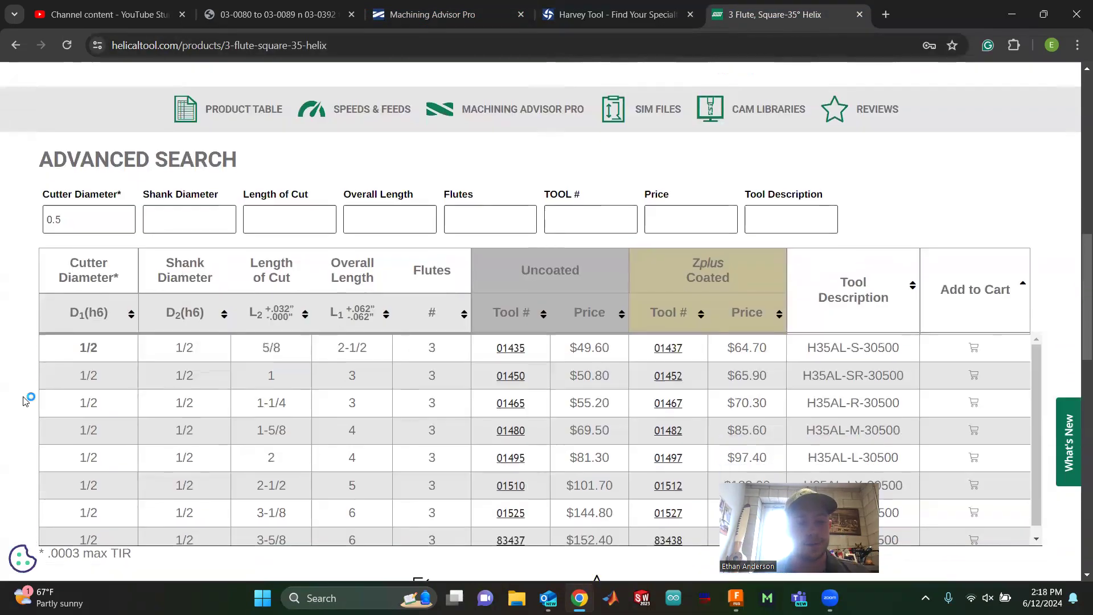
scroll(20, 403, up, 2)
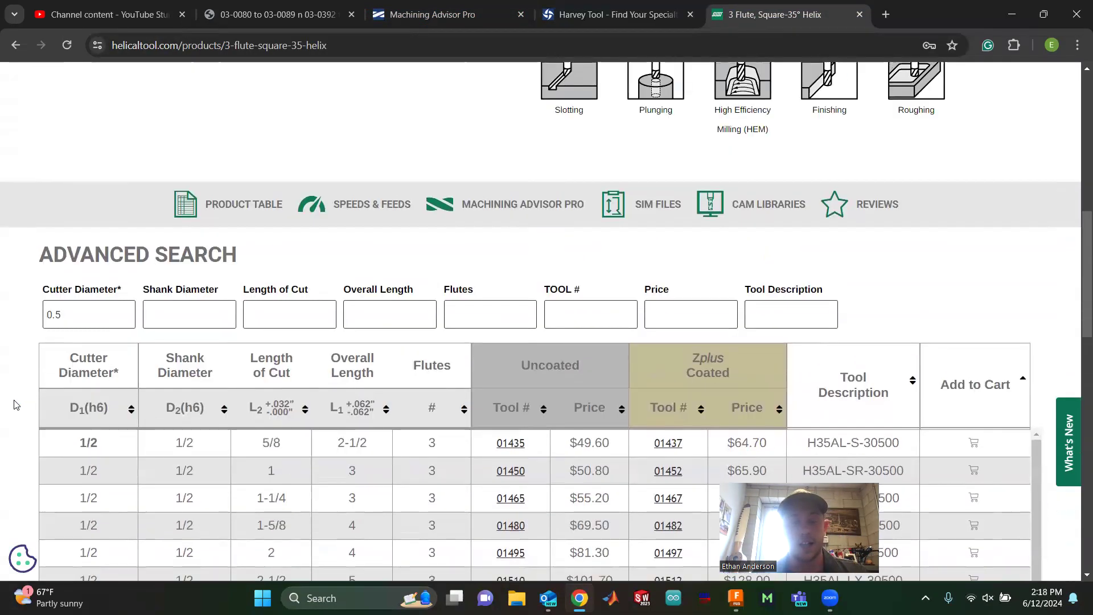
scroll(17, 403, down, 2)
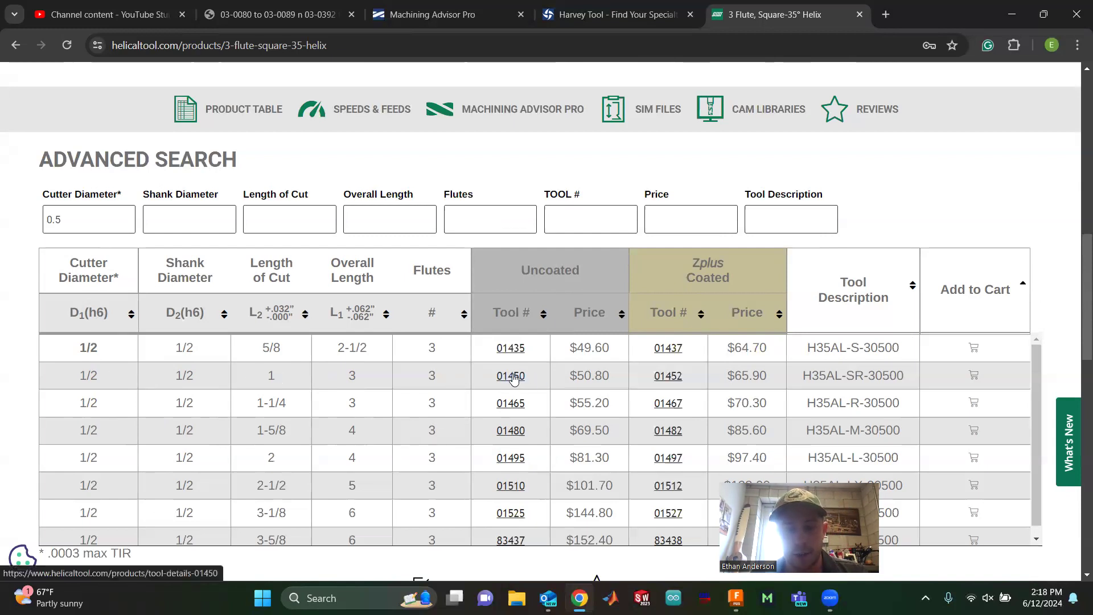
click(514, 374)
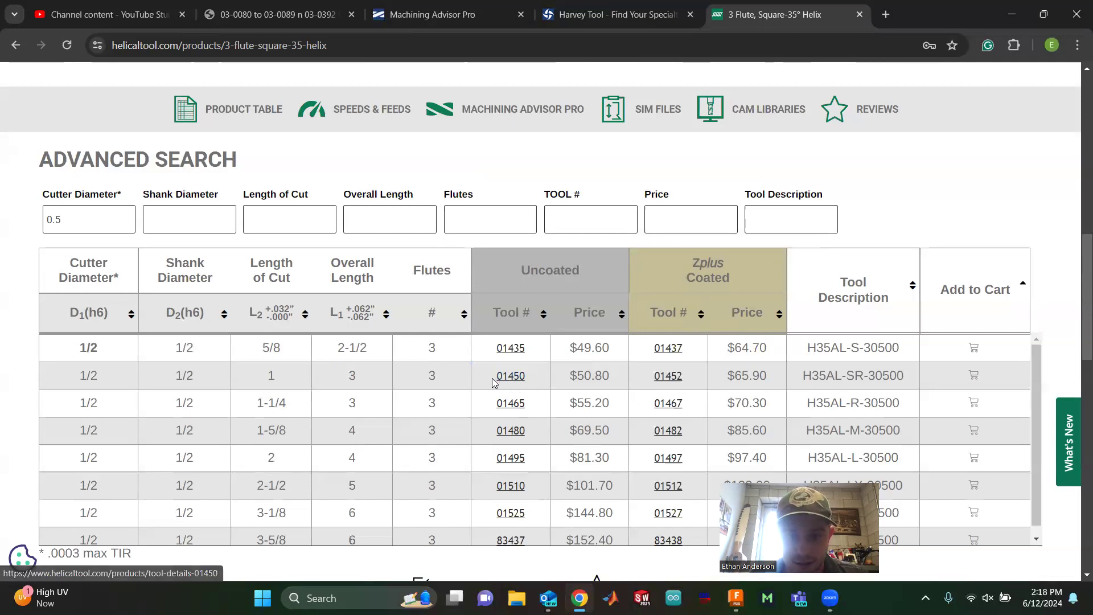
drag(494, 378, 531, 380)
key(ctrl+c)
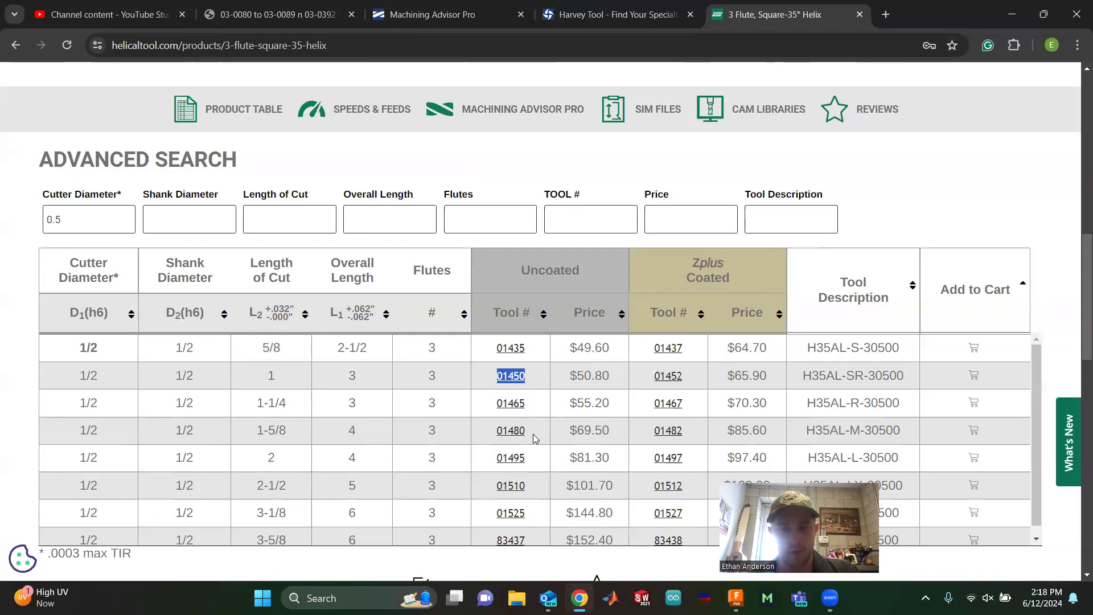
- Switch to Machining Advisor Pro, look up tool number 01450 and select Helical - 01450 (H35AL-SR-30500)
click(459, 21)
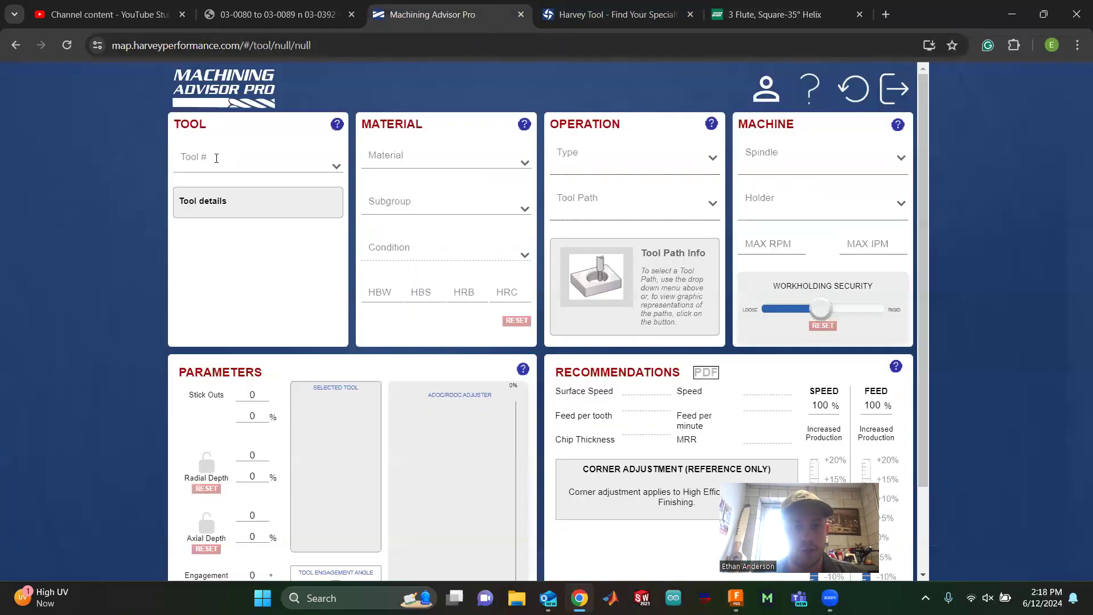
click(217, 159)
key(ctrl+v)
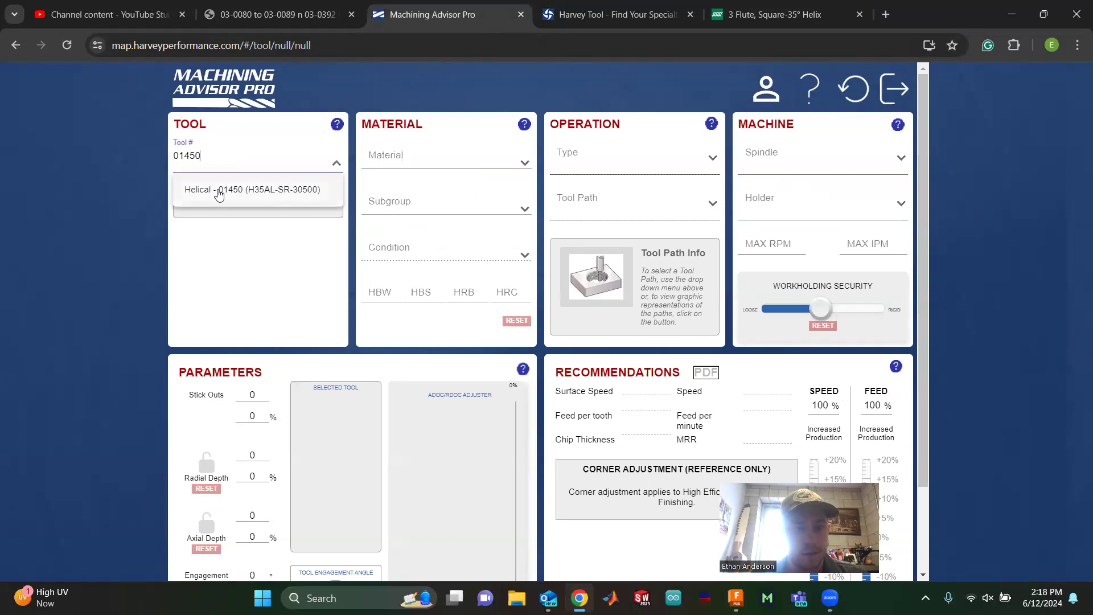
click(263, 190)
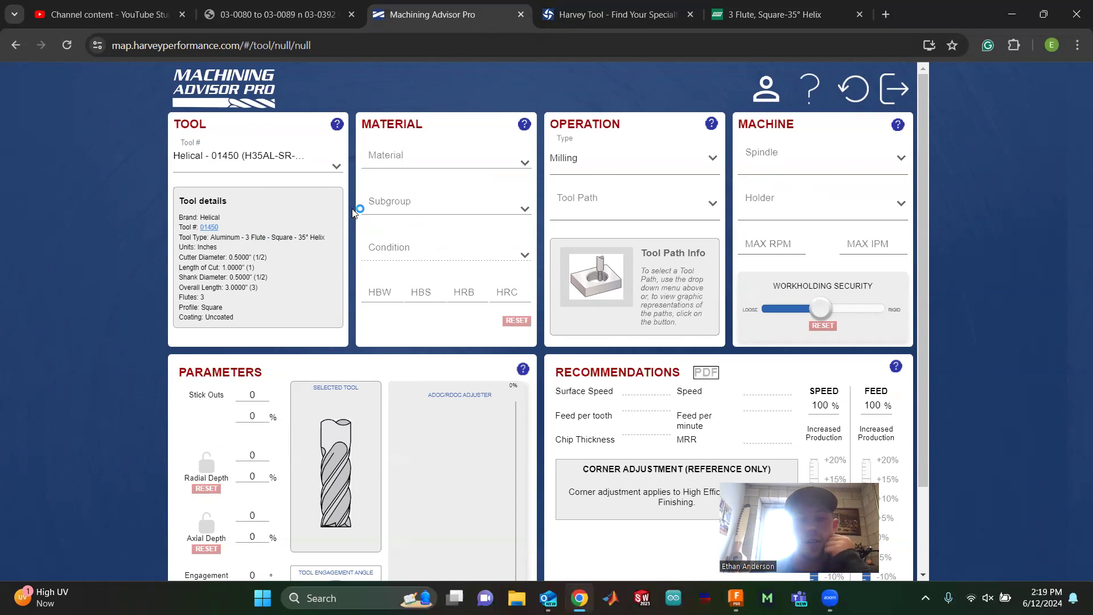
- Look through the available workpiece materials and set the material to Aluminum Alloy, Wrought
click(523, 164)
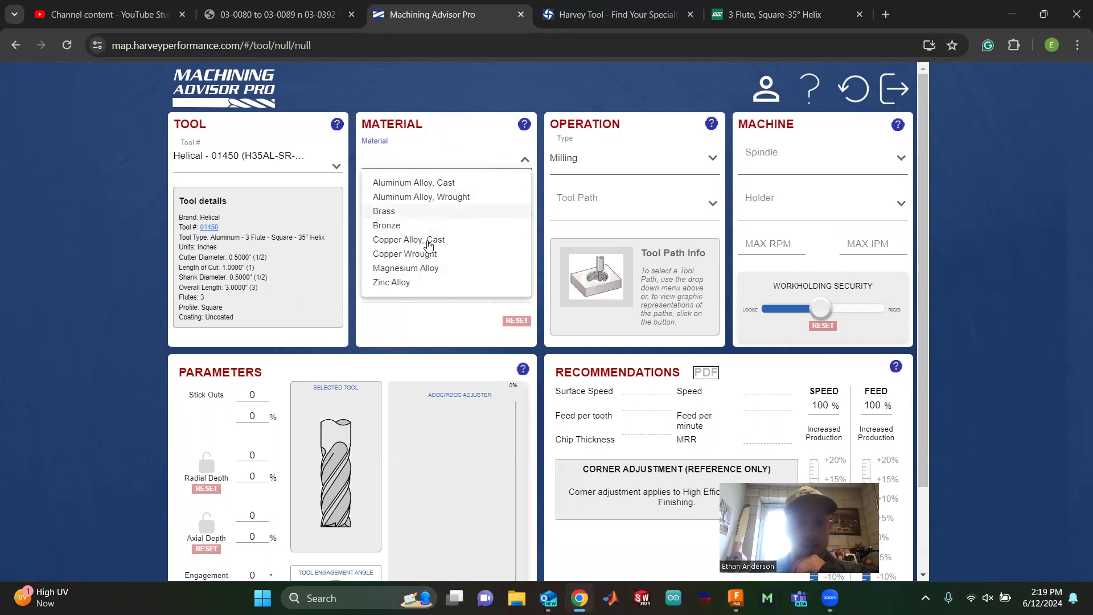
click(420, 306)
click(444, 157)
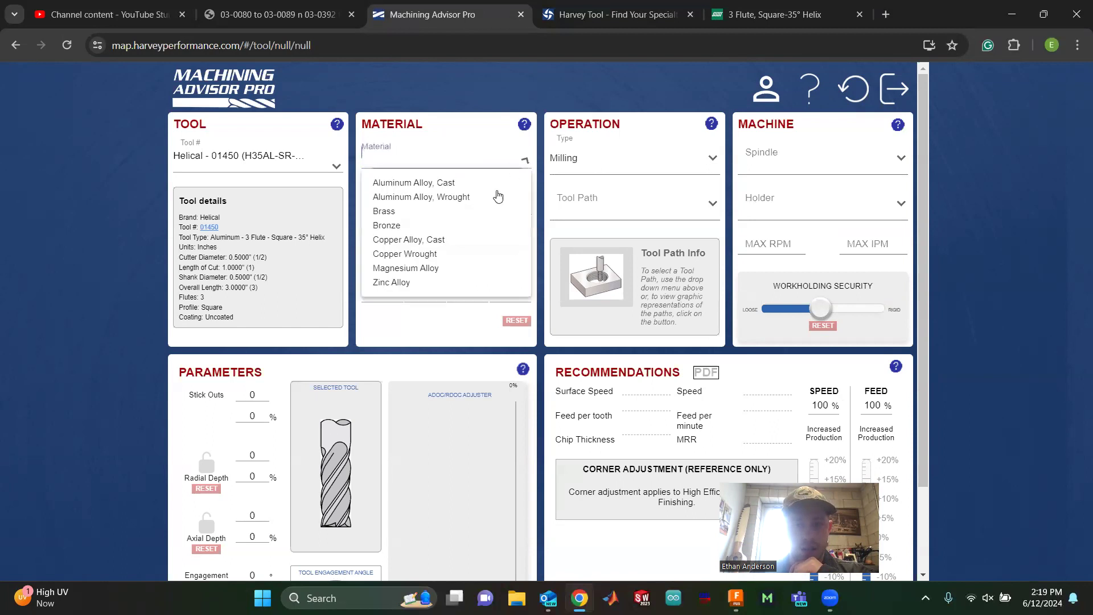
click(414, 309)
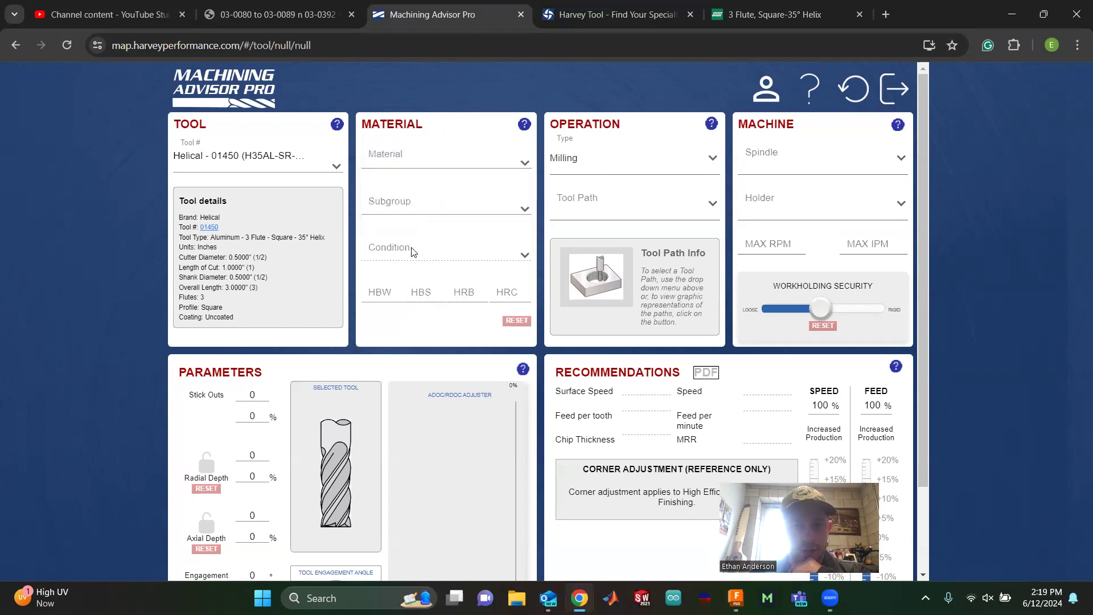
click(525, 162)
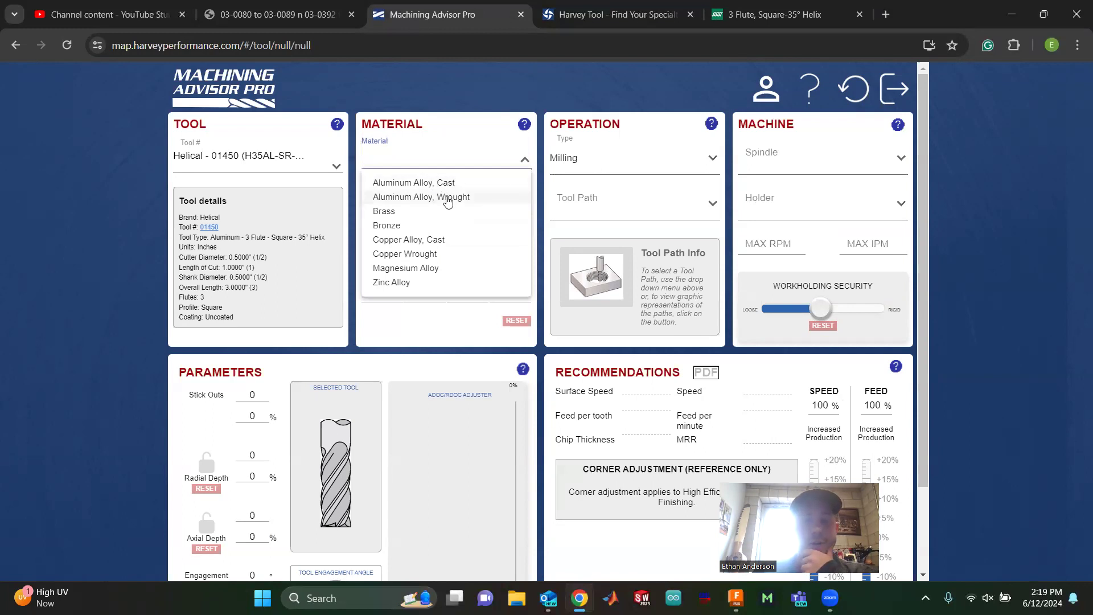
click(444, 196)
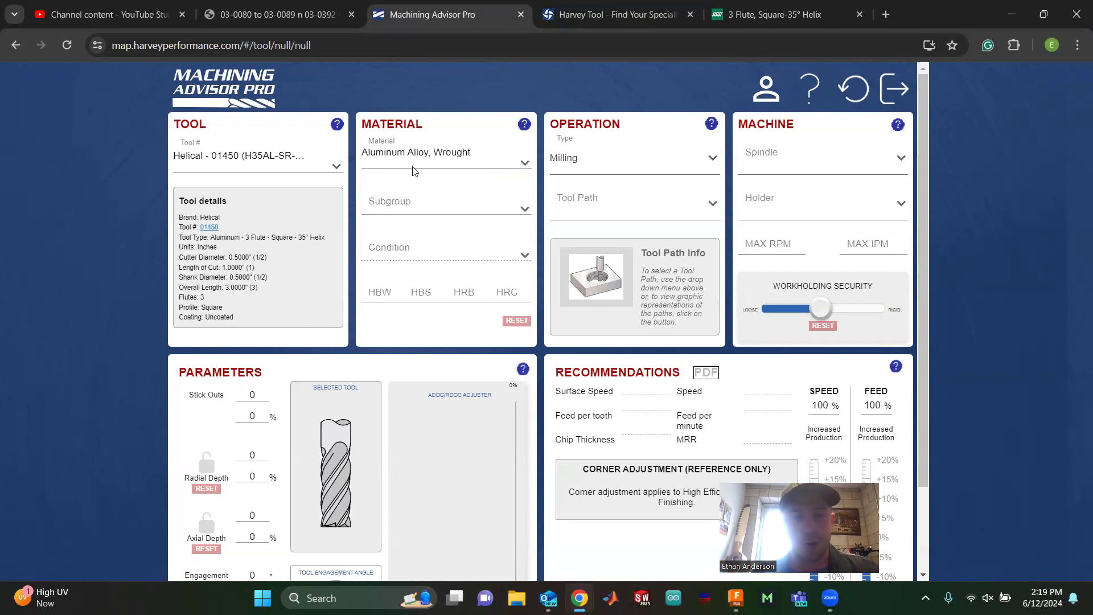
- Clear the chosen material to show the full material list, and reselect Aluminum Alloy, Wrought
click(260, 304)
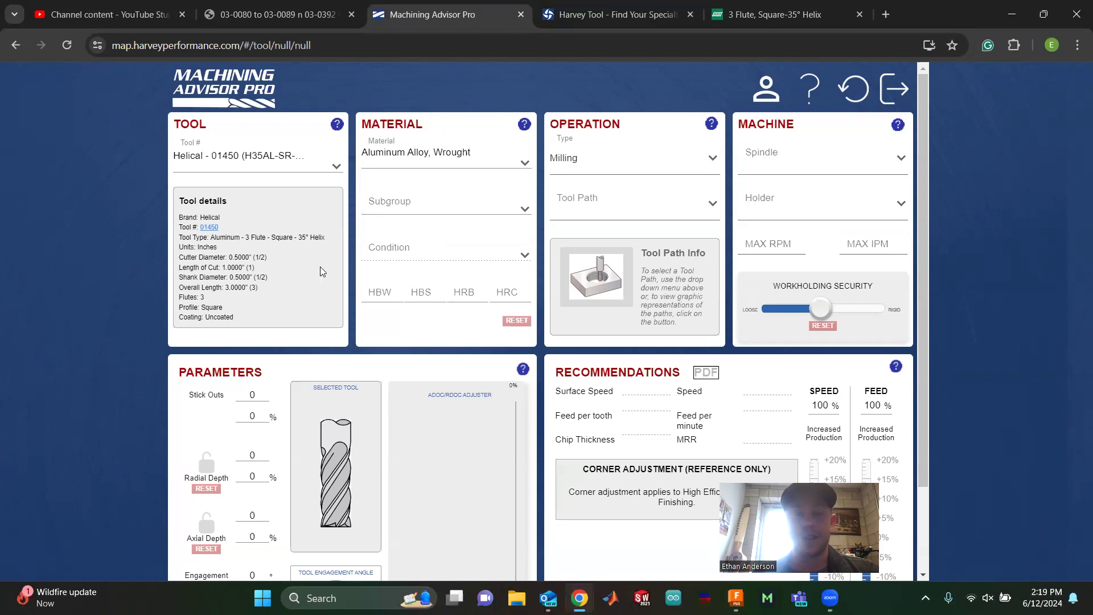
click(511, 158)
drag(470, 152, 360, 146)
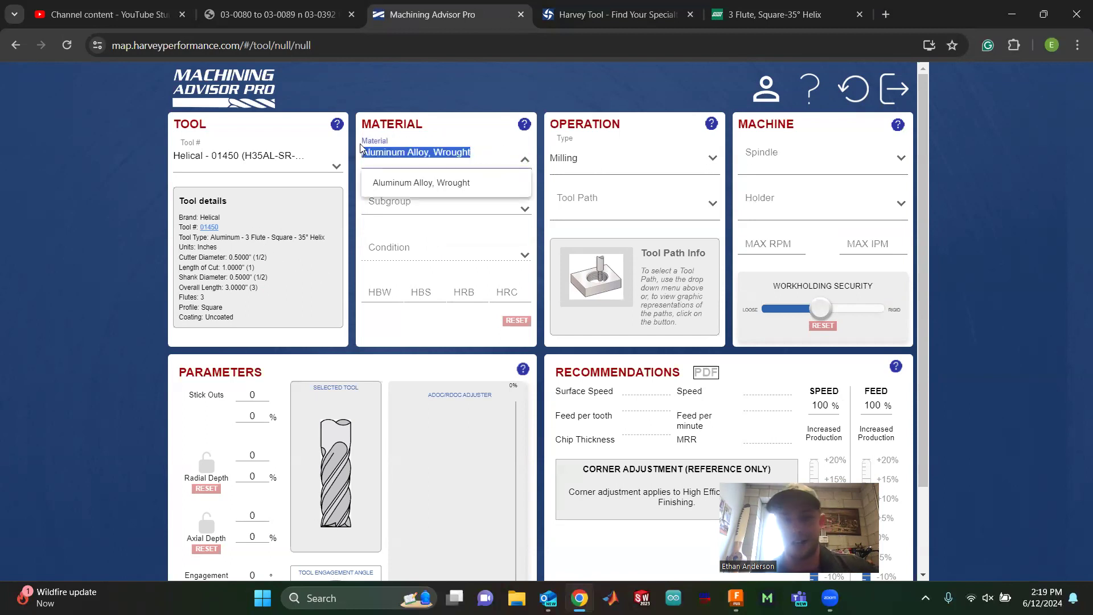
key(BackSpace)
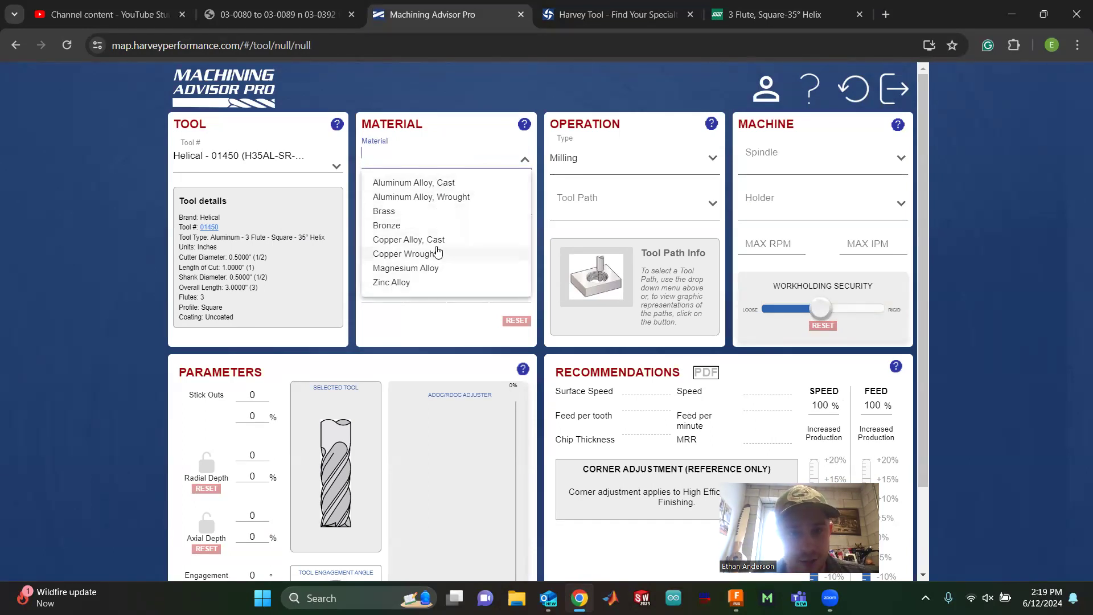
click(433, 196)
- Set the material subgroup to AA6061 and its condition to T6
click(430, 210)
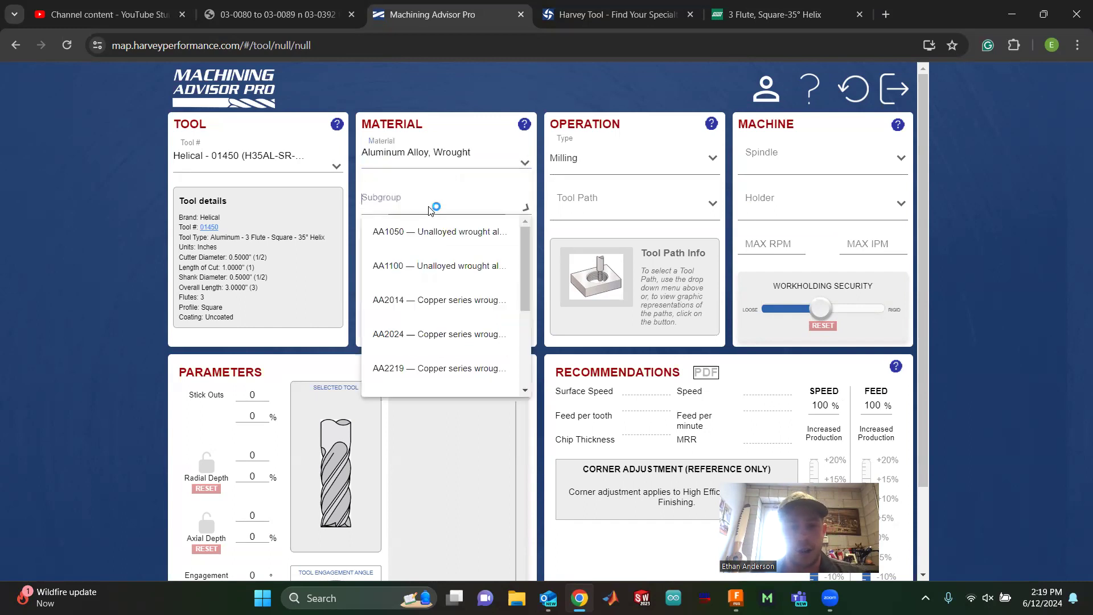
scroll(441, 273, down, 3)
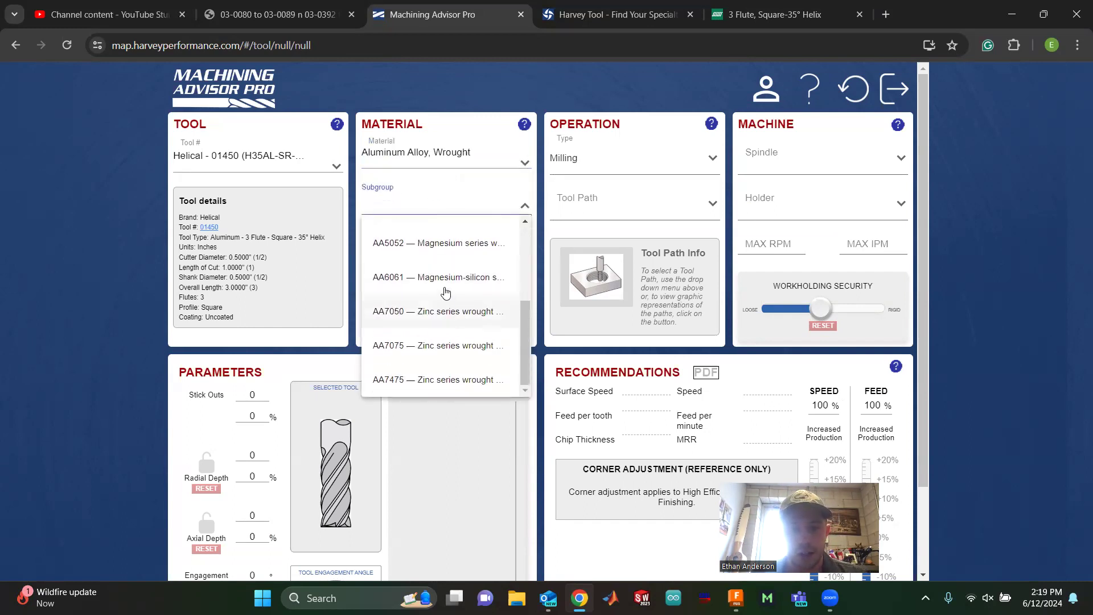
click(446, 279)
click(468, 252)
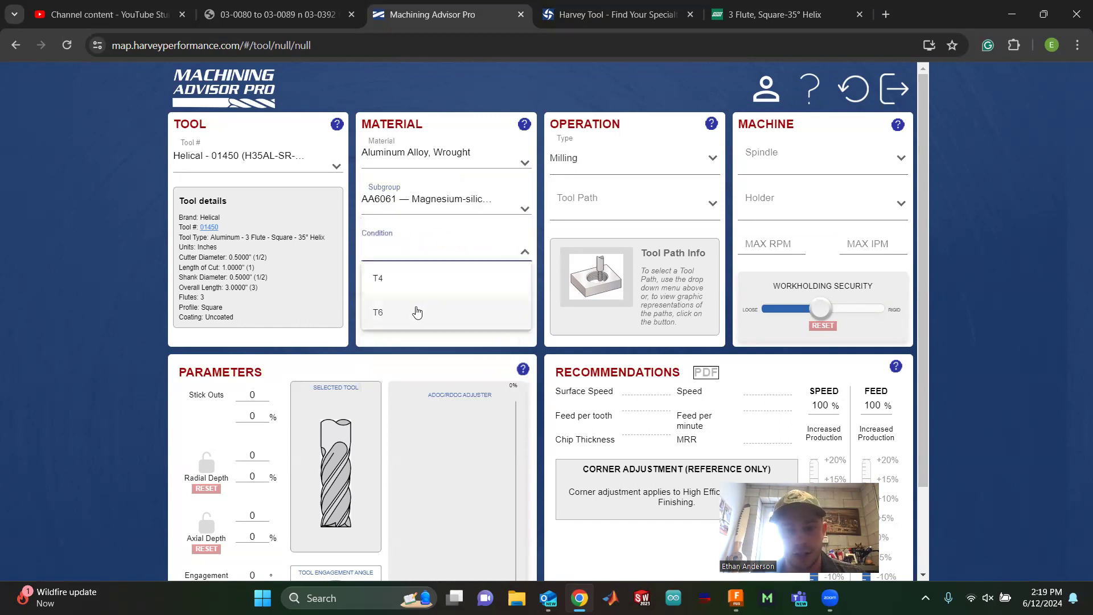
click(417, 311)
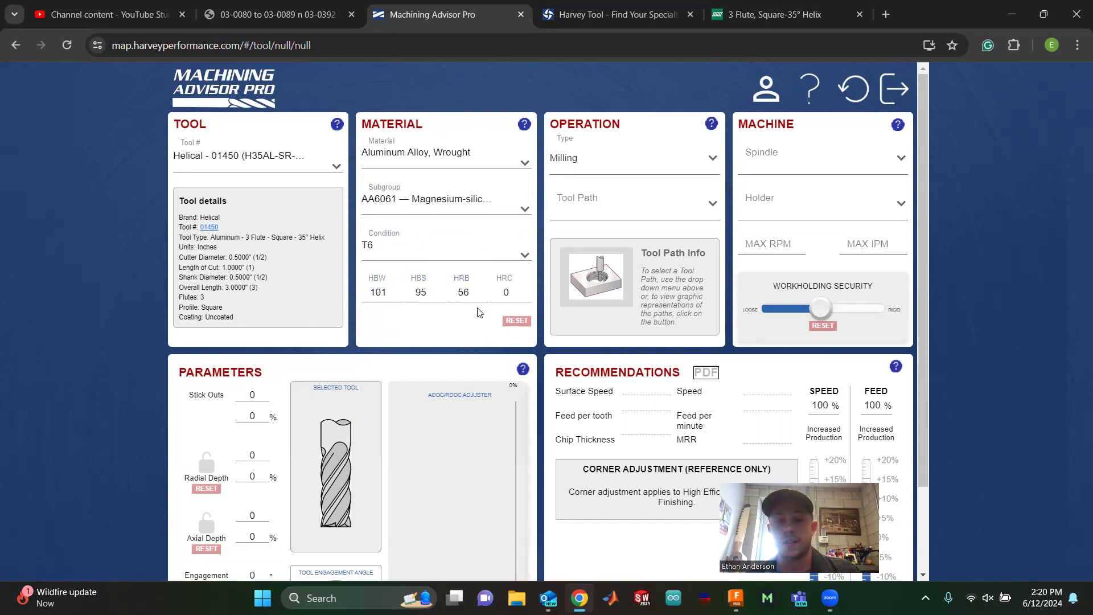
- Keep the operation type as Milling and set the tool path to High Efficiency Milling
click(655, 158)
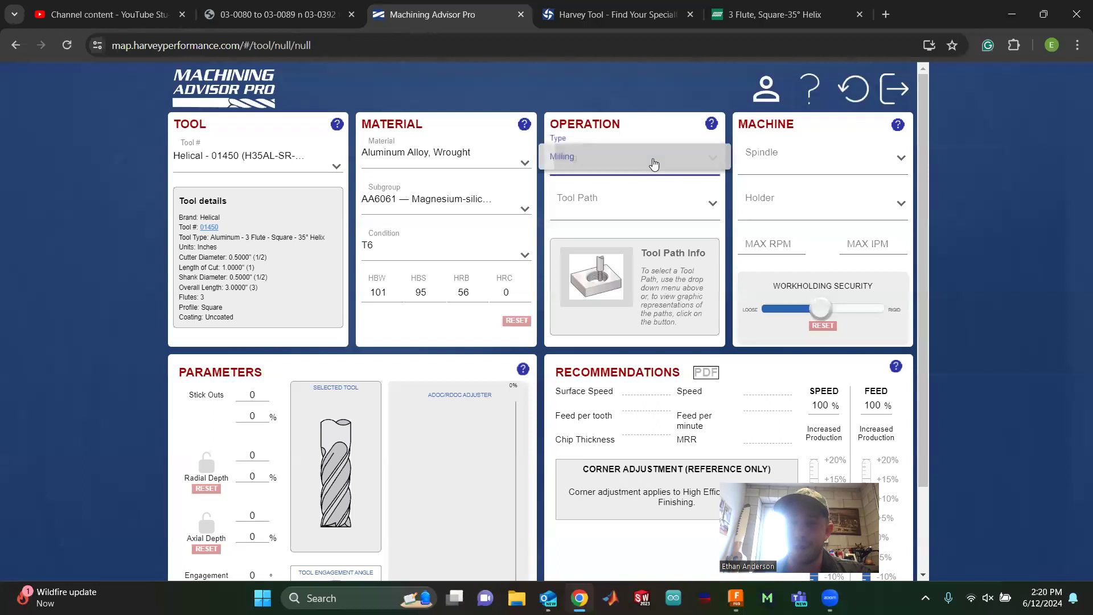
click(637, 202)
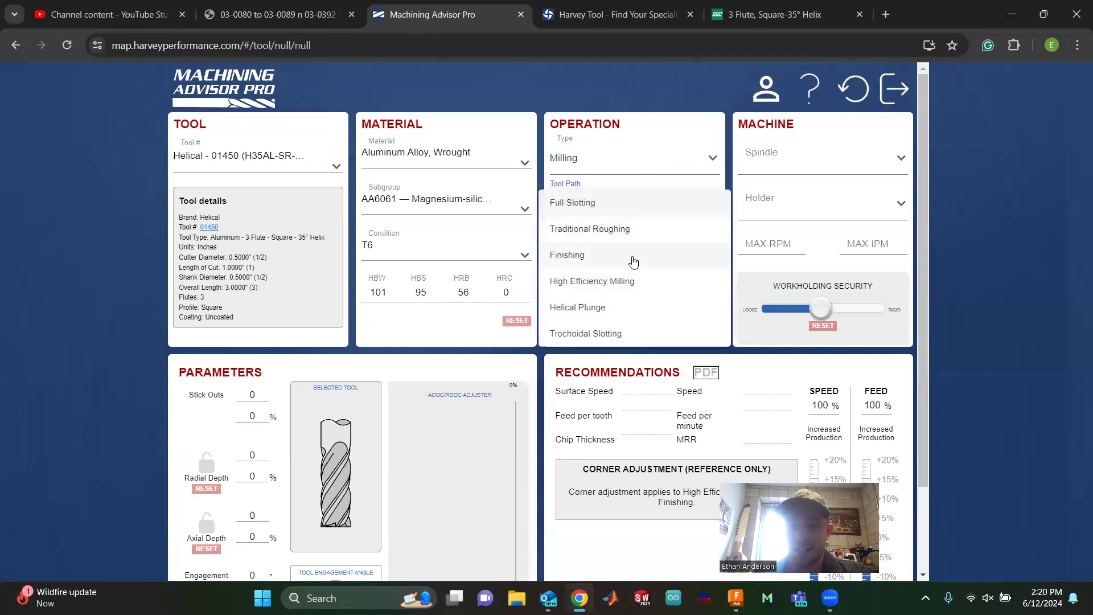
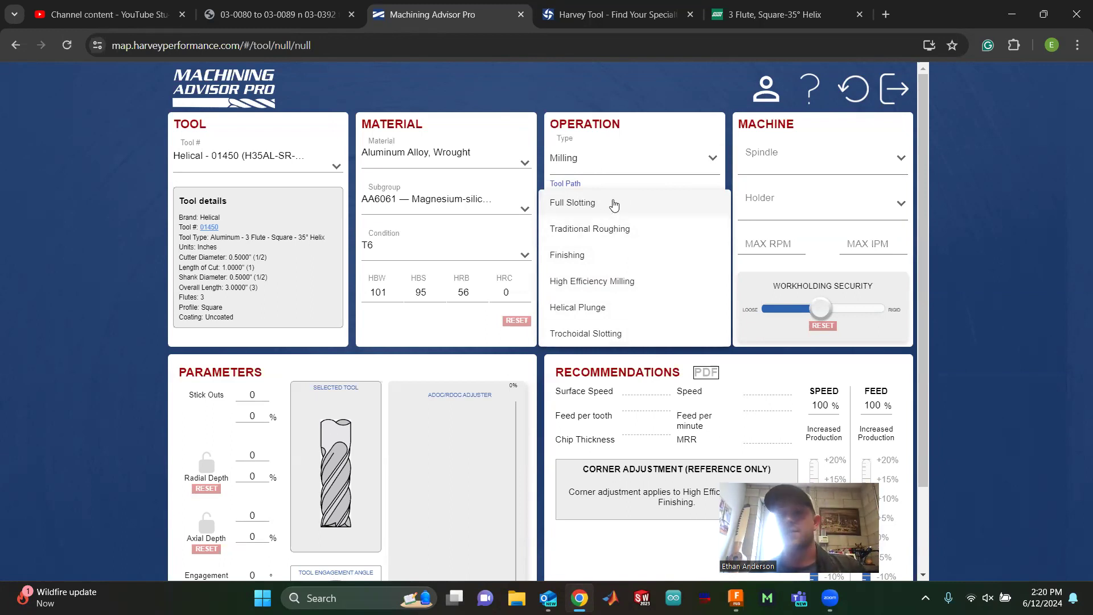
click(638, 279)
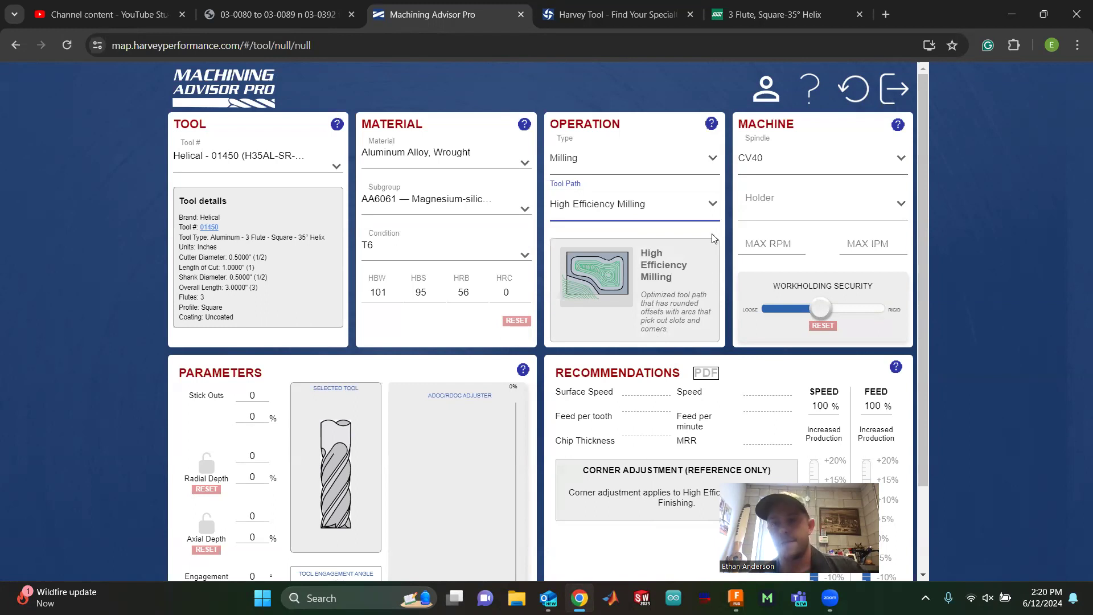
- Keep the CV40 spindle, set the tool holder to ER Collet, and acknowledge the tool path caution
click(790, 158)
click(805, 120)
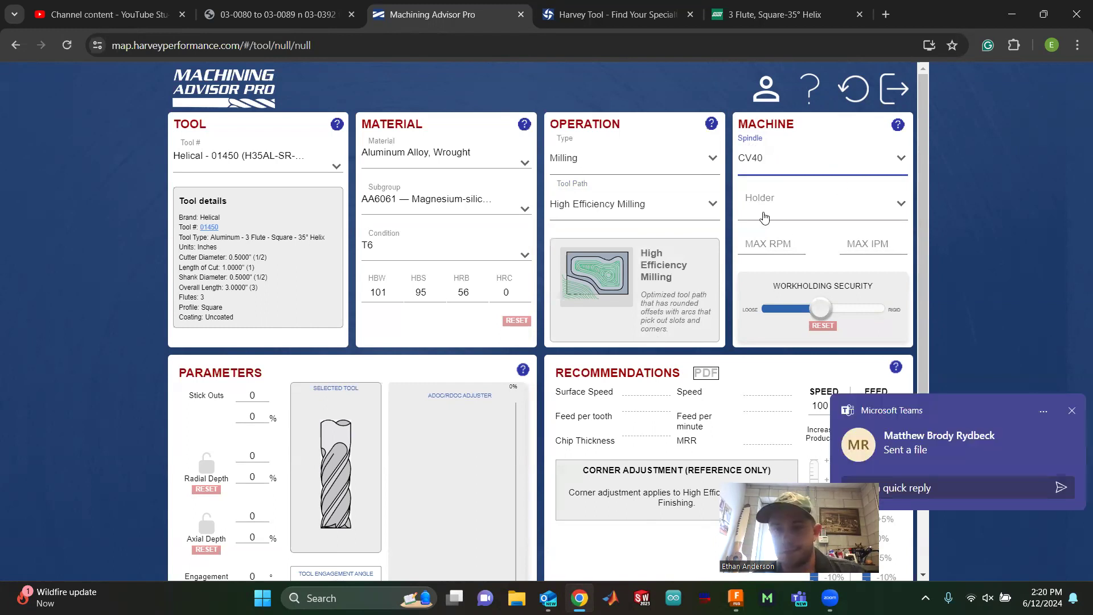
click(809, 204)
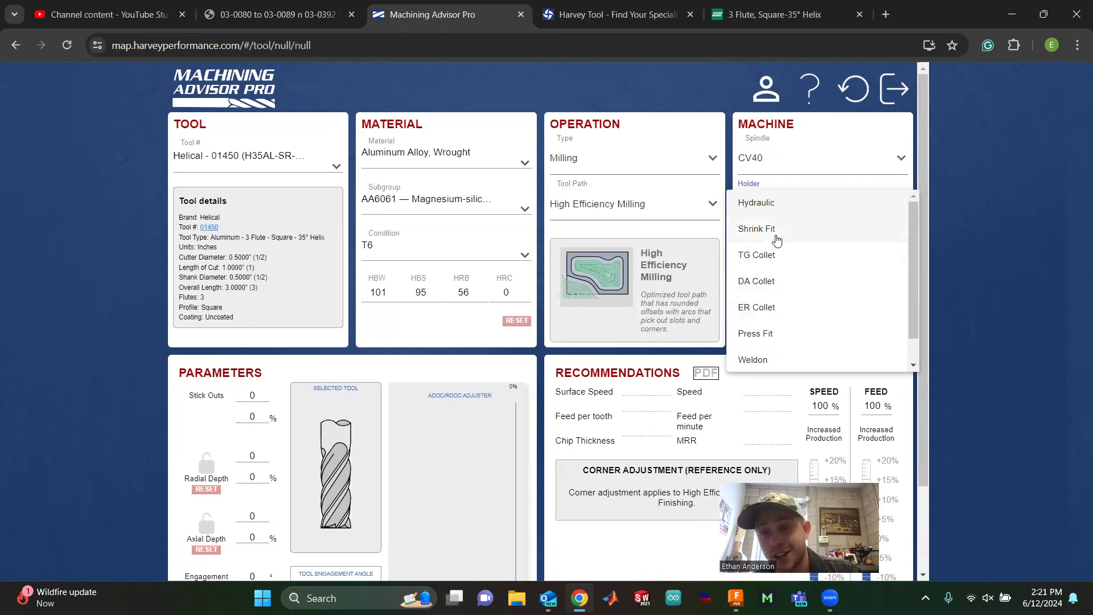
click(793, 309)
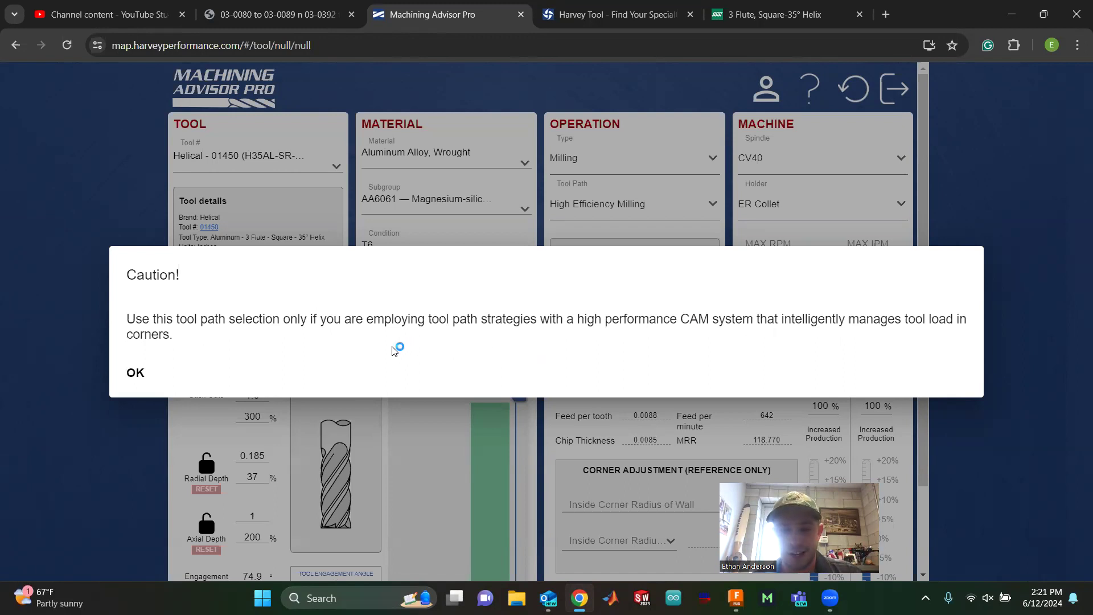
click(139, 377)
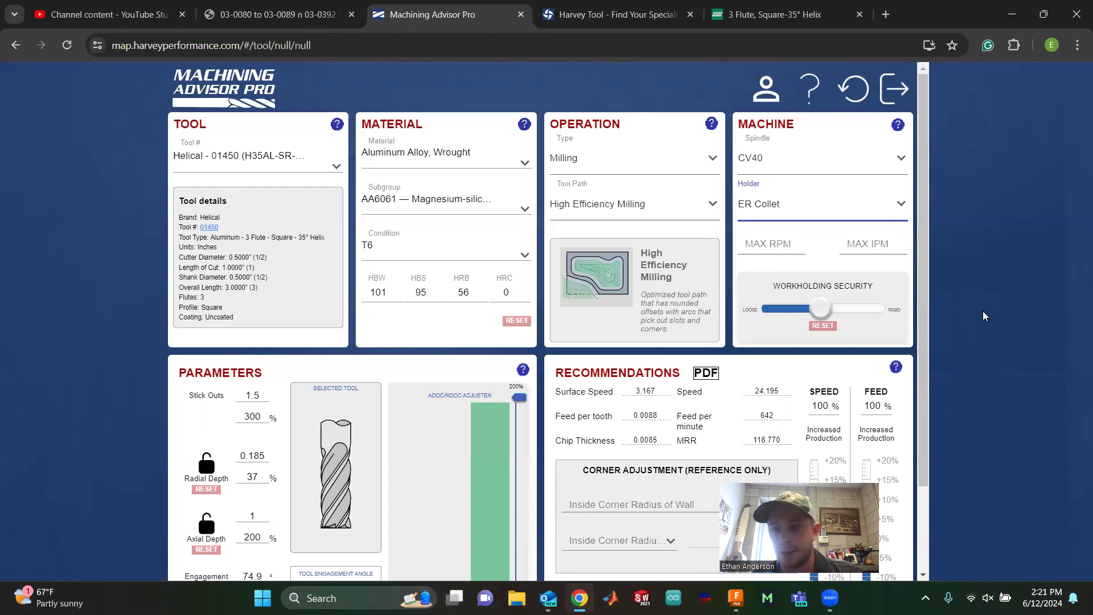
scroll(749, 368, down, 2)
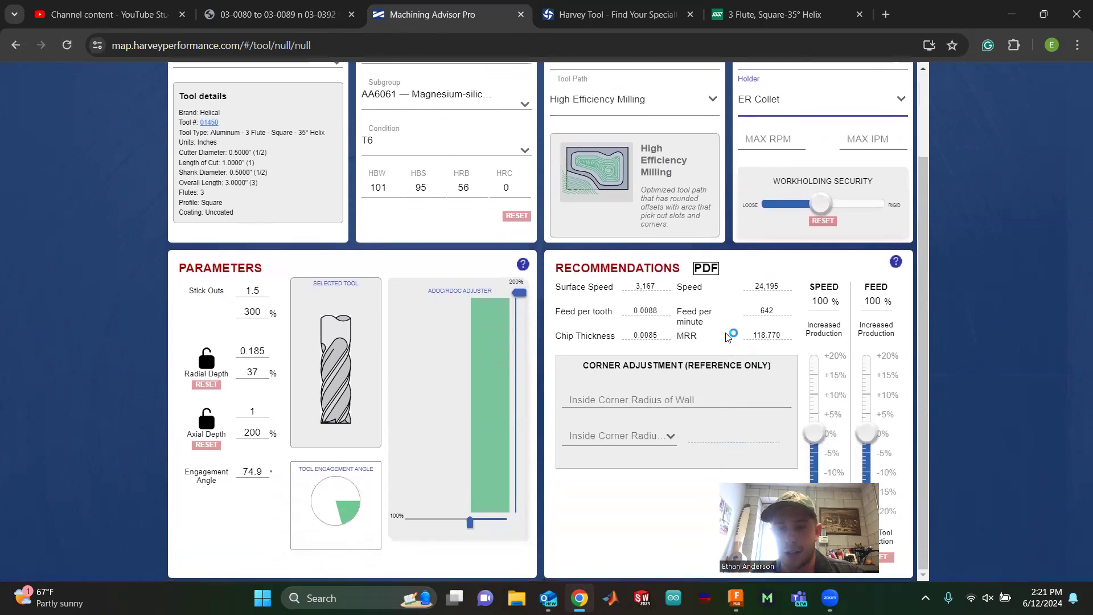
- Limit the machine's maximum spindle speed to 10000 RPM
click(755, 290)
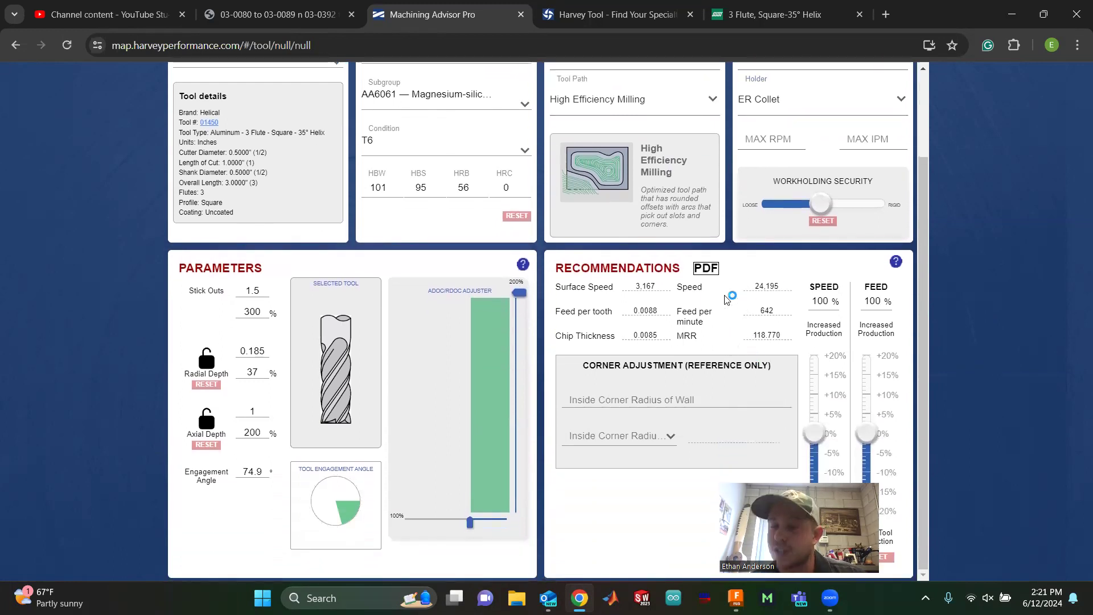
scroll(850, 293, up, 3)
click(798, 238)
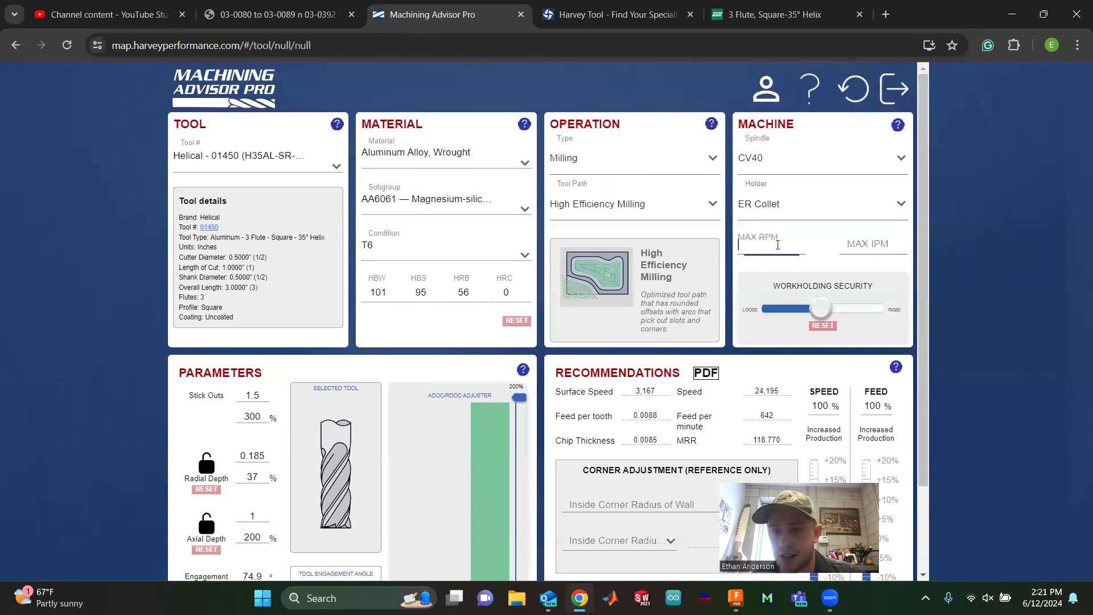
text(1000)
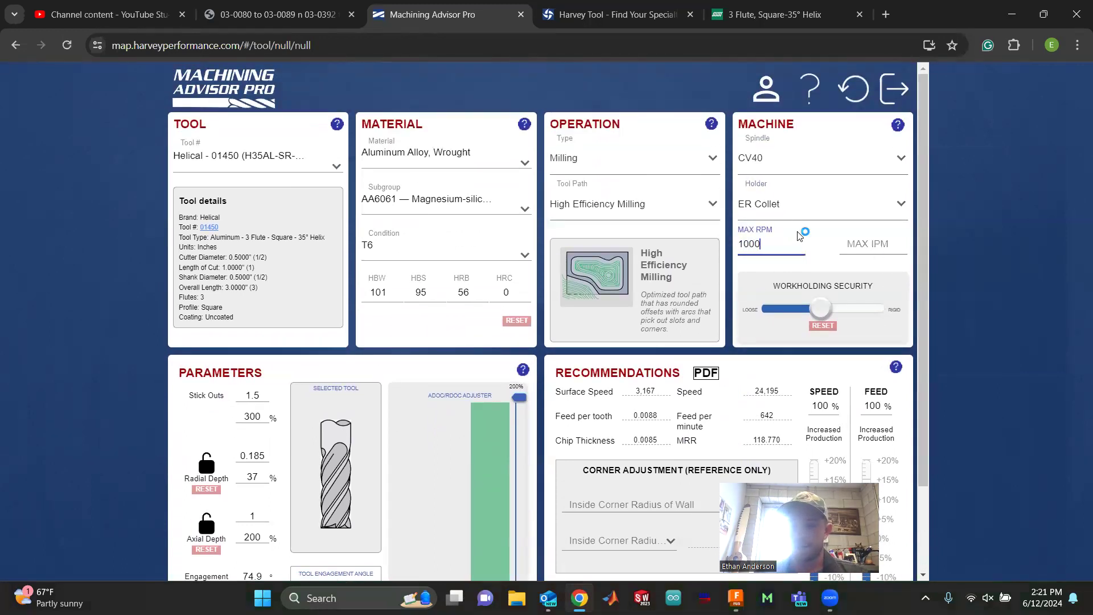
click(790, 354)
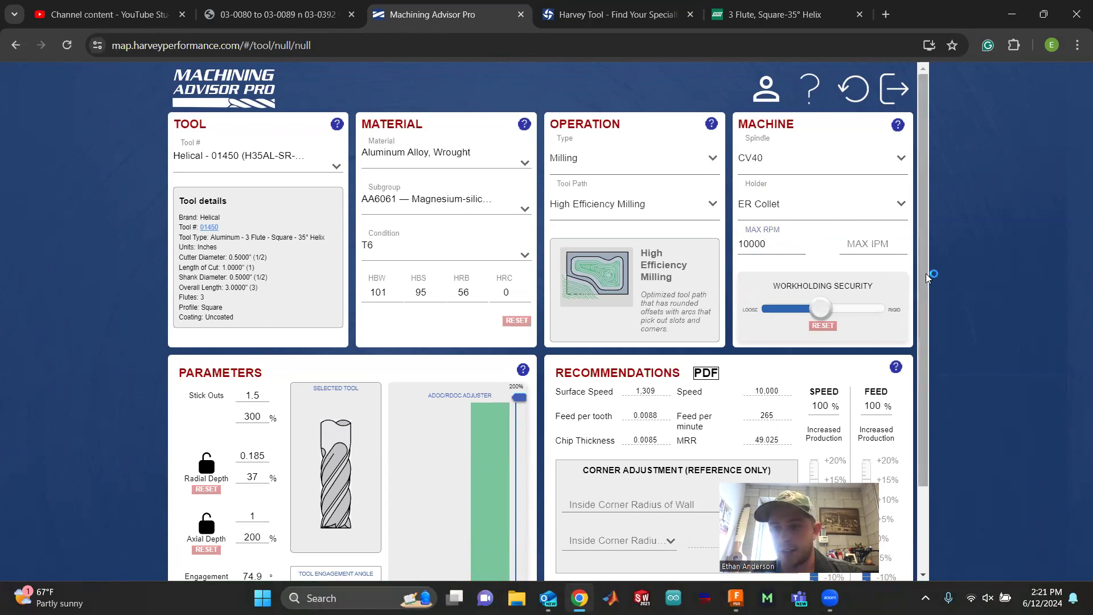
scroll(921, 317, down, 1)
scroll(920, 317, up, 1)
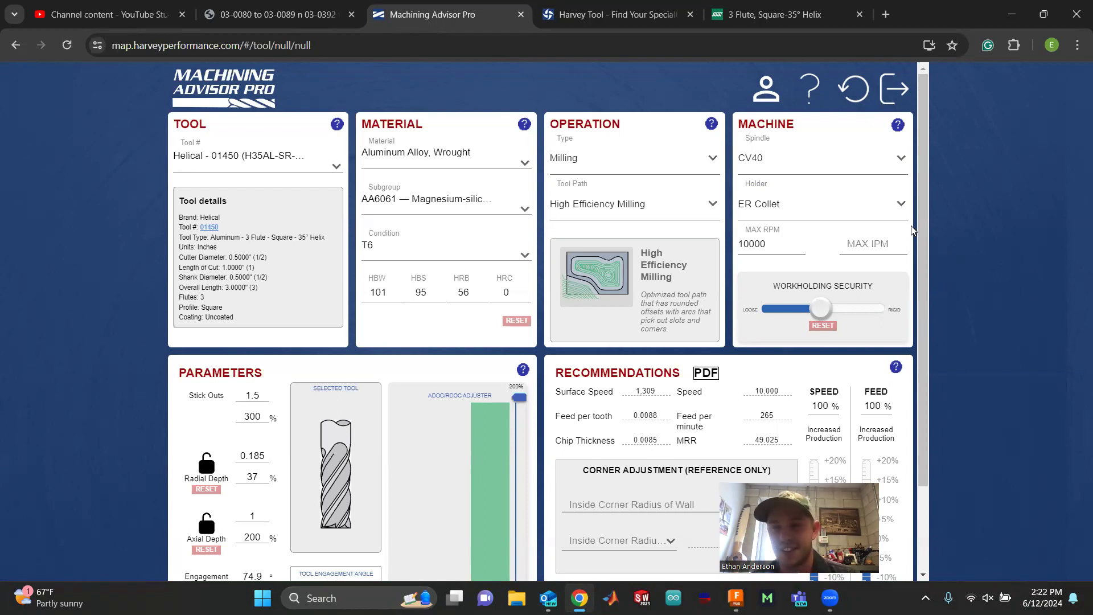
- Set the workholding security to its loosest setting
scroll(888, 262, down, 1)
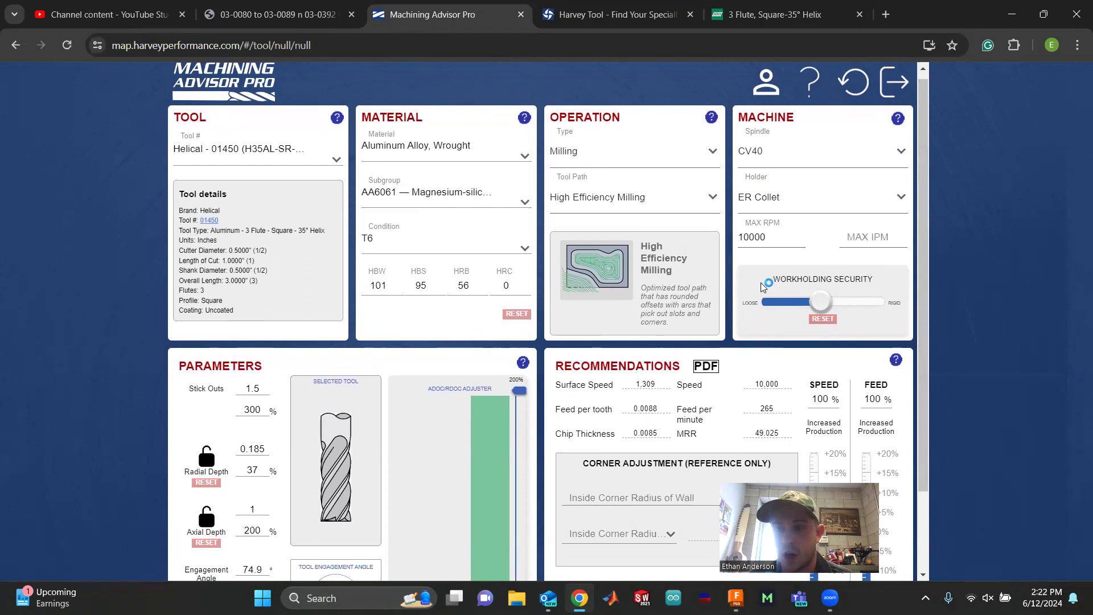
drag(832, 294, 759, 302)
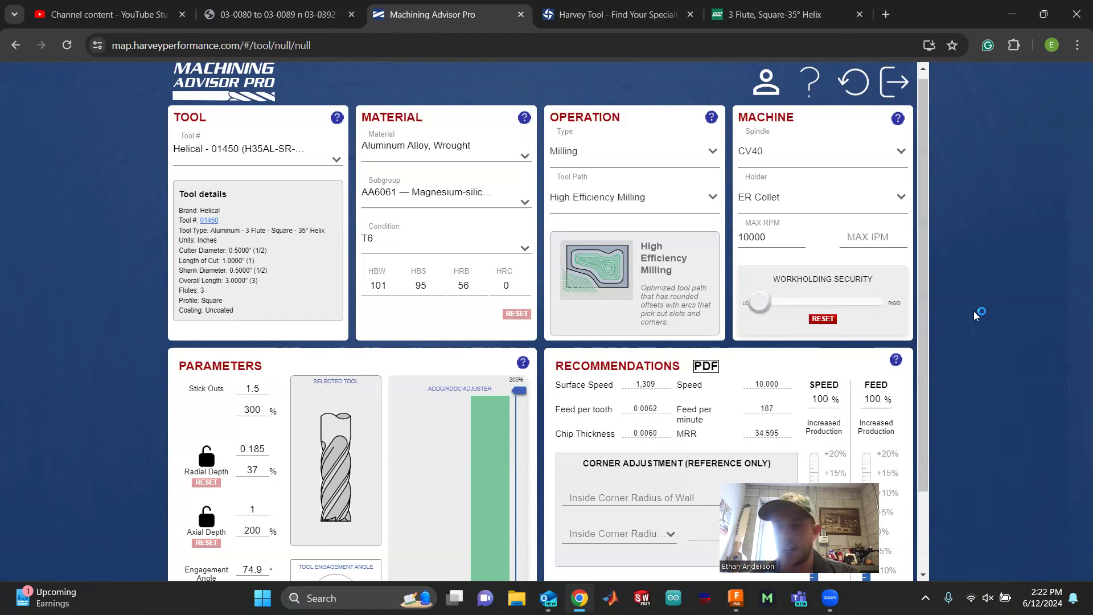
- Reduce the recommended speed and feed to 80% each, and set the radial depth of cut to 0.05
drag(925, 302, 925, 375)
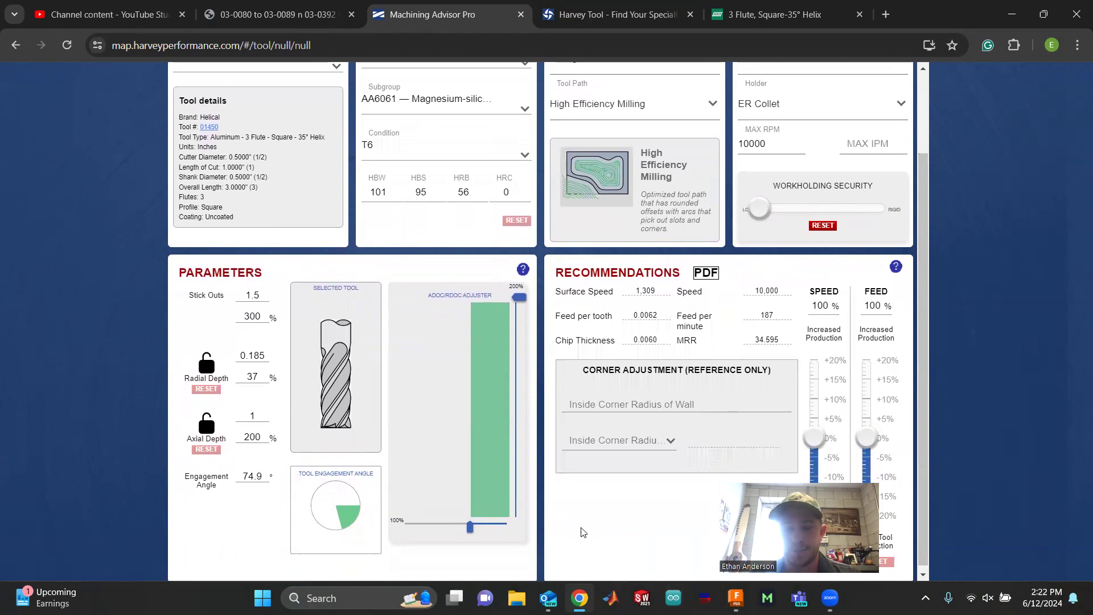
scroll(580, 530, down, 1)
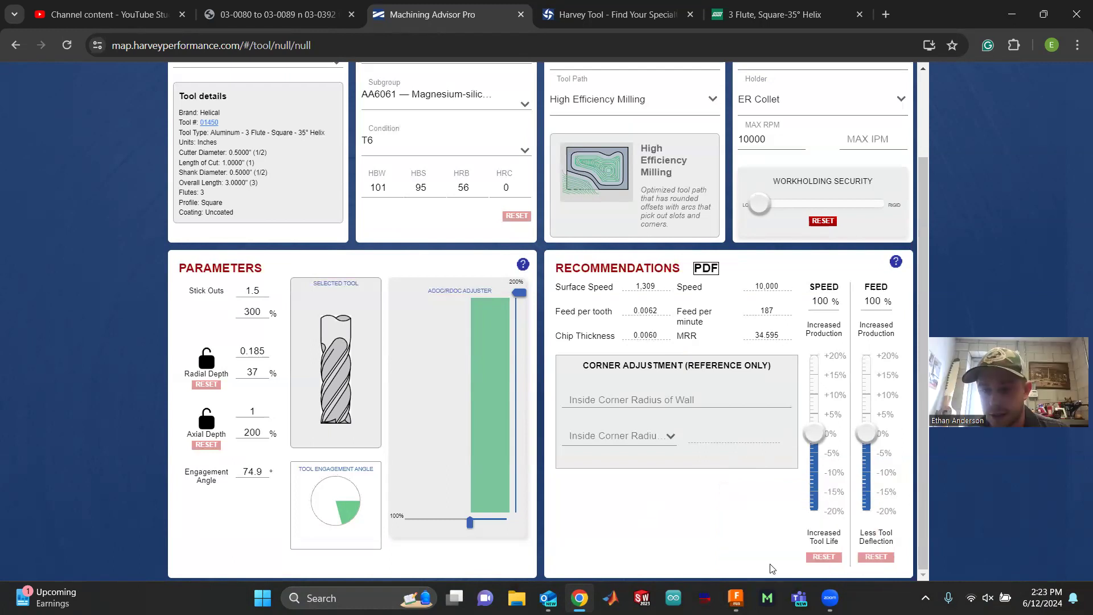
drag(812, 433, 814, 510)
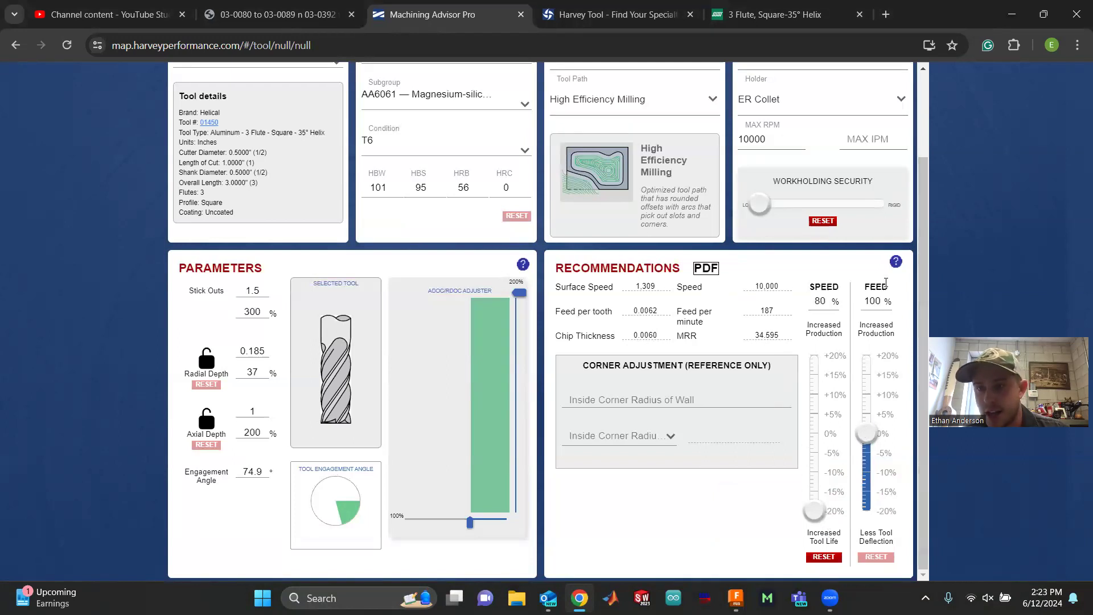
drag(864, 434, 858, 535)
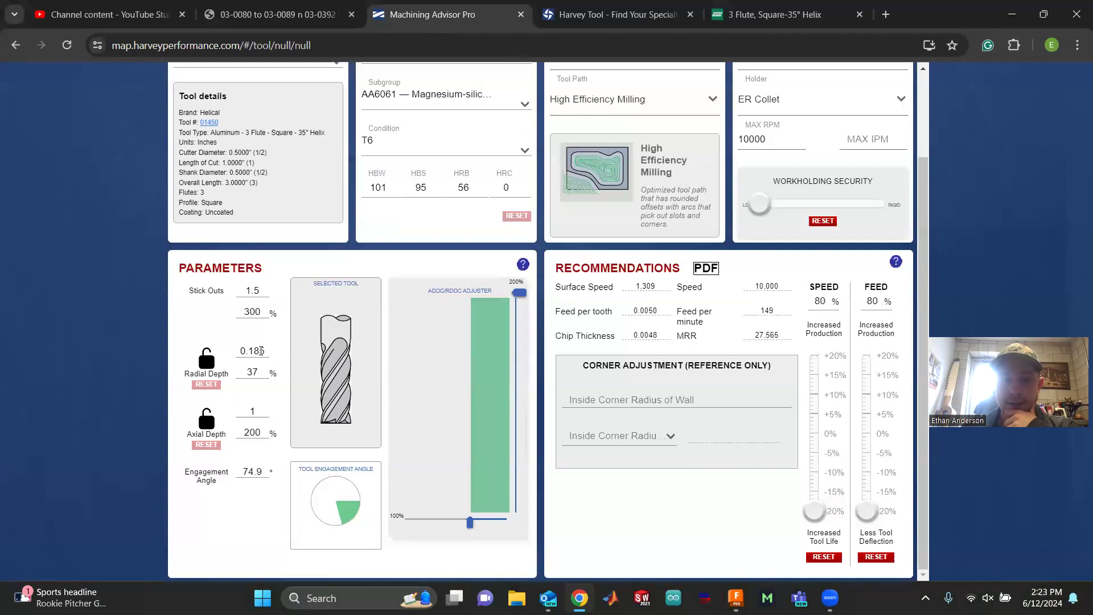
double_click(261, 350)
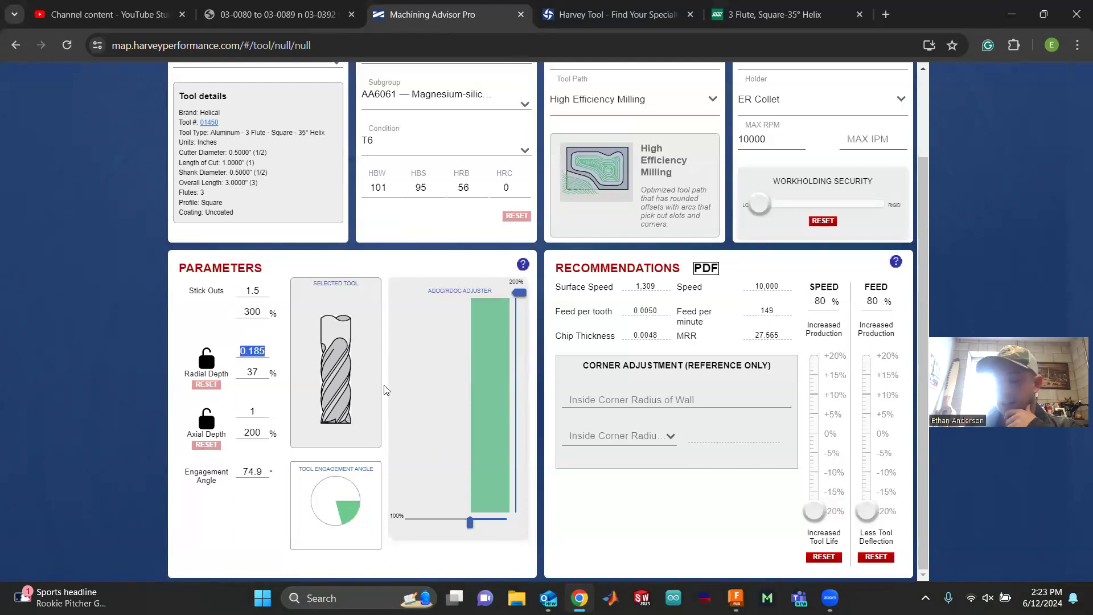
text(0.05)
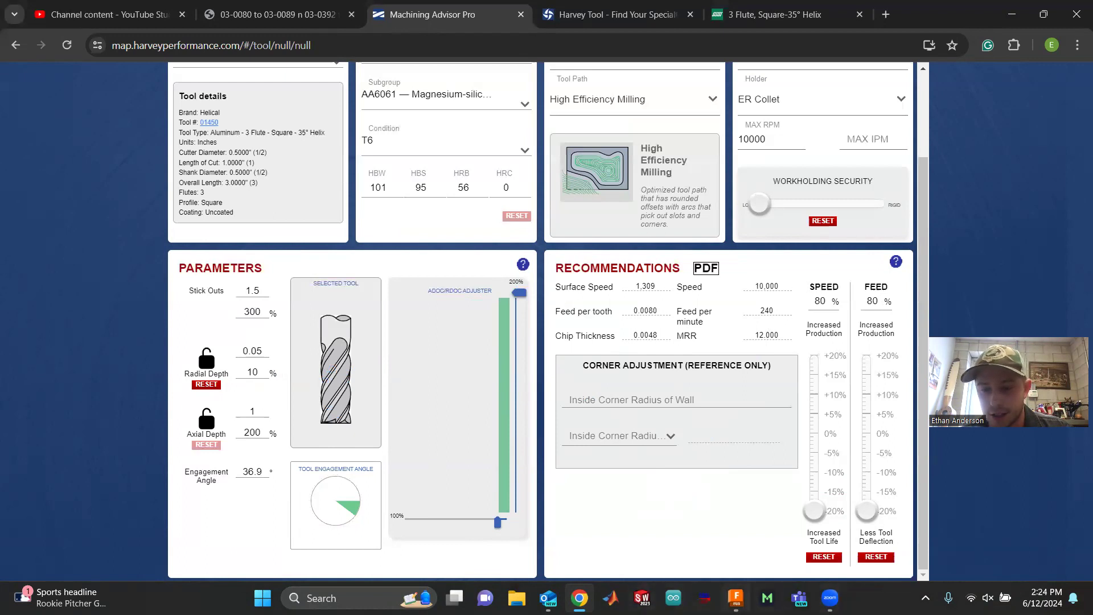
- Switch to Fusion's tool library and set the default preset's spindle speed to 10000 rpm
click(736, 598)
click(609, 114)
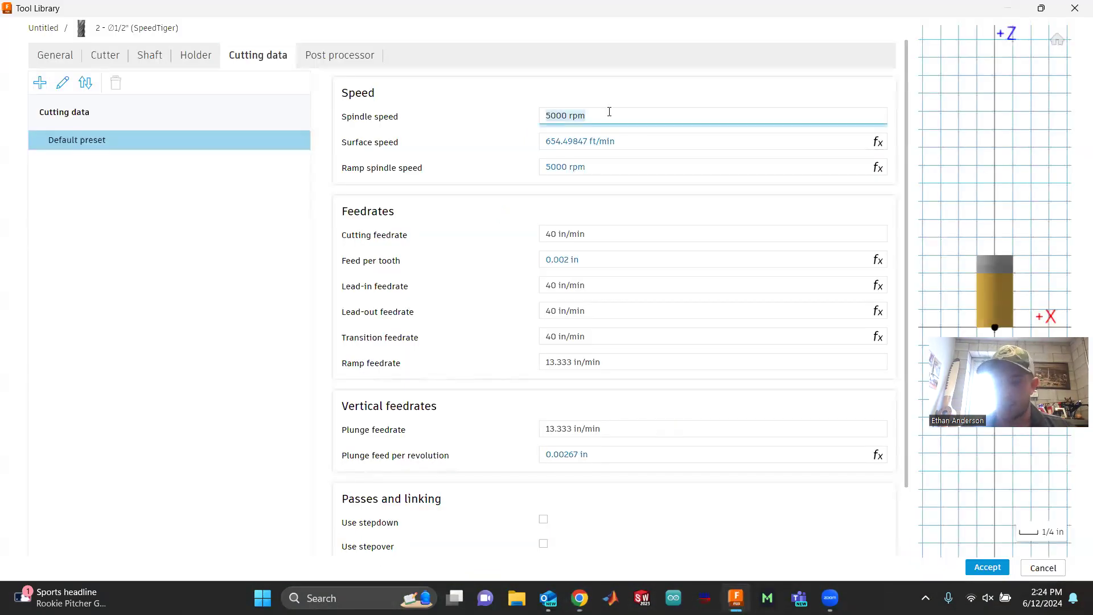
text(10000)
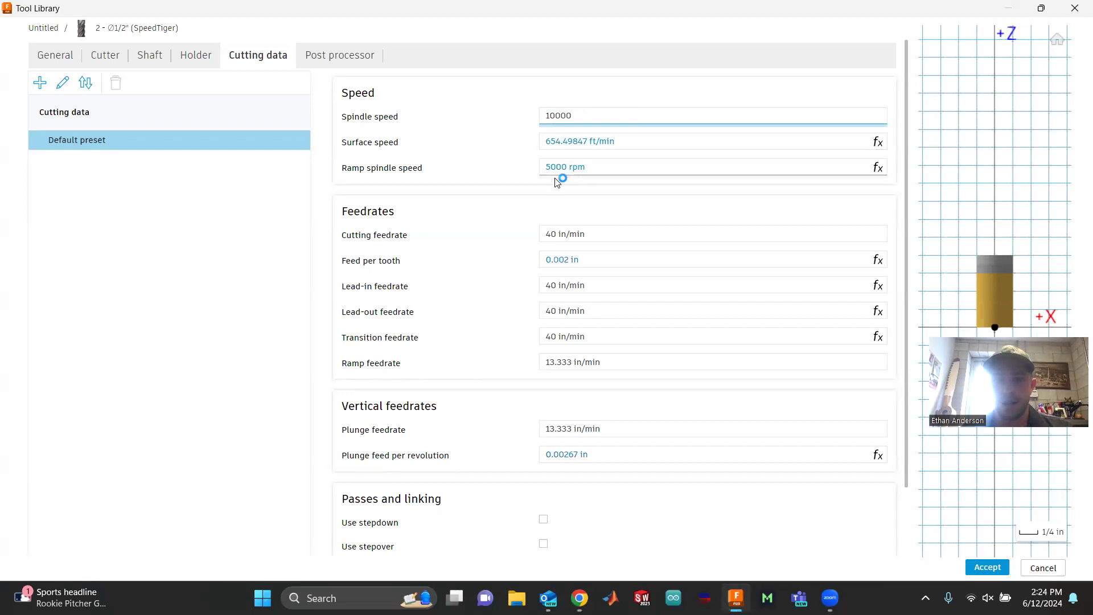
click(533, 190)
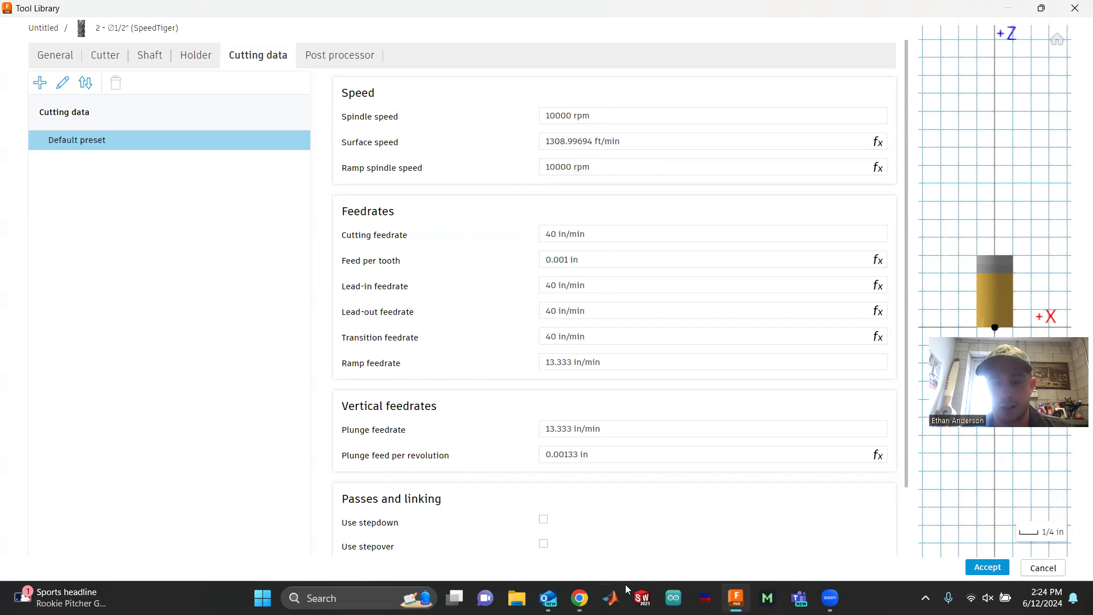
- Set the preset's feed per tooth to 0.008 in
click(642, 256)
text(0.)
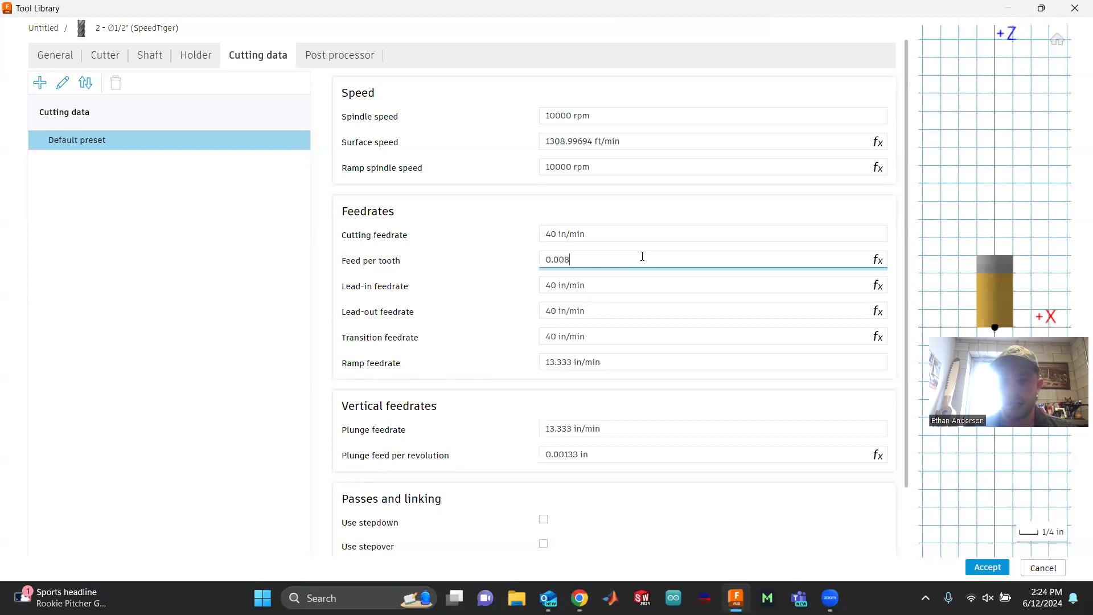
text(008)
key(Return)
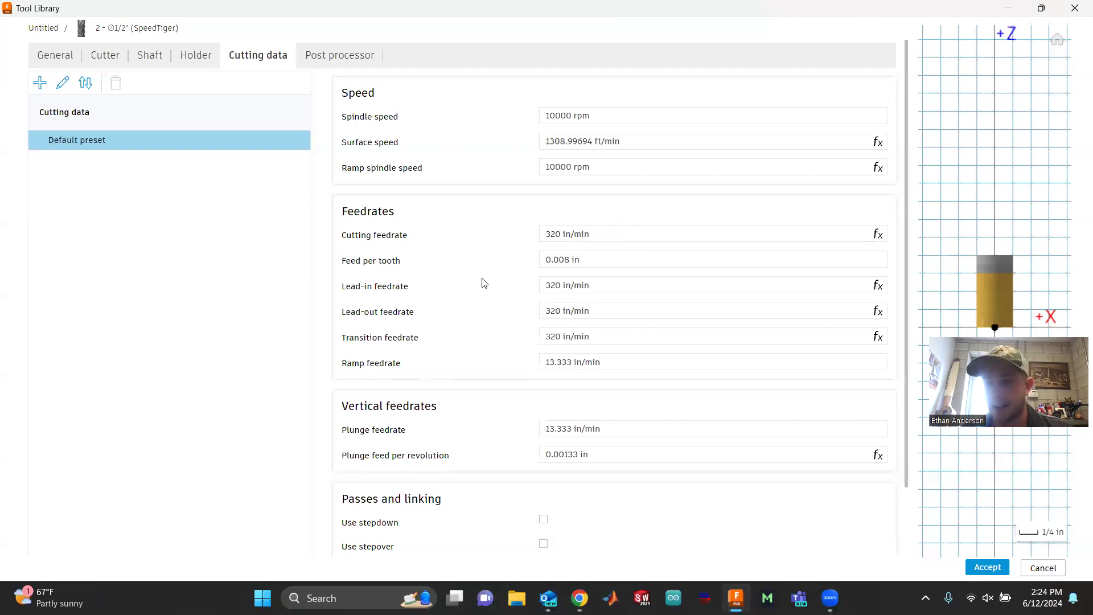
- Enable the preset's stepover and set it to 0.05 in, checking the radial depth in Machining Advisor Pro
scroll(469, 298, down, 2)
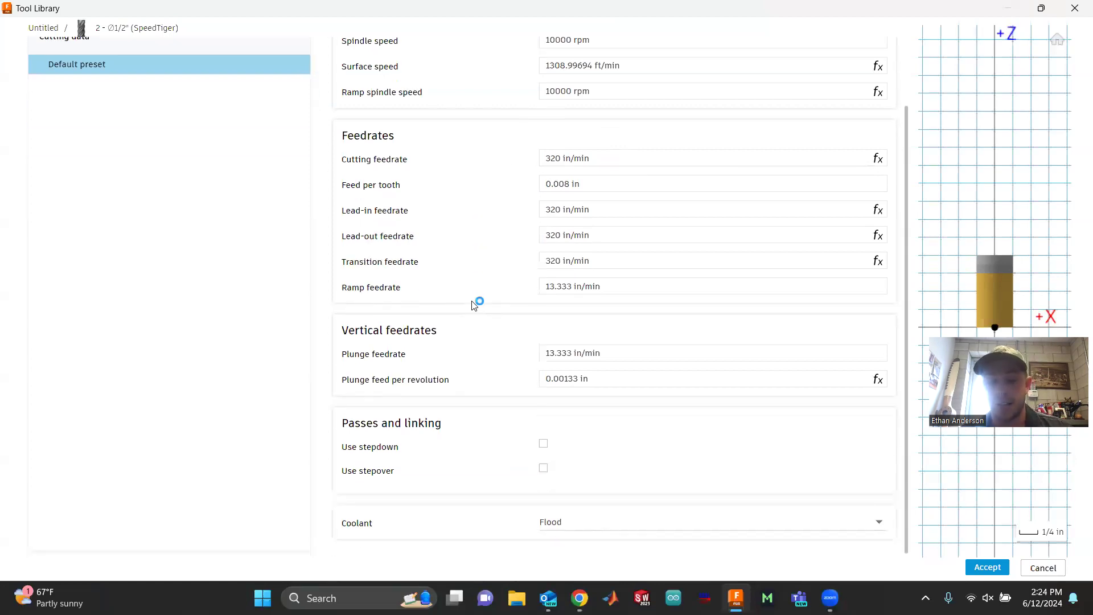
scroll(457, 403, up, 2)
scroll(463, 401, down, 2)
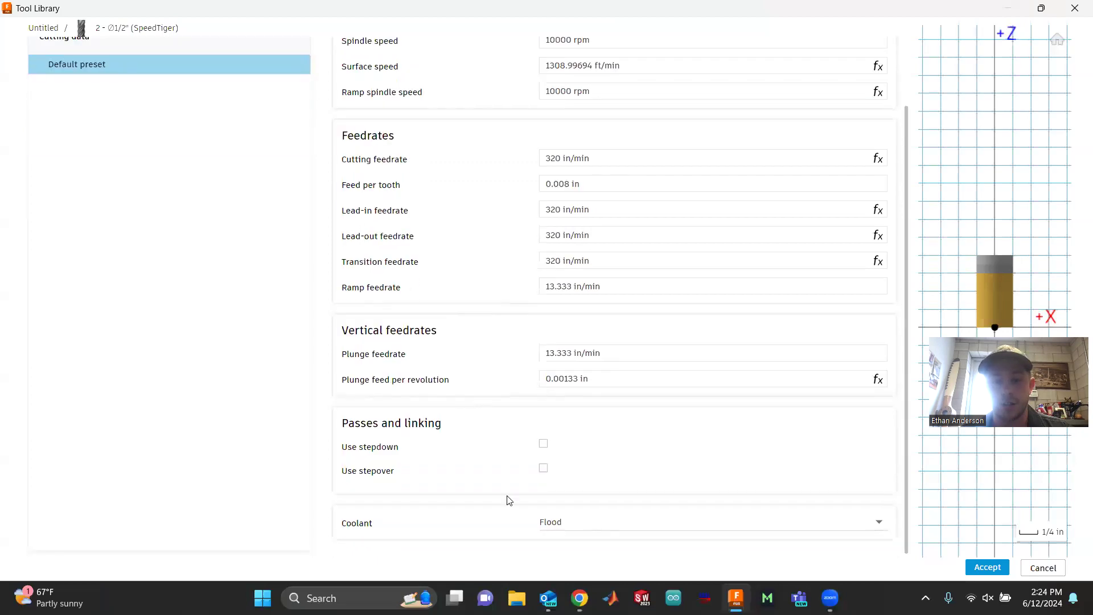
click(544, 468)
drag(608, 486, 506, 480)
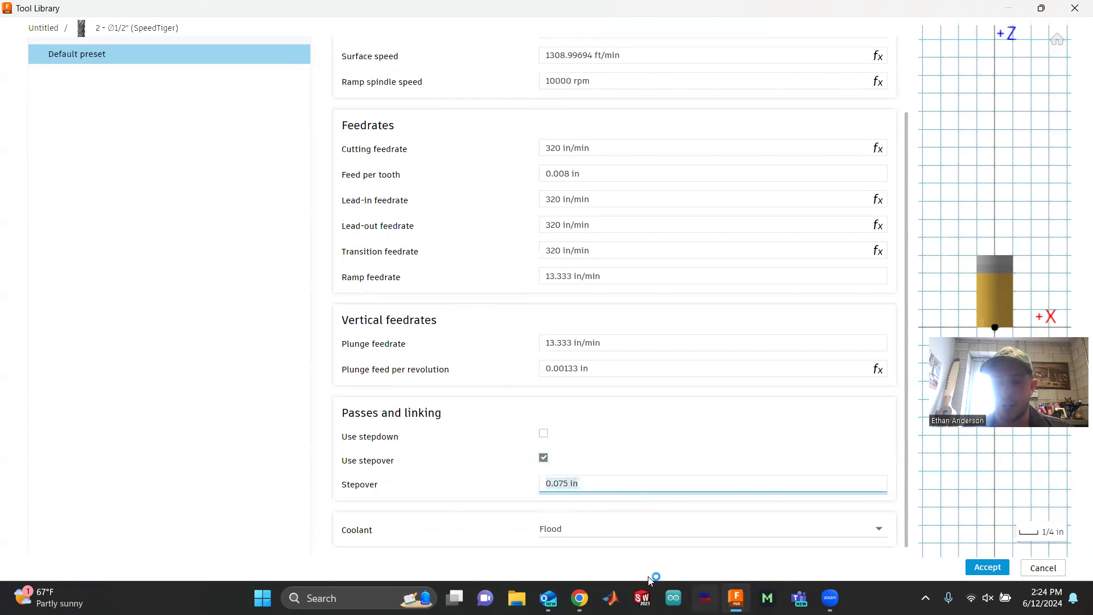
click(579, 598)
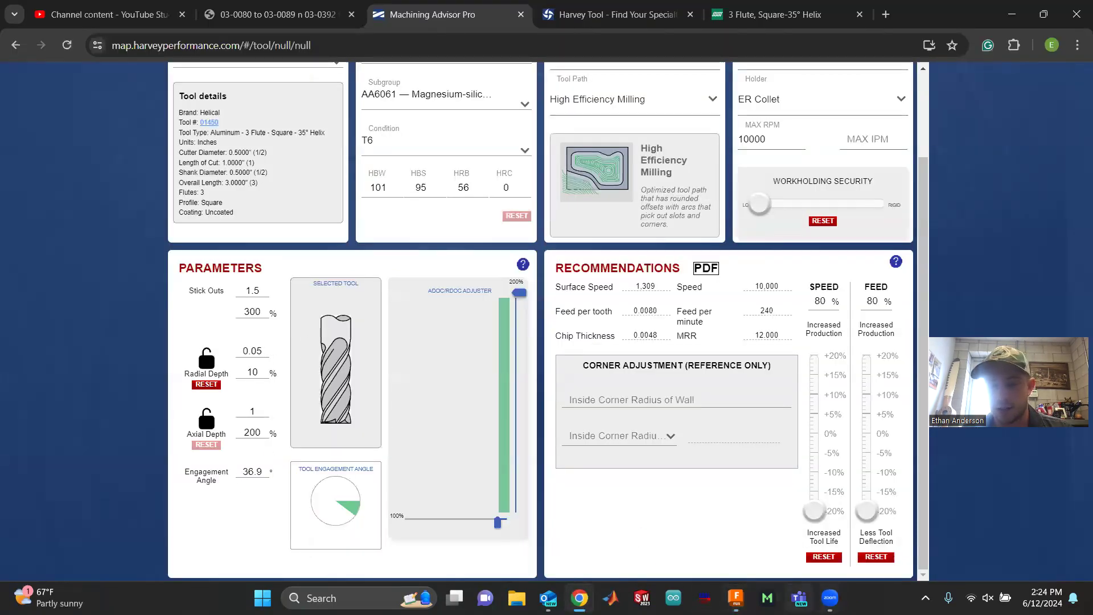
mouse_move(830, 598)
click(736, 598)
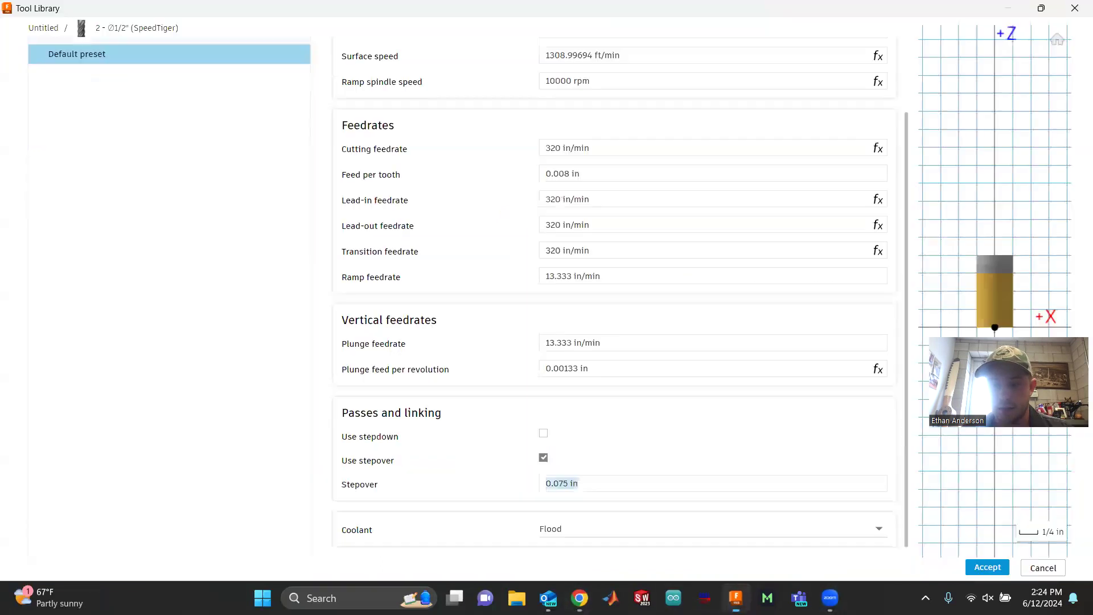
text(0)
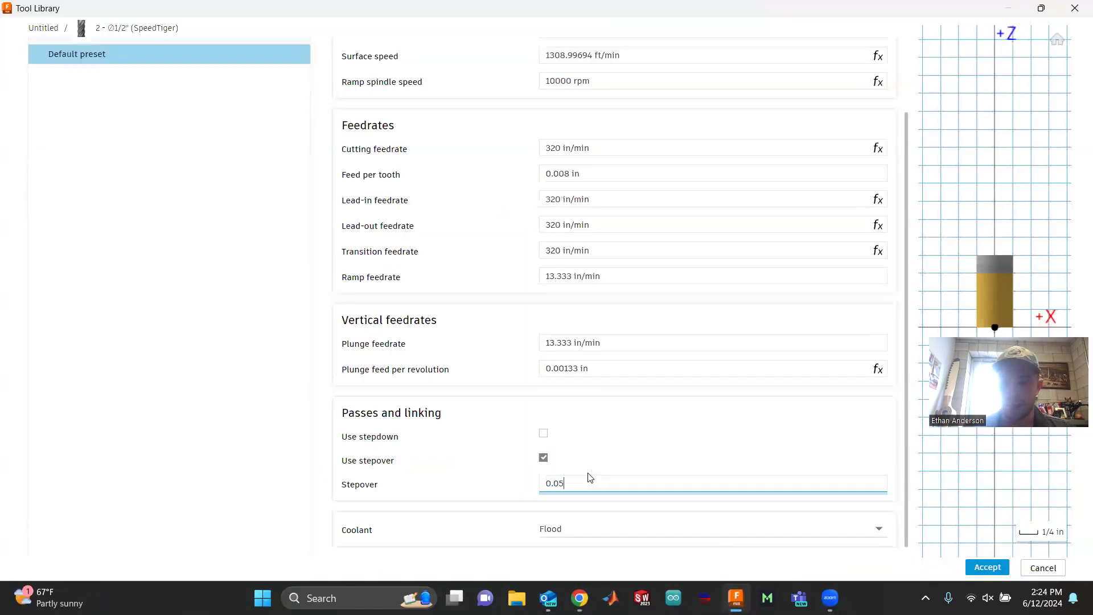
- Rename the default cutting data preset as AluminumWroughtHSM
scroll(393, 404, up, 3)
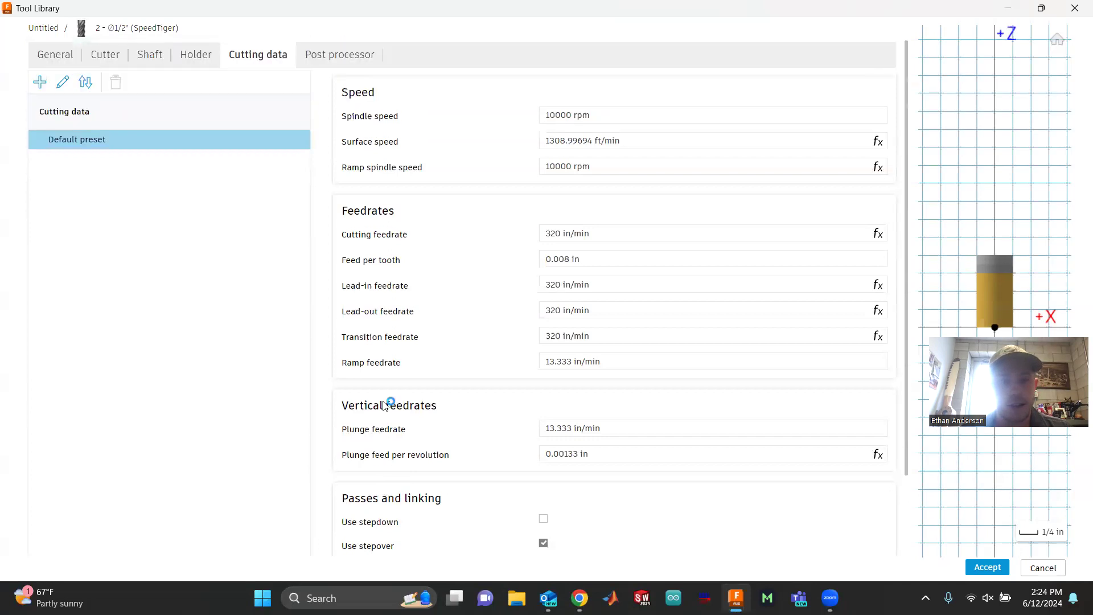
right_click(87, 141)
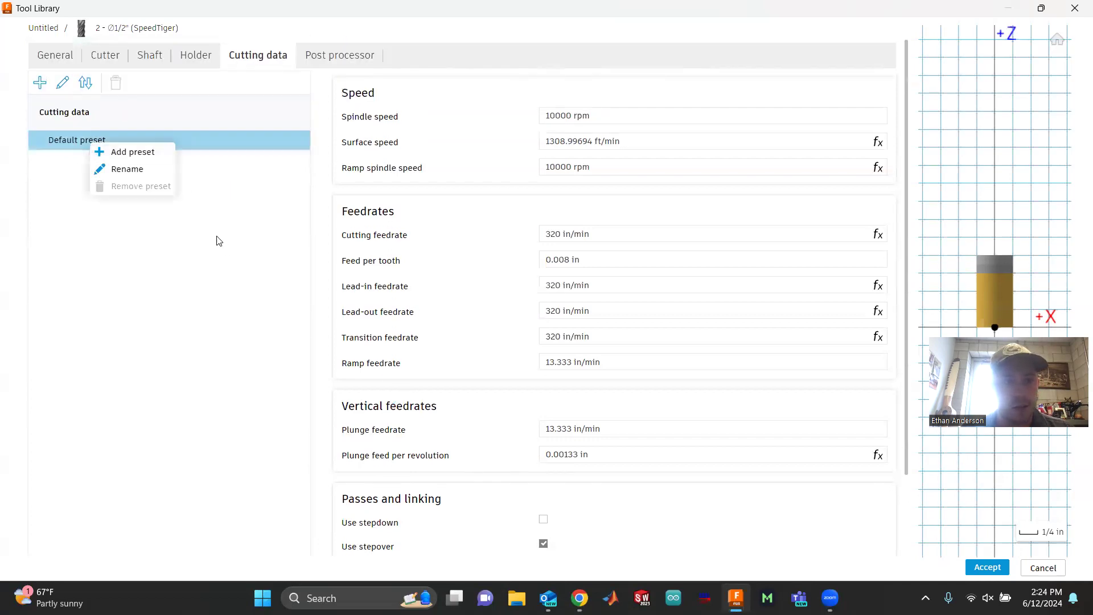
click(153, 172)
text(Alumin)
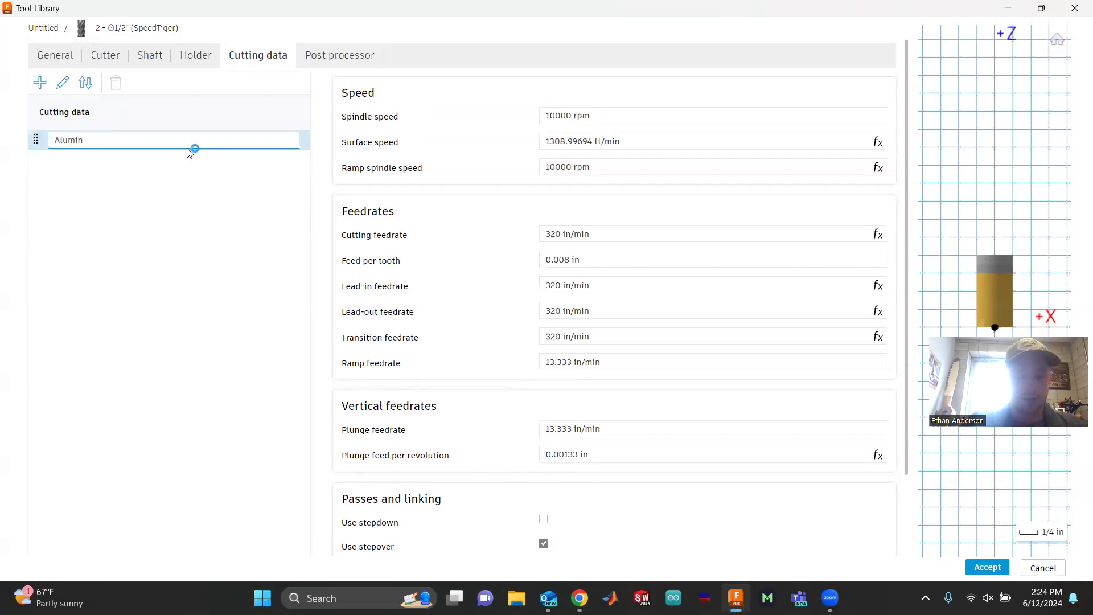
text(umWrought)
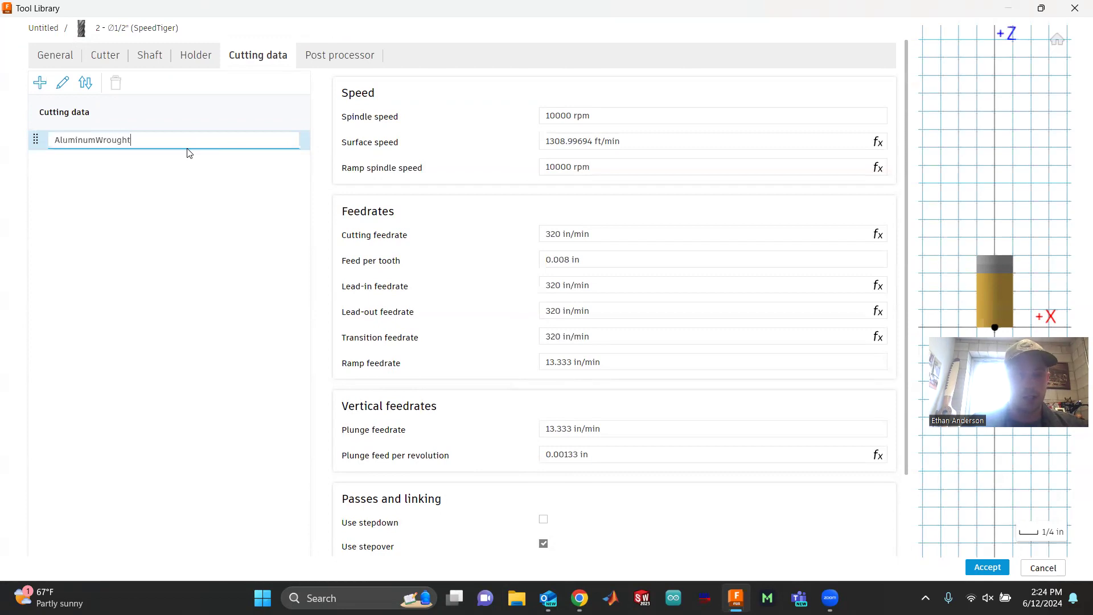
text(HSM)
key(Return)
- Add a second cutting data preset named AluminumWroughtFinishing and select it
right_click(97, 140)
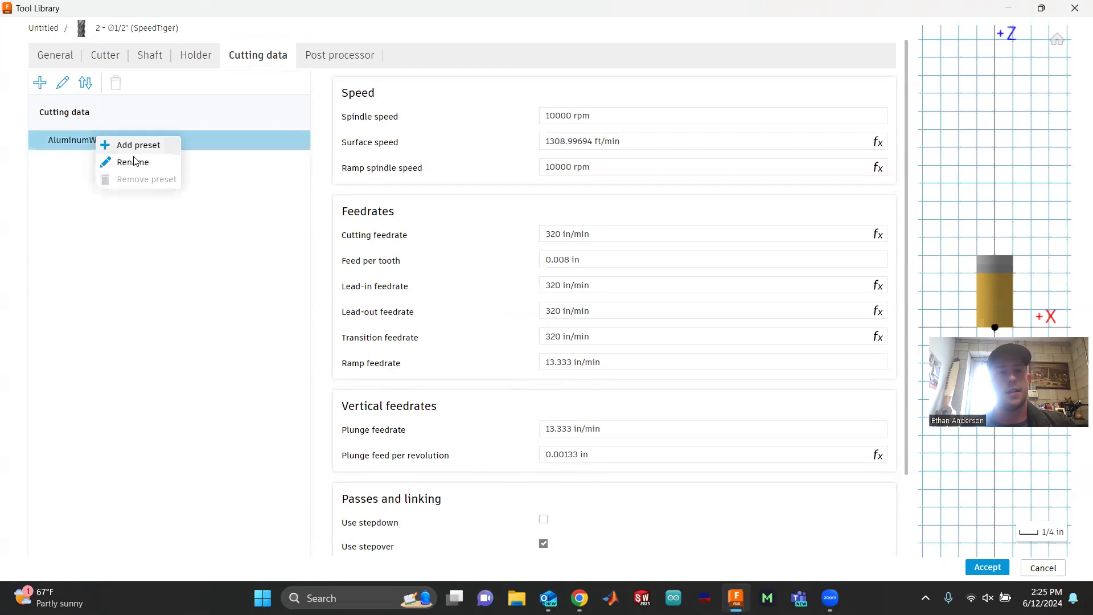
click(153, 145)
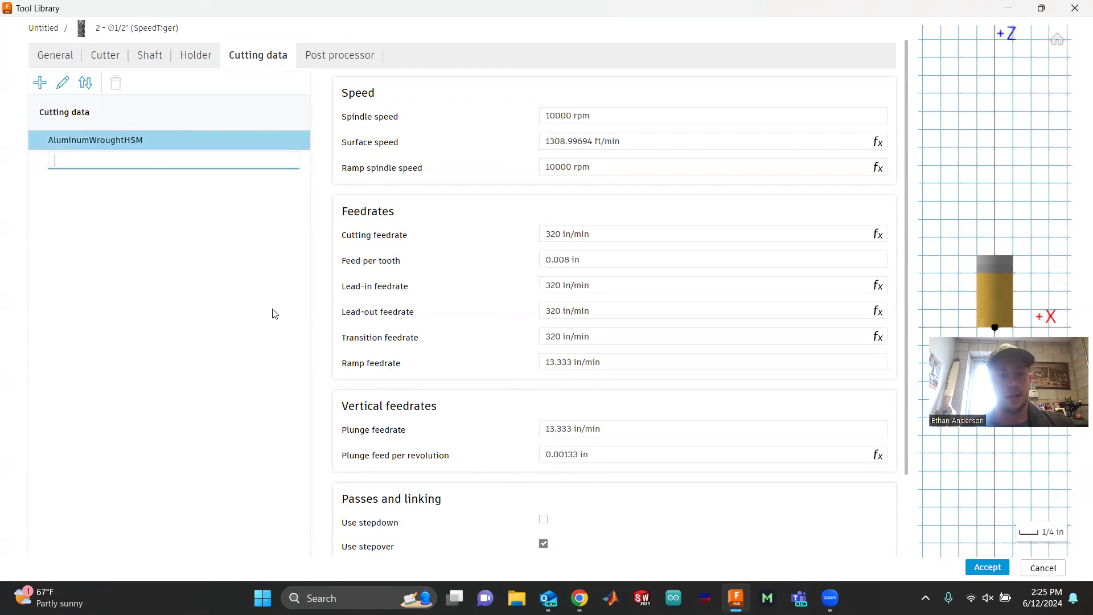
right_click(147, 144)
click(143, 144)
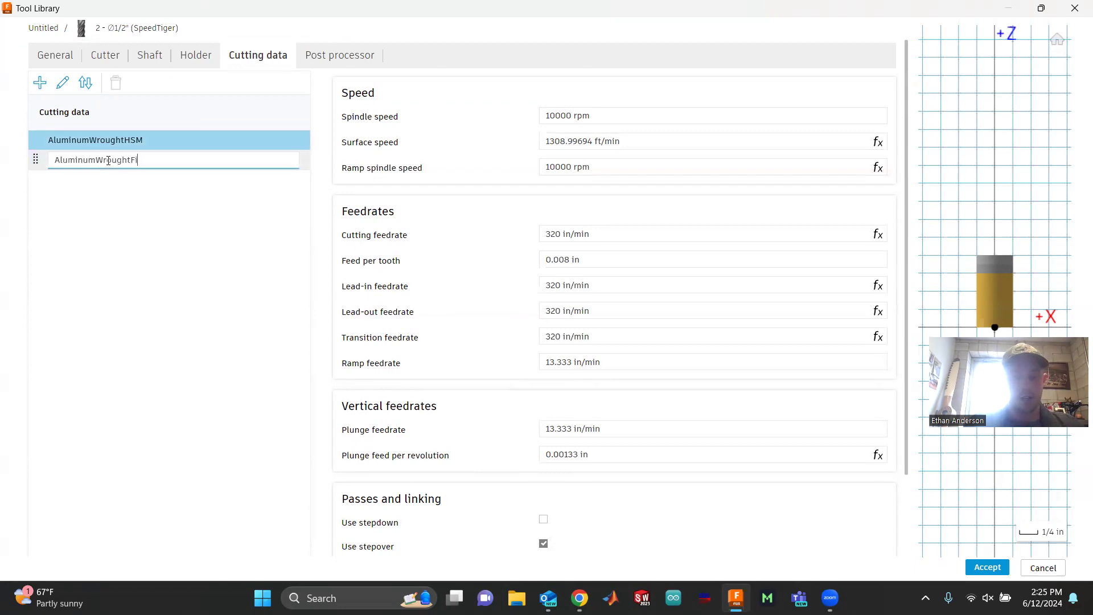
text(ng)
key(Return)
click(107, 161)
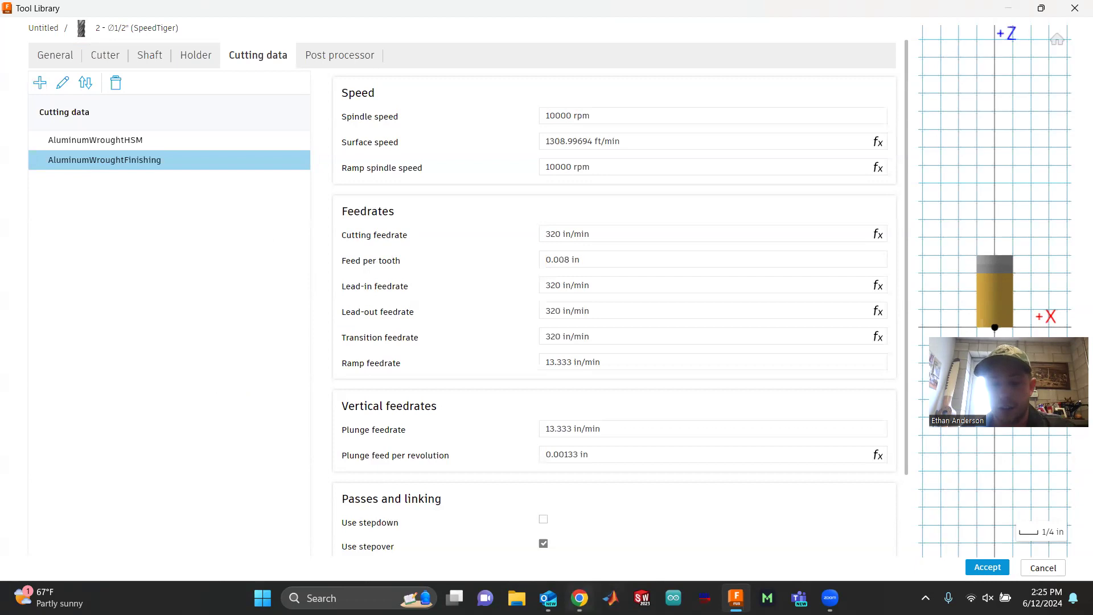
- Return to Machining Advisor Pro in the browser and change the tool path to Finishing
click(579, 598)
scroll(643, 290, up, 2)
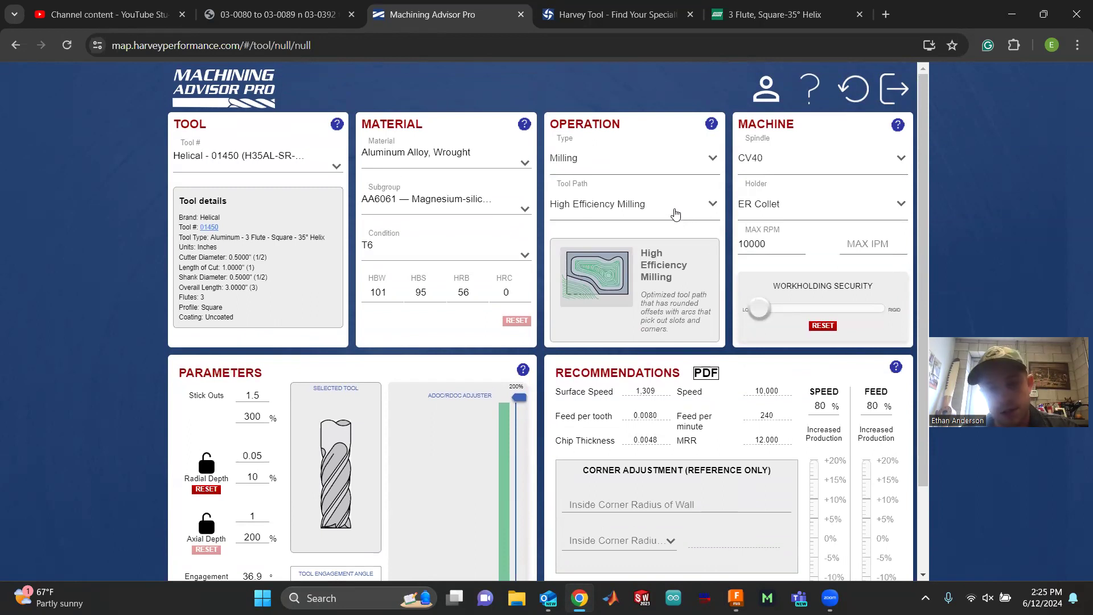
click(675, 214)
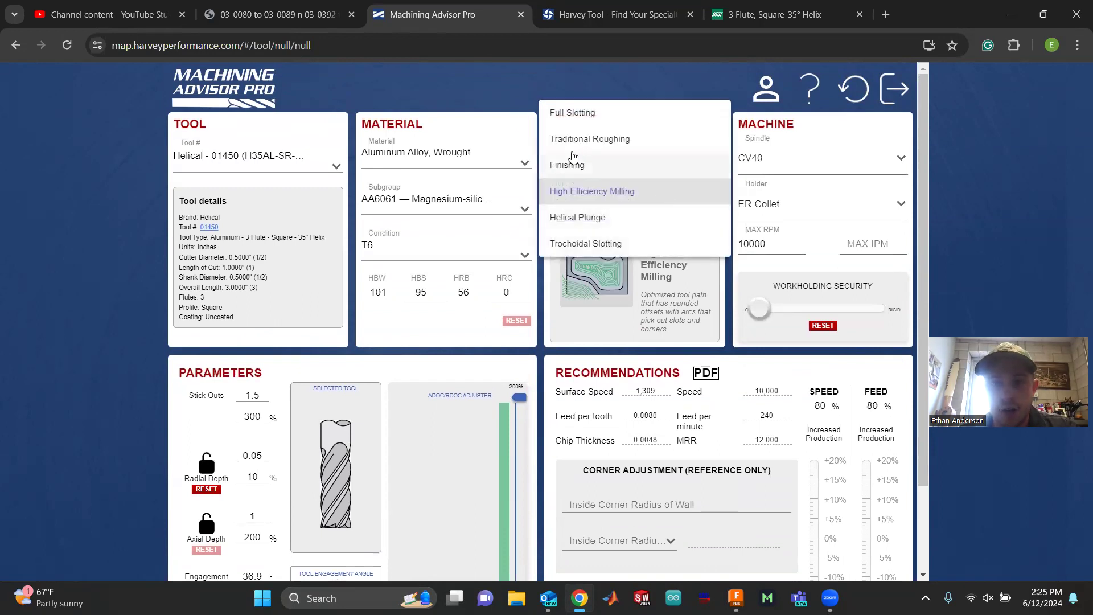
click(574, 161)
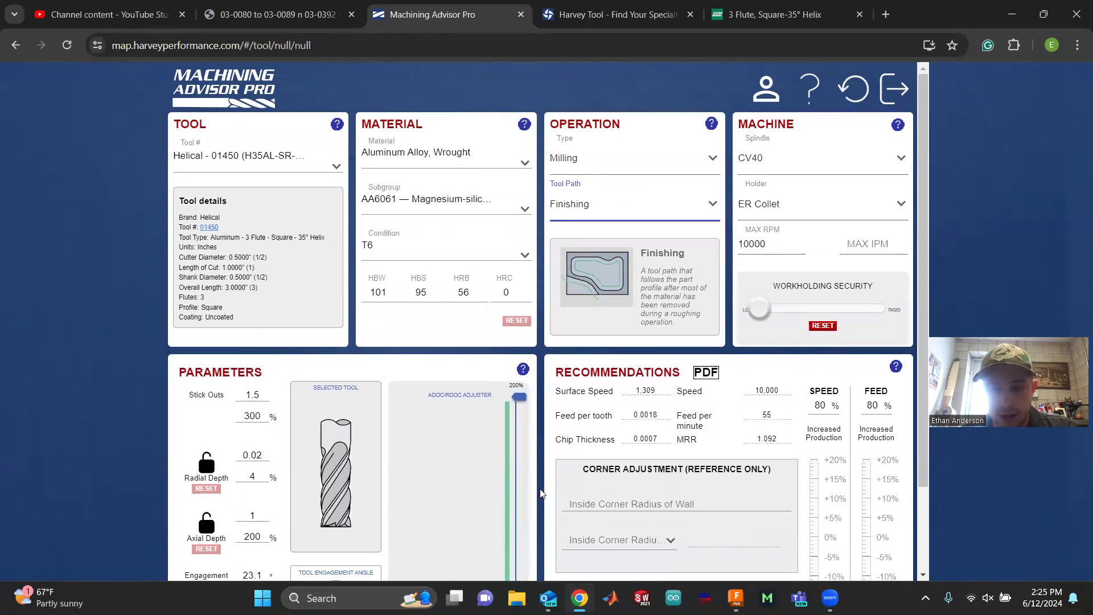
- Review the finishing recommendations in Machining Advisor Pro and set the AluminumWroughtFinishing preset's feed per tooth to 0.0018 in in Fusion
scroll(541, 492, down, 2)
scroll(541, 493, up, 2)
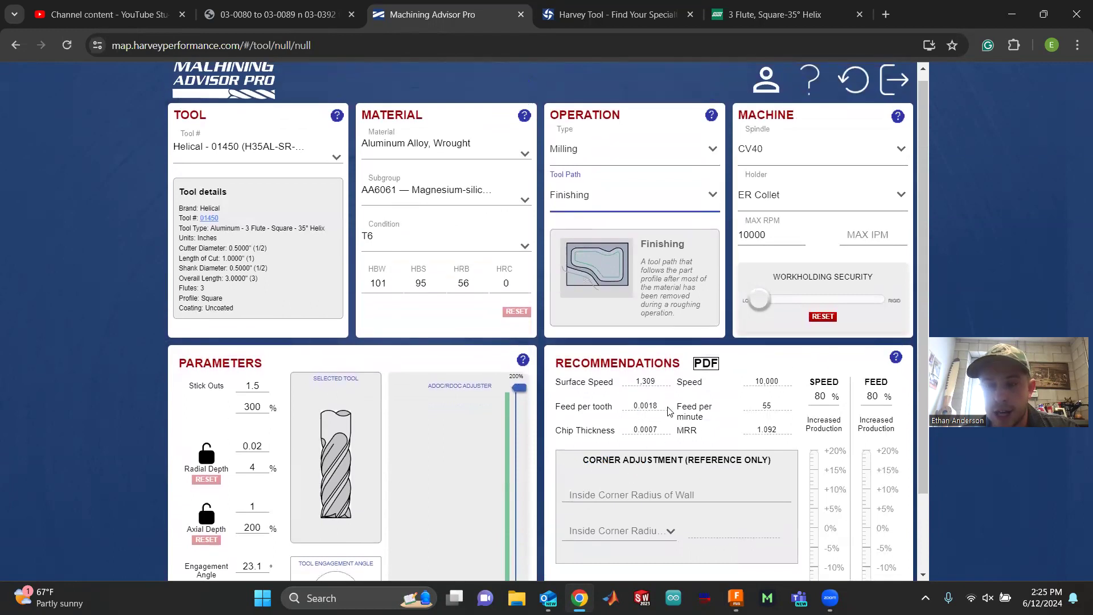
scroll(737, 446, down, 2)
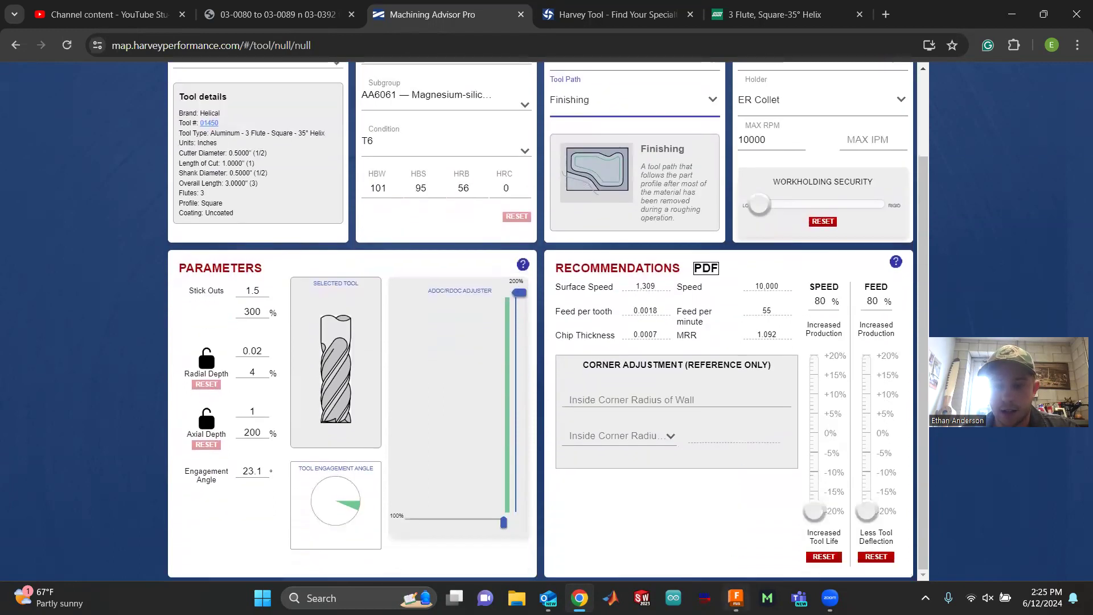
key(alt+Tab)
click(604, 259)
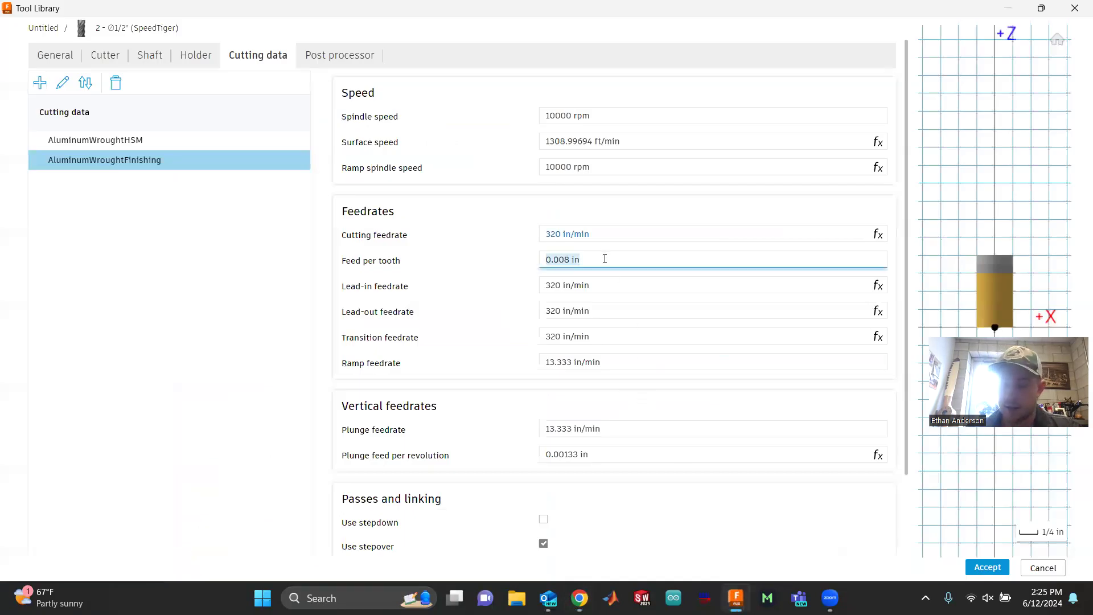
text(0.0)
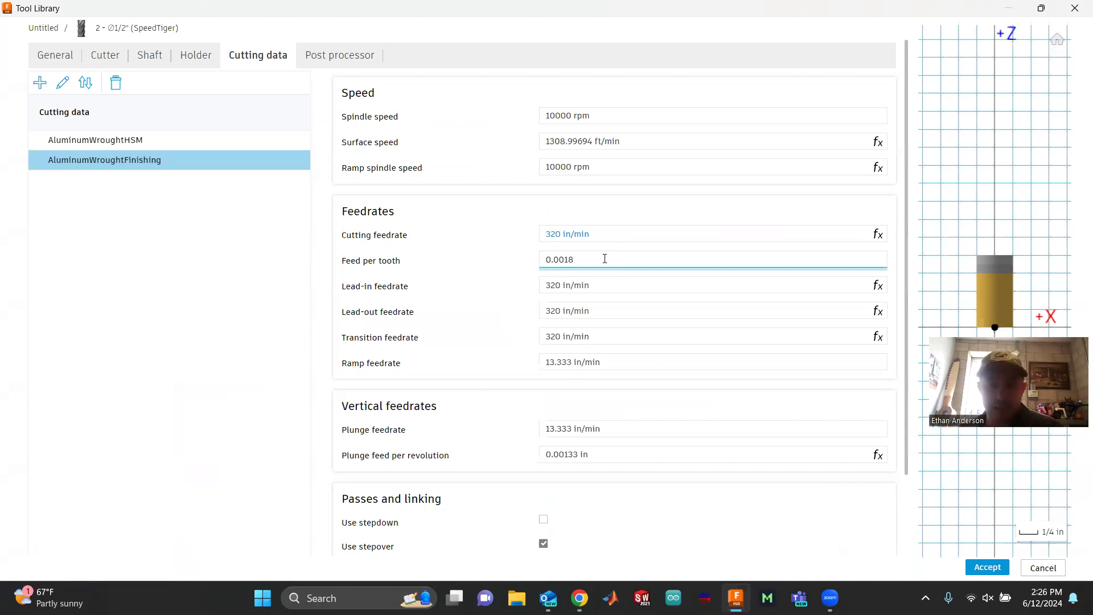
click(451, 308)
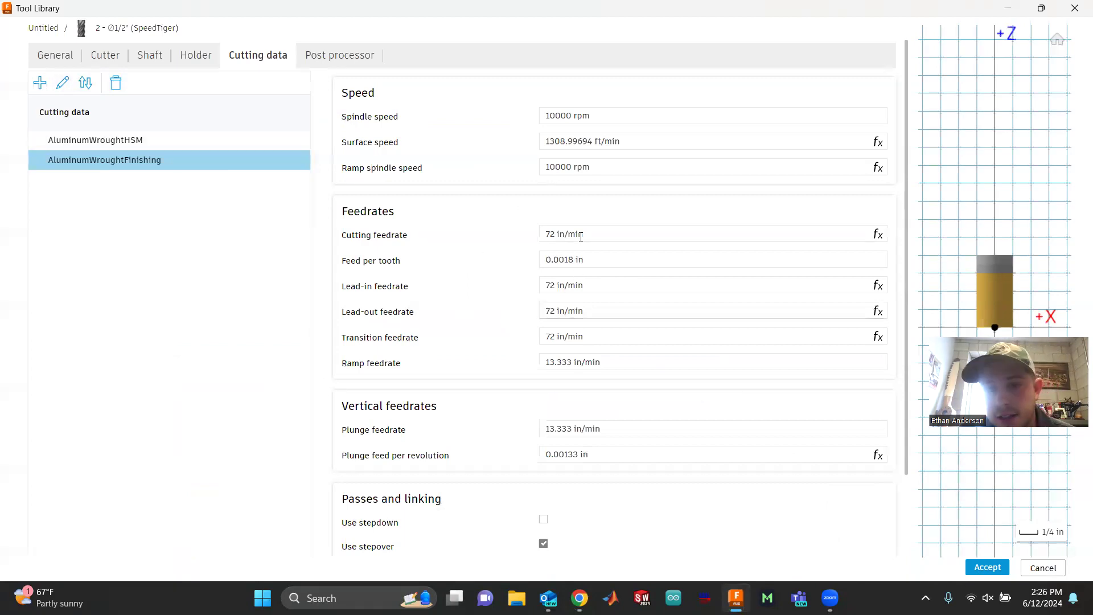
- Check the recommended feed per minute in Machining Advisor Pro and, back in Fusion, set the SpeedTiger cutter to 3 flutes and Carbide
click(580, 598)
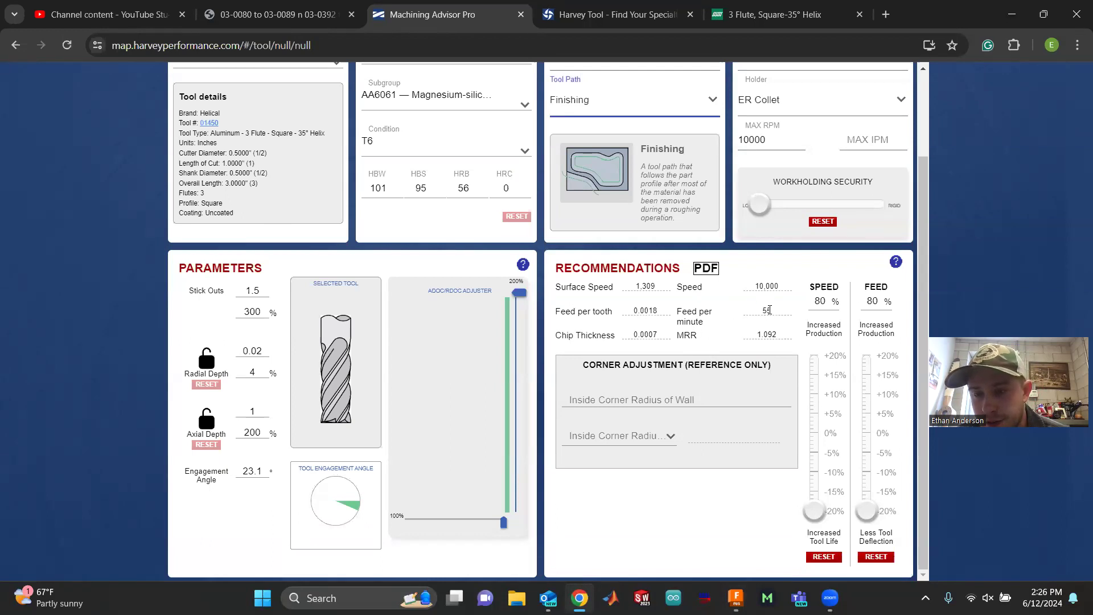
click(736, 598)
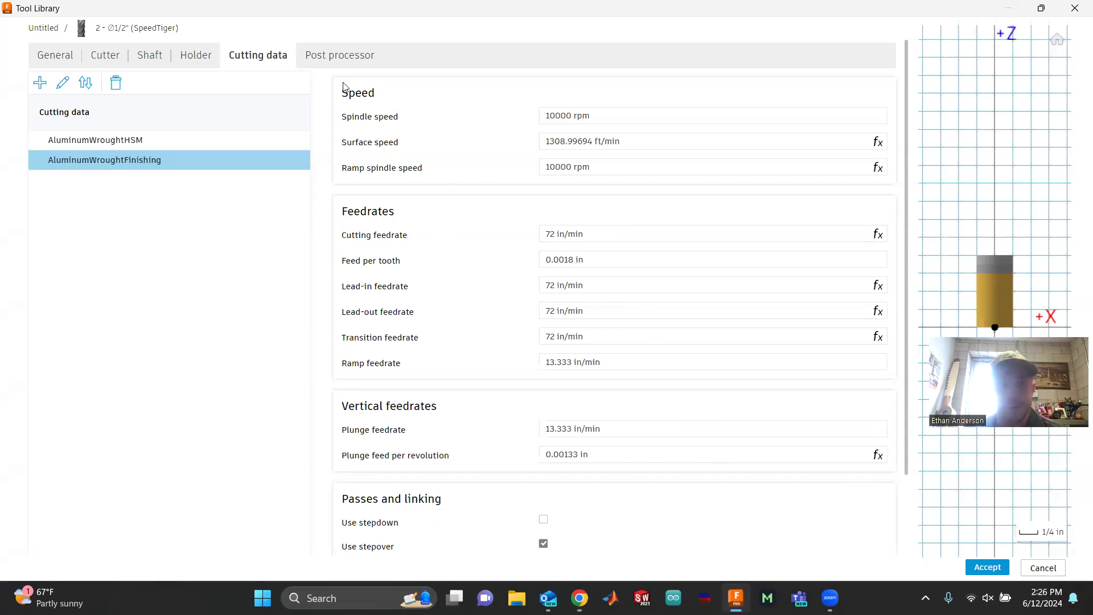
click(108, 54)
double_click(261, 170)
text(3)
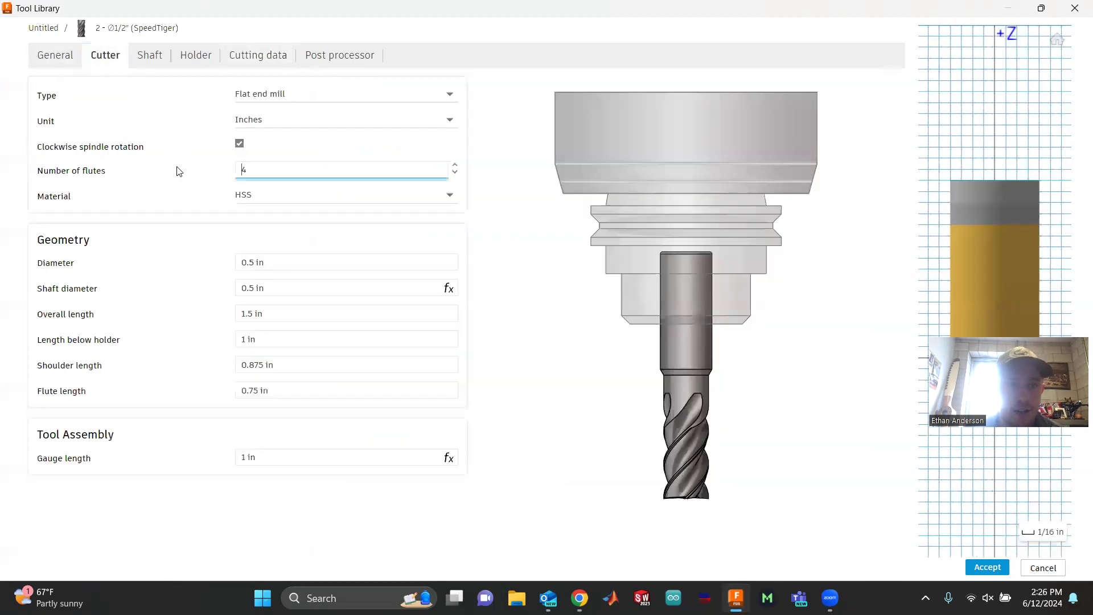
click(280, 201)
click(274, 288)
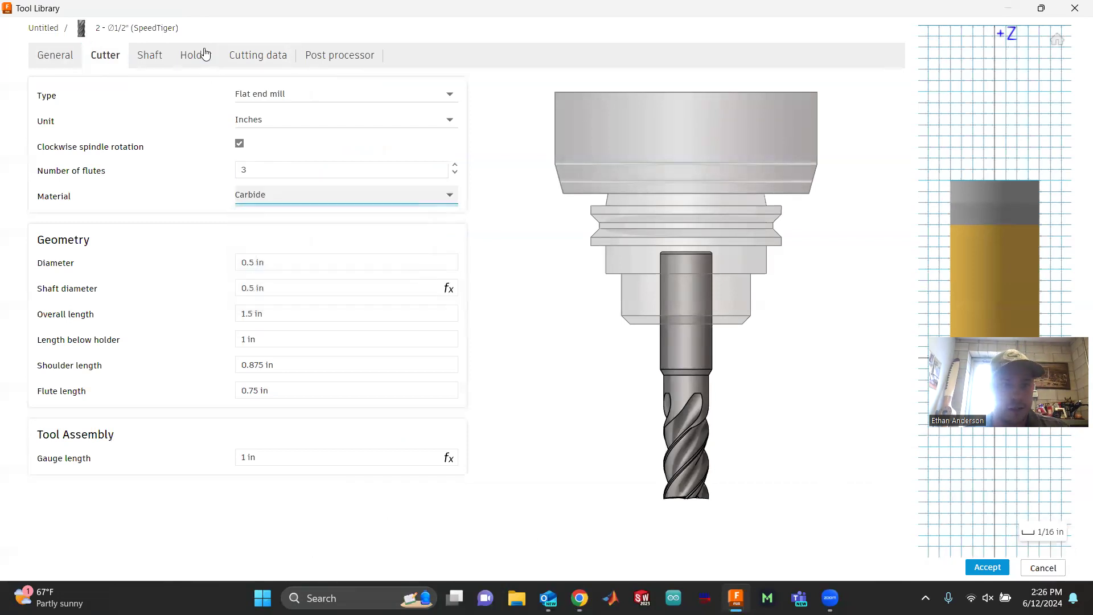
- Set both the ramp feedrate and the plunge feedrate of the AluminumWroughtFinishing preset to 27 in/min
click(273, 57)
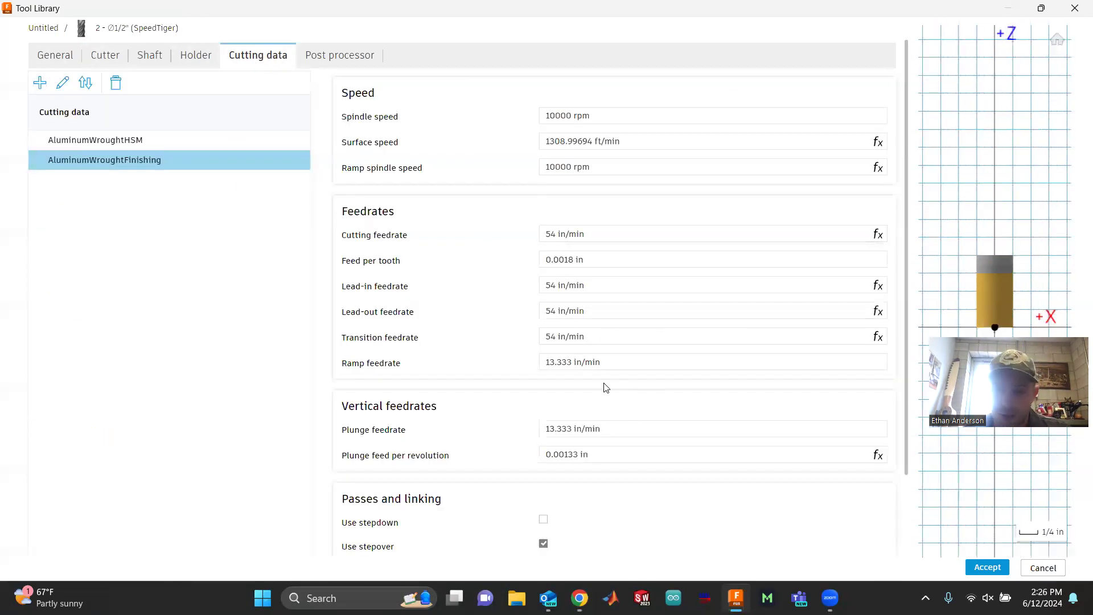
scroll(517, 441, down, 2)
scroll(542, 410, up, 1)
click(650, 334)
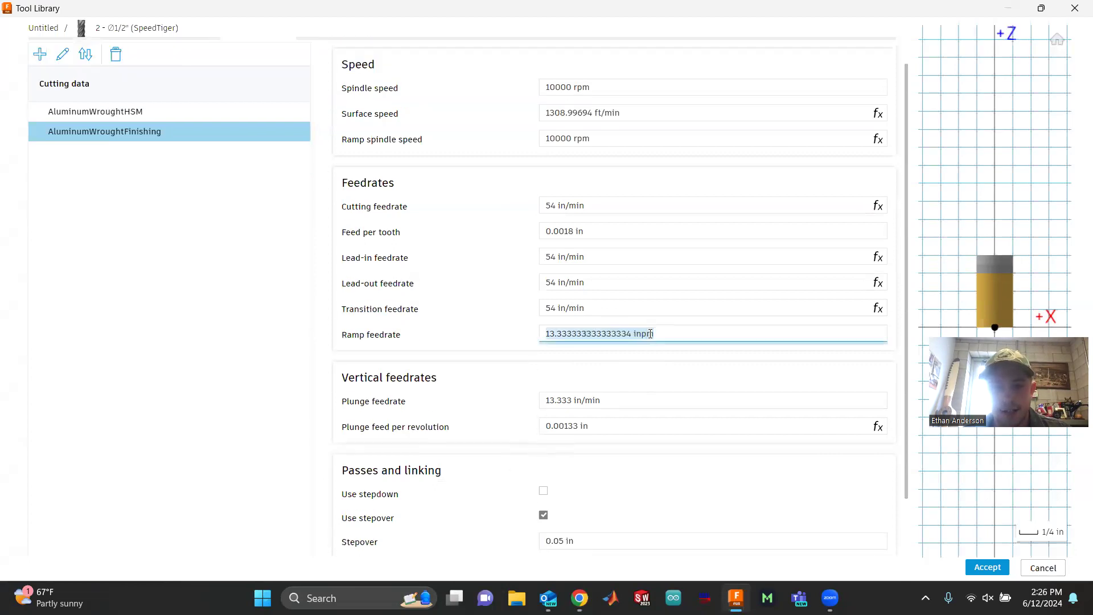
text(26)
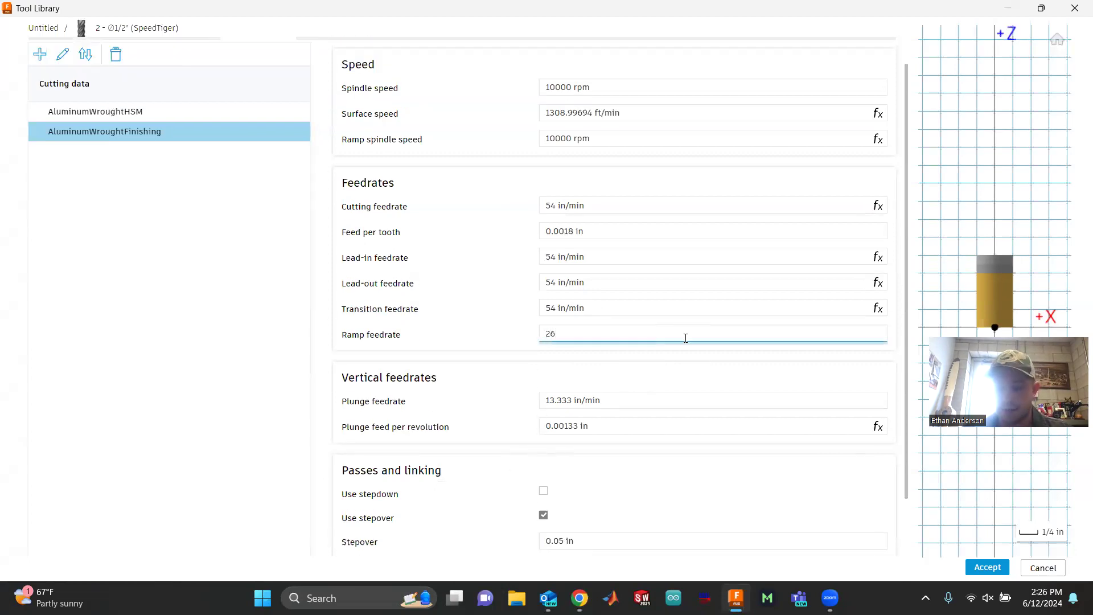
click(613, 400)
text(27)
key(Return)
- Set the stepover of the AluminumWroughtFinishing preset to 0.02 in
scroll(382, 484, down, 2)
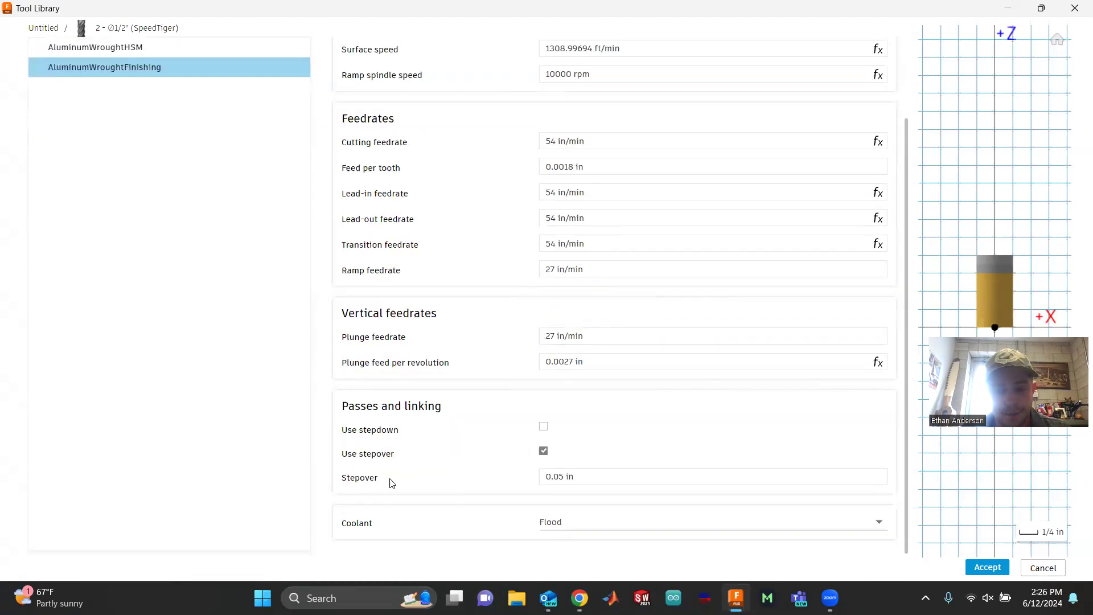
click(589, 479)
text(0.)
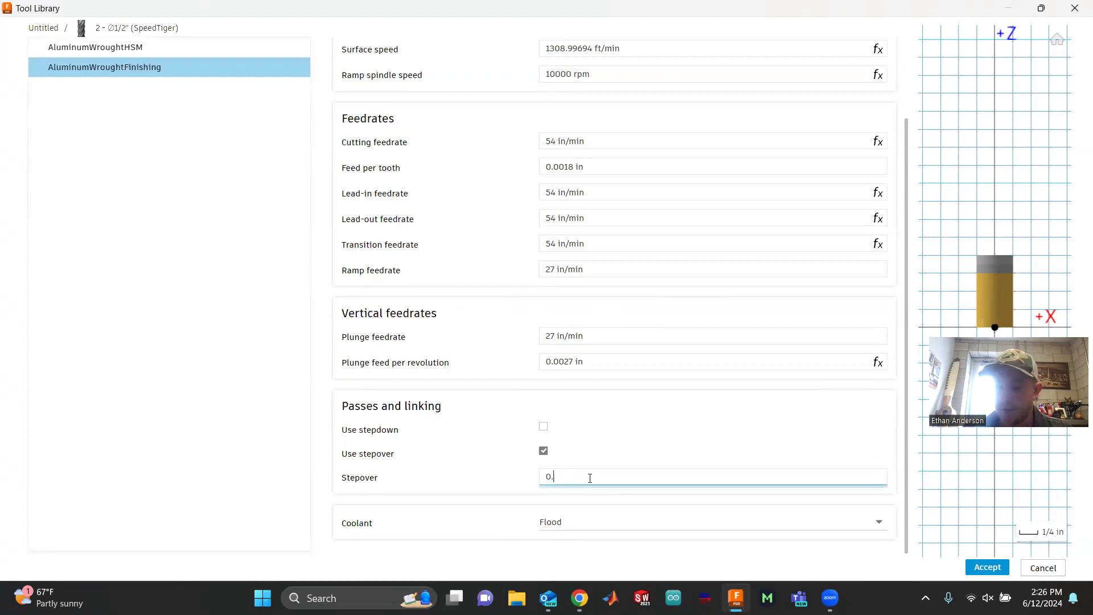
text(002)
key(Return)
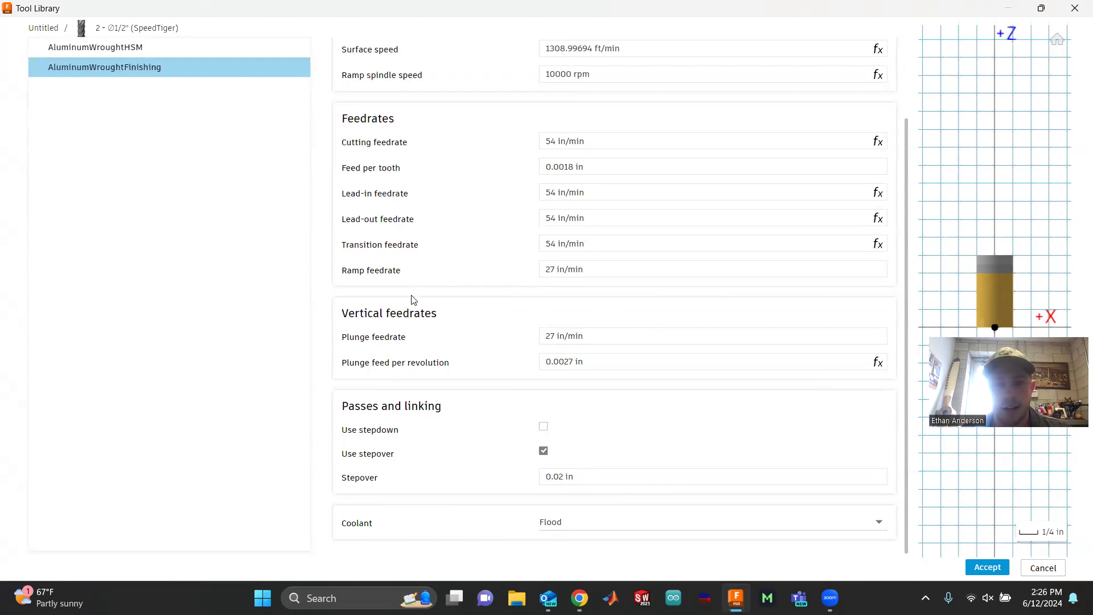
- Select the AluminumWroughtHSM preset and review its speeds, feedrates, and passes and linking values
scroll(412, 296, up, 2)
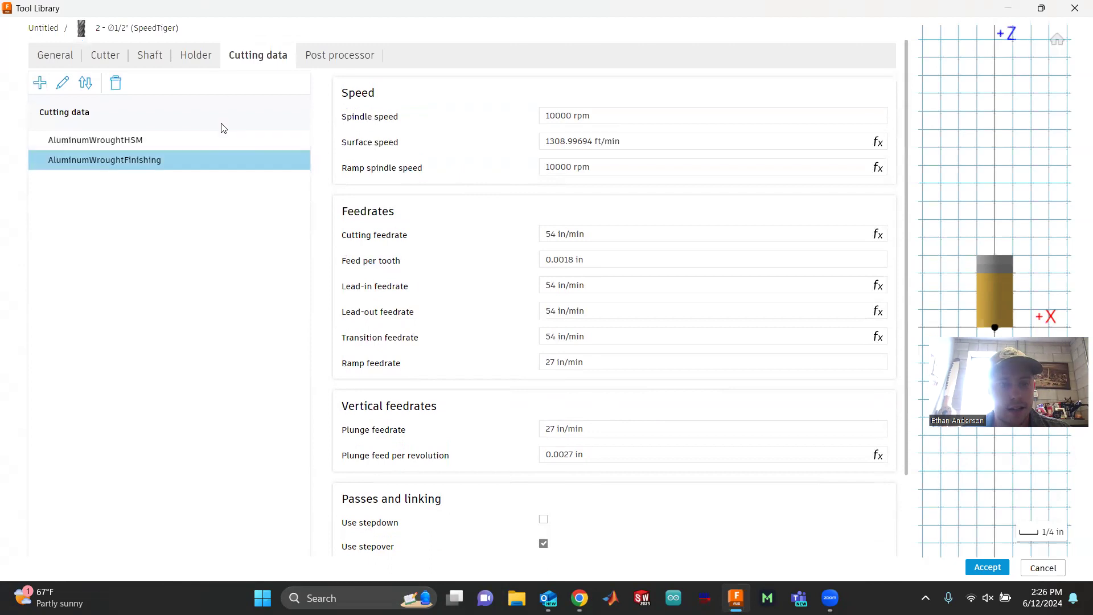
click(191, 140)
scroll(472, 353, down, 3)
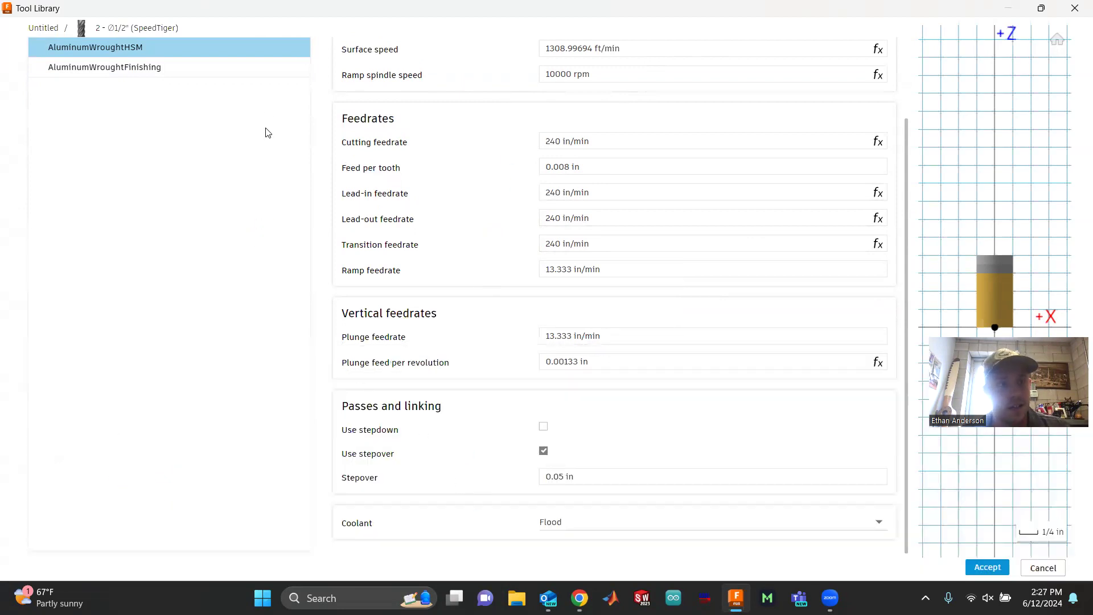
scroll(489, 339, up, 2)
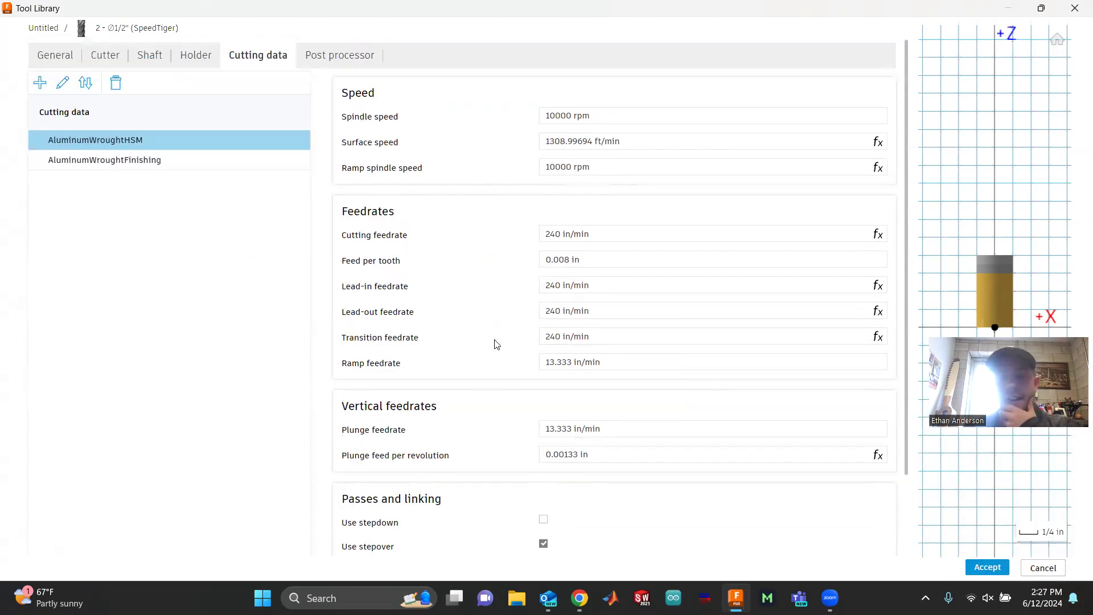
- Switch to Machining Advisor Pro and change the tool path to Helical Plunge to examine its recommended speed and feeds
click(579, 598)
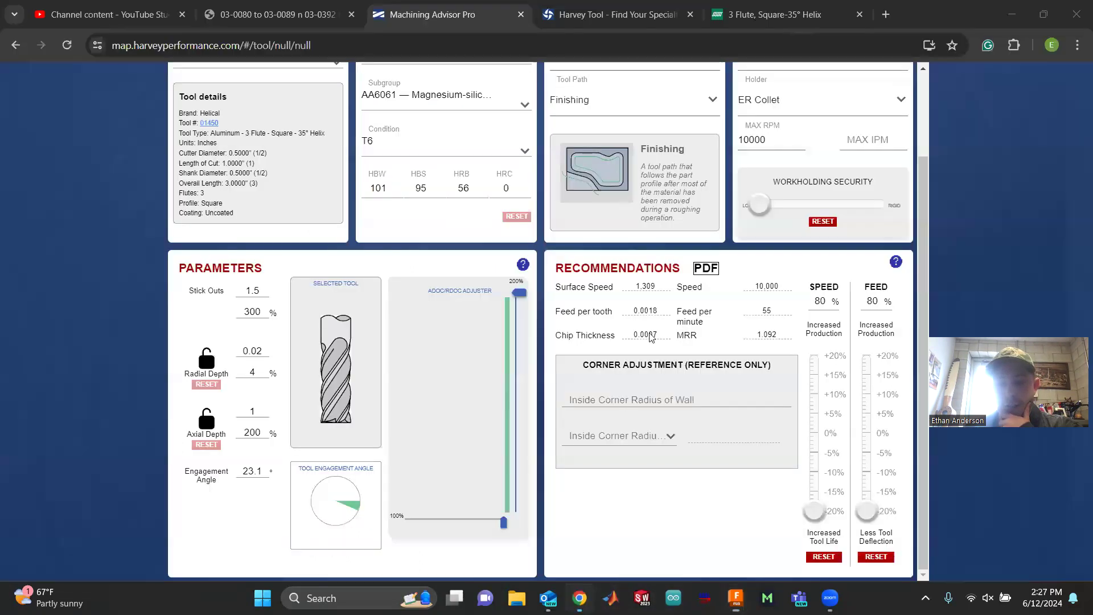
scroll(667, 196, up, 2)
click(658, 206)
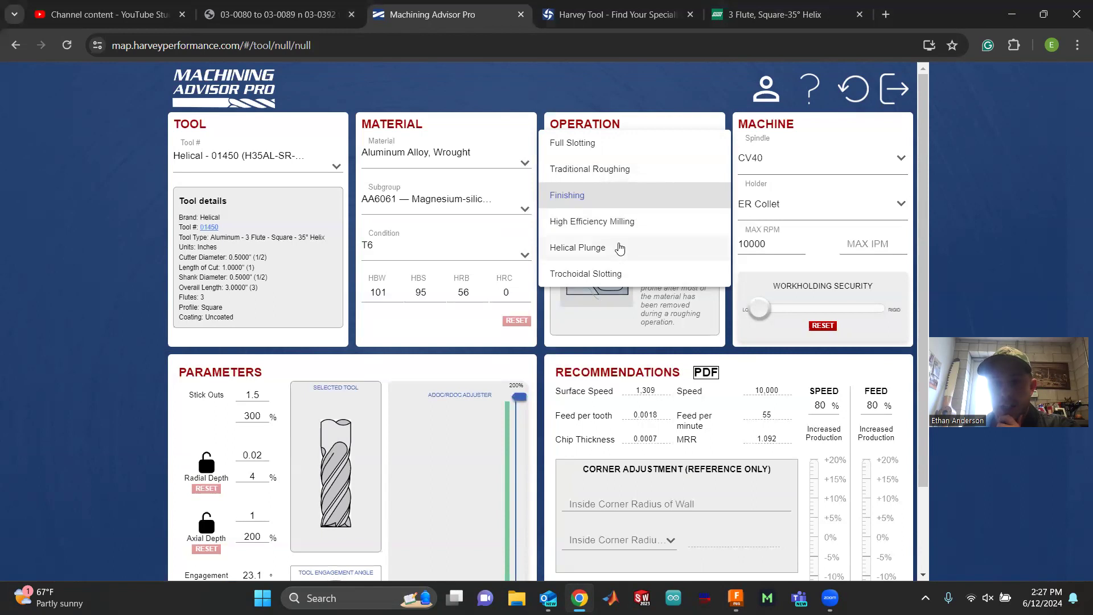
click(618, 245)
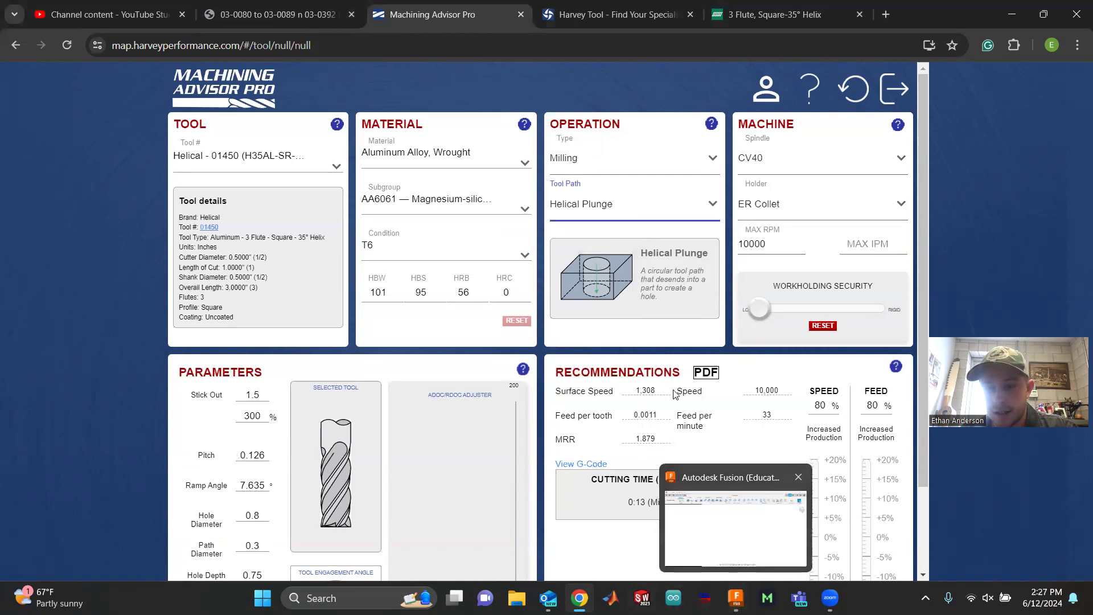
scroll(641, 177, down, 1)
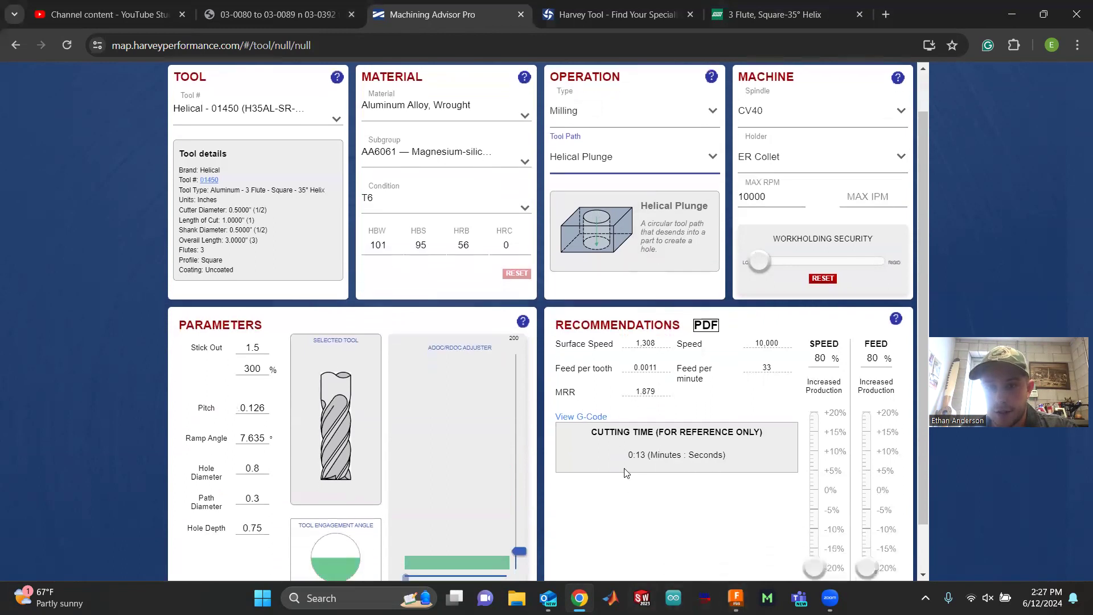
- Change the tool path to Trochoidal Slotting and dismiss the caution message
click(640, 166)
click(631, 302)
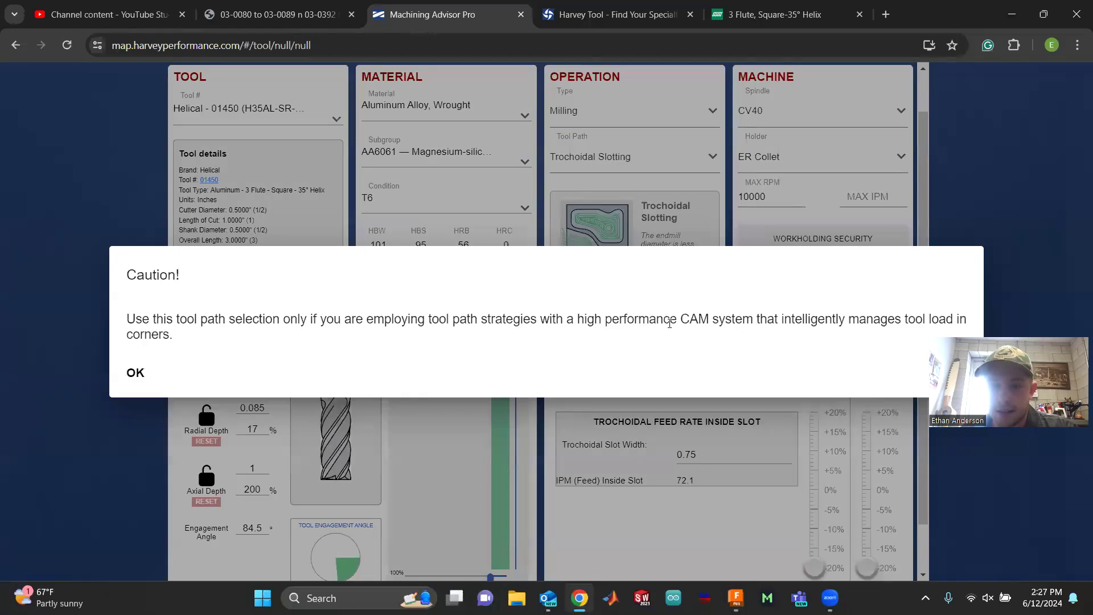
click(517, 491)
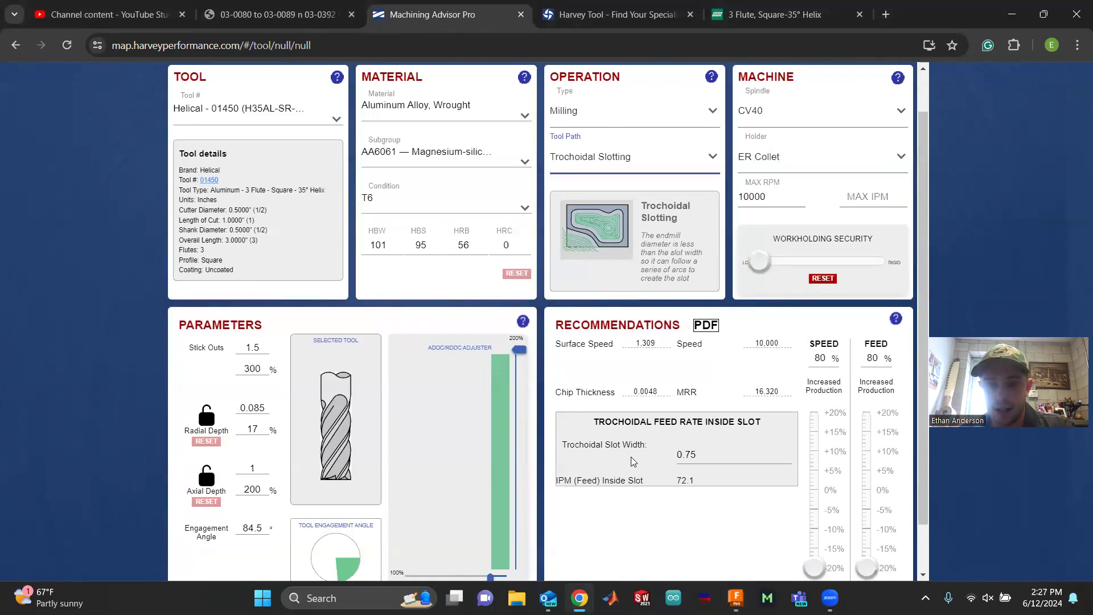
- Set the trochoidal slot width to 0 and examine the resulting feed inside the slot and cutting depths
drag(700, 456, 649, 457)
text(0)
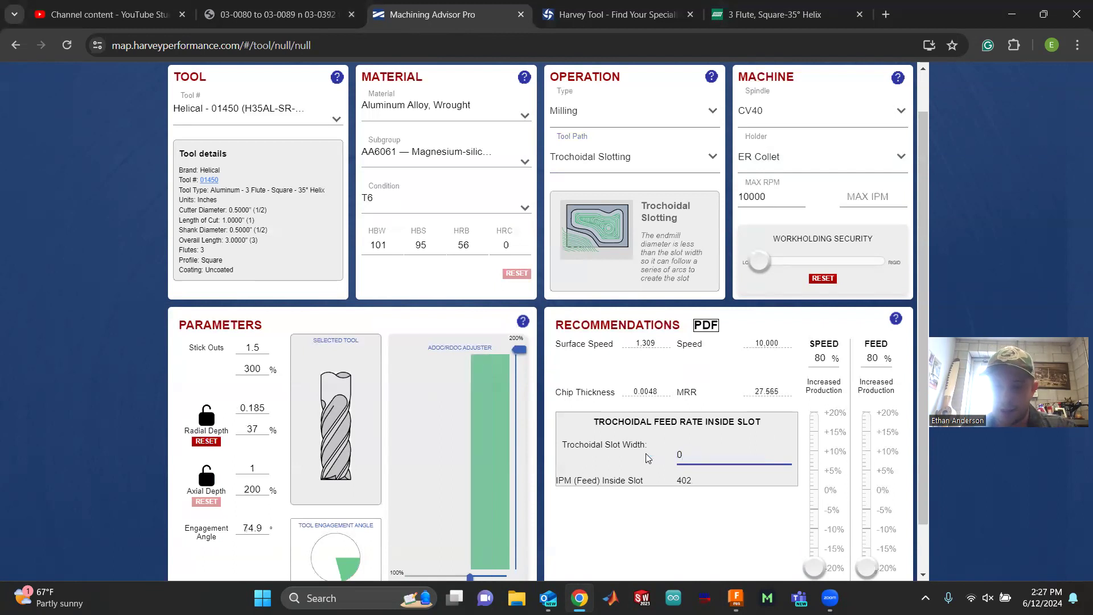
click(691, 508)
scroll(636, 472, down, 1)
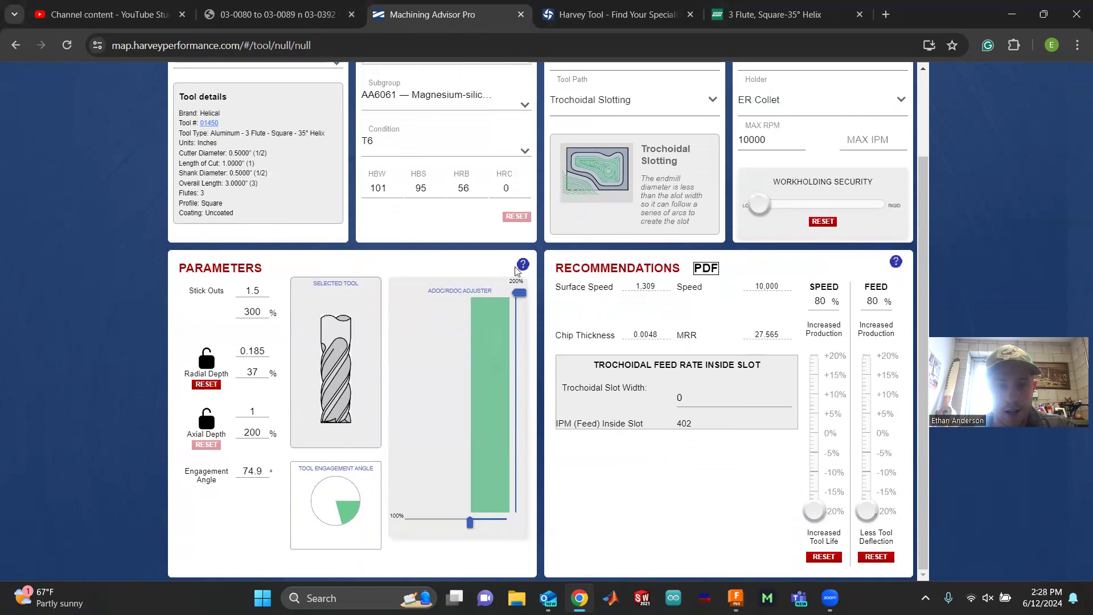
scroll(639, 440, up, 2)
scroll(637, 440, down, 2)
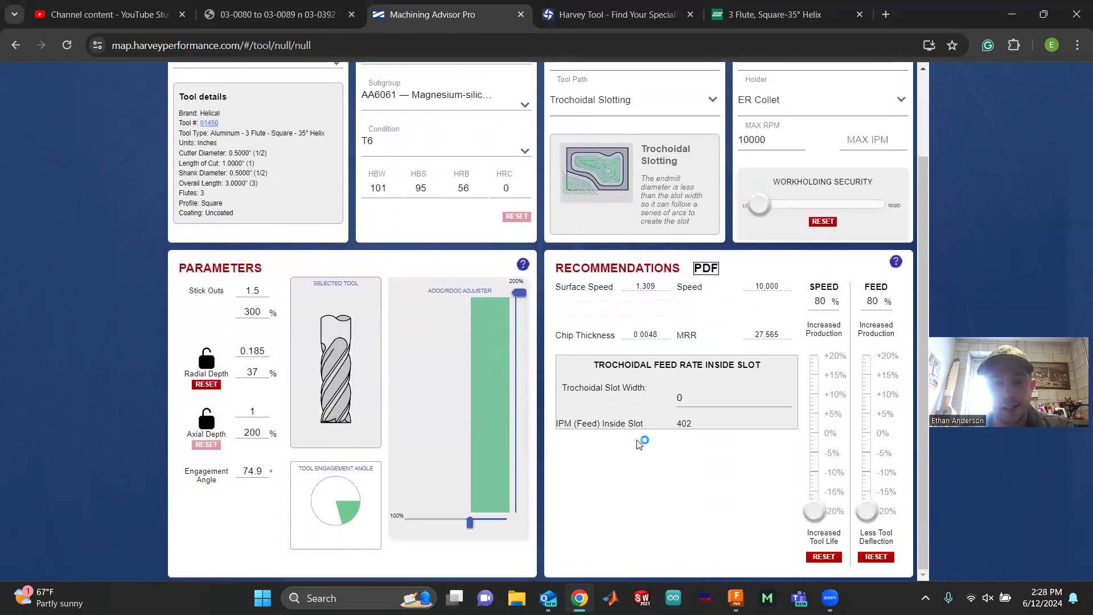
scroll(641, 441, up, 2)
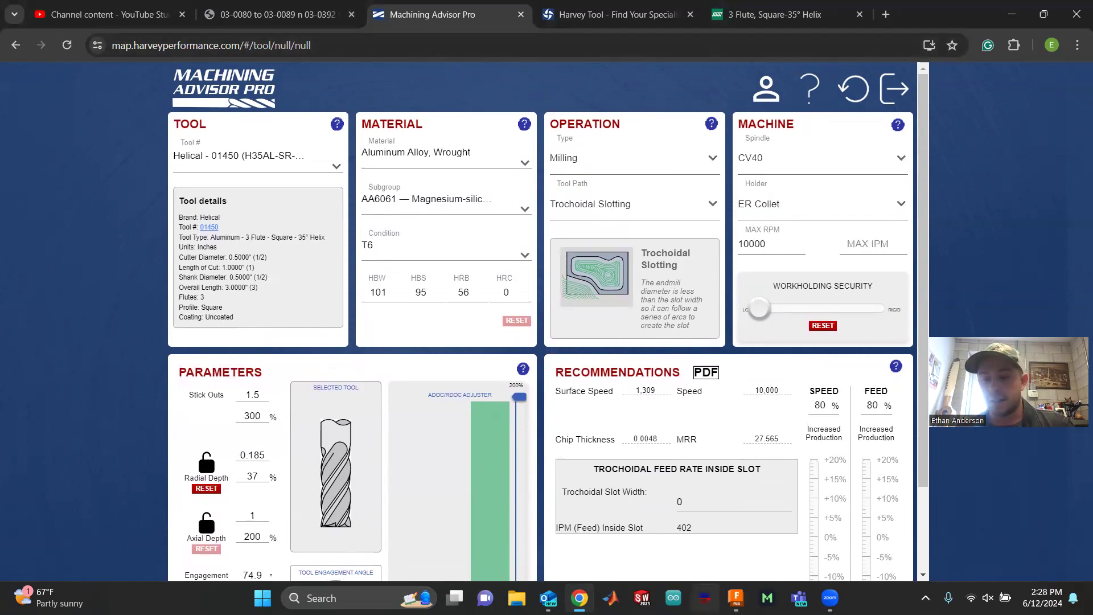
- Return to Fusion, accept the SpeedTiger end mill's edits, and start a new drill in the Untitled document library
click(735, 598)
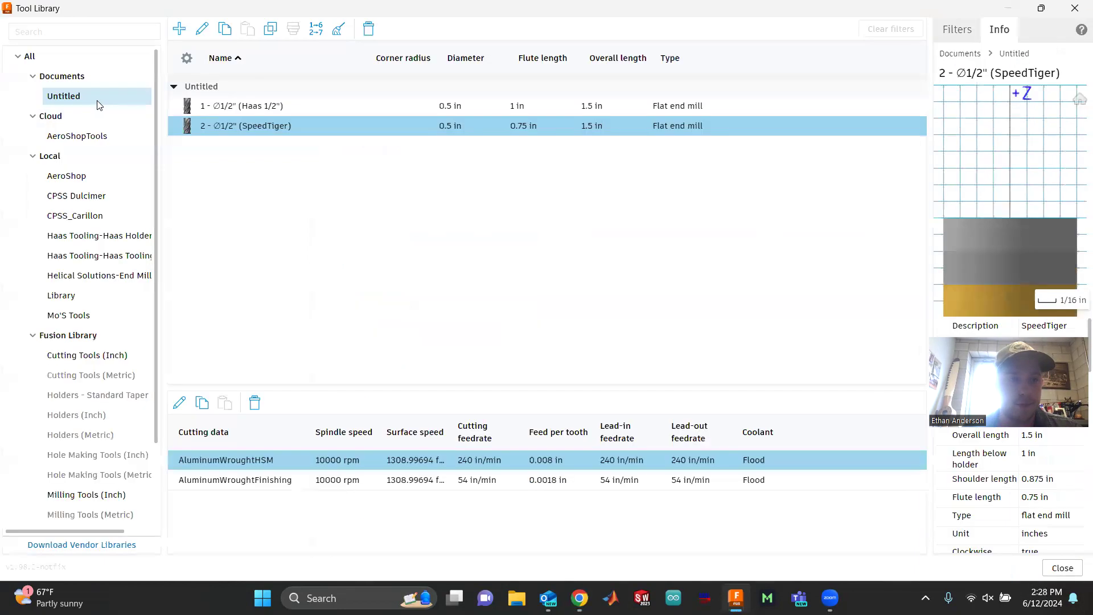
click(175, 32)
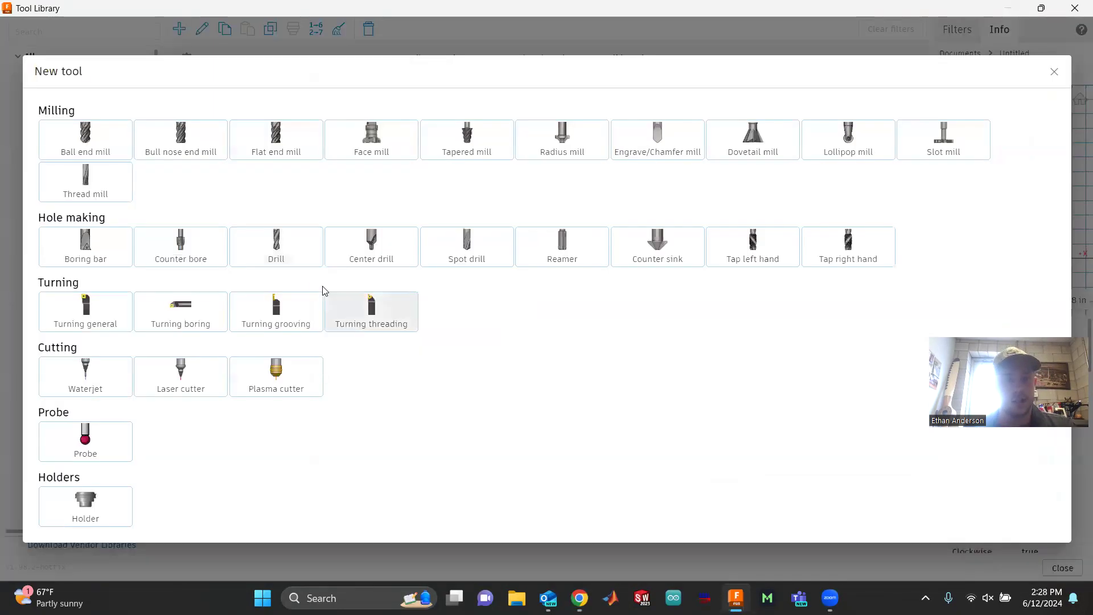
click(279, 250)
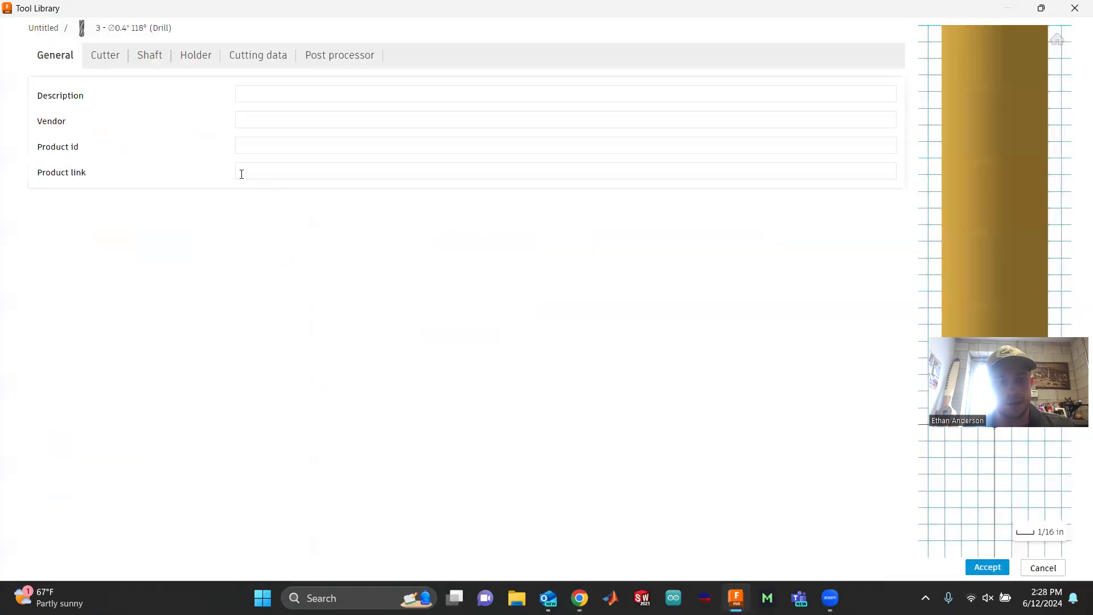
- Set the new drill's cutter diameter to 0.25 in
click(112, 63)
click(319, 262)
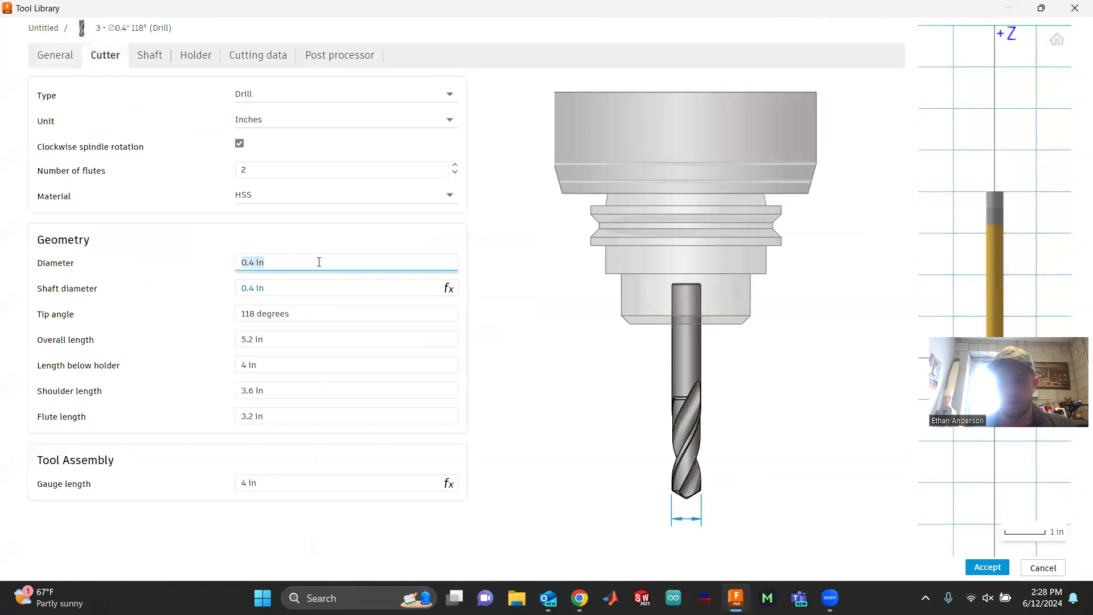
text(0.25)
click(179, 301)
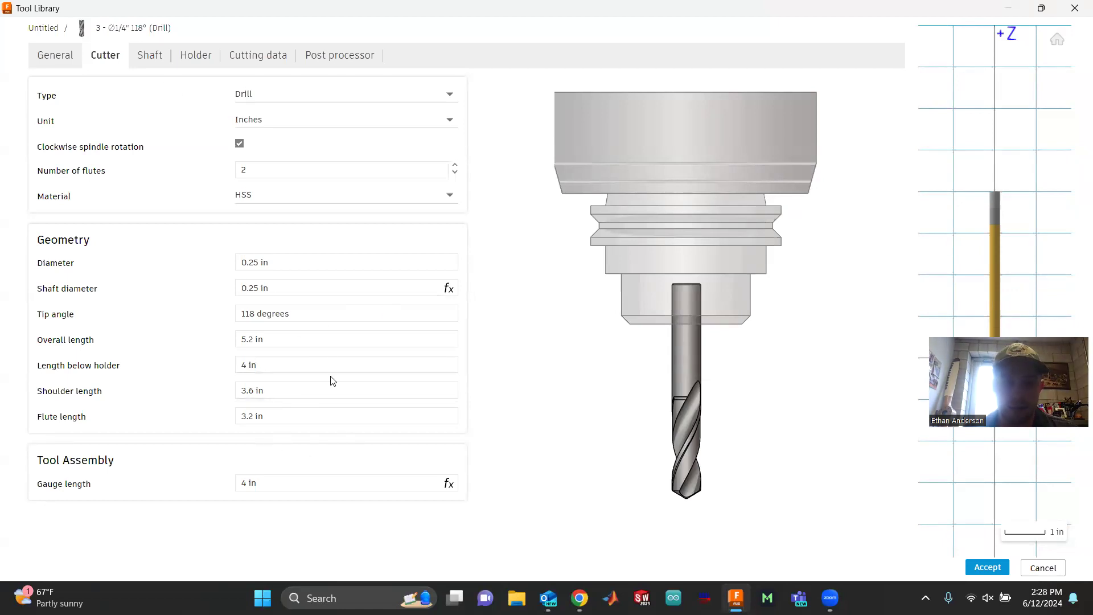
- Open the drill's cutting data, switch to Chrome and open Carbide Depot's HSS twist drill page by searching "carbide depot drill speeds and feeds"
click(256, 56)
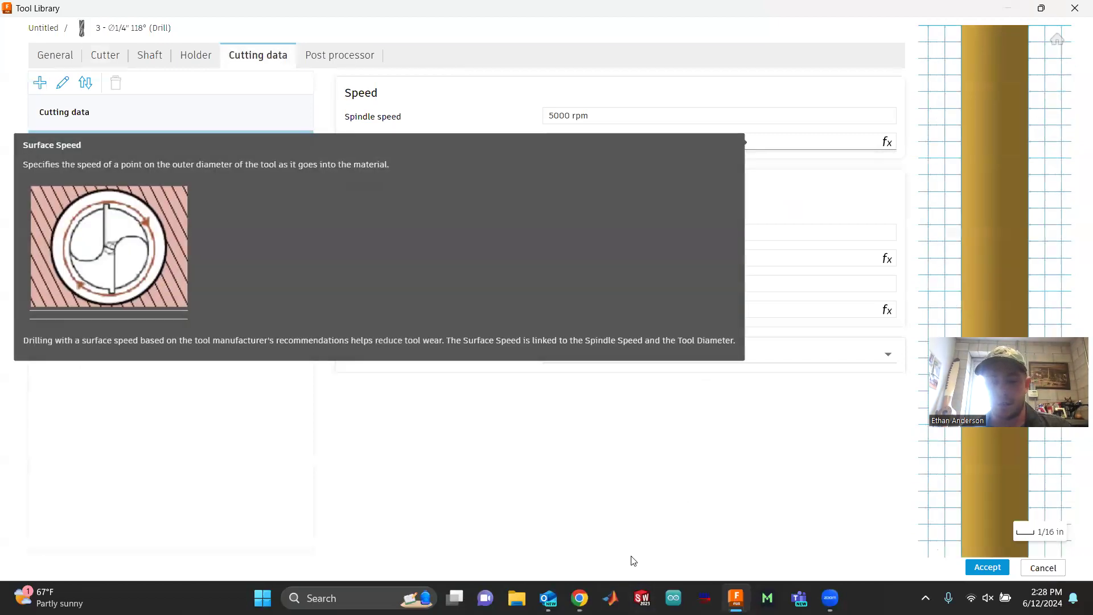
click(580, 598)
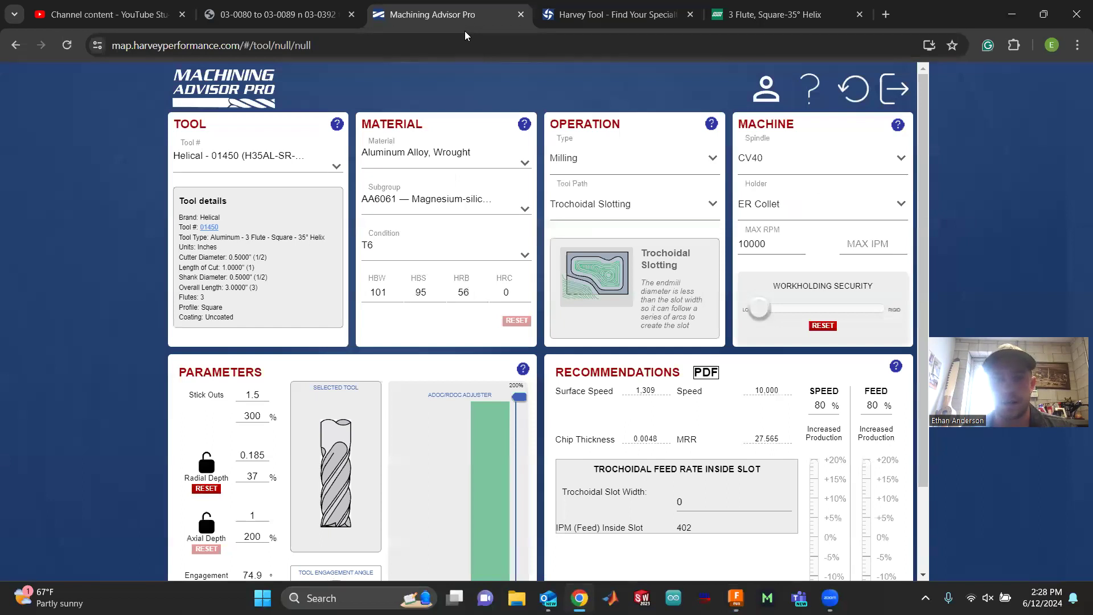
click(305, 16)
click(355, 48)
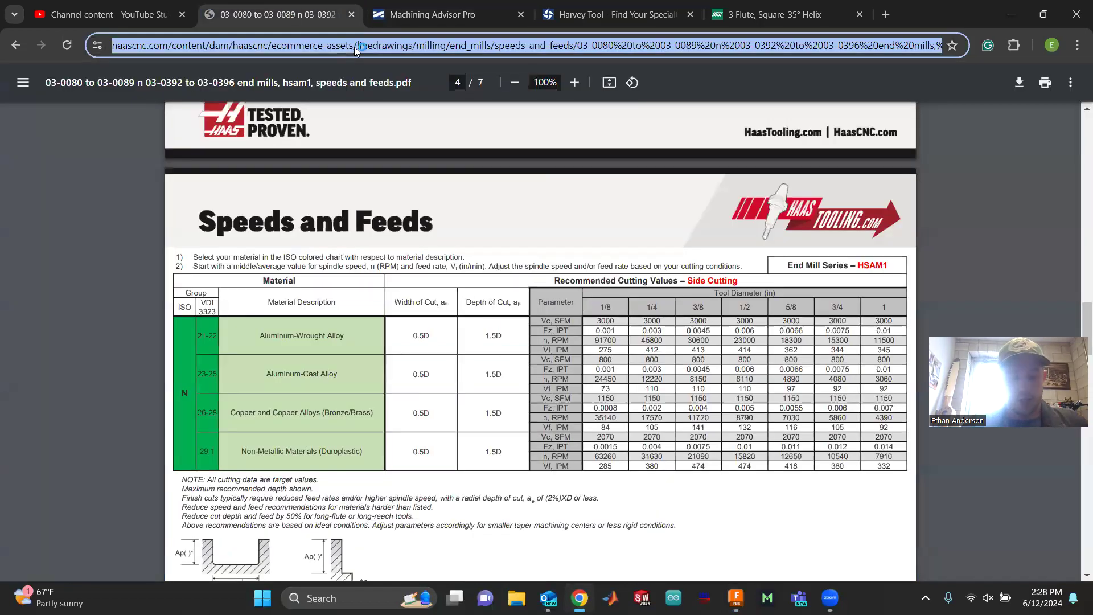
text(carbide de)
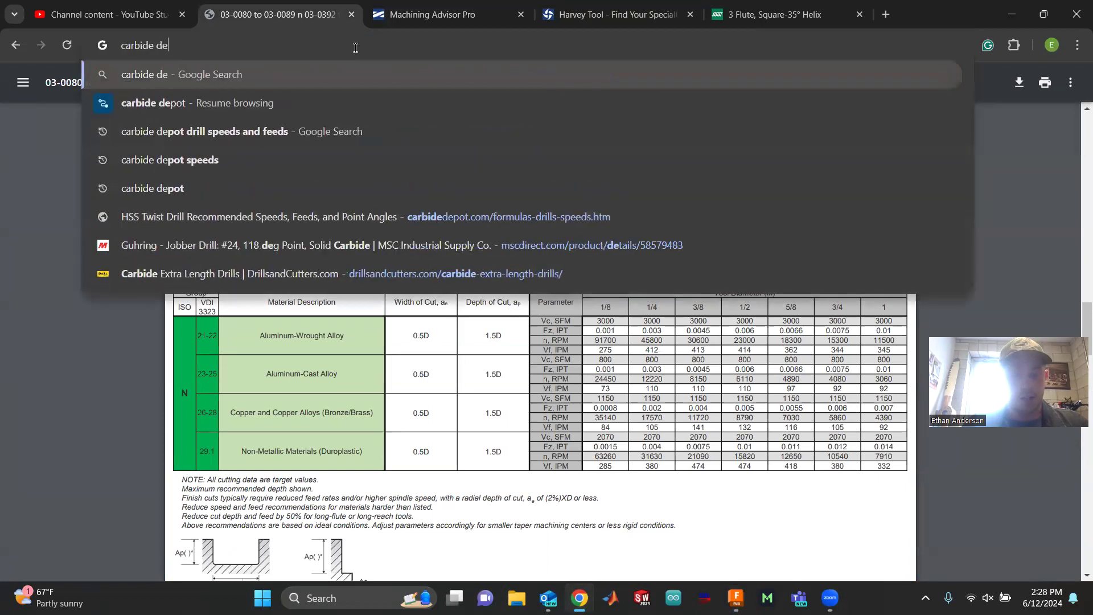
text(pot drill speeds and feeds)
key(Return)
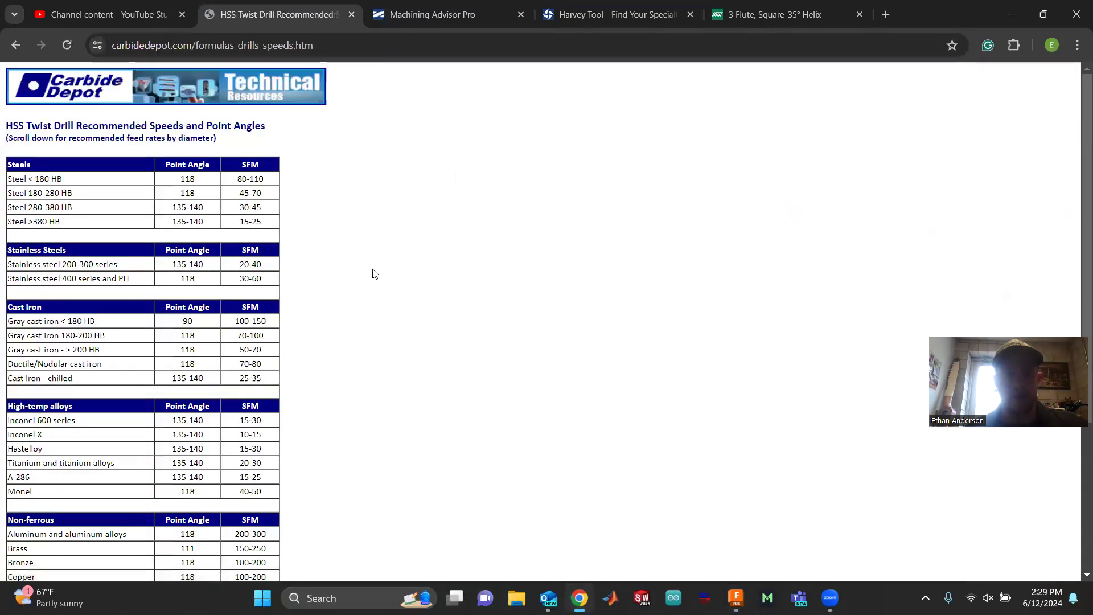
- Look up the recommended SFM range for aluminum and aluminum alloys in the Non-ferrous drill table
scroll(349, 307, down, 4)
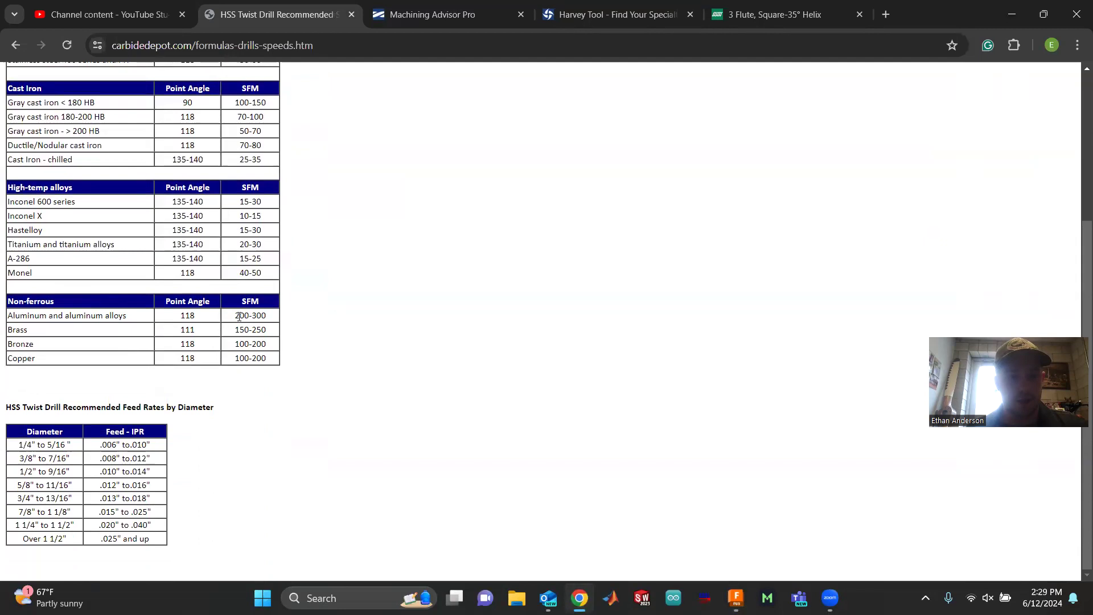
drag(266, 314, 275, 317)
click(316, 322)
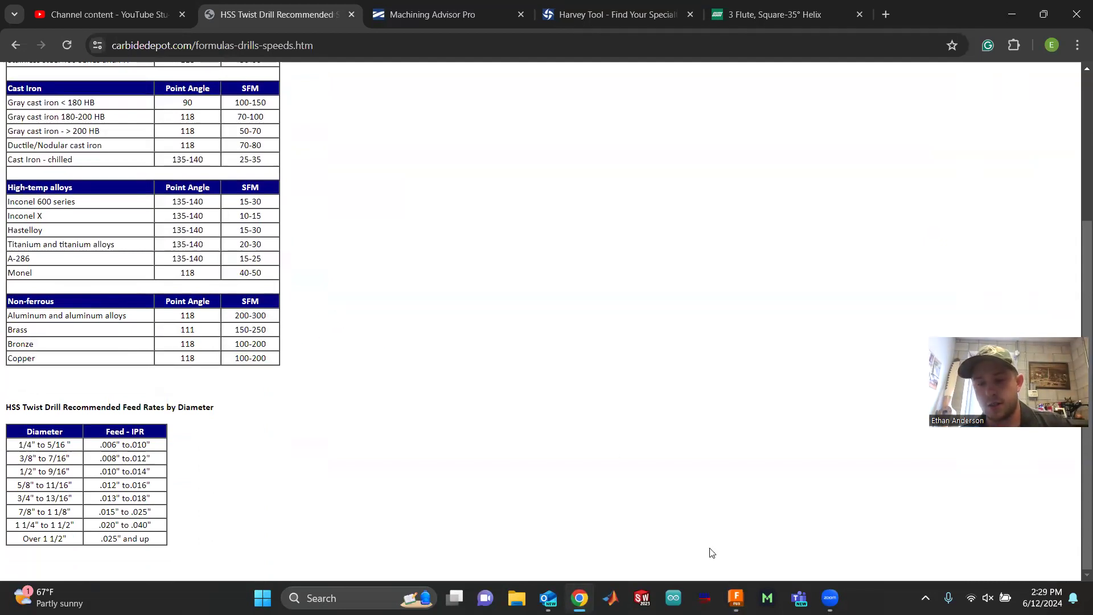
- Return to Fusion and set the drill's surface speed to 200 ft/min in the default preset
key(alt+Tab)
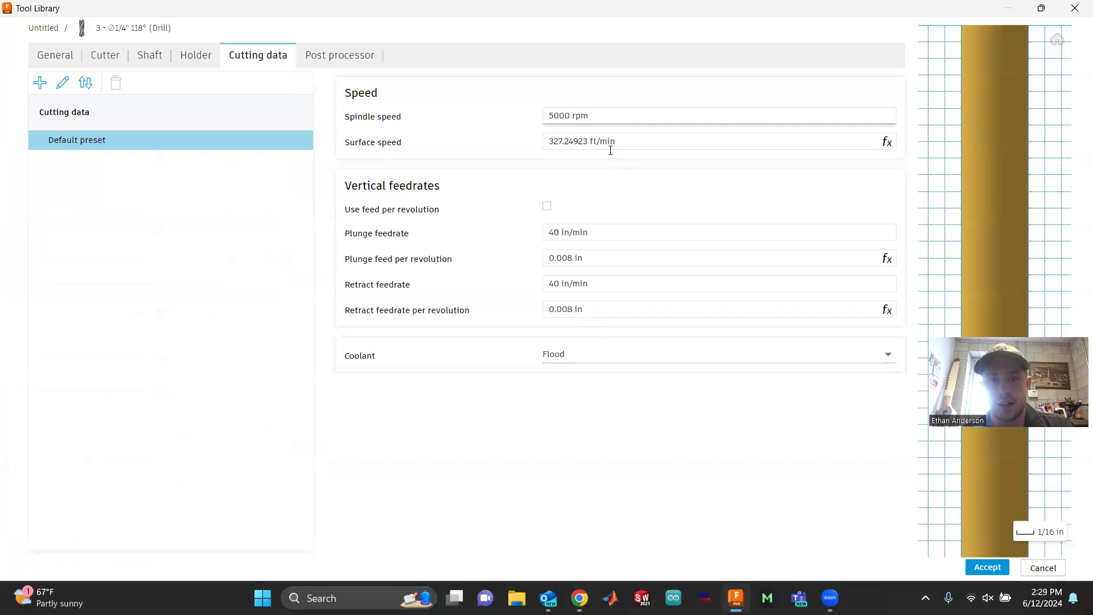
click(632, 139)
text(2)
key(Return)
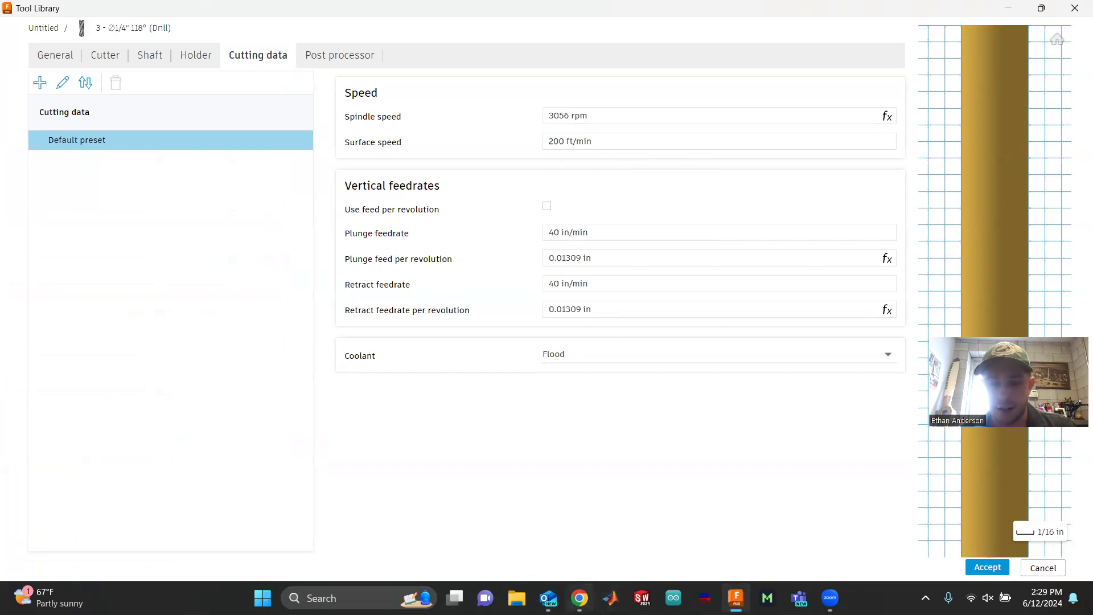
- Switch back to Chrome and look up the recommended feed per revolution for a 1/4" drill in the feed rates by diameter table
click(579, 597)
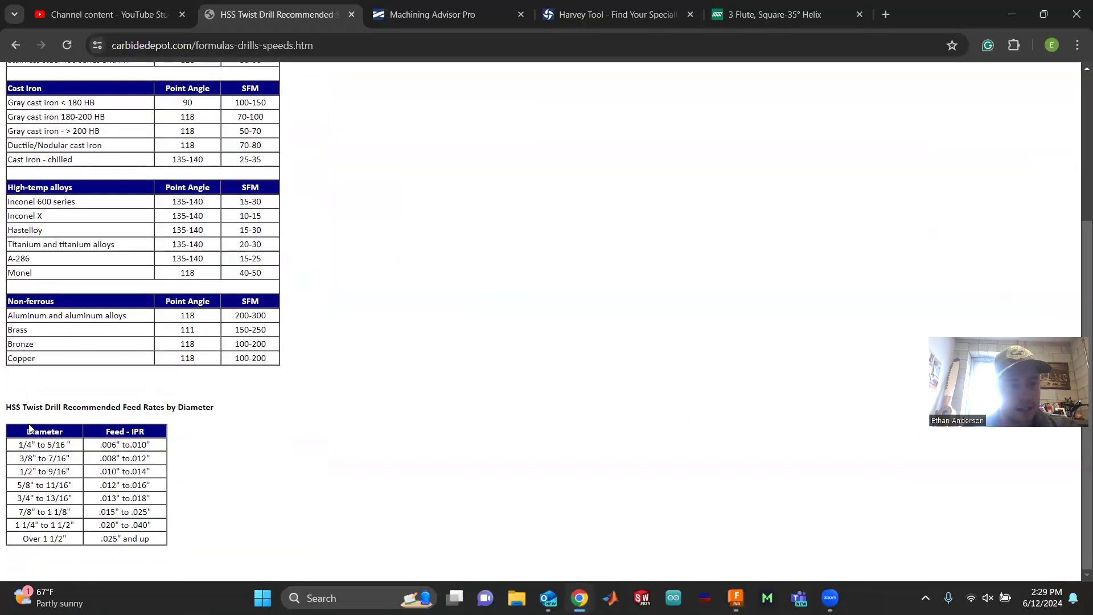
drag(7, 407, 220, 407)
click(210, 461)
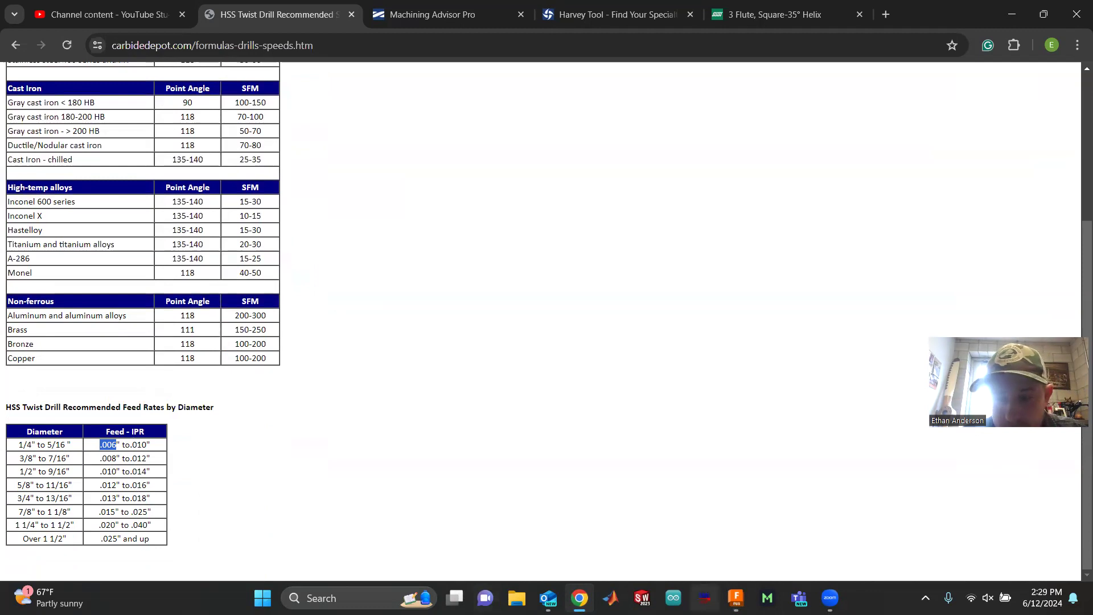
- Return to Fusion and set the drill's plunge feed per revolution to 0.006 in
click(704, 598)
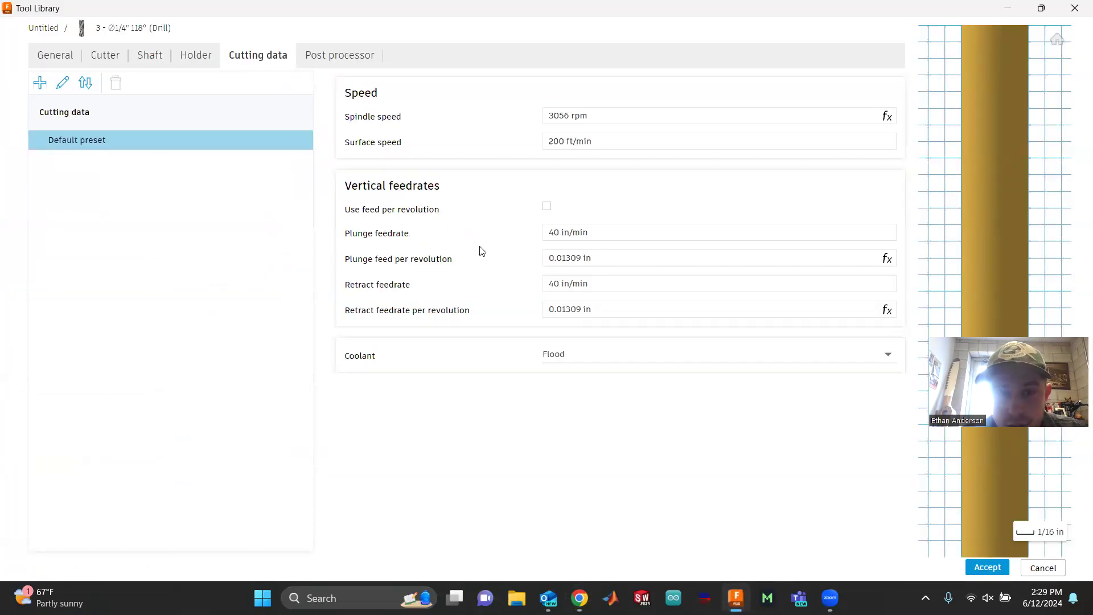
click(623, 252)
text(0.006)
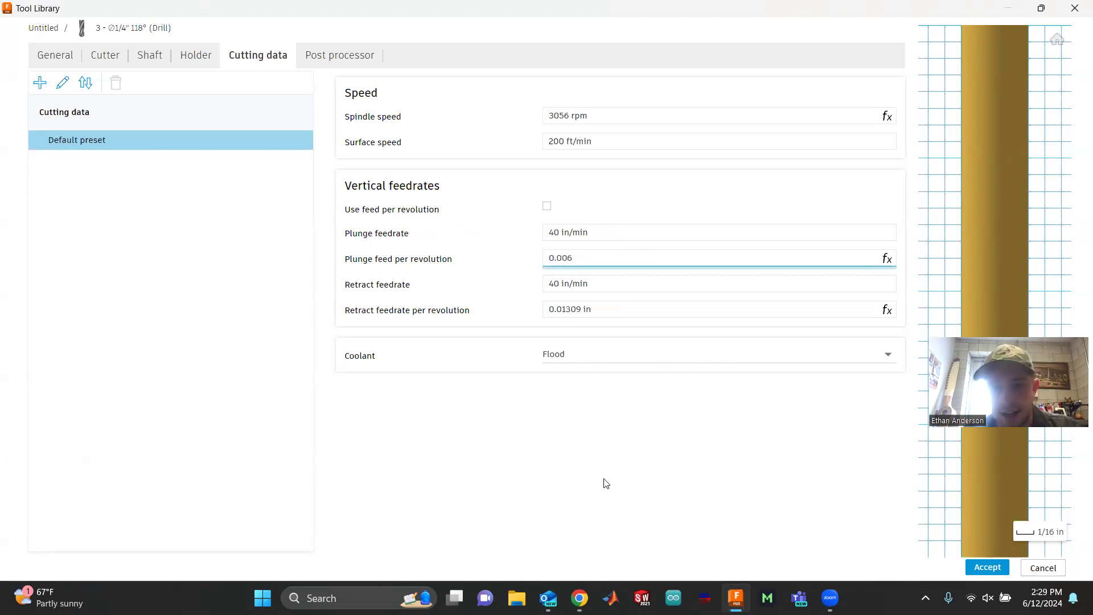
key(Return)
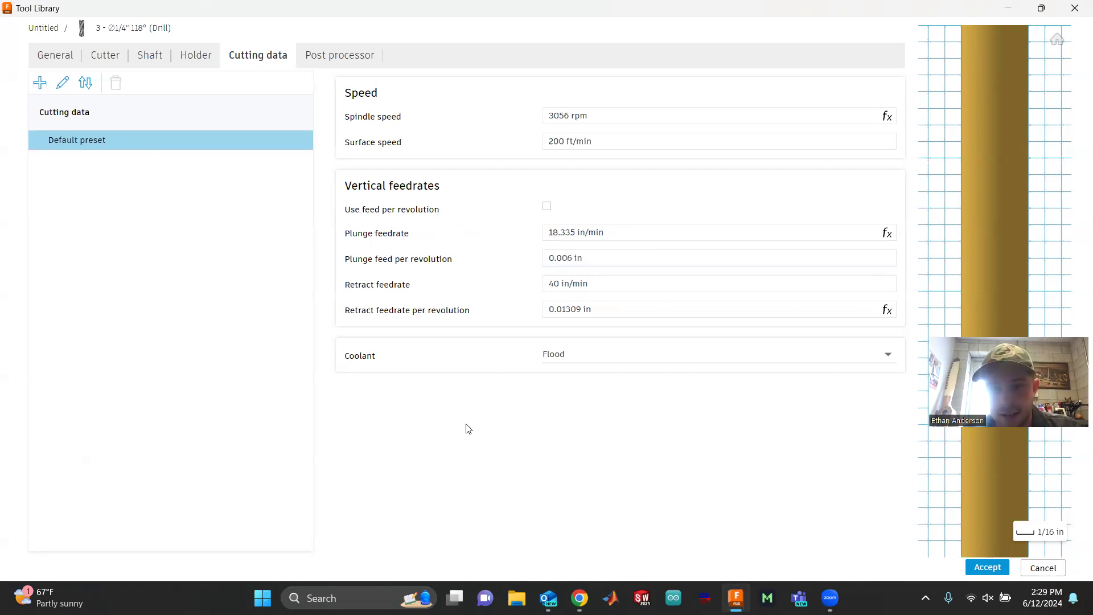